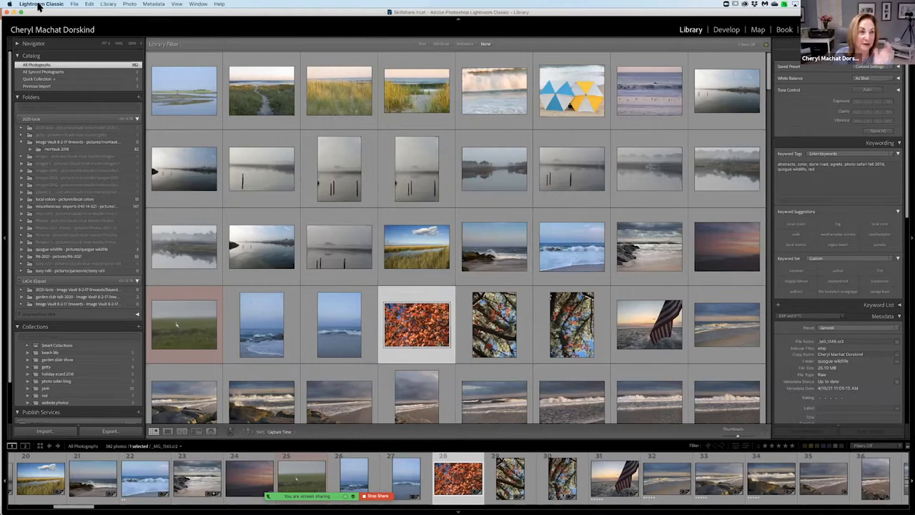
Open the general preferences and choose "Prompt me when starting Lightroom" as the default catalog startup option.
click(39, 5)
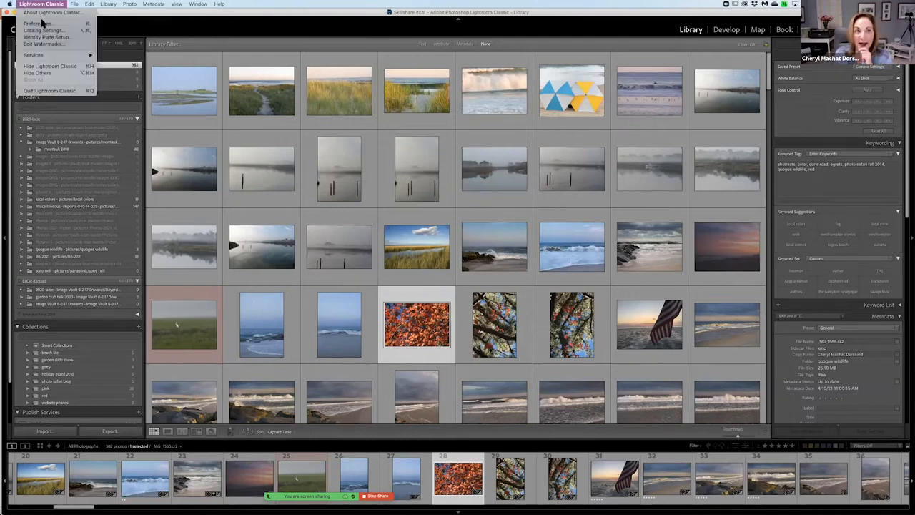
click(41, 24)
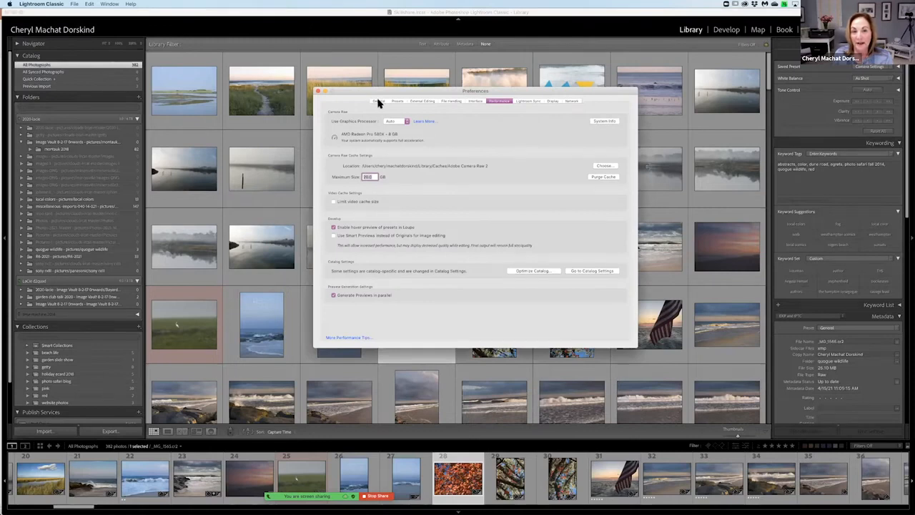
click(379, 101)
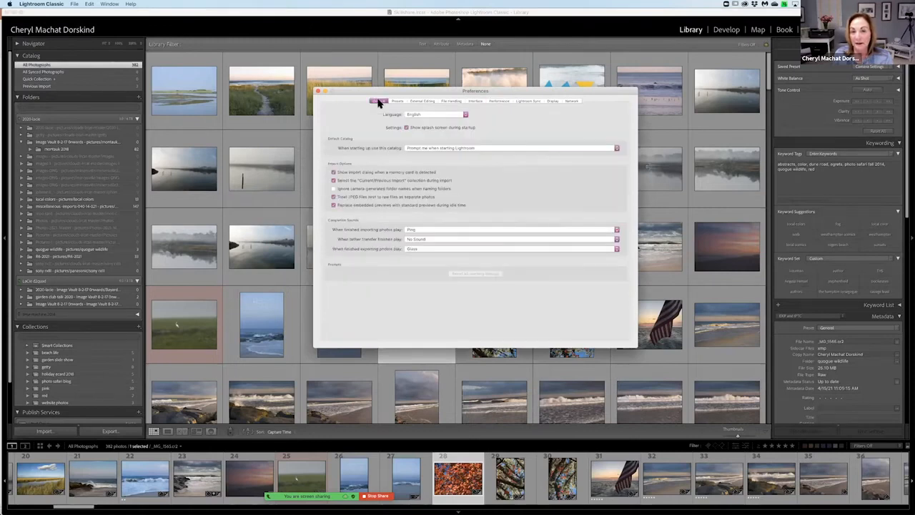
click(48, 5)
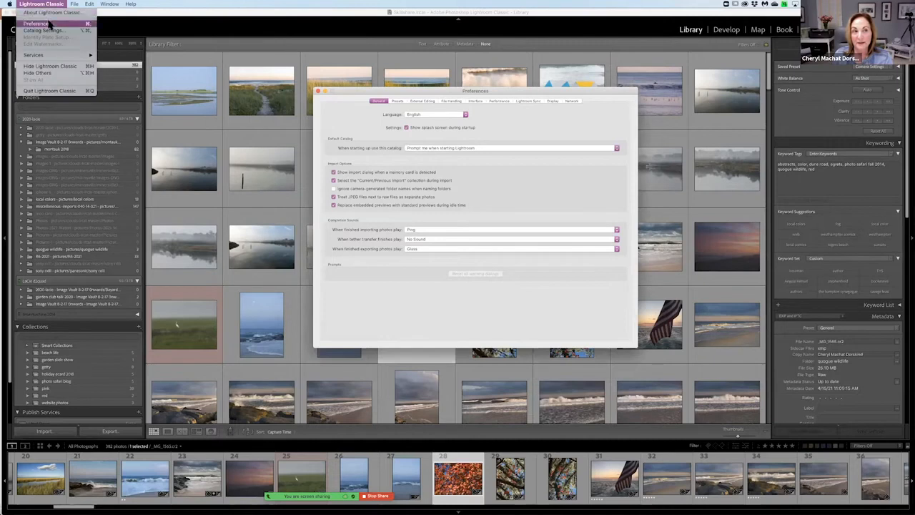
click(49, 25)
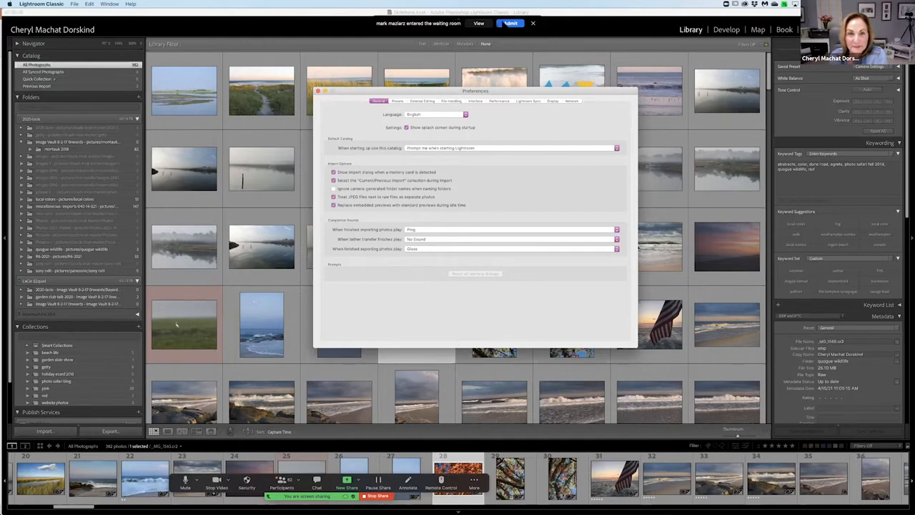
click(43, 4)
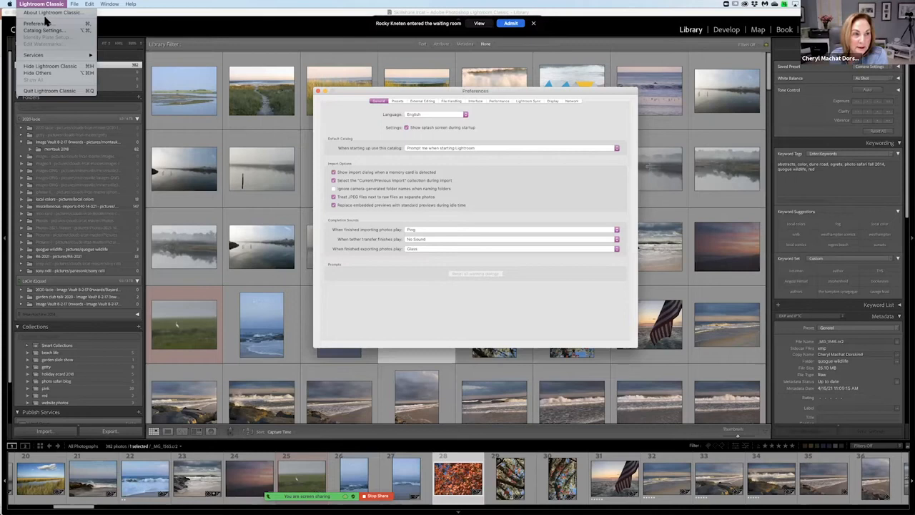
click(45, 24)
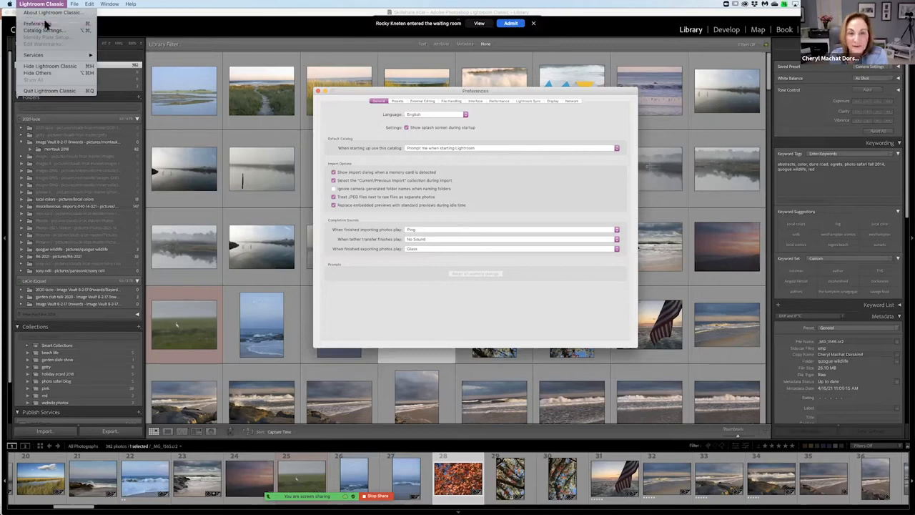
click(421, 151)
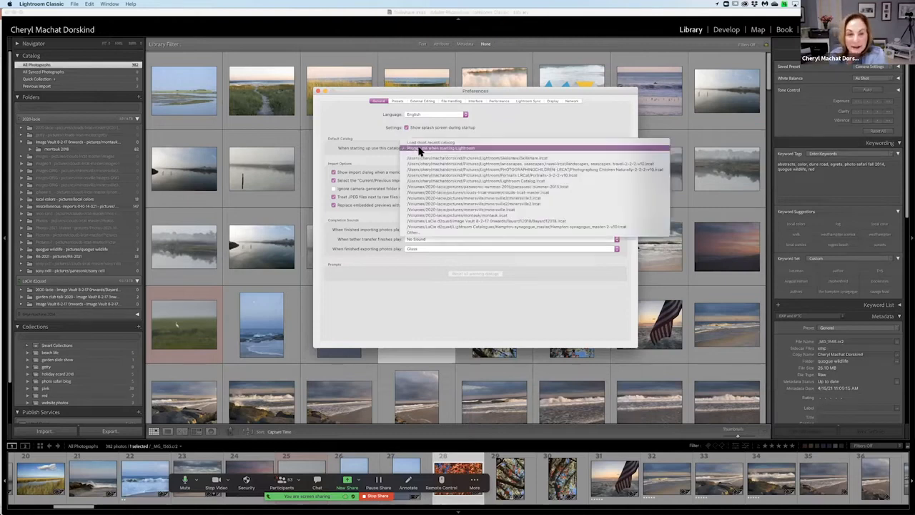
click(420, 151)
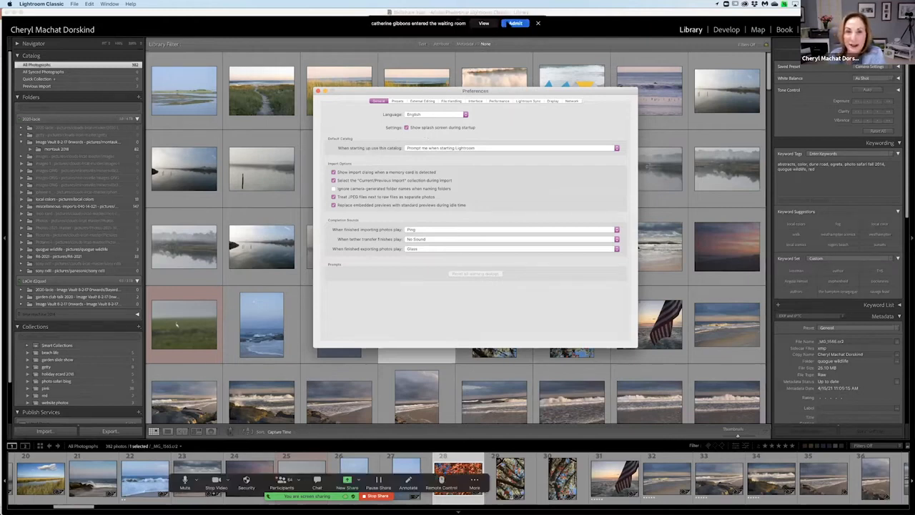
Admit the participants from the video meeting's waiting room as they arrive.
click(520, 22)
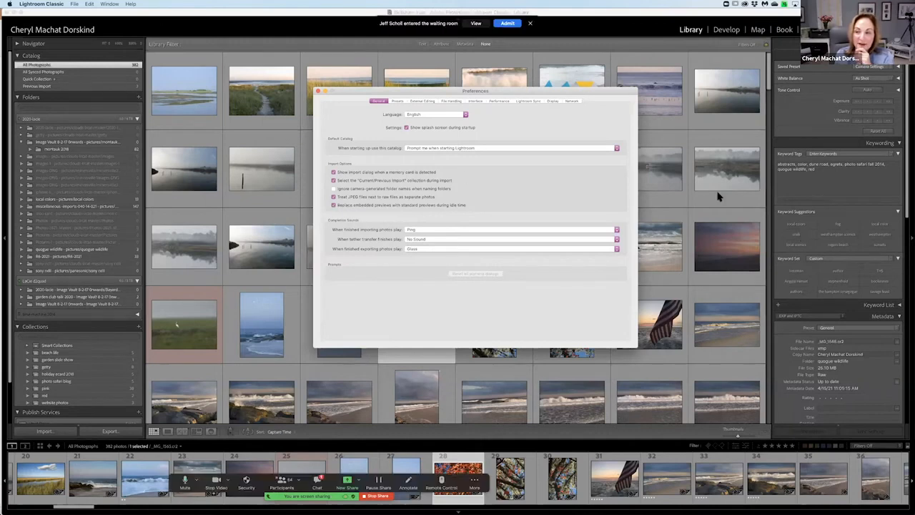
click(507, 23)
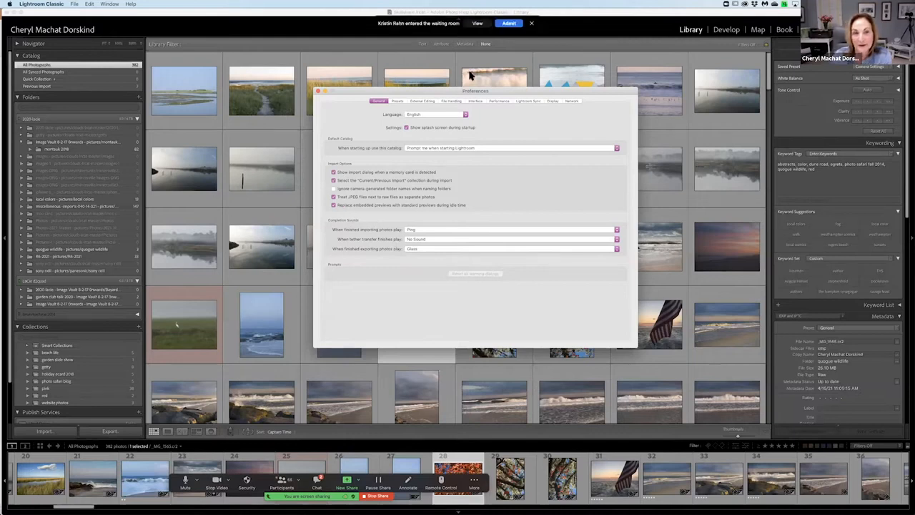
click(502, 23)
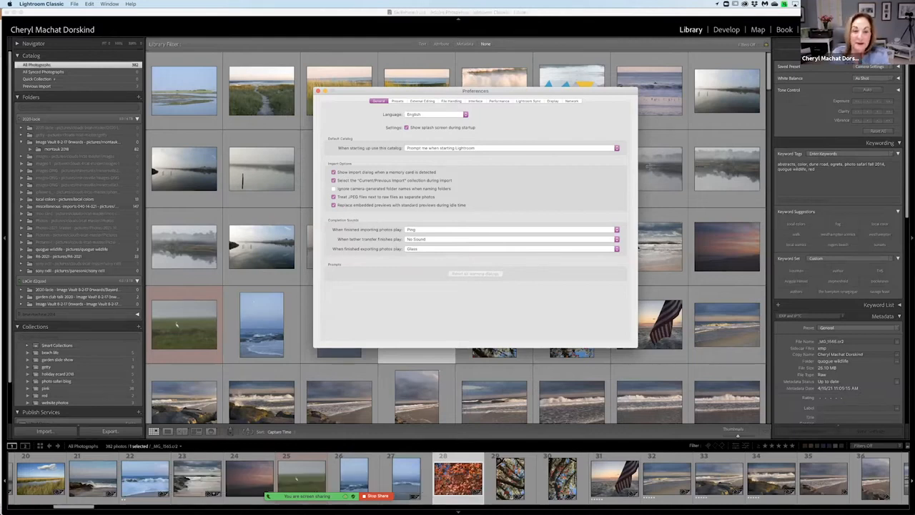
In the preset preferences, set the raw defaults master to Camera Settings and choose the Canon EOS 5D Mark II entry with serial number as camera.
click(397, 102)
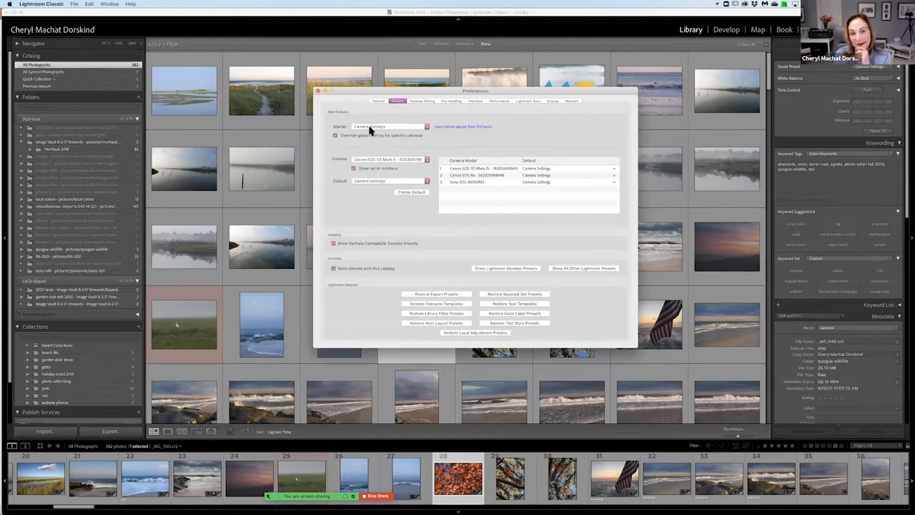
click(386, 127)
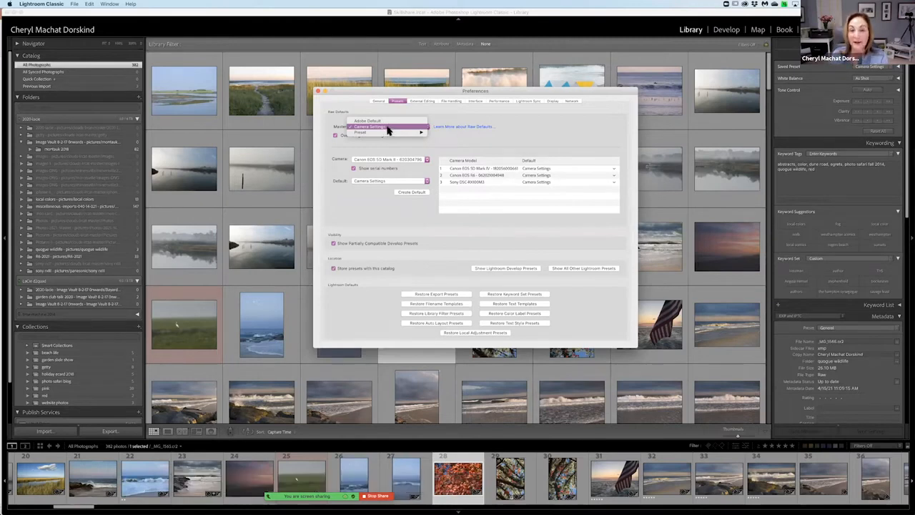
mouse_move(388, 134)
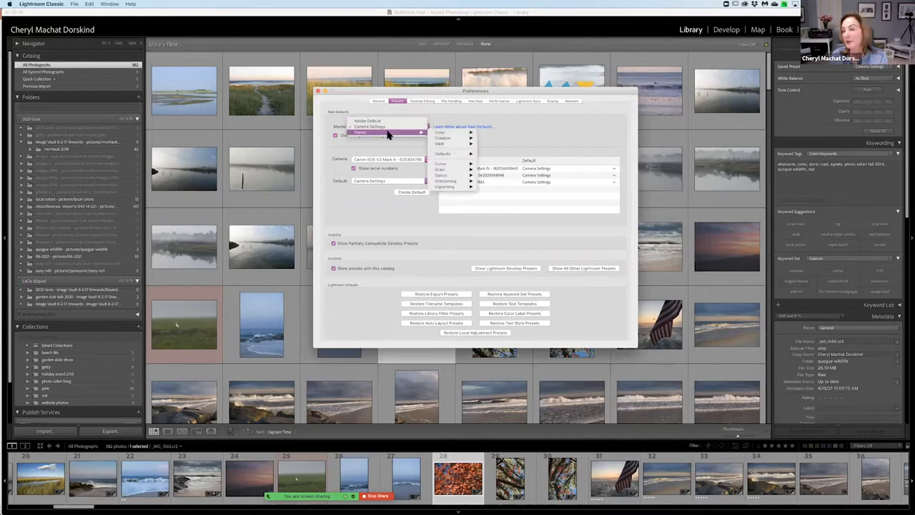
click(387, 127)
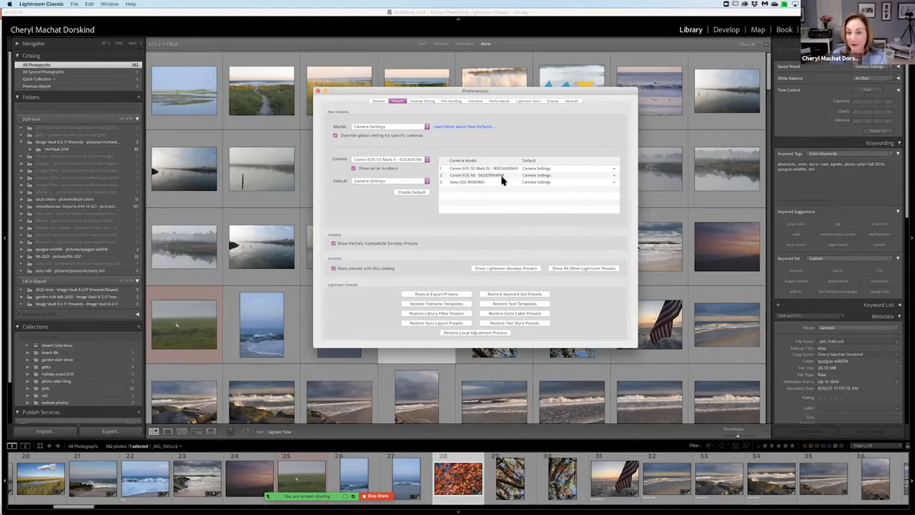
click(425, 160)
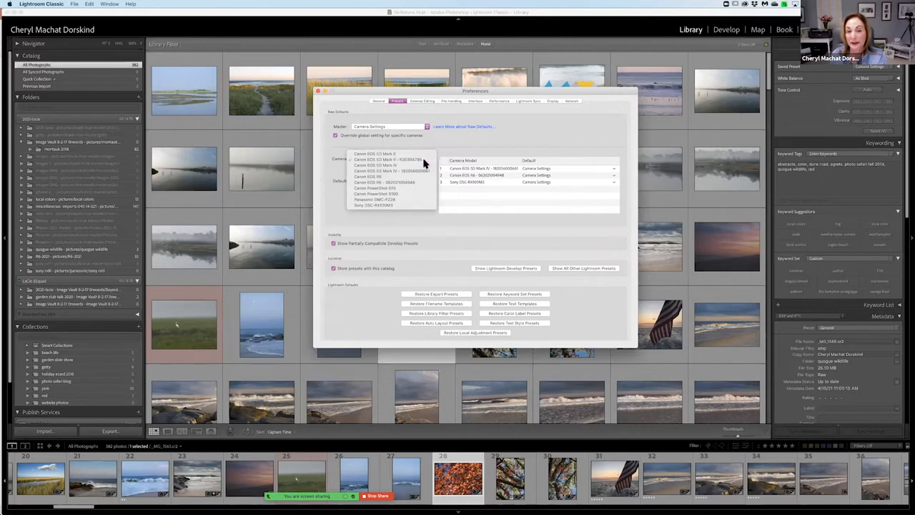
click(424, 160)
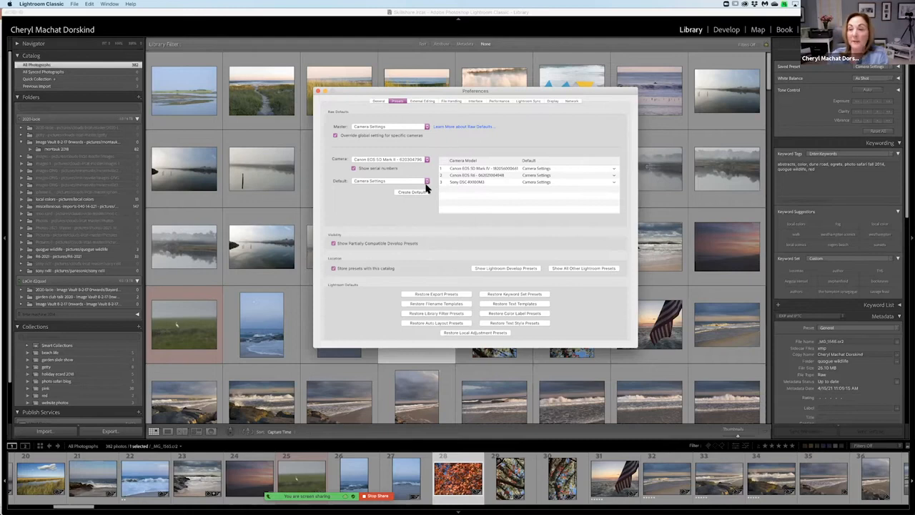
Review the External Editing, File Handling, Interface and Performance preferences, admitting the waiting meeting participant before closing the preferences.
click(426, 102)
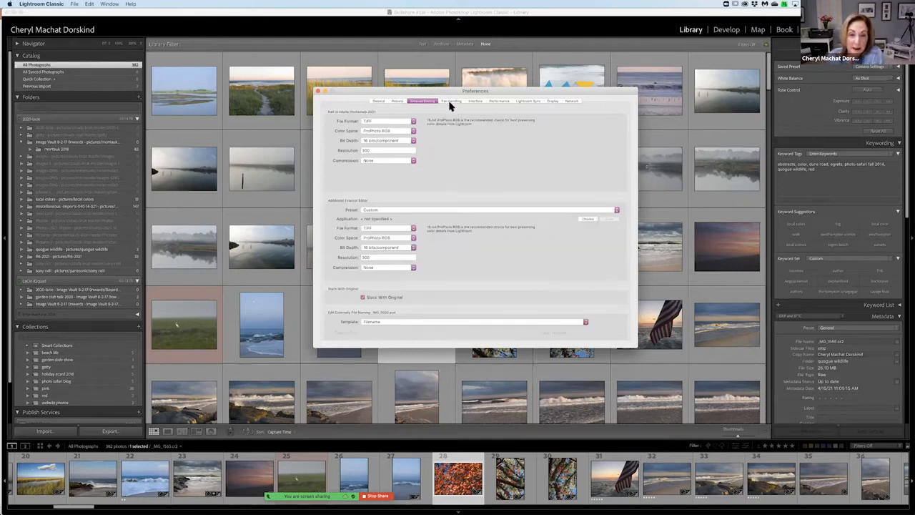
click(451, 102)
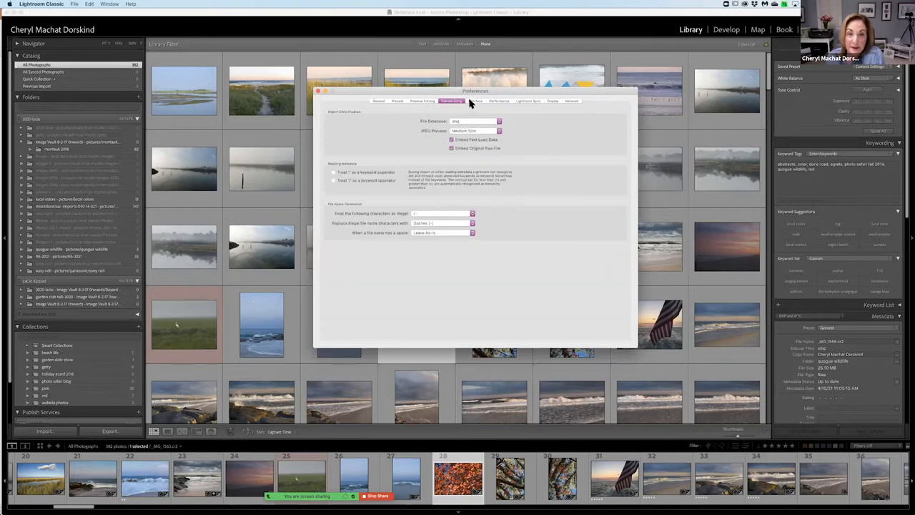
click(481, 102)
click(493, 101)
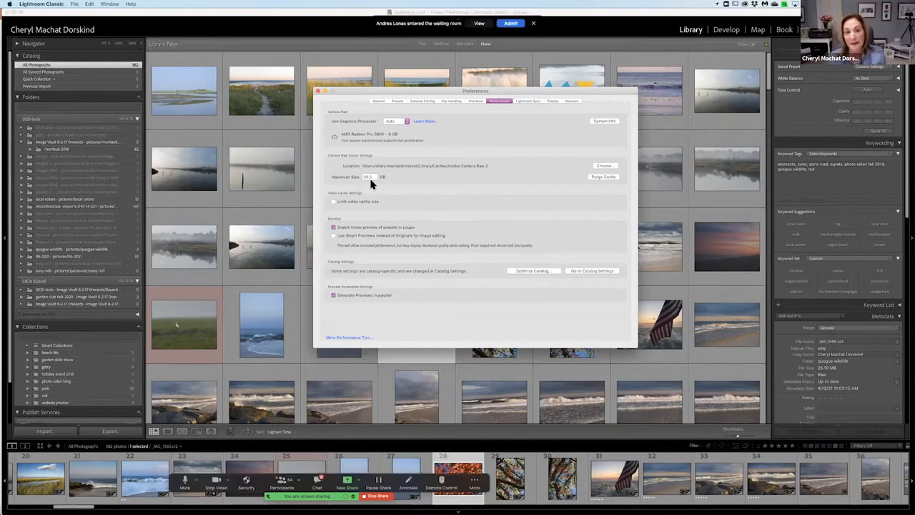
click(511, 22)
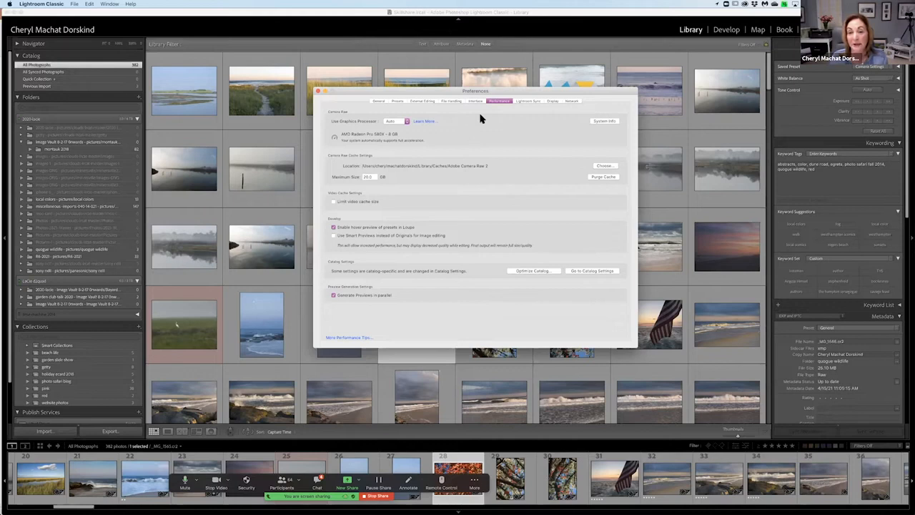
click(320, 92)
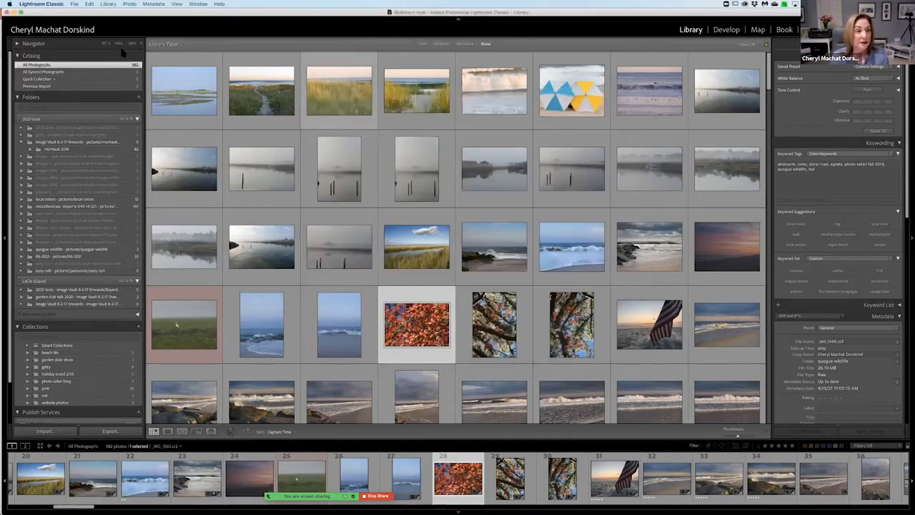
Open the general catalog settings and inspect the catalog's storage location in Finder, closing the Finder window when done.
click(47, 5)
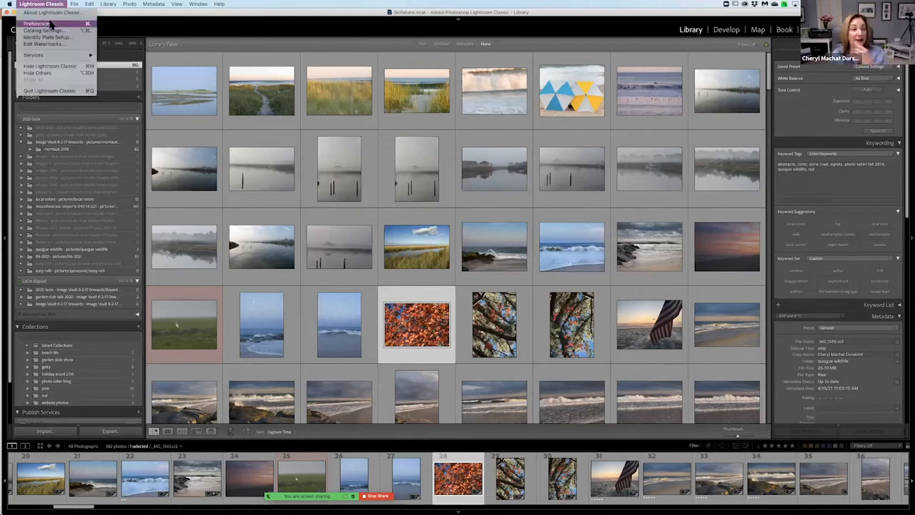
click(56, 30)
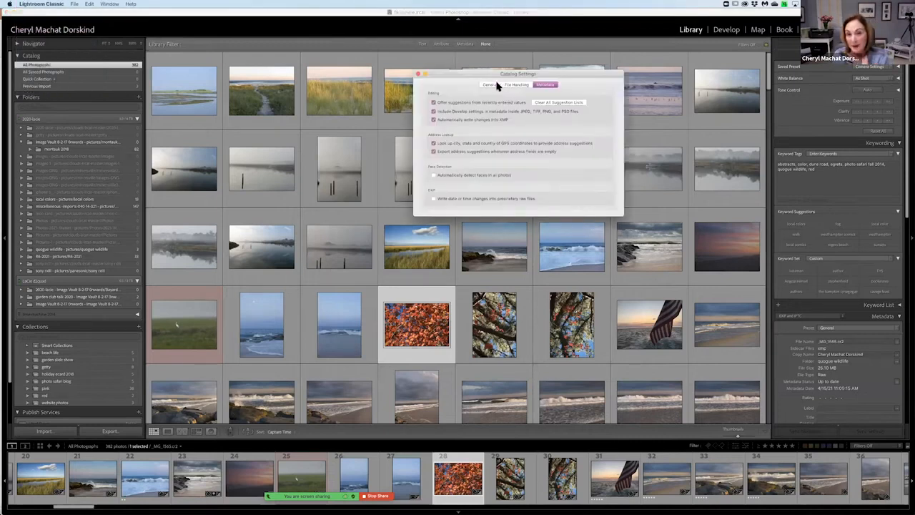
click(492, 86)
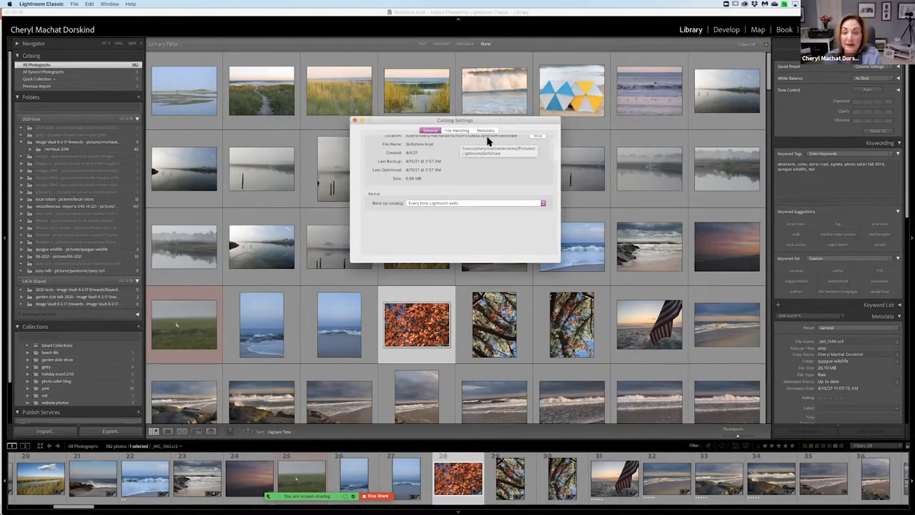
click(535, 137)
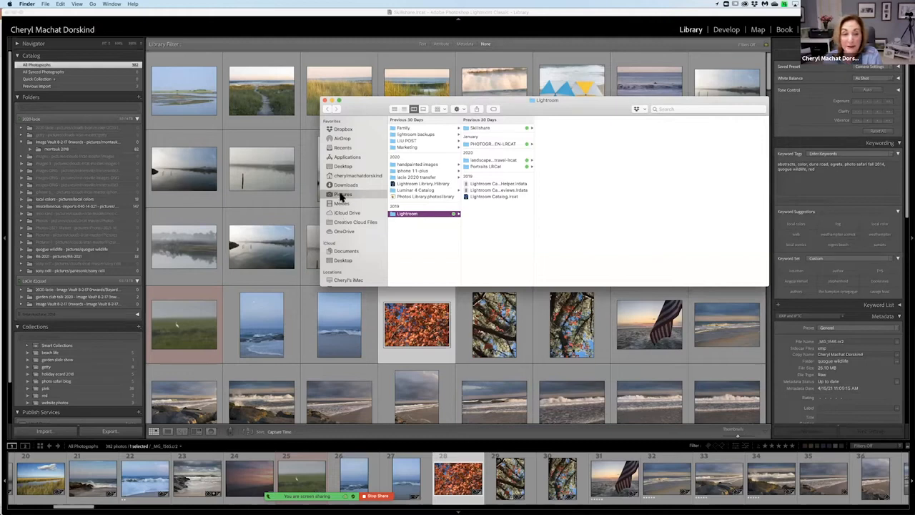
scroll(348, 204, down, 3)
scroll(347, 210, up, 3)
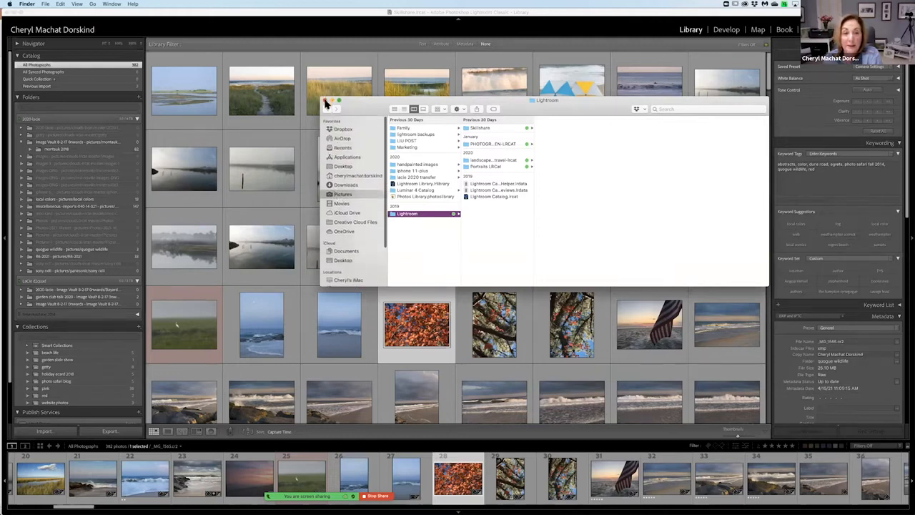
click(328, 101)
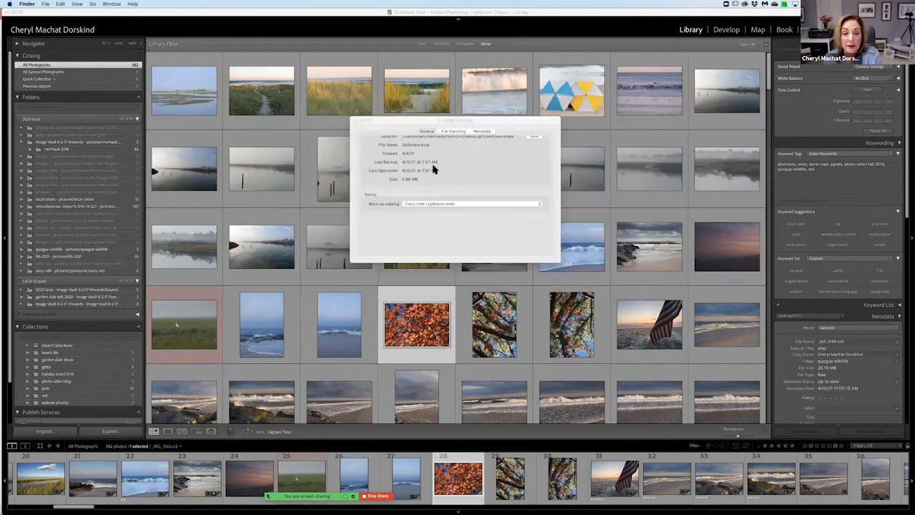
Set the catalog backup to every time Lightroom exits and review the file handling and metadata catalog settings, admitting the waiting participant.
click(467, 205)
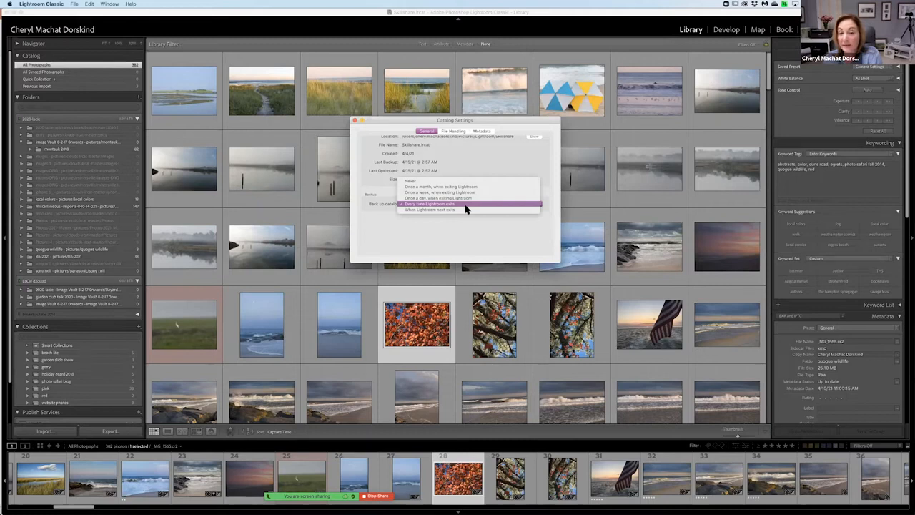
click(465, 205)
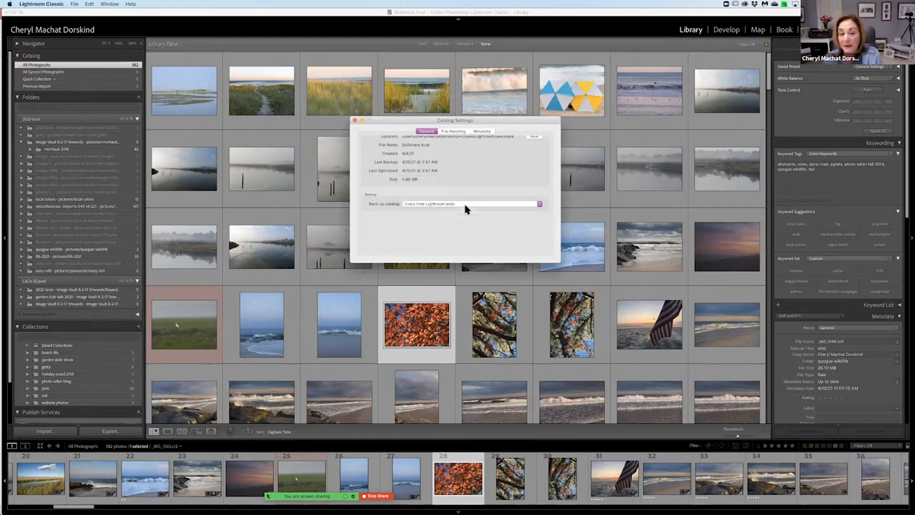
click(454, 133)
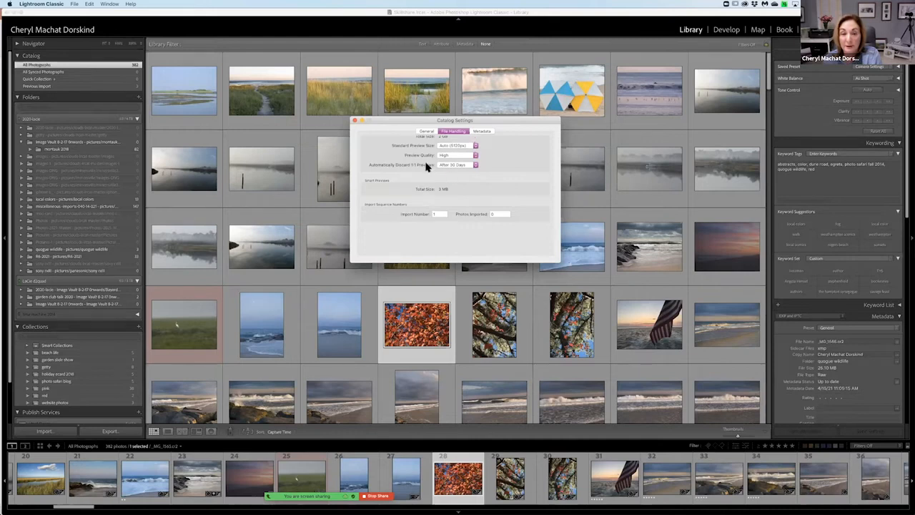
click(483, 131)
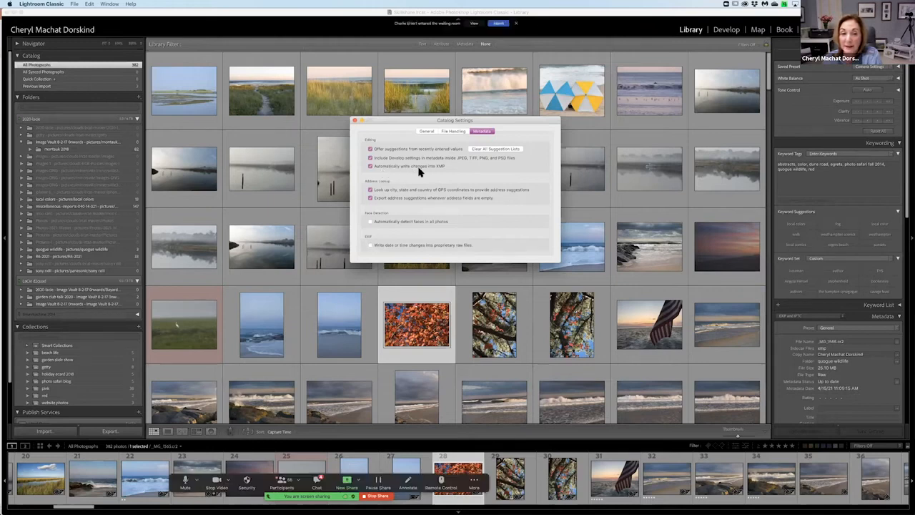
click(511, 23)
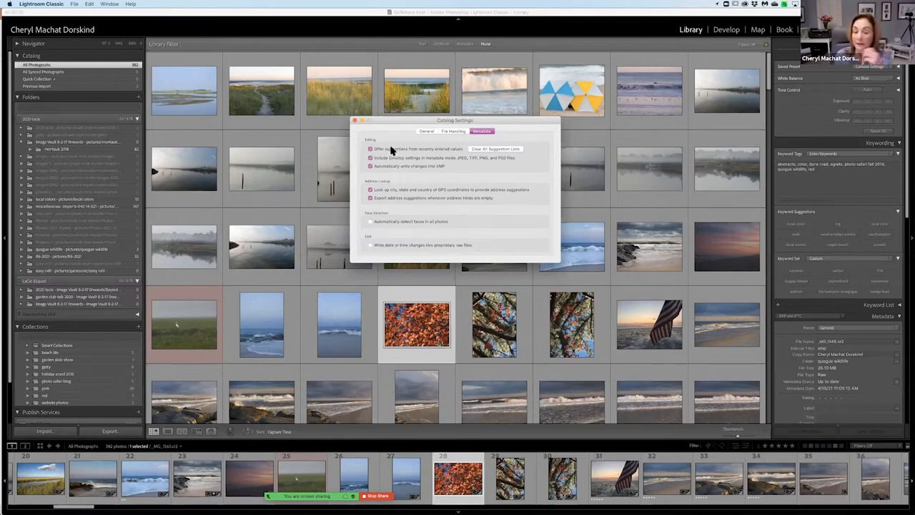
click(356, 121)
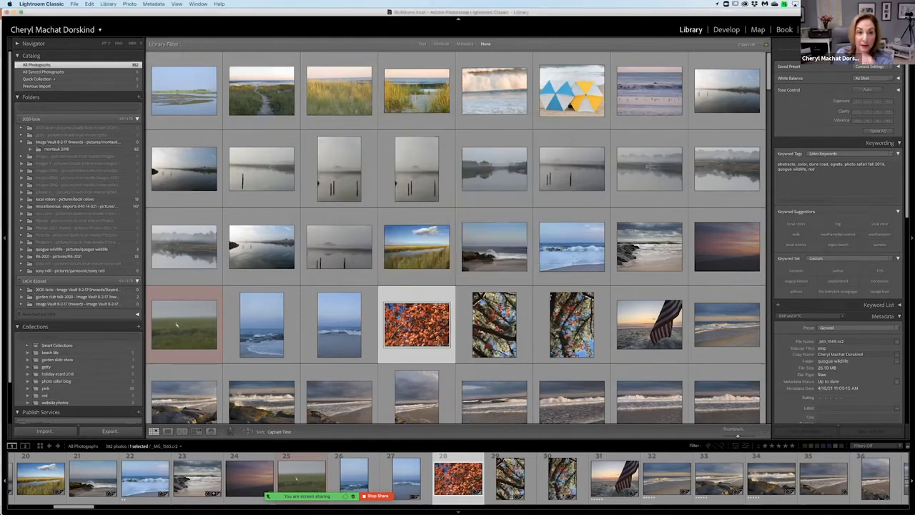
Quit Lightroom Classic and confirm the exit to reach the catalog backup options.
click(41, 4)
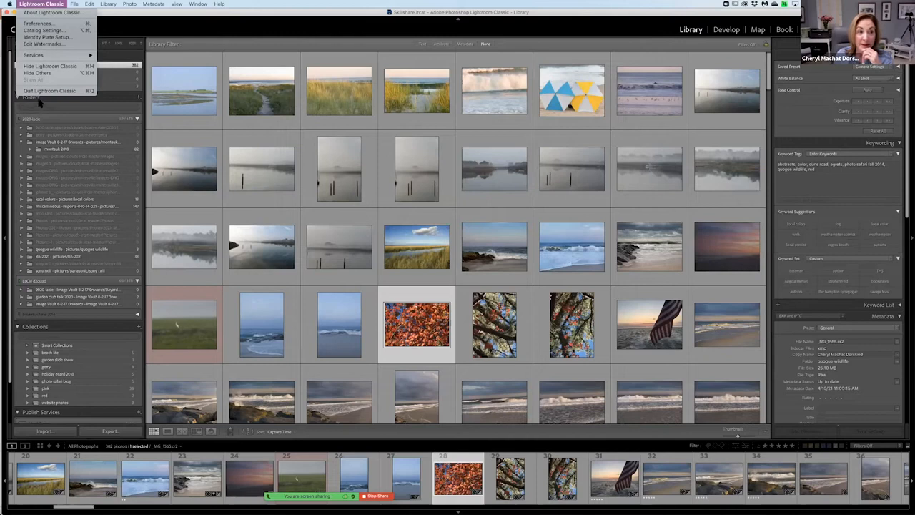
click(44, 91)
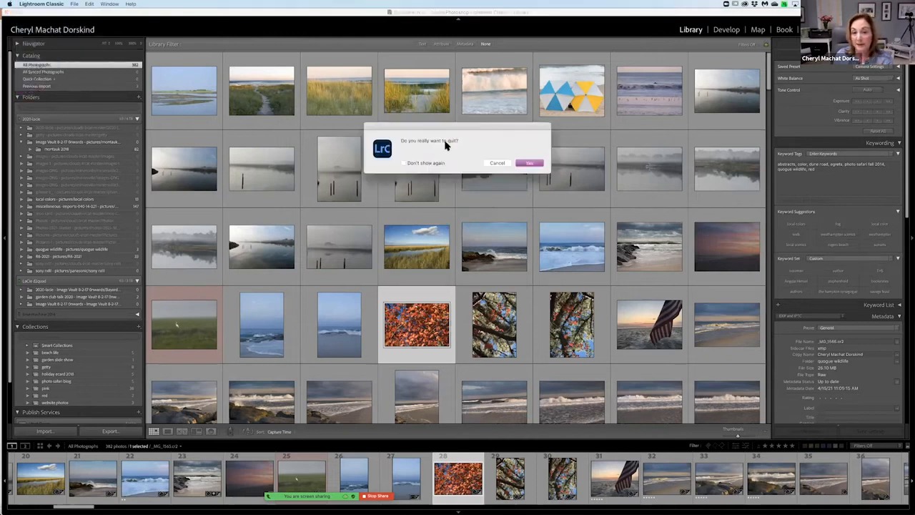
click(527, 164)
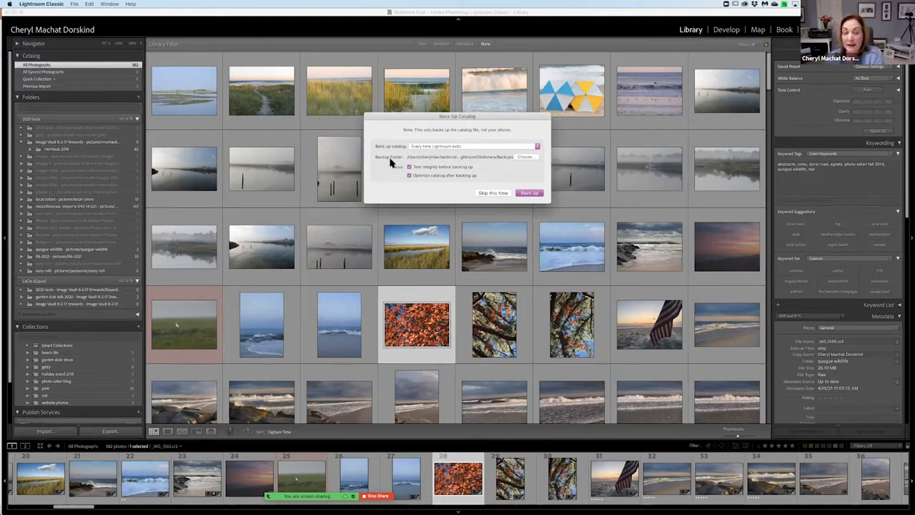
Open the backup folder selection and inspect the Backups folder and the Skillshare catalog folder that contains it.
click(523, 158)
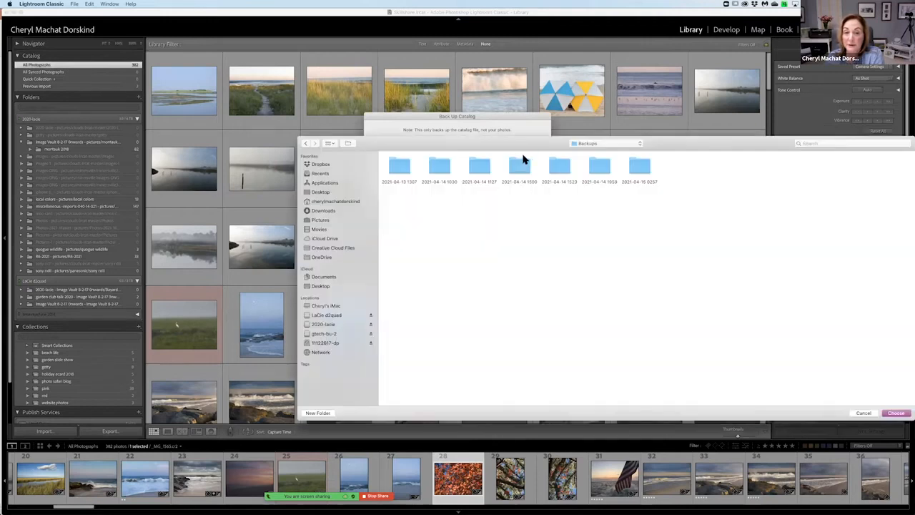
click(586, 144)
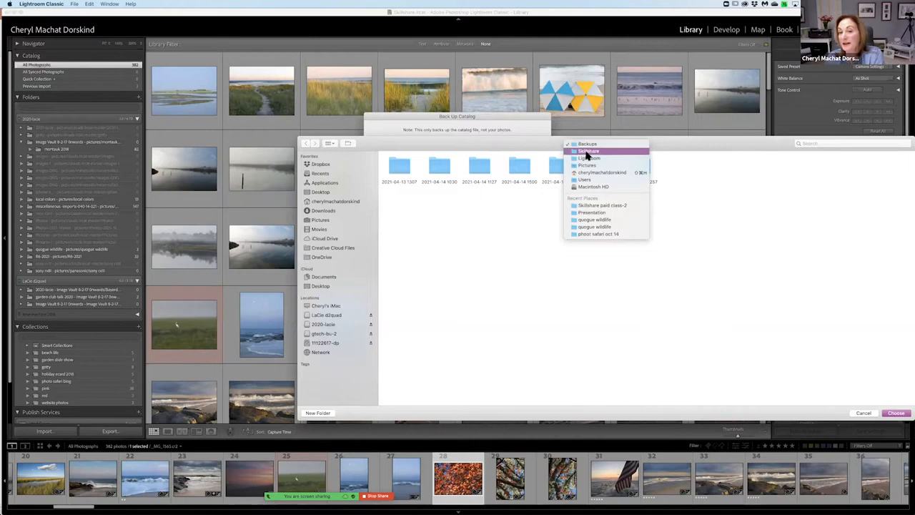
click(586, 151)
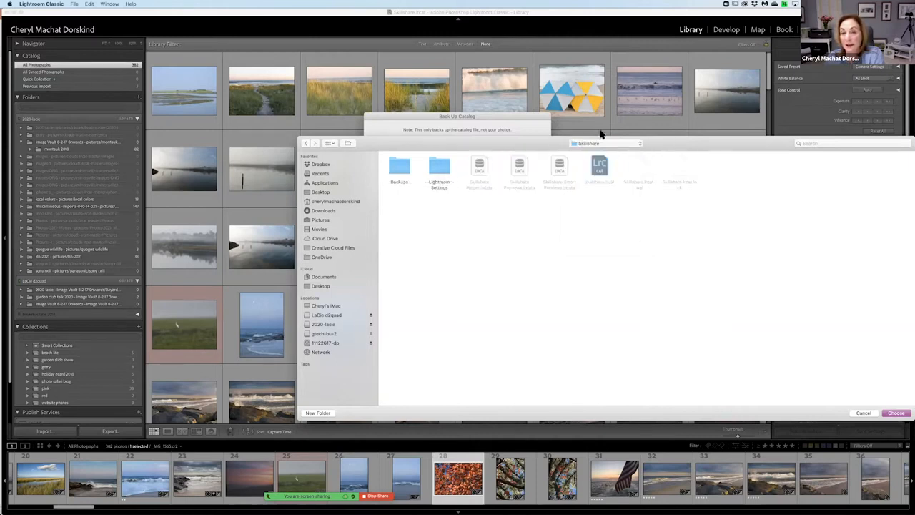
click(399, 169)
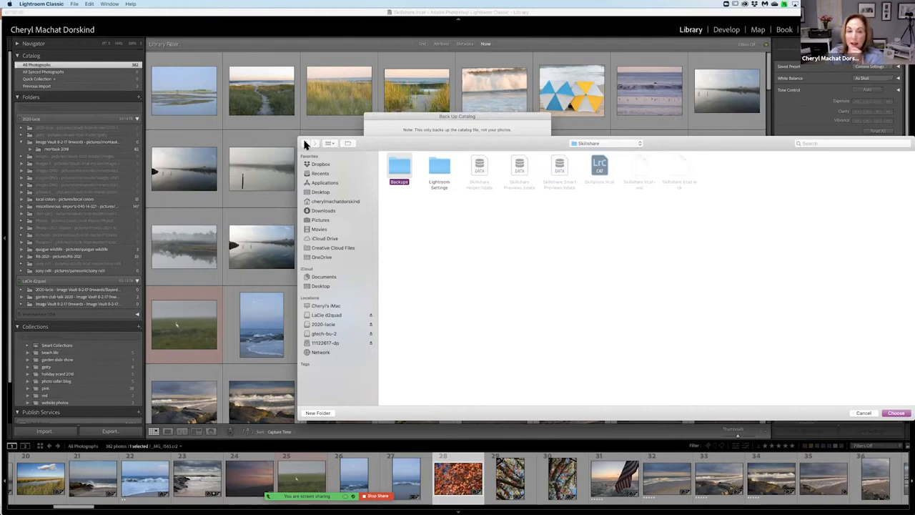
click(582, 145)
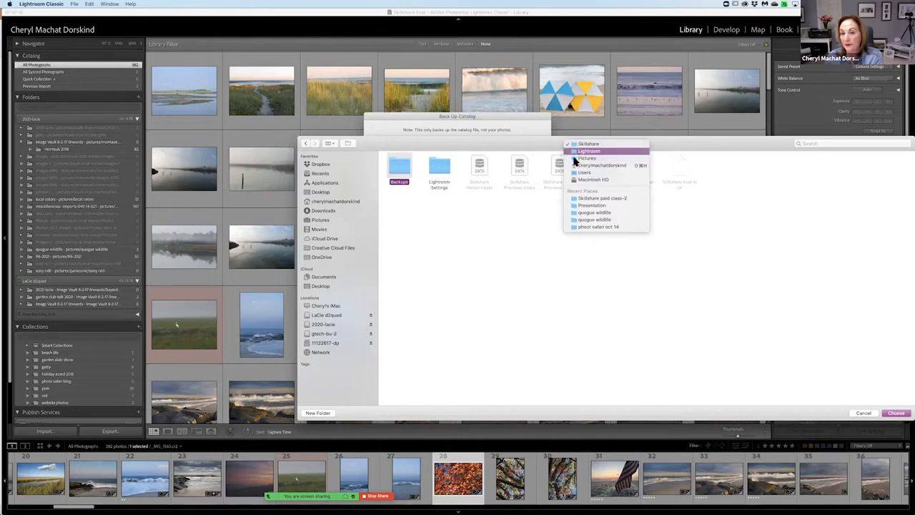
click(470, 213)
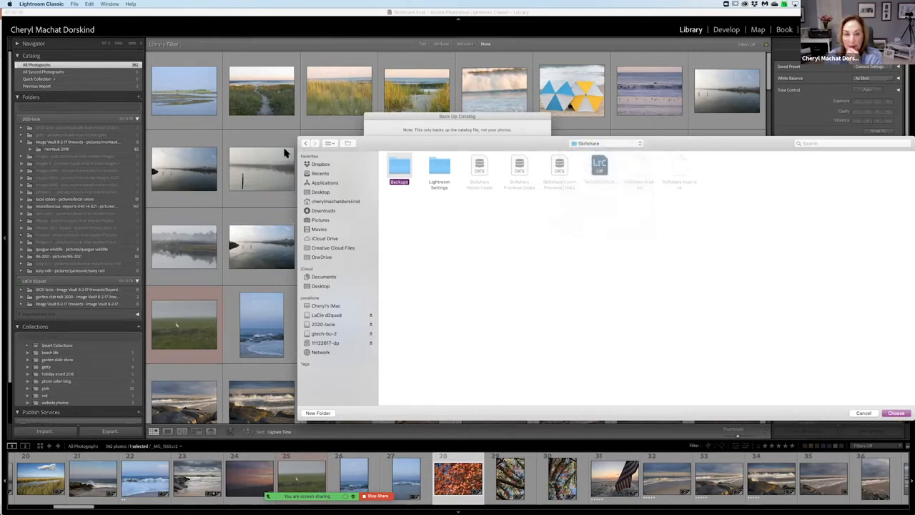
click(303, 145)
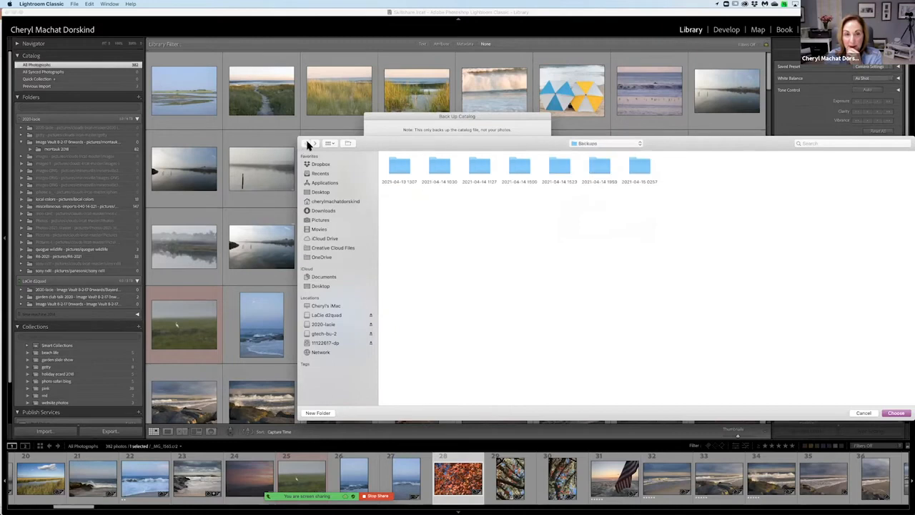
Look at the Lightroom Backups folder in Dropbox, cancel the folder selection and skip the catalog backup this time.
click(340, 166)
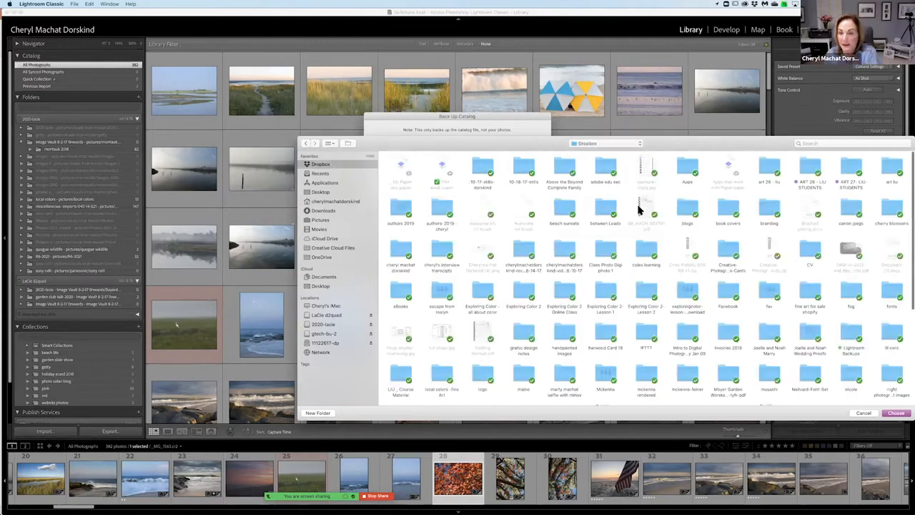
click(853, 331)
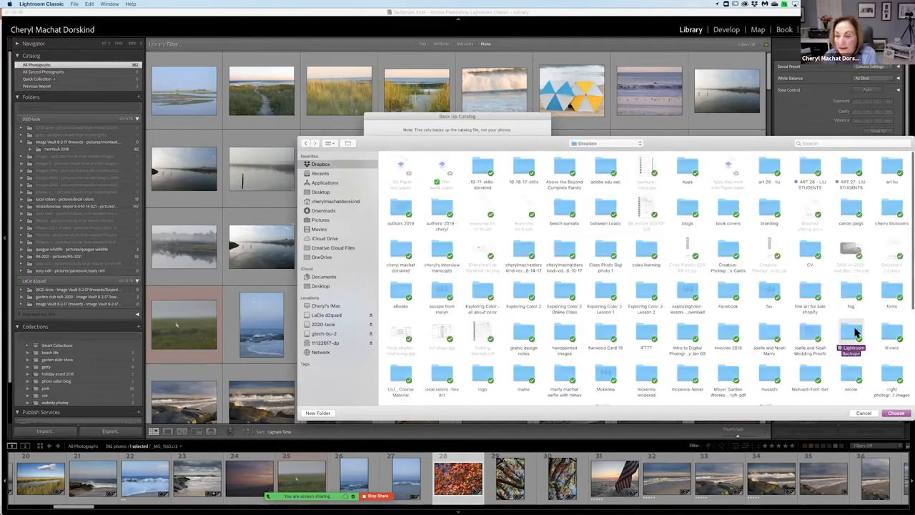
double_click(853, 332)
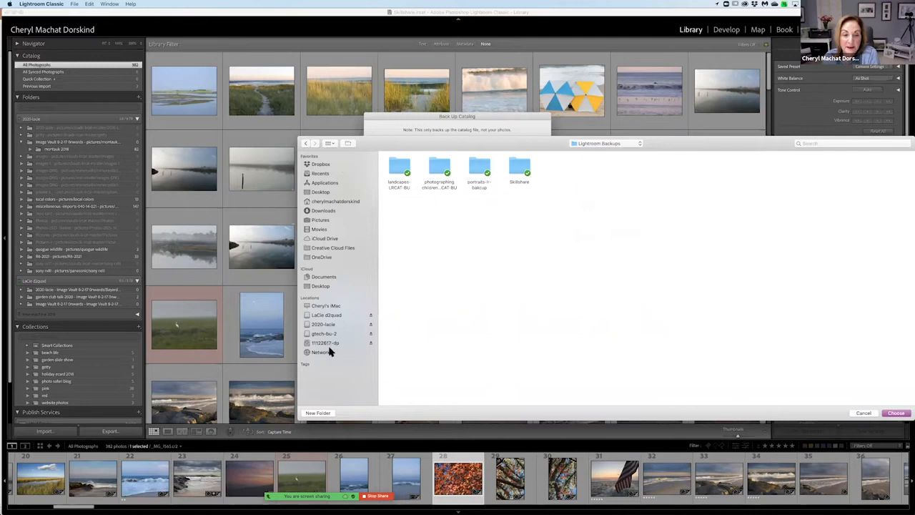
drag(398, 143, 331, 139)
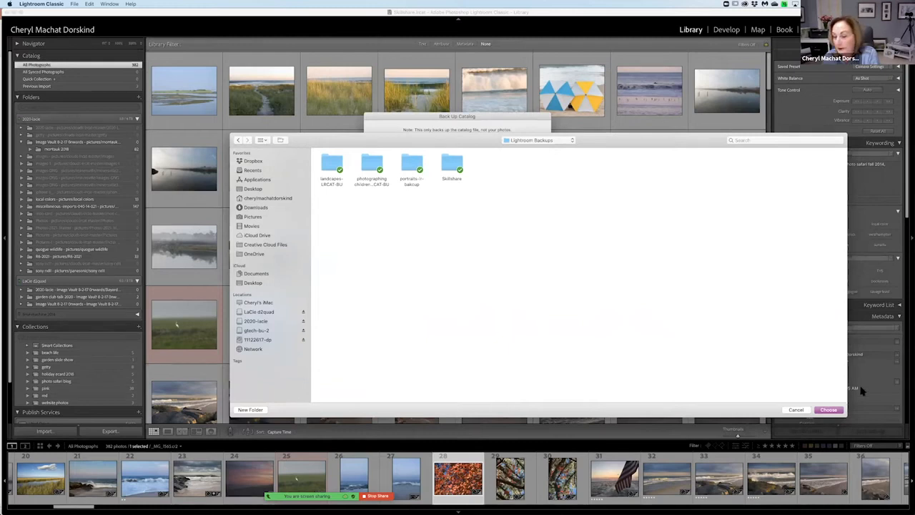
click(797, 410)
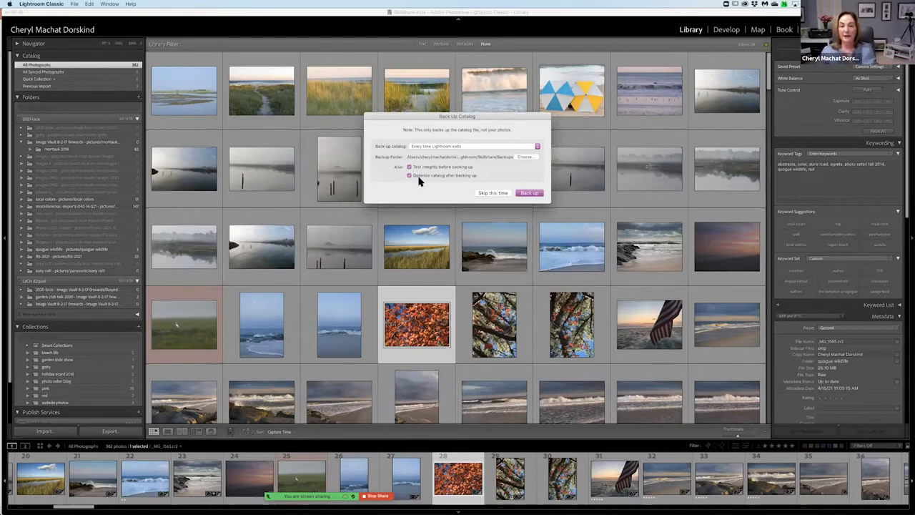
click(501, 195)
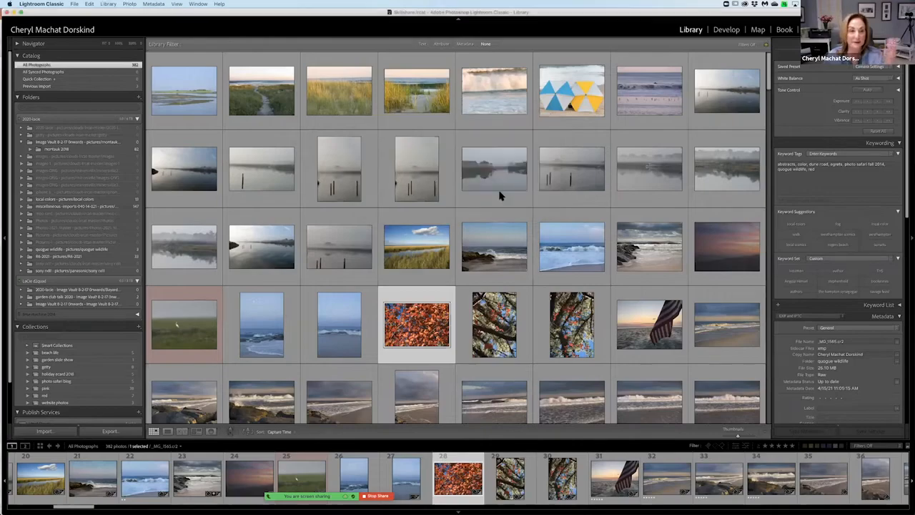
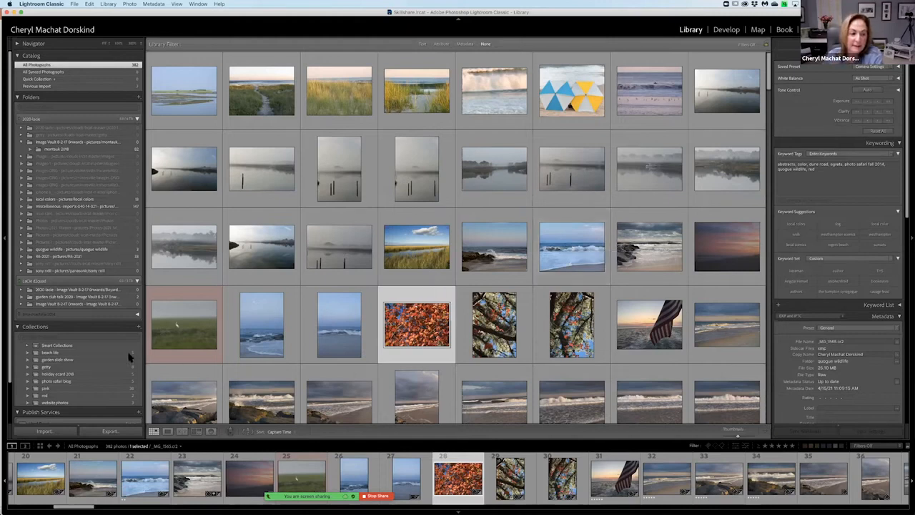
Collapse the Collections panel and the 2020-lacie folder list, and look through the photo grid.
click(18, 329)
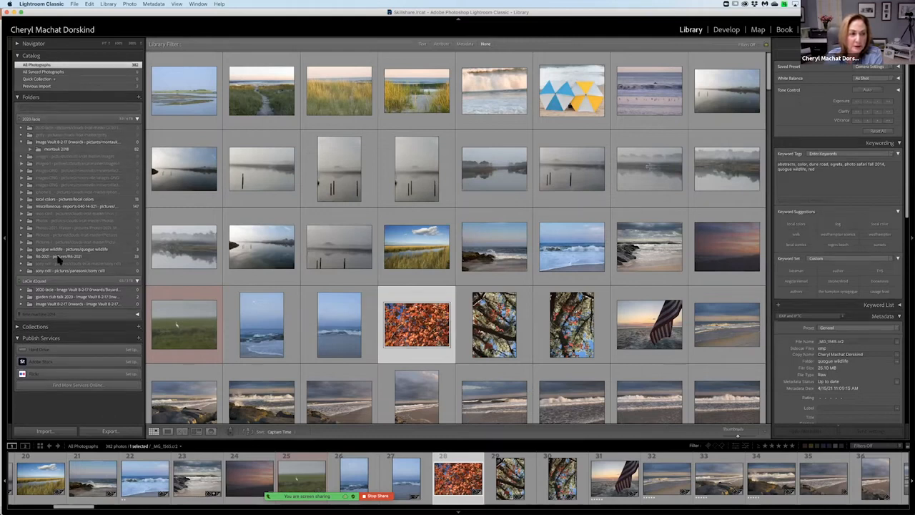
click(137, 119)
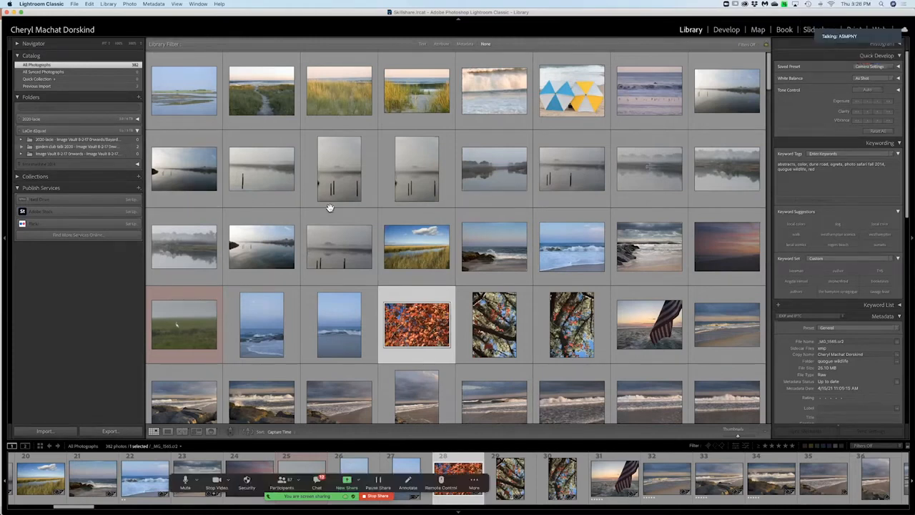
scroll(330, 207, down, 10)
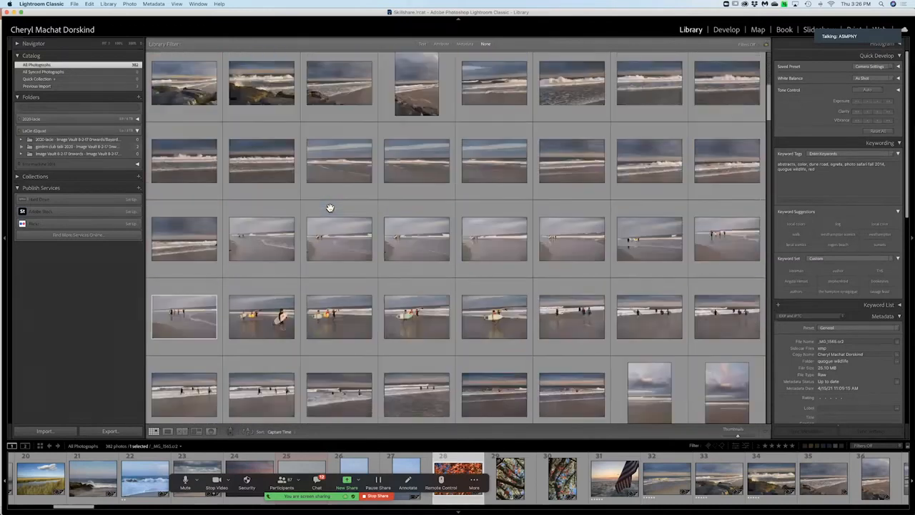
scroll(330, 207, down, 3)
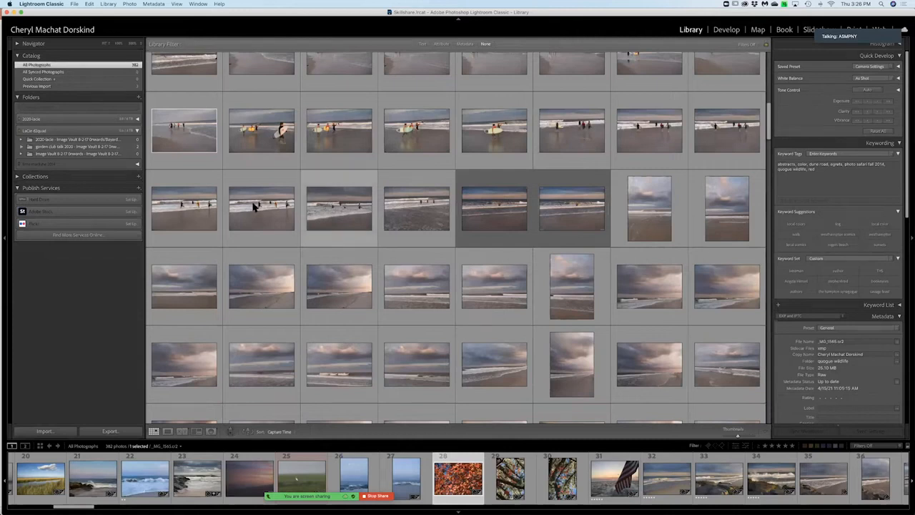
Open the catalog settings, review the catalog information and backup frequency in the general settings, and close them.
click(41, 5)
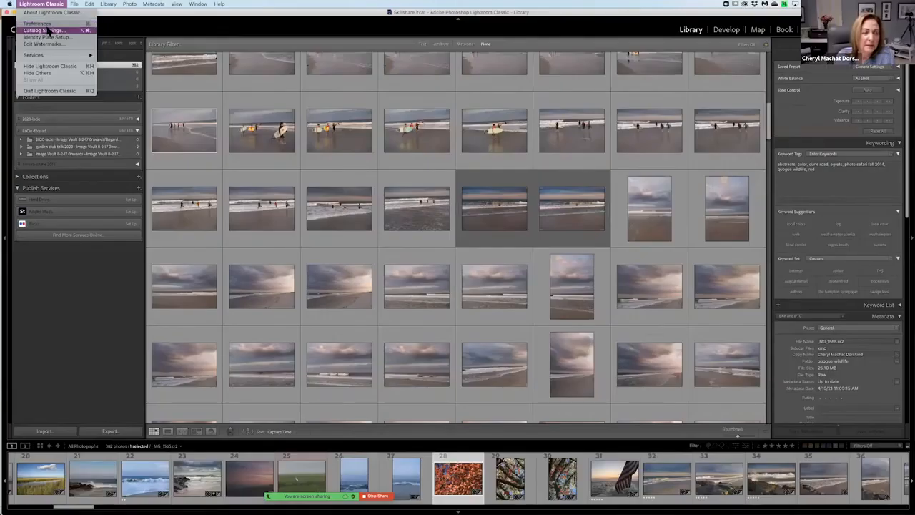
click(45, 30)
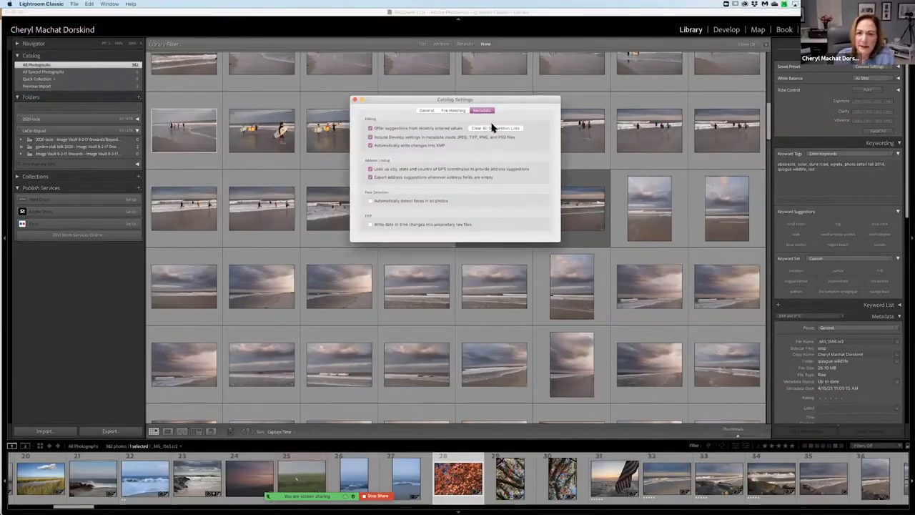
click(432, 111)
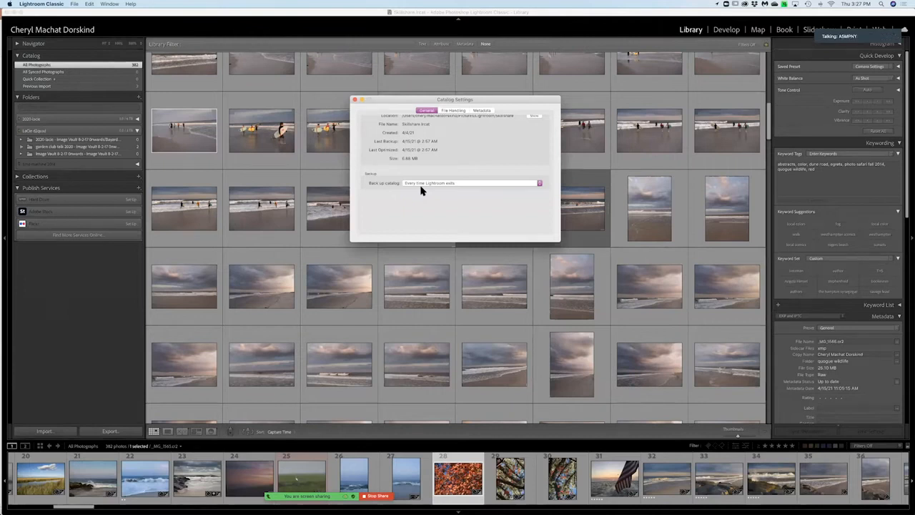
mouse_move(863, 50)
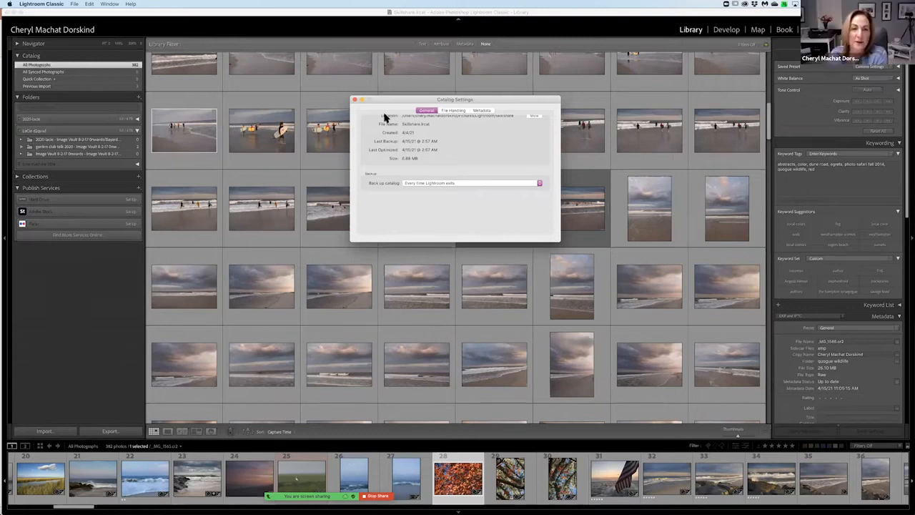
click(356, 101)
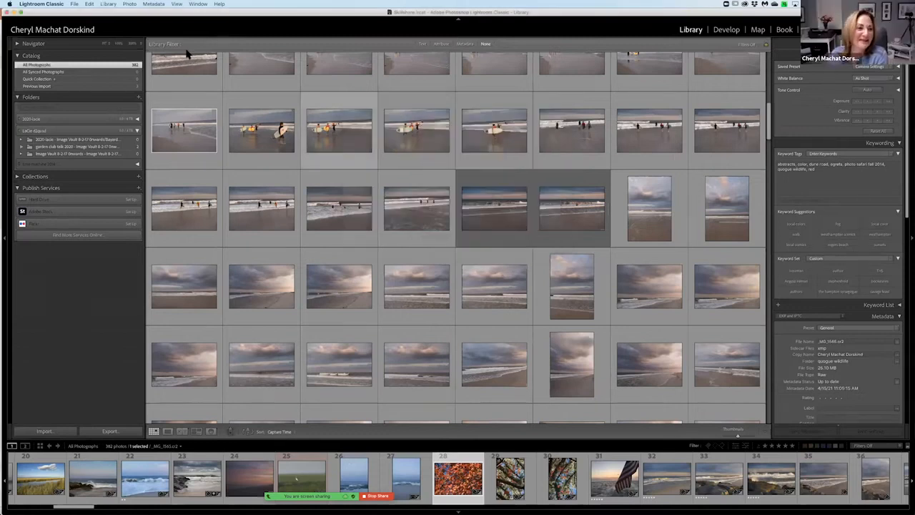
Quit Lightroom Classic and confirm the exit to bring up the catalog backup options.
click(48, 5)
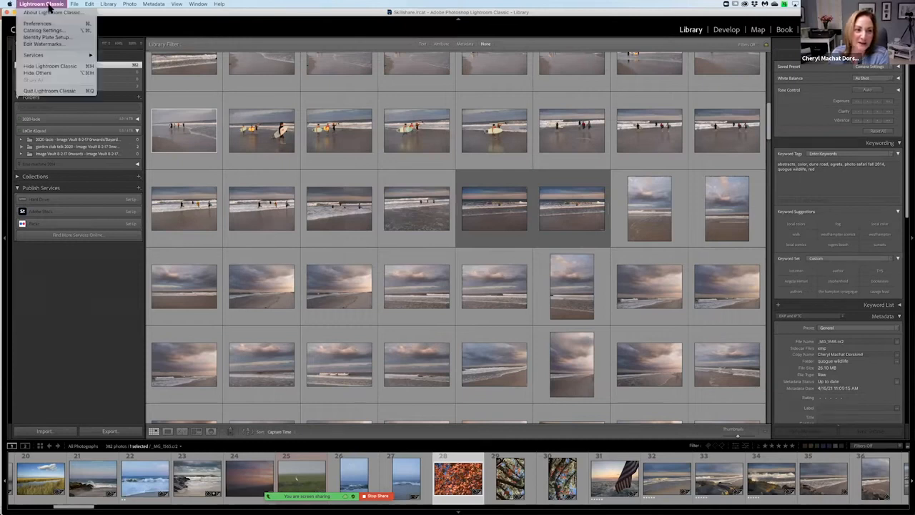
click(61, 91)
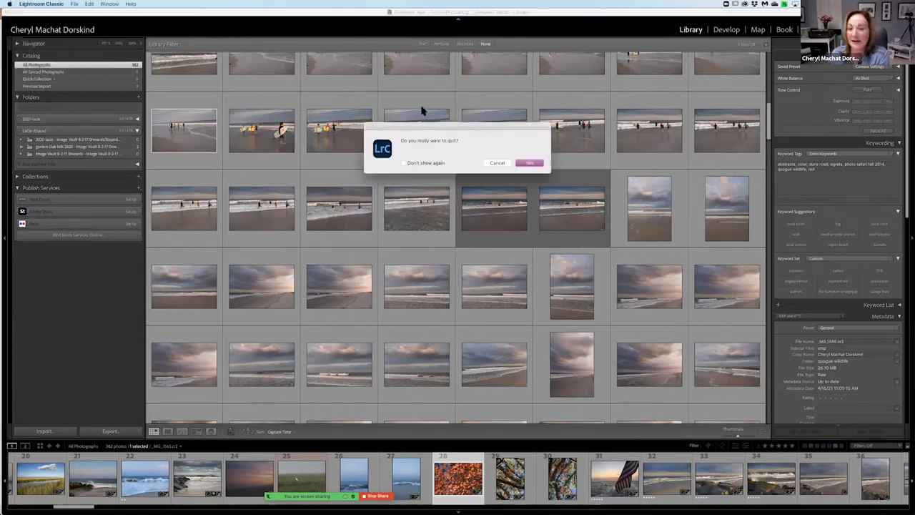
click(528, 164)
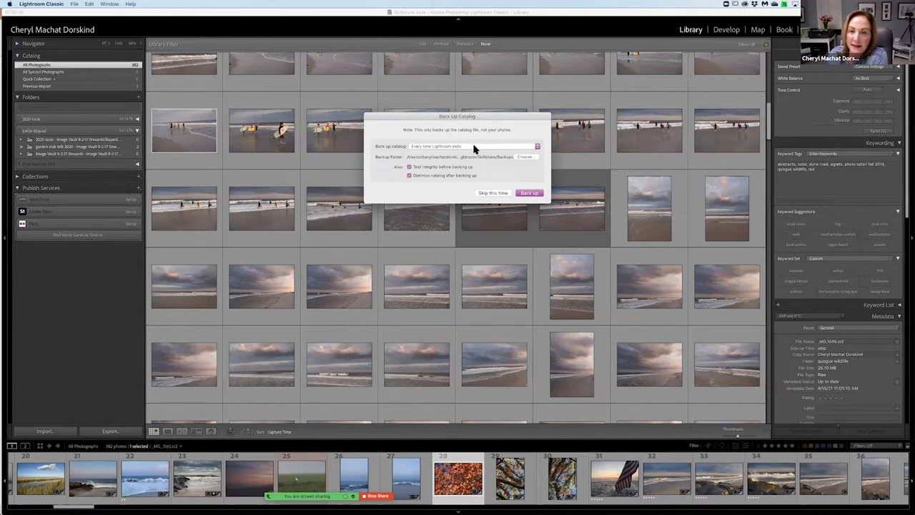
Open the backup folder selection, move it clear of the backup options and inspect the Backups folder's parent folders.
click(525, 158)
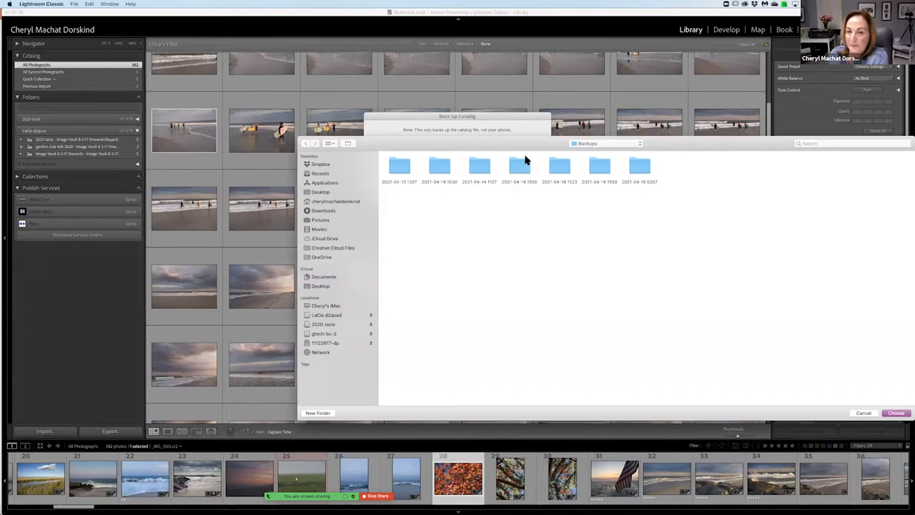
drag(513, 143, 469, 225)
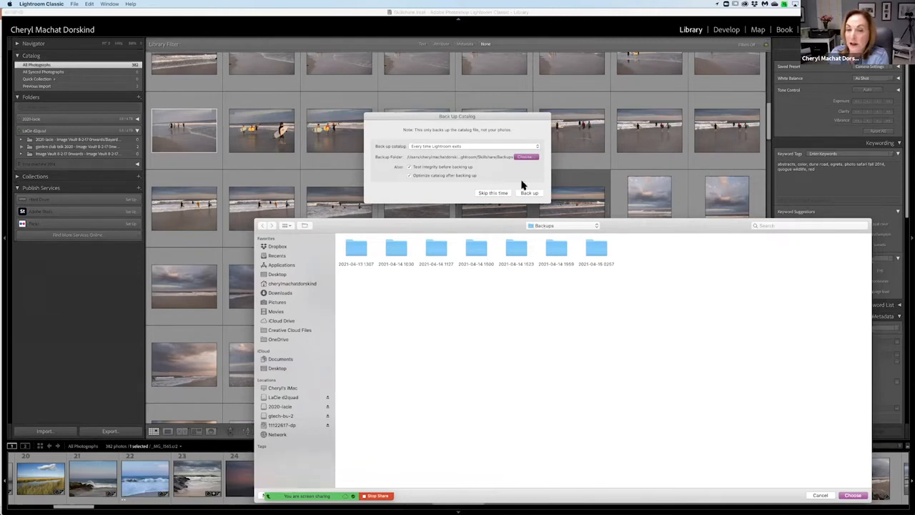
click(562, 226)
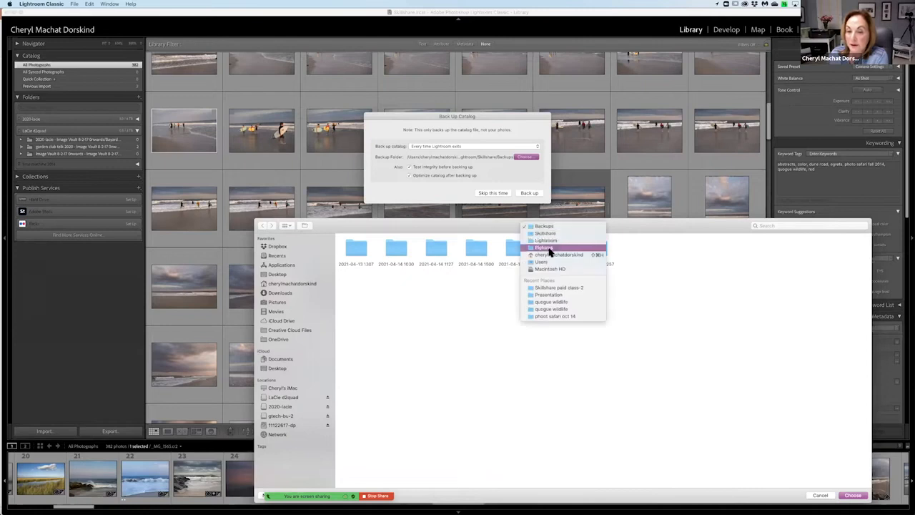
click(476, 285)
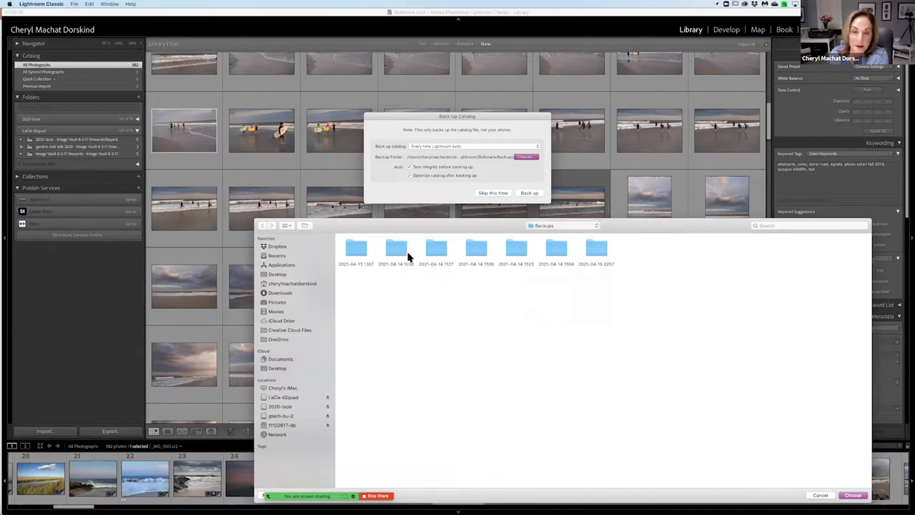
Look at Dropbox and the gtech-bu-2 drive as backup locations, then cancel the folder selection and skip the backup this time.
click(277, 246)
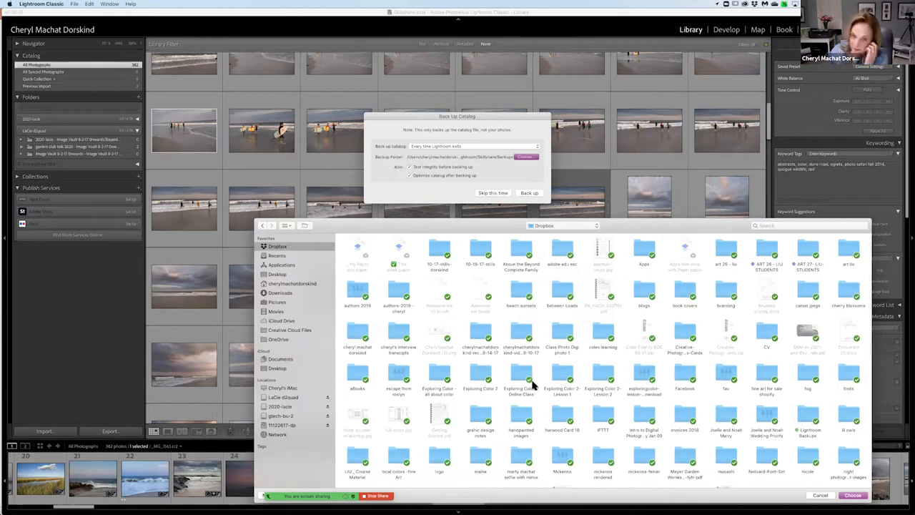
click(304, 417)
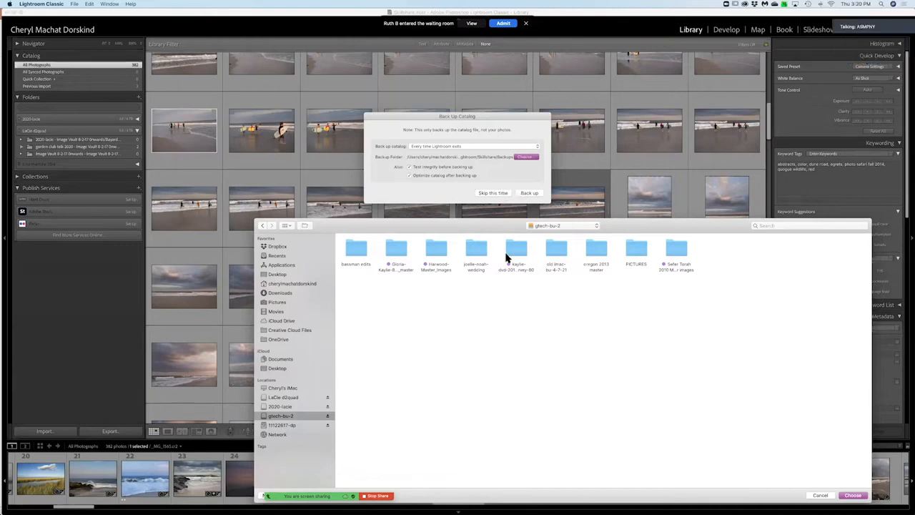
click(820, 496)
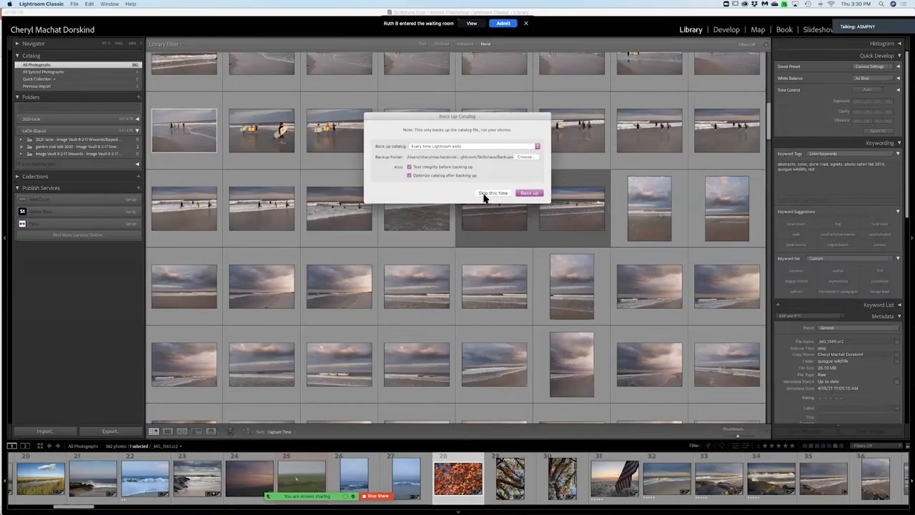
click(492, 193)
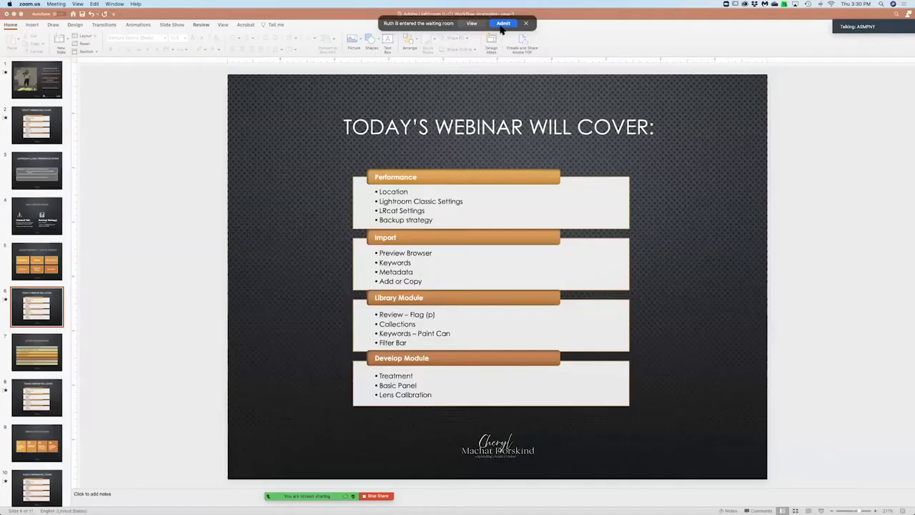
Admit the waiting participant to the Zoom meeting.
click(503, 24)
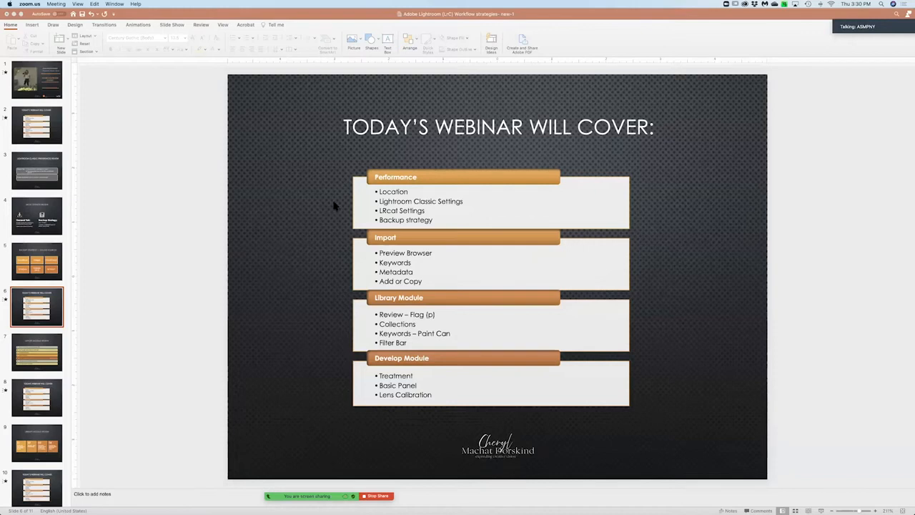
mouse_move(602, 505)
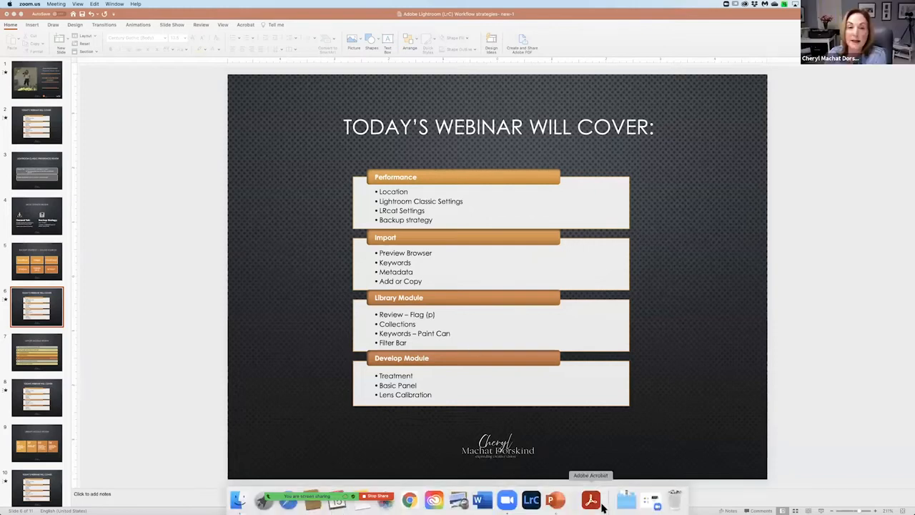
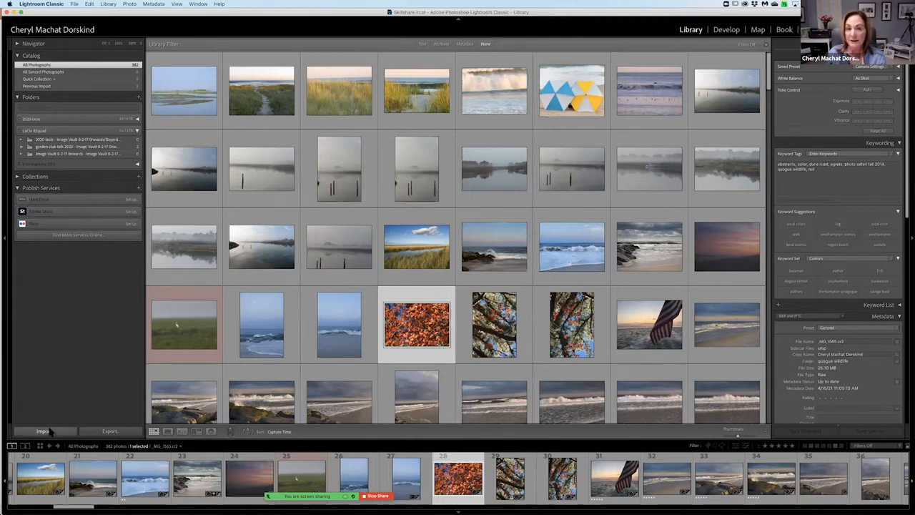
Start a photo import, compare the Add and Copy import methods, and set the import to Copy.
click(44, 432)
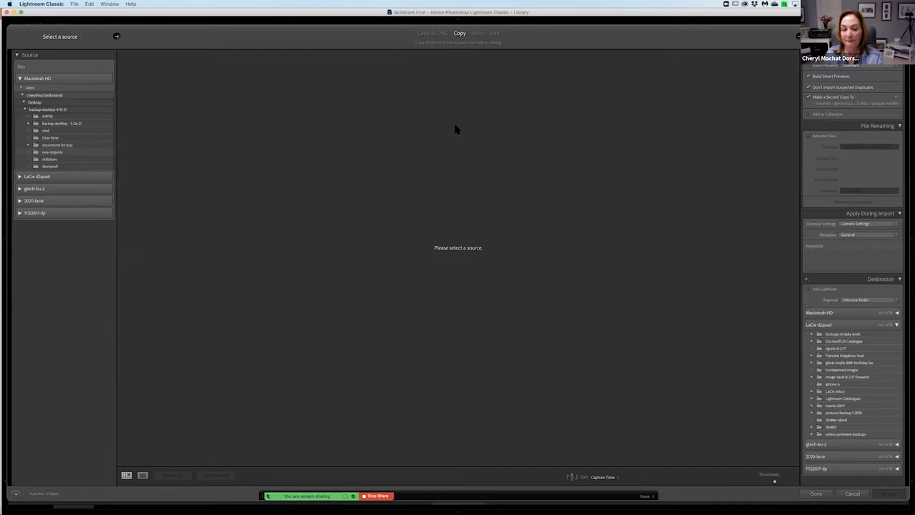
click(495, 33)
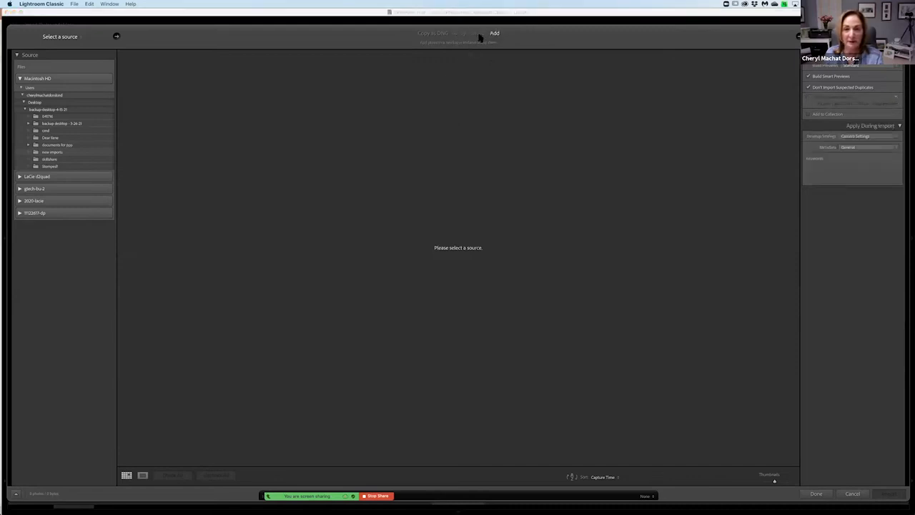
click(460, 33)
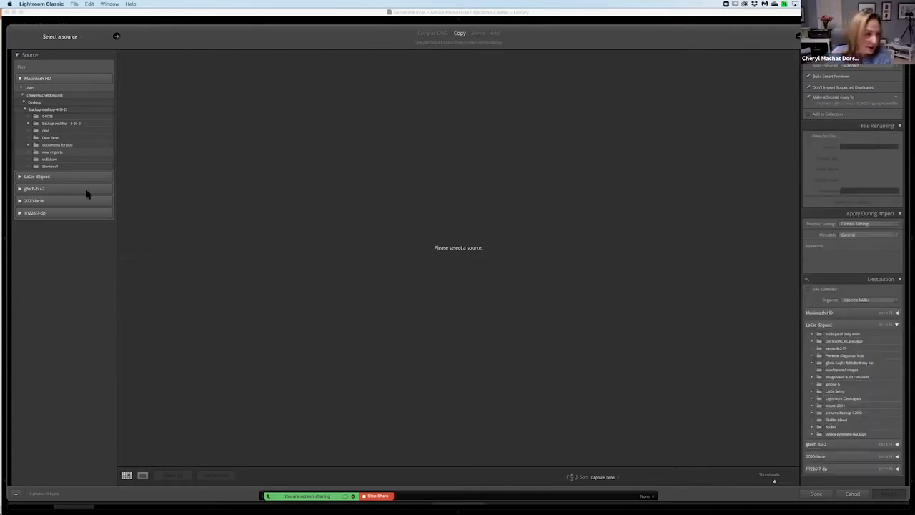
Browse the Desktop folders, choose the new imports folder as the import source, and keep the Copy method.
click(48, 153)
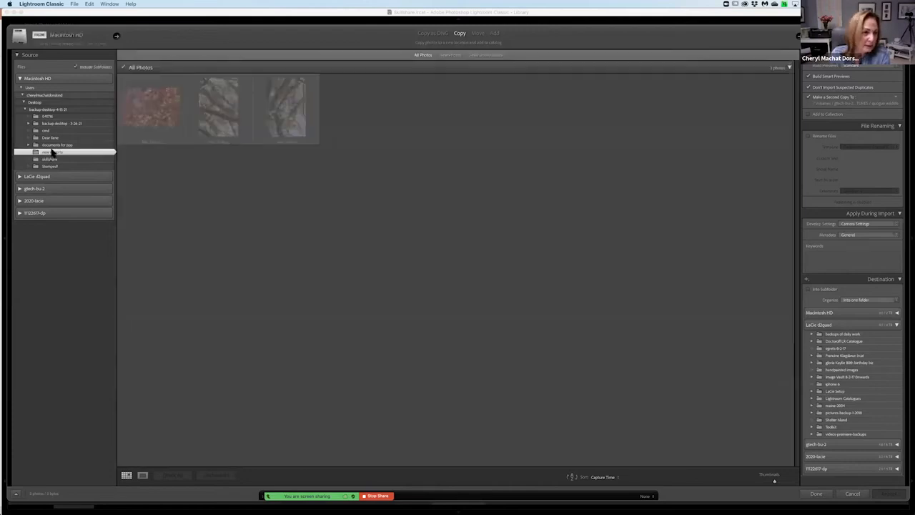
click(55, 159)
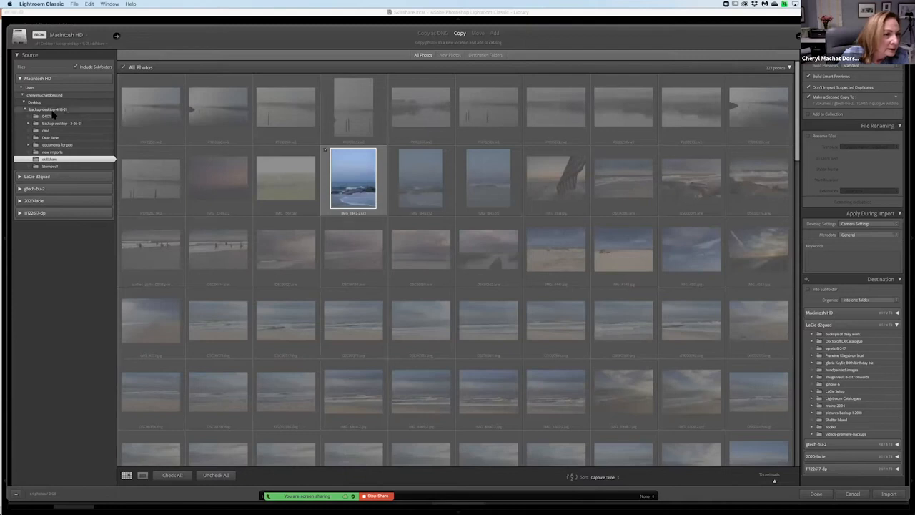
click(34, 102)
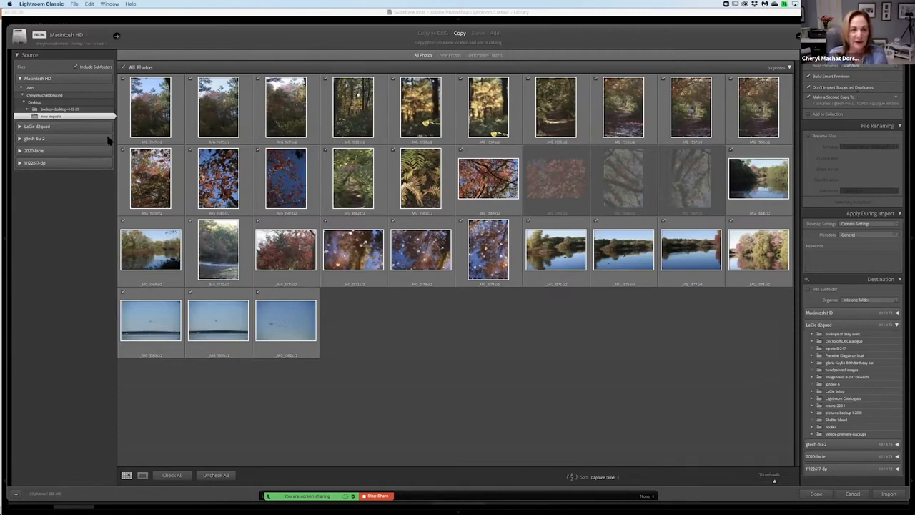
click(457, 36)
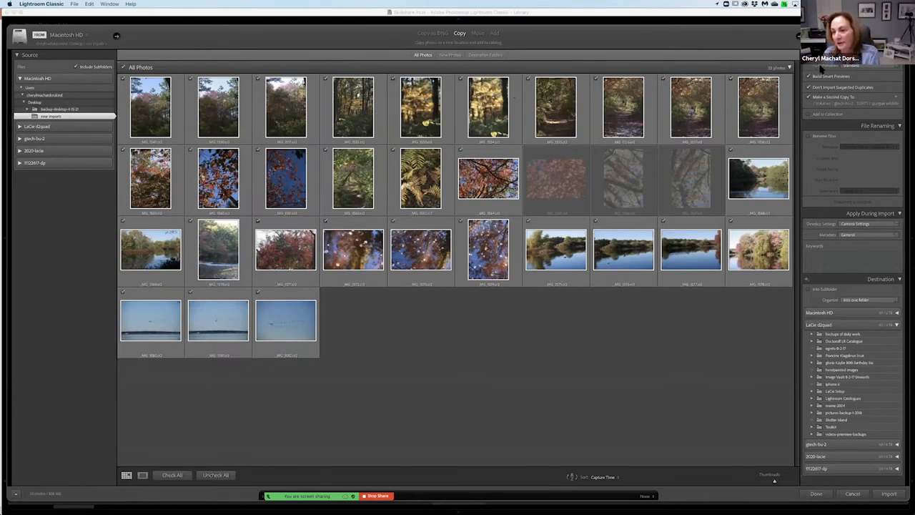
Set the second-copy location to the quogue wildlife folder inside PICTURES on the gtech-bu-2 drive.
click(842, 104)
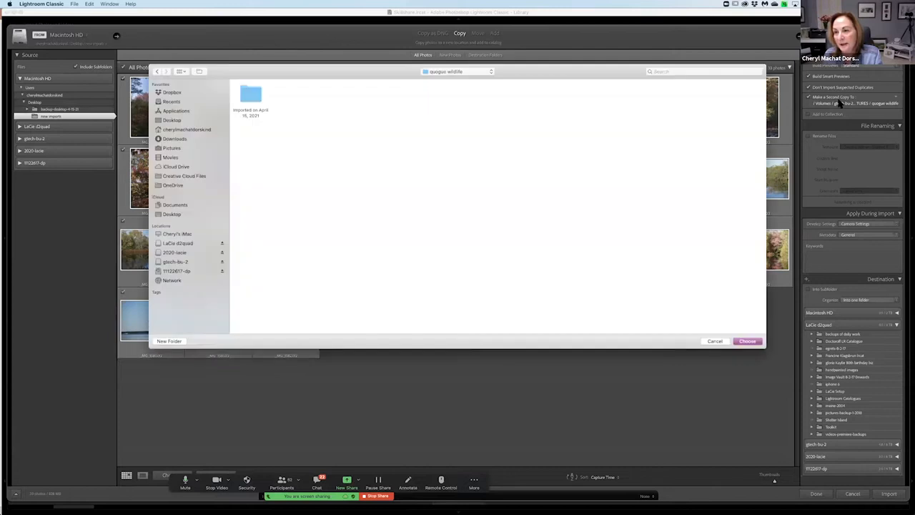
click(179, 263)
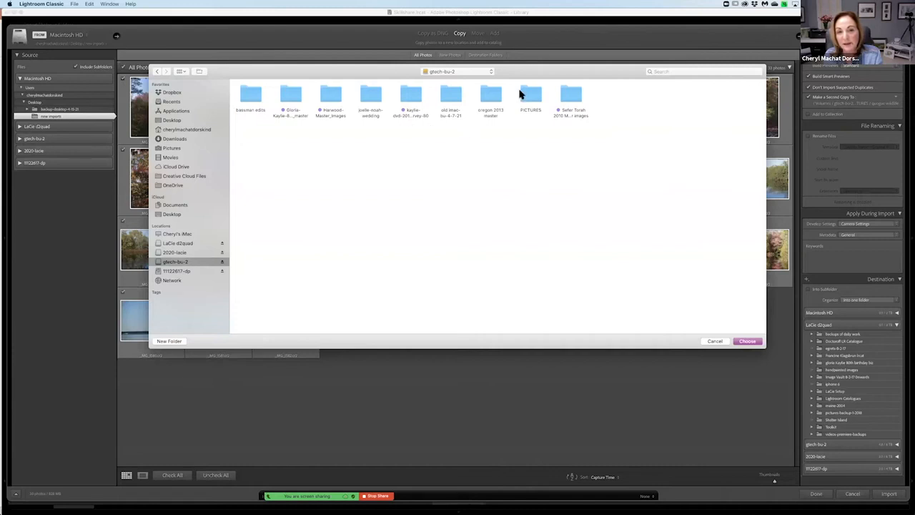
double_click(528, 93)
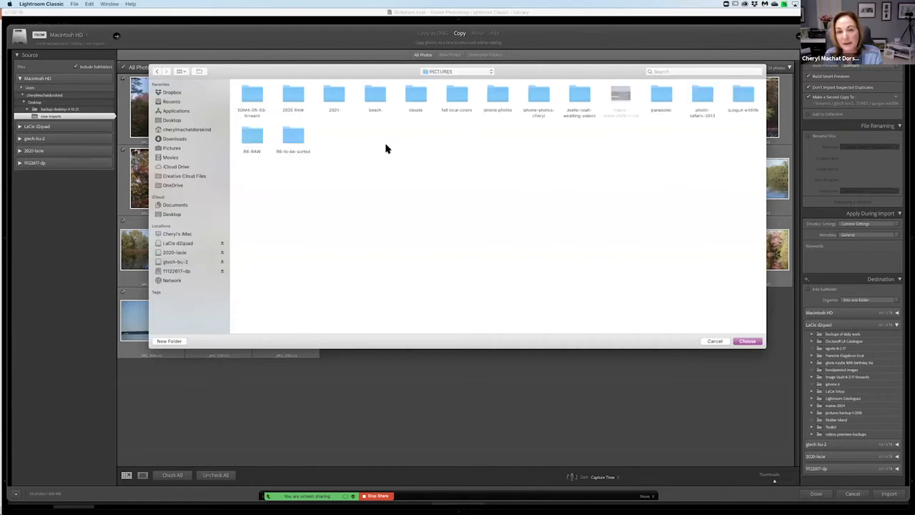
click(739, 93)
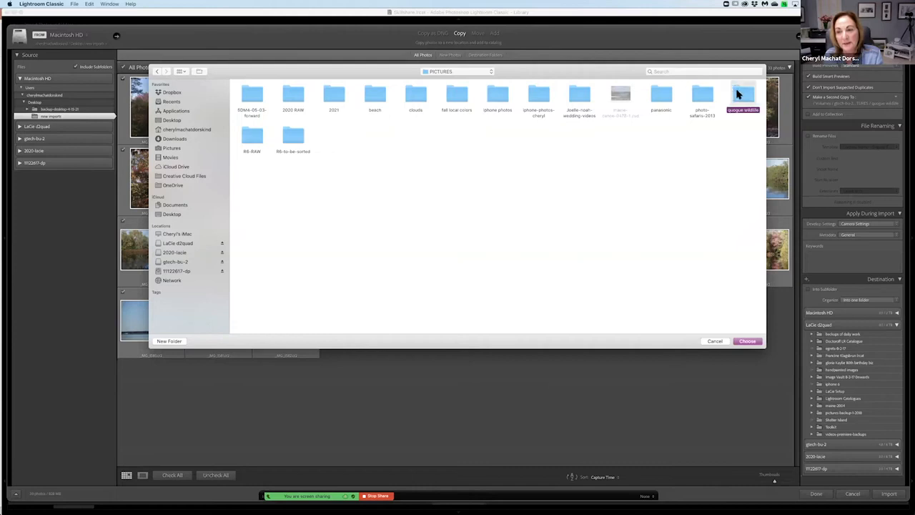
click(748, 342)
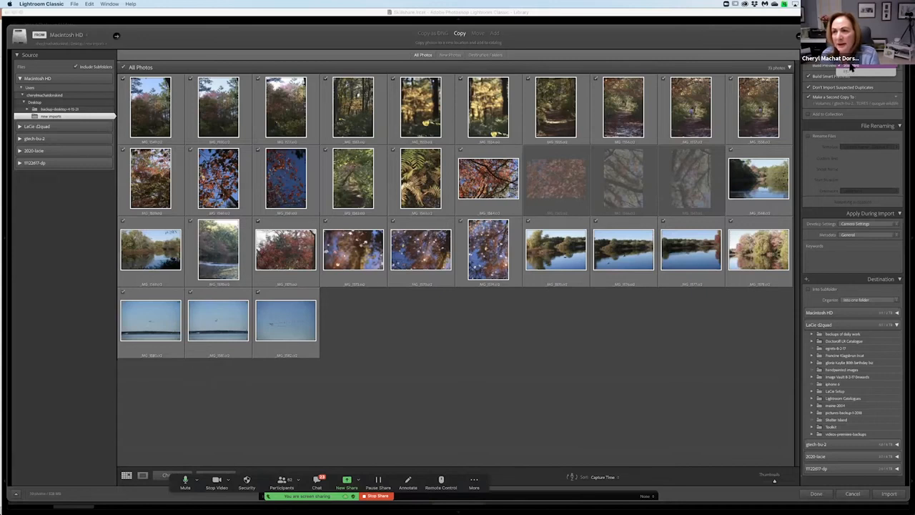
Look at the Build Previews choices for the import.
click(854, 68)
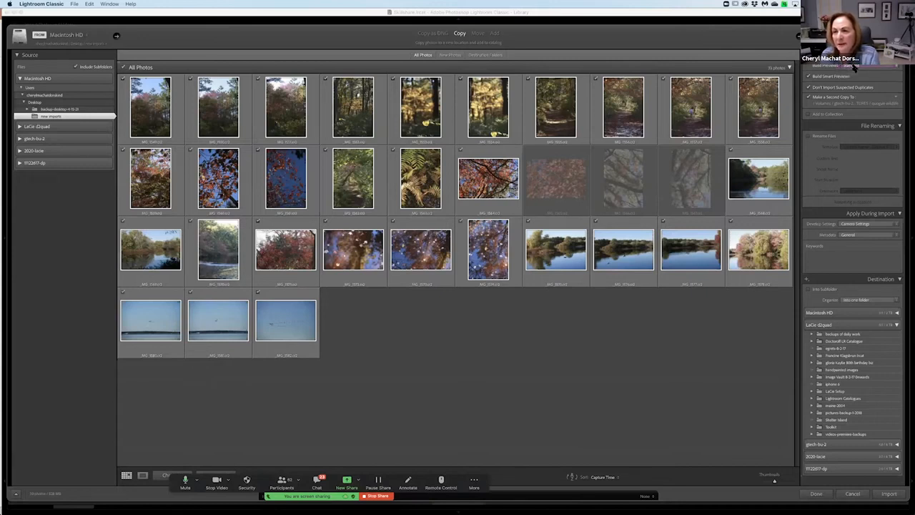
click(854, 68)
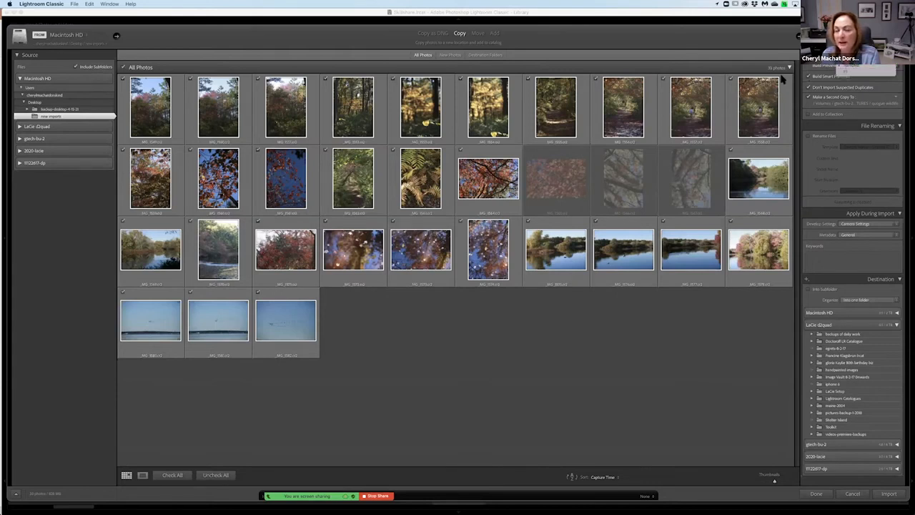
click(849, 72)
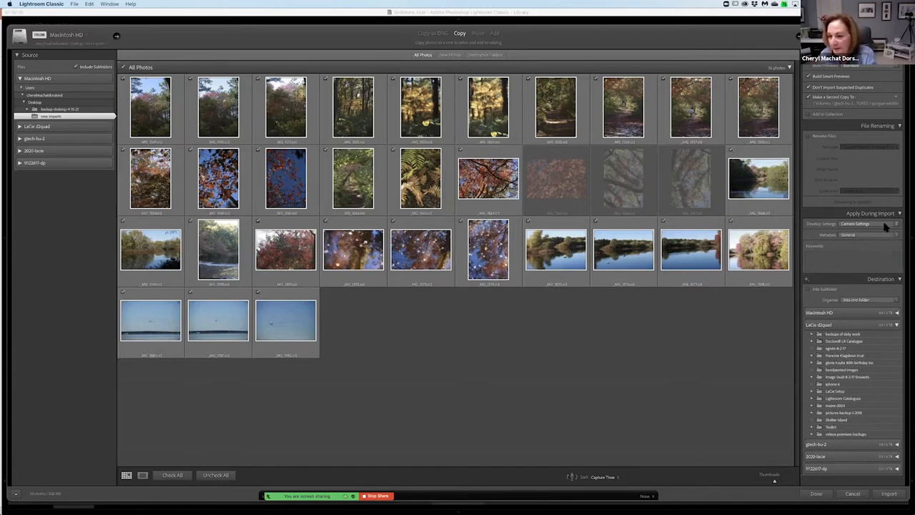
Look at the Develop Settings and Metadata choices applied during import, keeping Camera Settings and General.
click(885, 225)
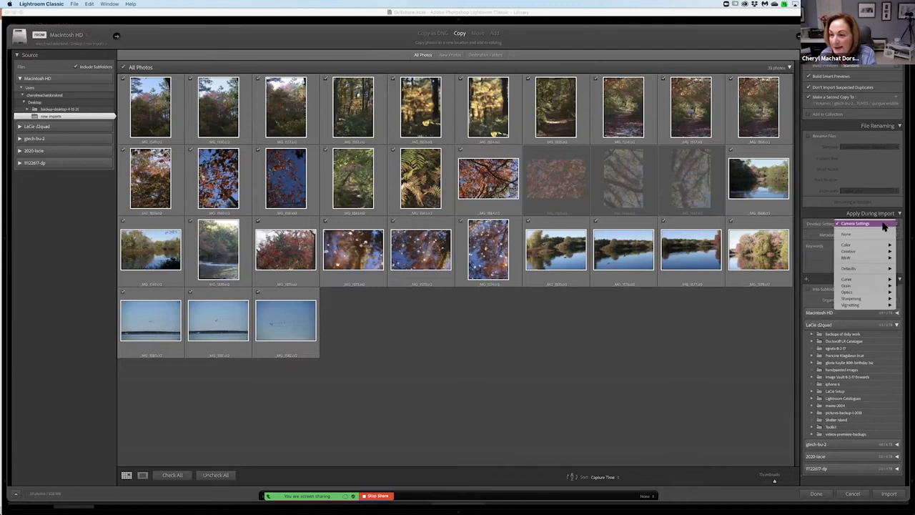
click(821, 227)
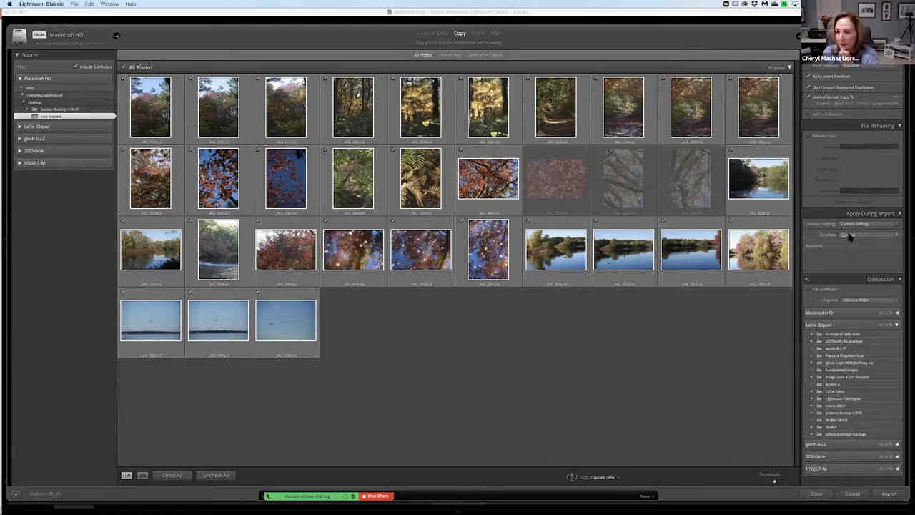
click(849, 235)
click(850, 238)
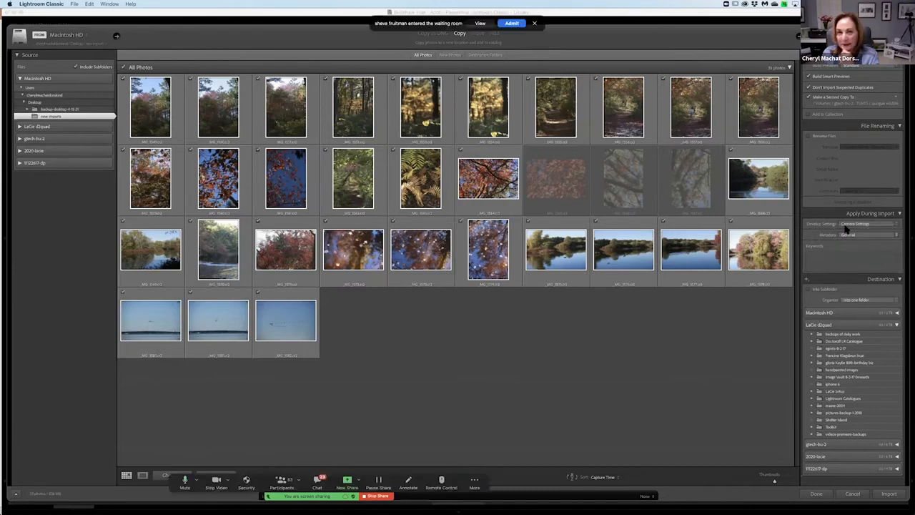
Admit the waiting participant to the Zoom meeting.
click(512, 24)
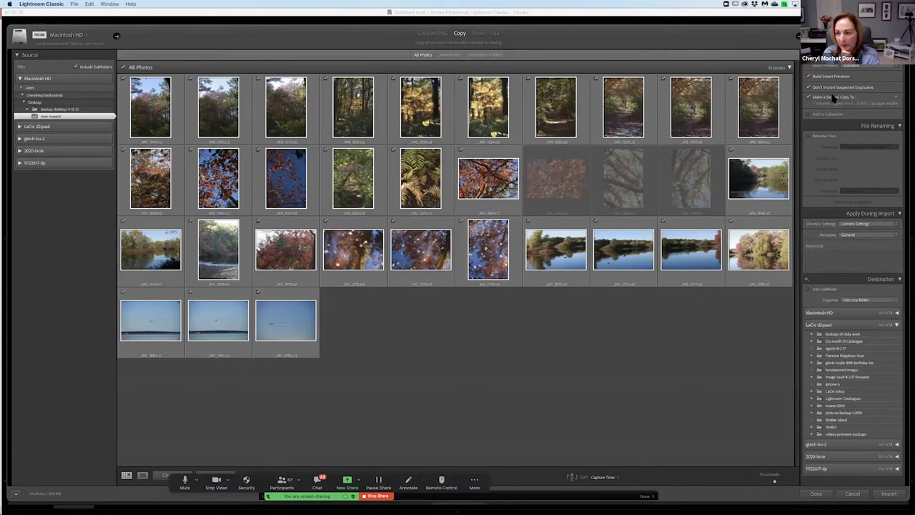
Open the metadata preset editor from the import settings and load the General preset.
click(893, 237)
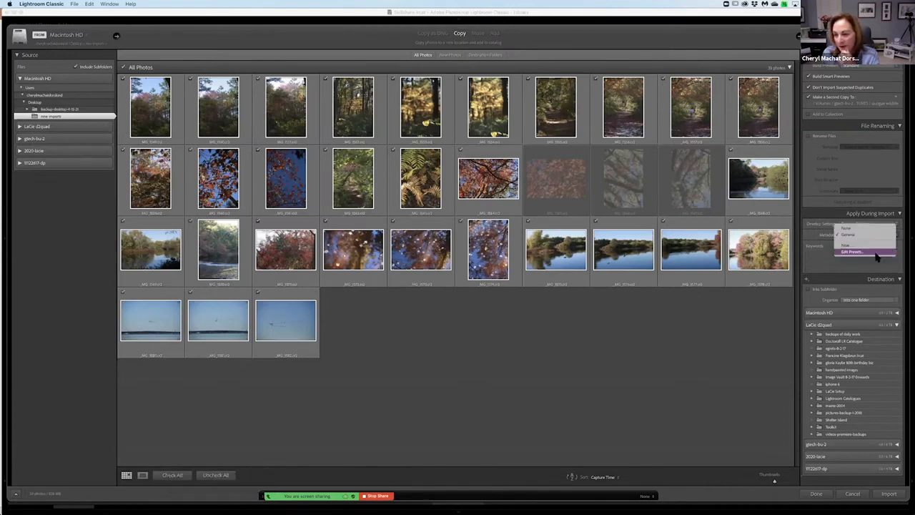
click(877, 253)
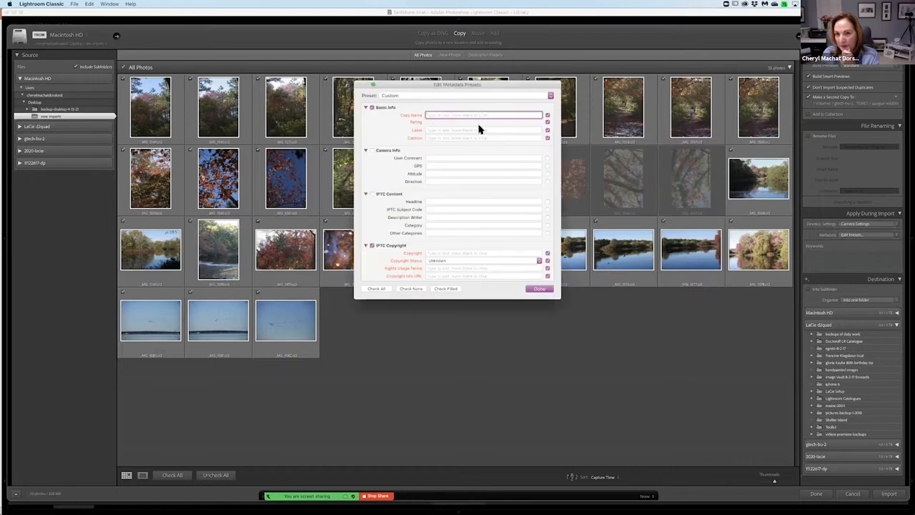
click(549, 95)
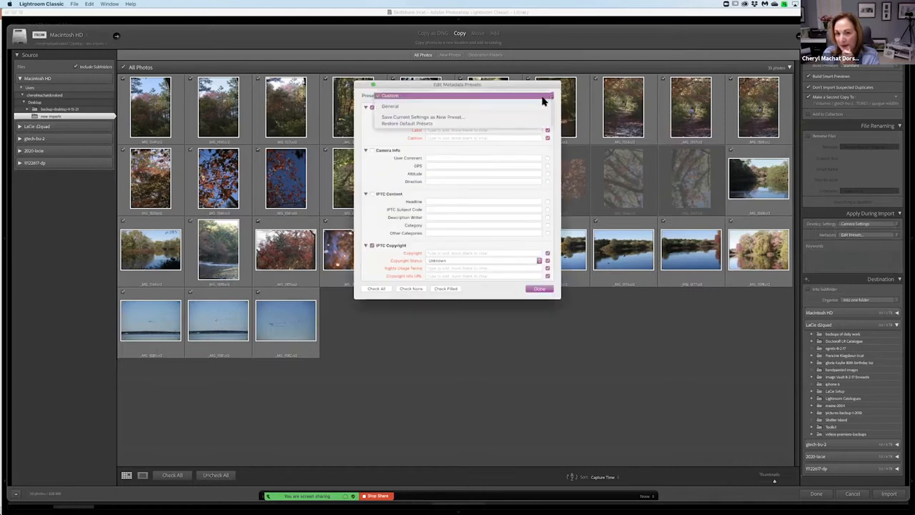
click(531, 106)
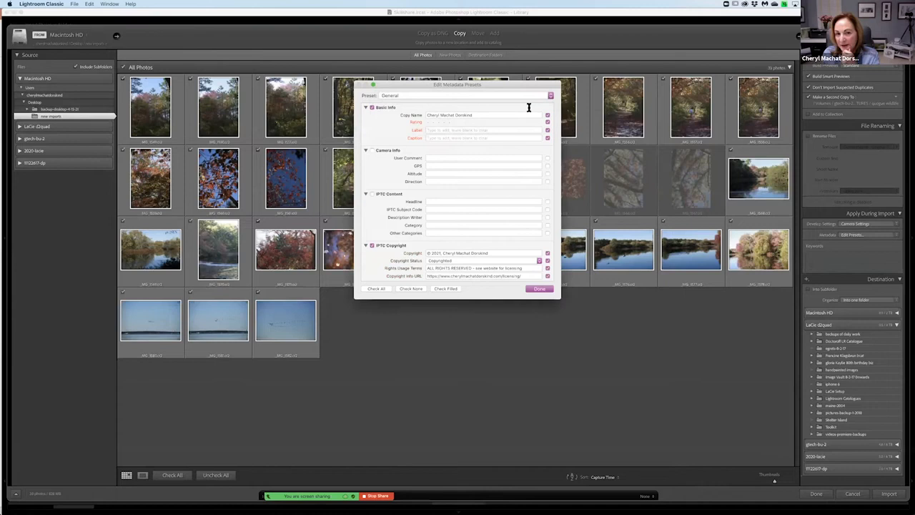
Examine the General preset's copyright, creator, image, status and extension fields, then close the preset editor.
scroll(500, 174, down, 4)
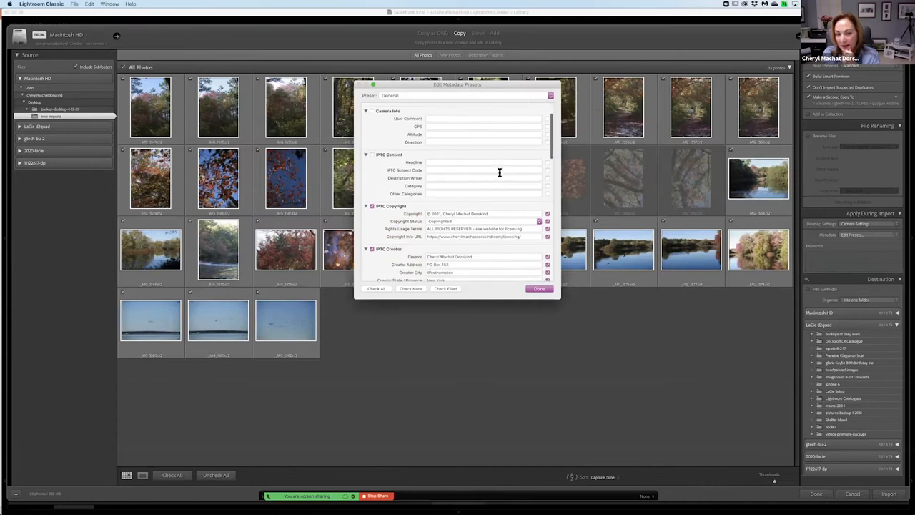
scroll(501, 173, down, 3)
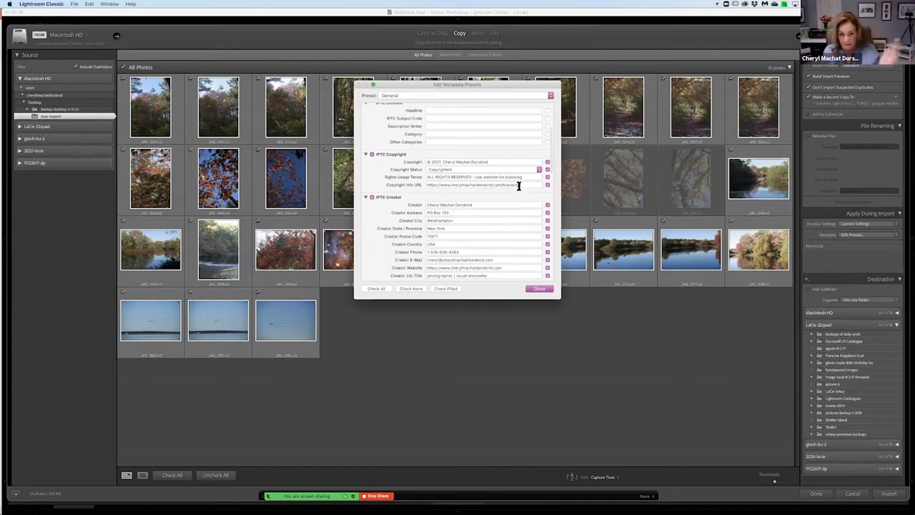
scroll(519, 186, down, 2)
scroll(513, 208, down, 2)
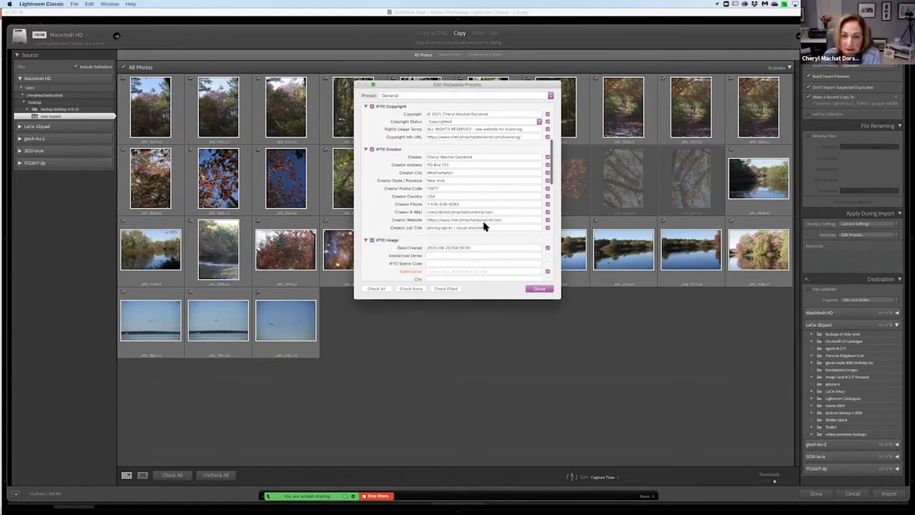
scroll(497, 235, down, 5)
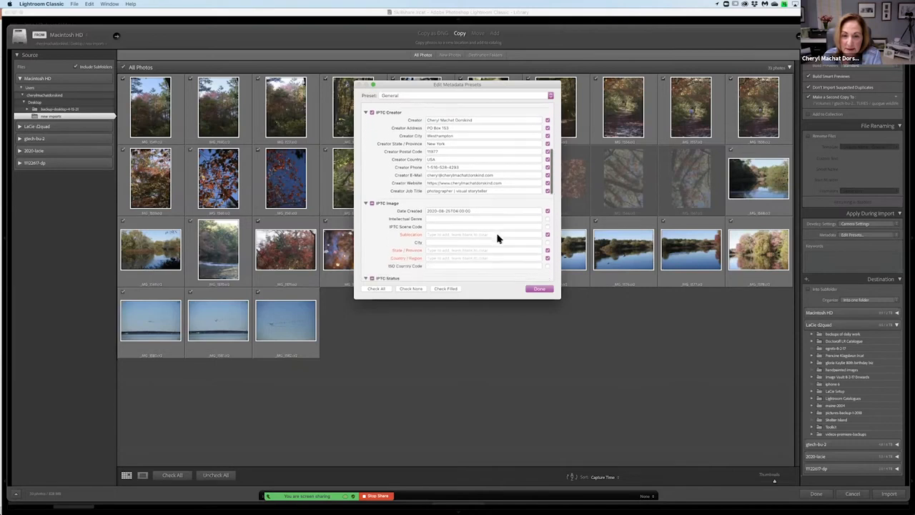
scroll(491, 236, down, 1)
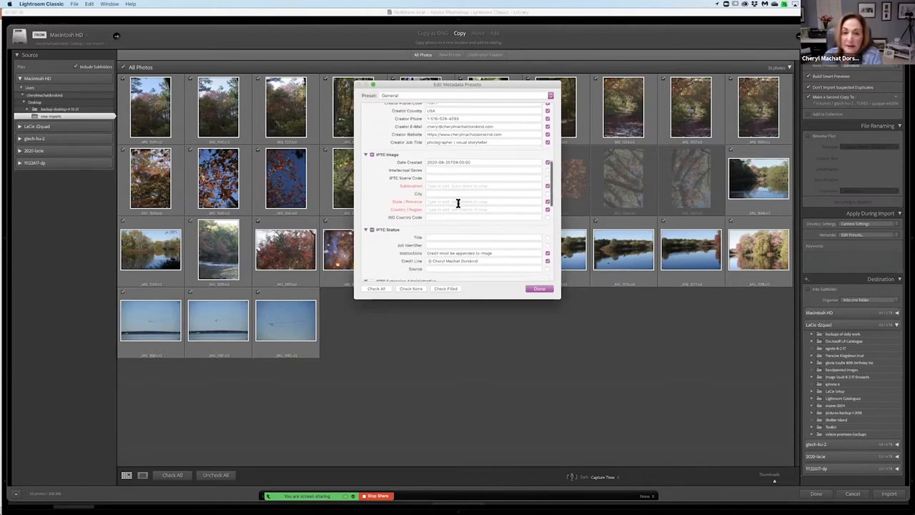
scroll(459, 207, down, 2)
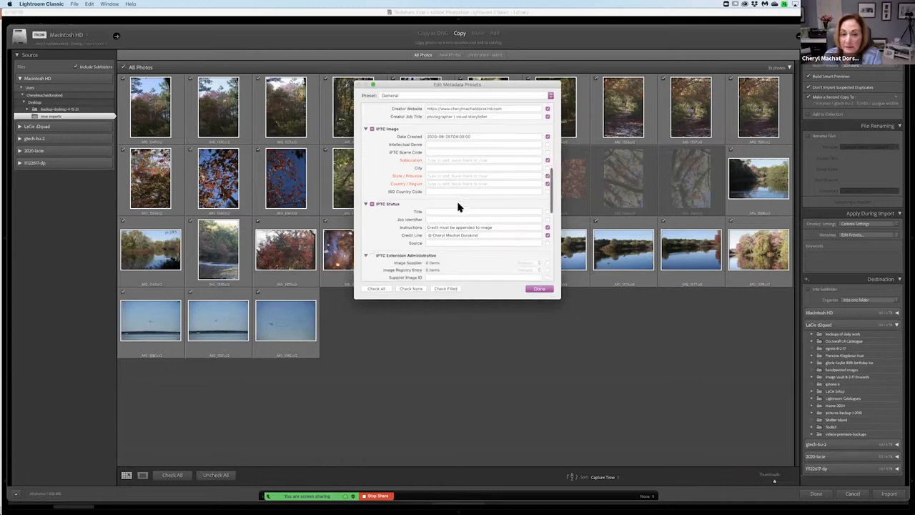
scroll(466, 226, down, 2)
scroll(465, 226, down, 7)
scroll(464, 222, down, 9)
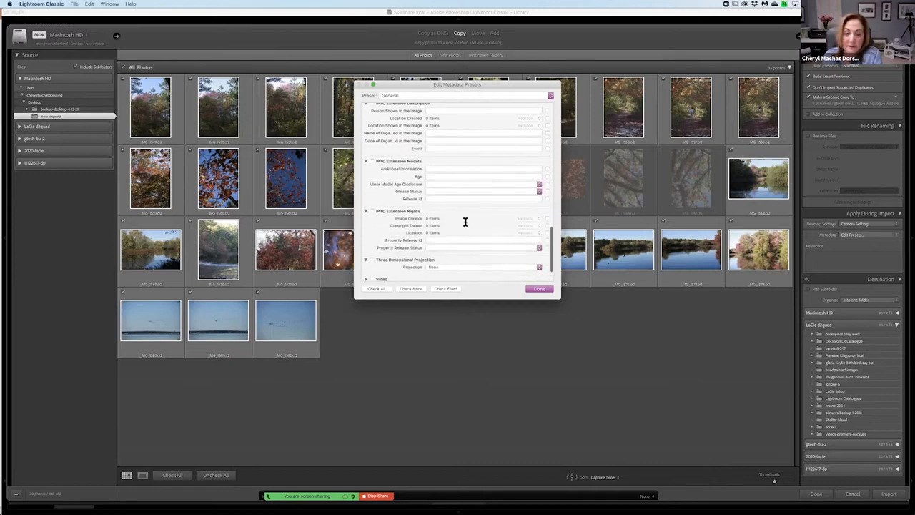
scroll(465, 221, down, 1)
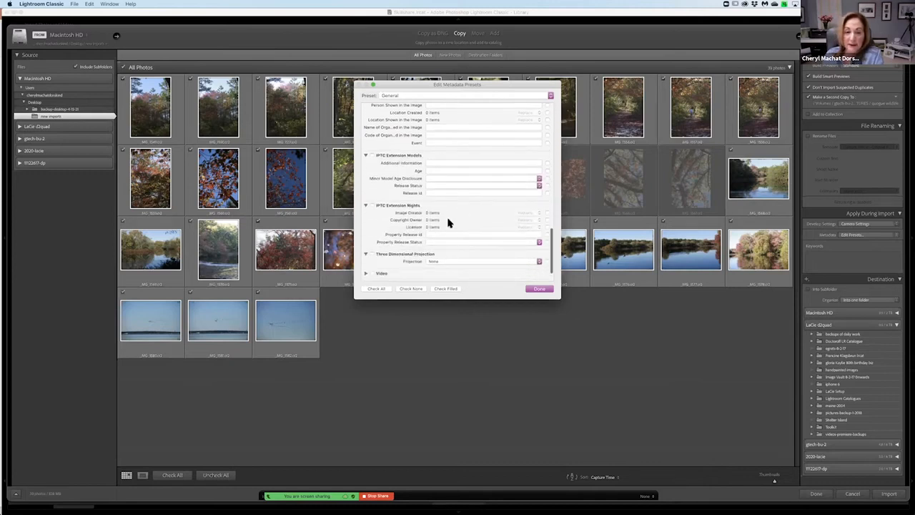
click(545, 289)
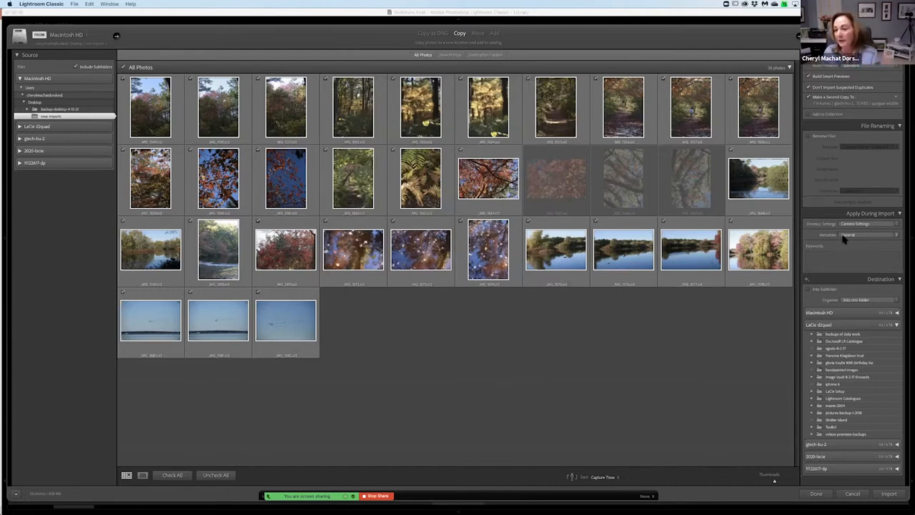
Enter the import keywords "quogue wildlife, fall, fall colors".
click(828, 264)
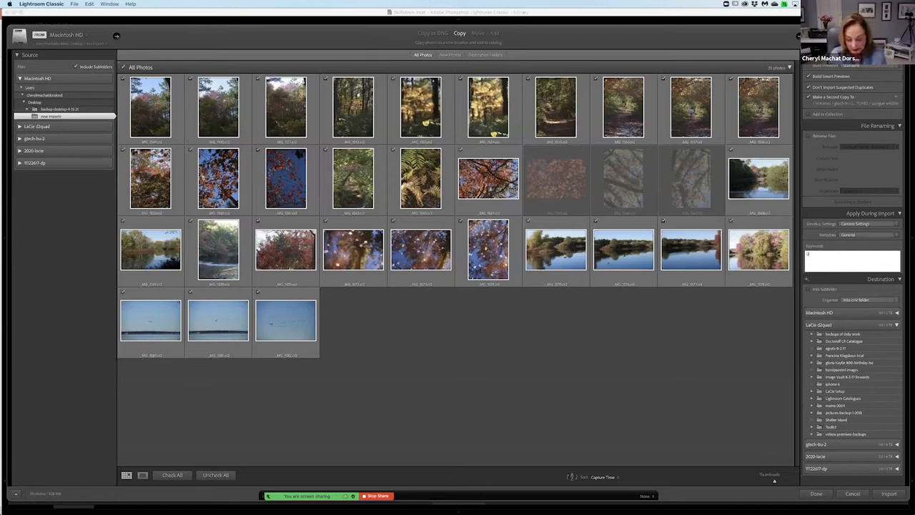
text(Quogue wildlife)
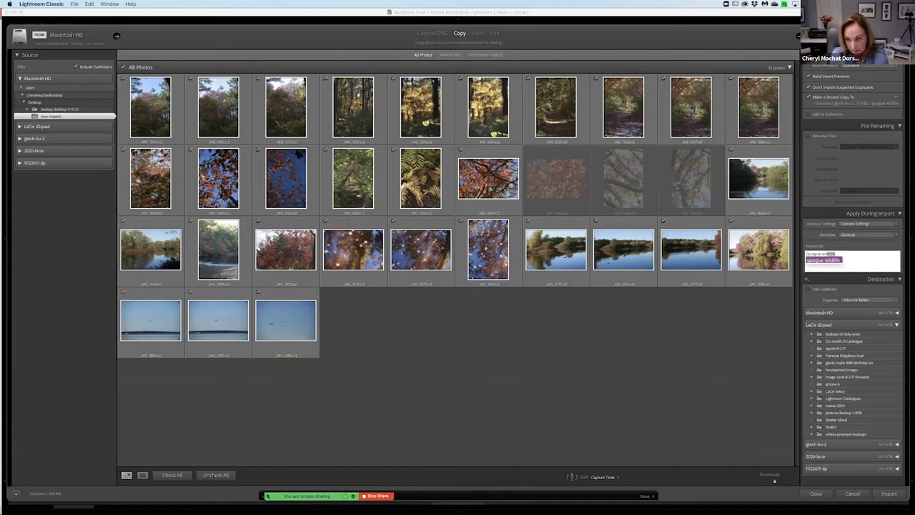
key(Return)
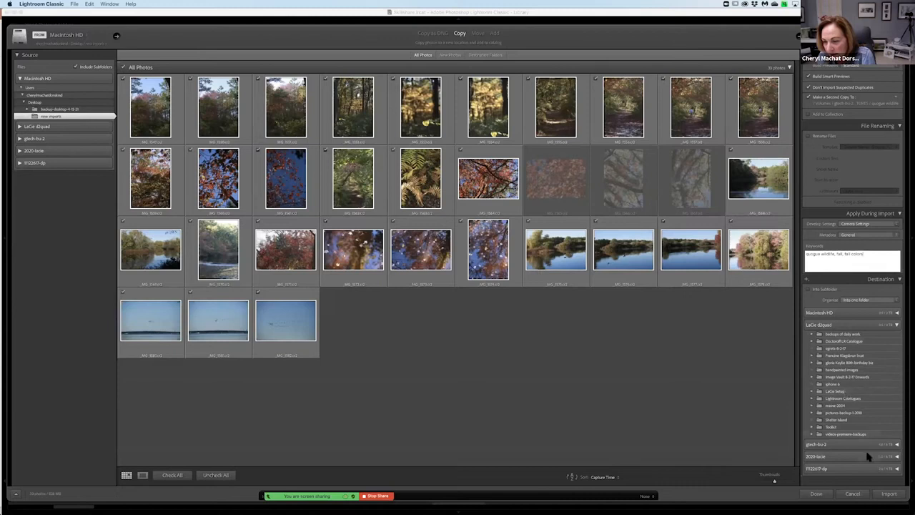
Set the quogue wildlife folder on the 2020-lacie drive as the destination and run the import.
click(897, 456)
scroll(875, 448, down, 1)
scroll(874, 447, down, 10)
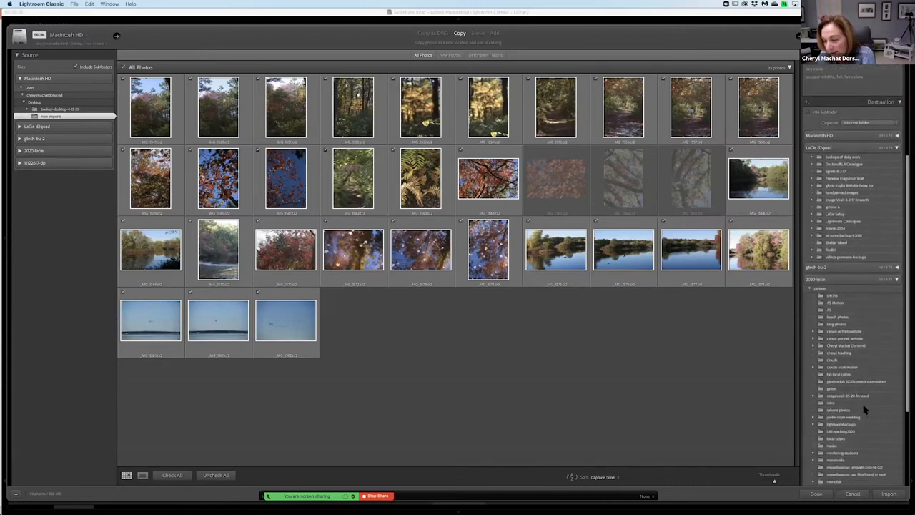
scroll(867, 427, down, 6)
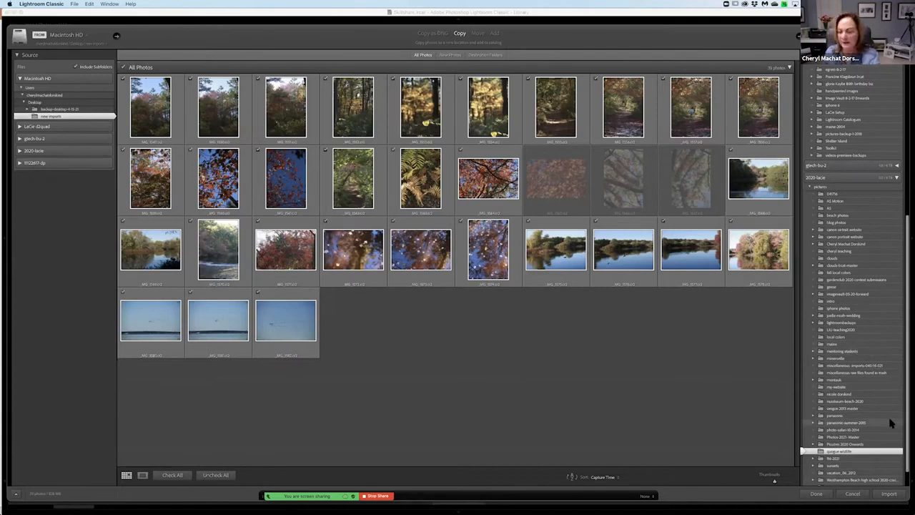
click(894, 494)
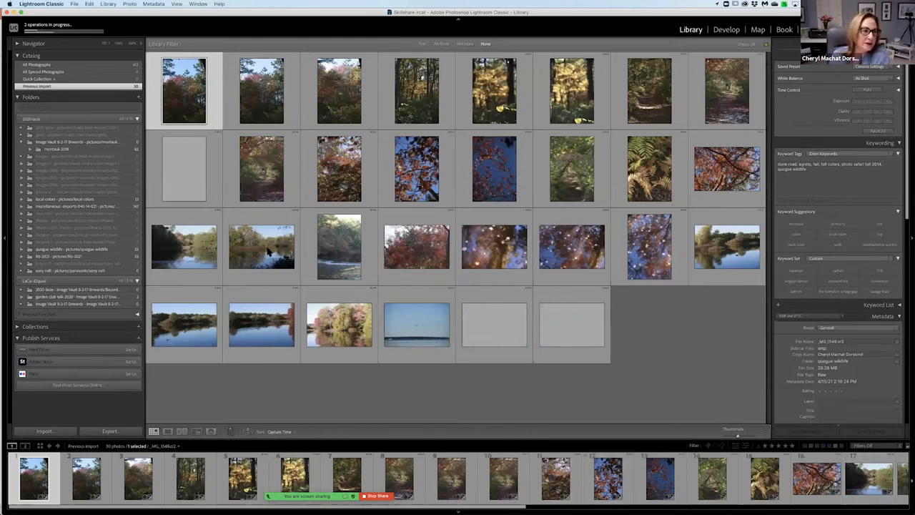
Dismiss the smart previews message and go to the library folder containing the selected photo of red leaves against blue sky.
click(451, 143)
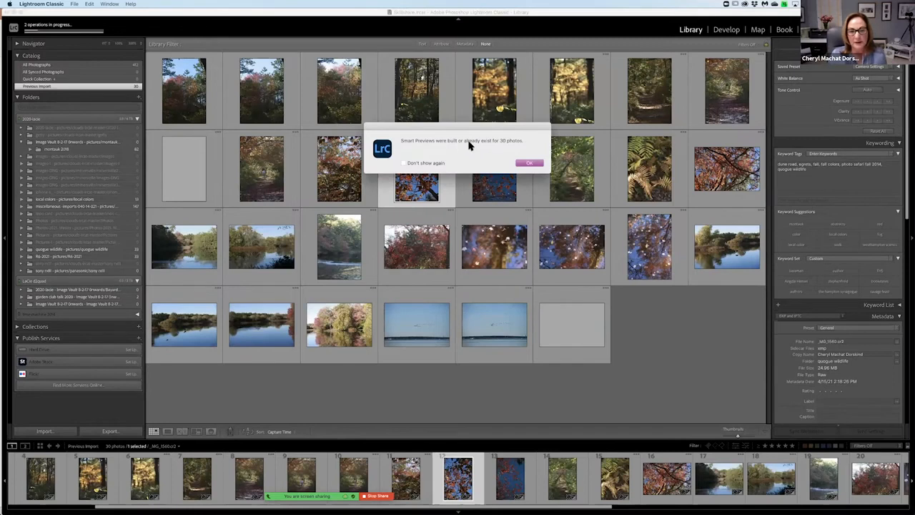
click(527, 164)
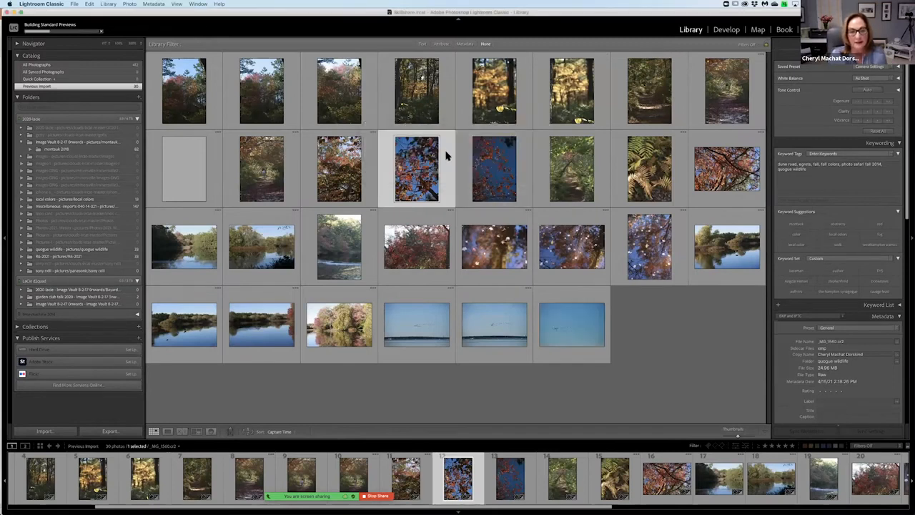
right_click(446, 155)
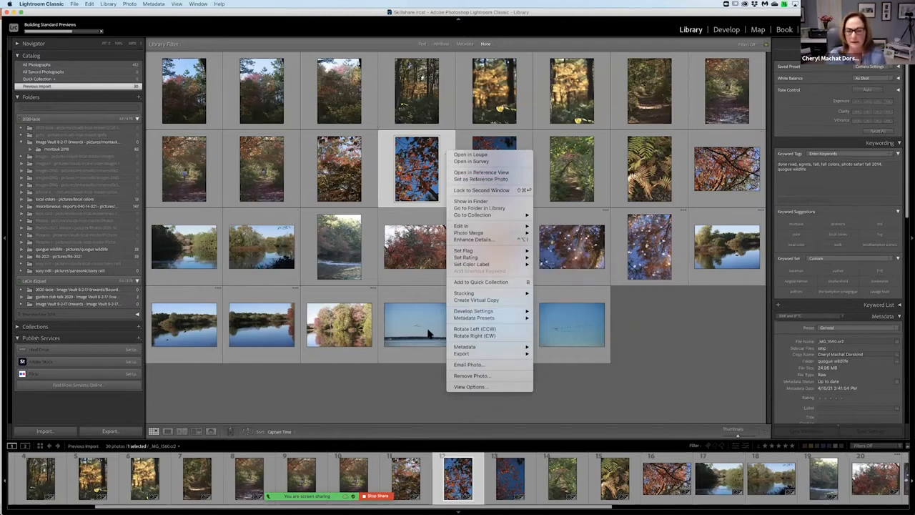
click(491, 210)
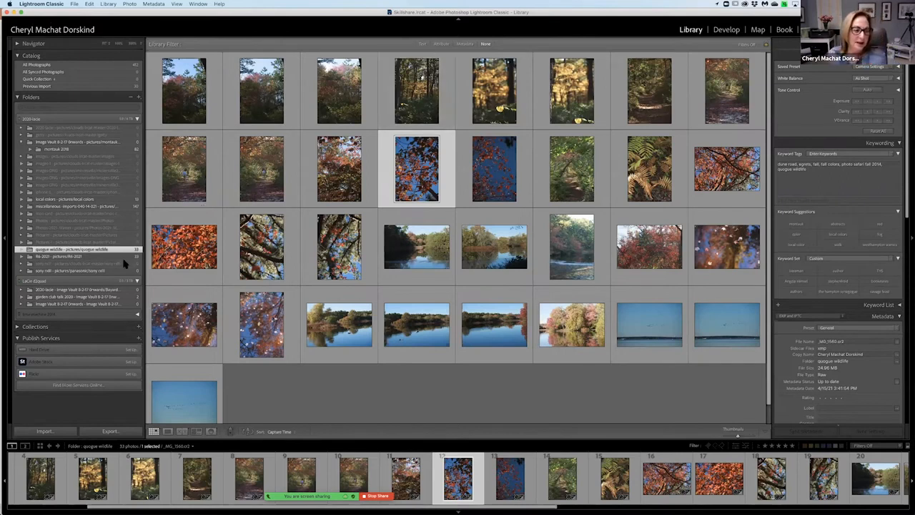
View the local colors folder and display the library's Text filter.
click(79, 200)
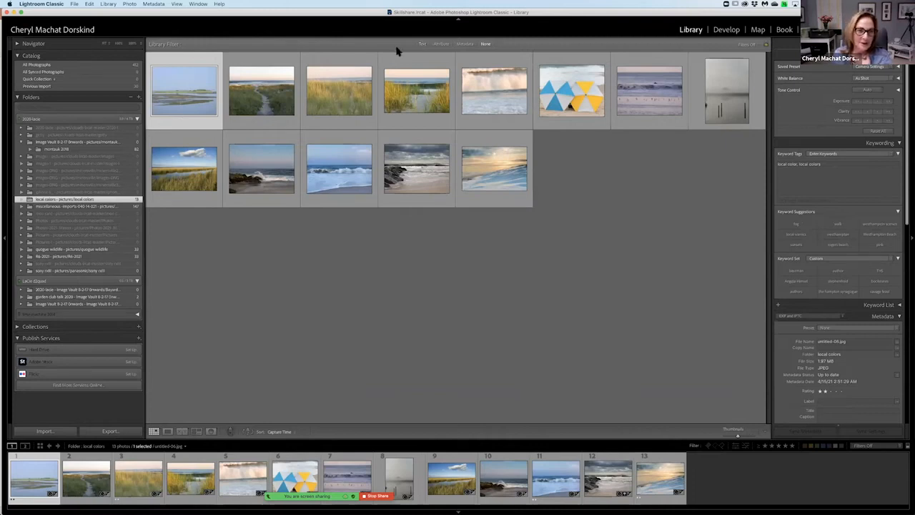
click(423, 44)
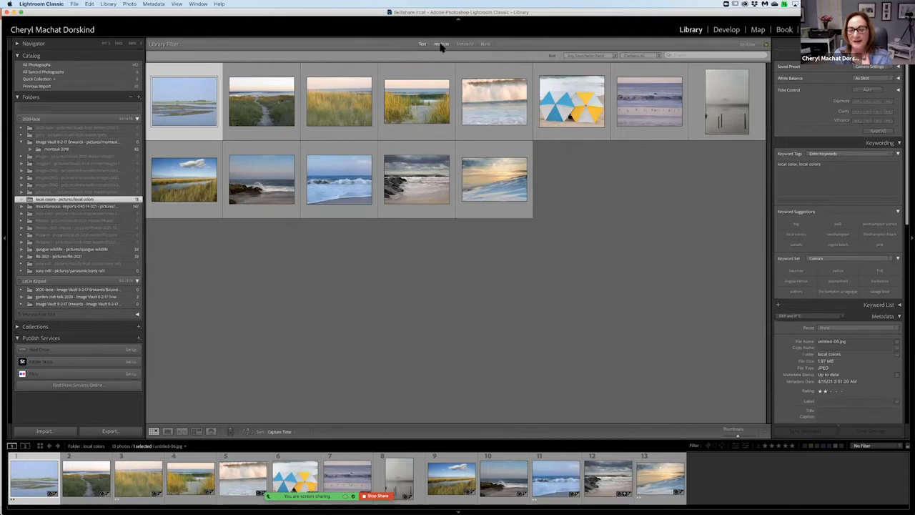
Show All Photographs with the Metadata filter and narrow them to the 2021 date.
click(106, 65)
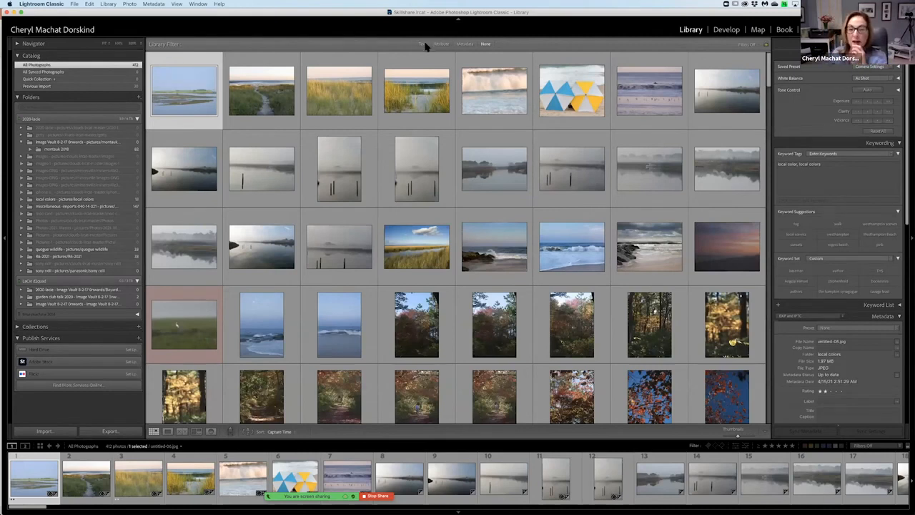
click(465, 43)
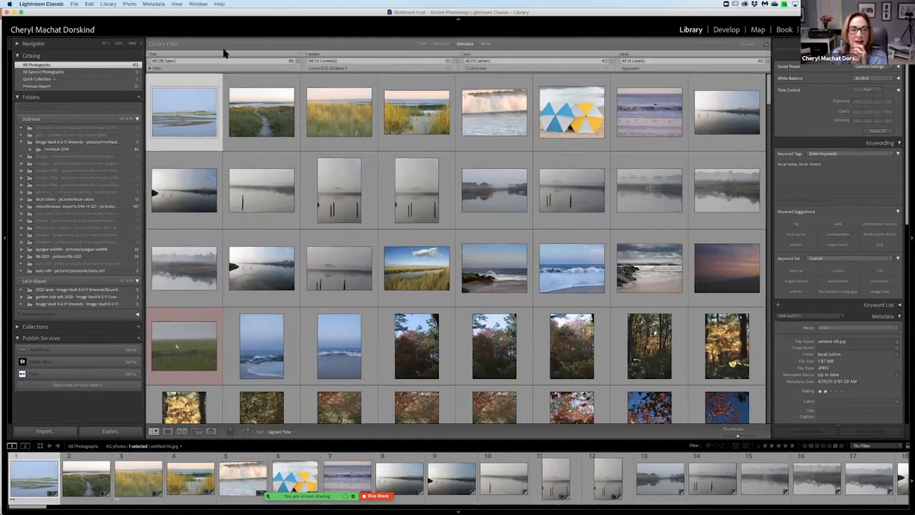
scroll(183, 69, down, 2)
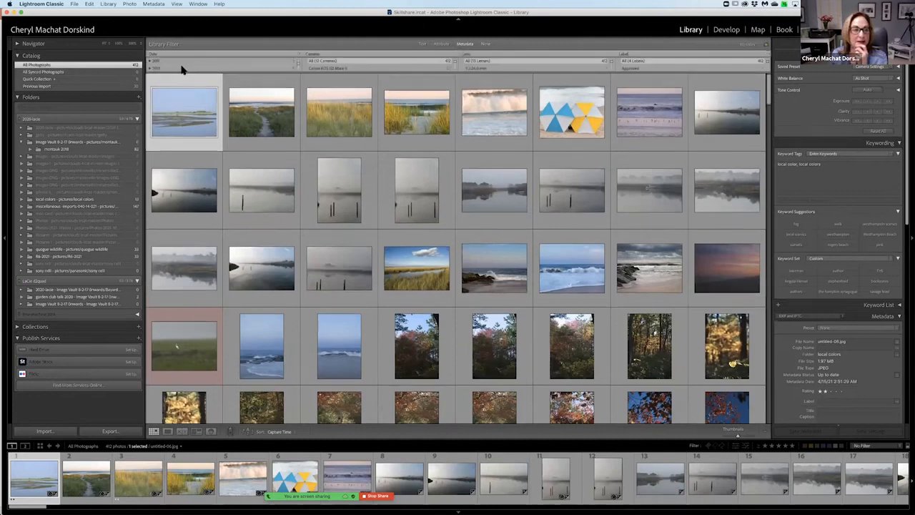
scroll(183, 68, down, 3)
click(183, 69)
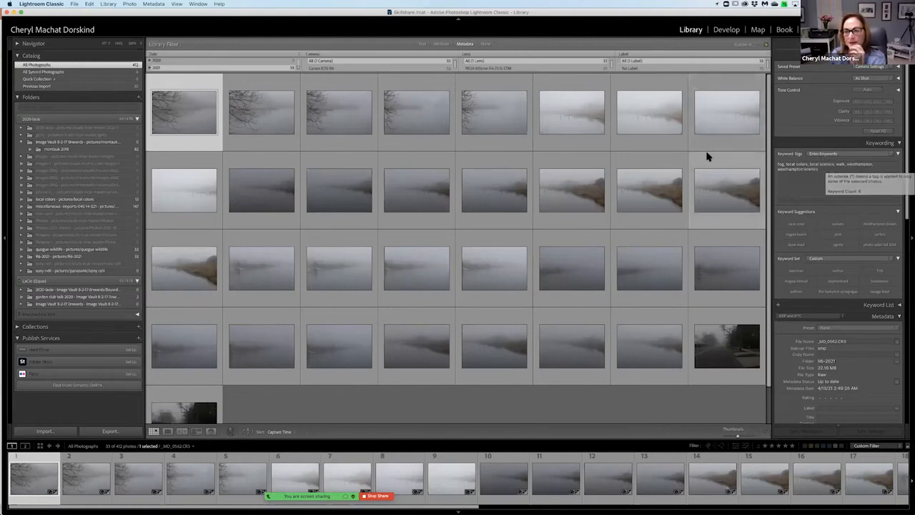
Change the metadata date filter to 2020 and deselect the sunset photo.
click(264, 66)
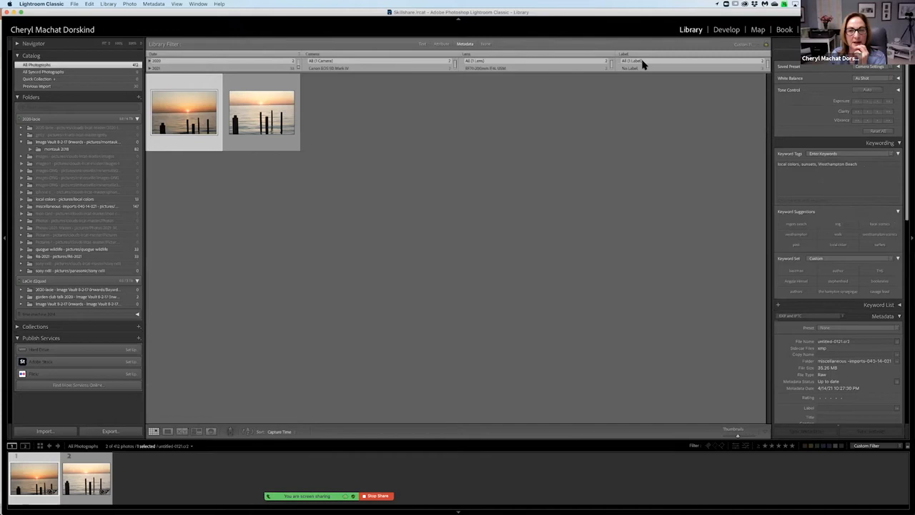
click(490, 106)
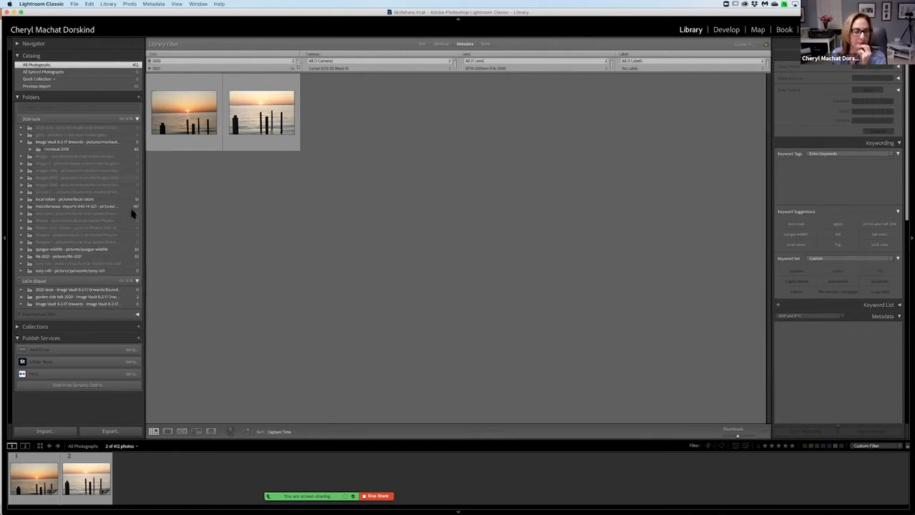
View All Synced Photographs, then return to All Photographs and display the Metadata filter again.
click(117, 73)
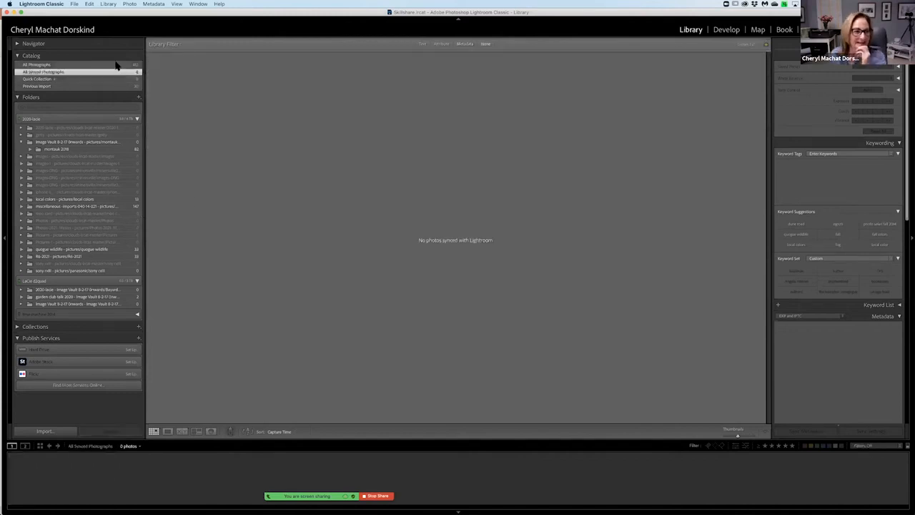
click(118, 65)
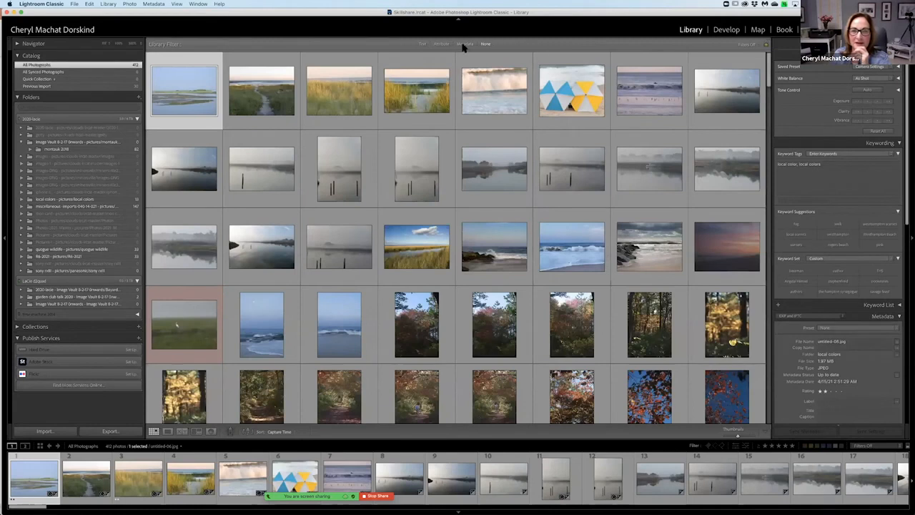
click(464, 44)
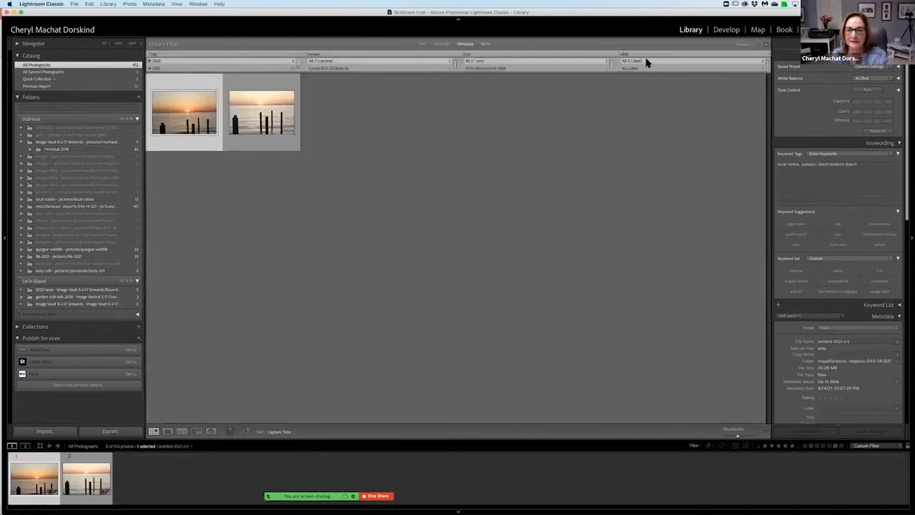
Switch the library to People view with the interface dimmed.
key(o)
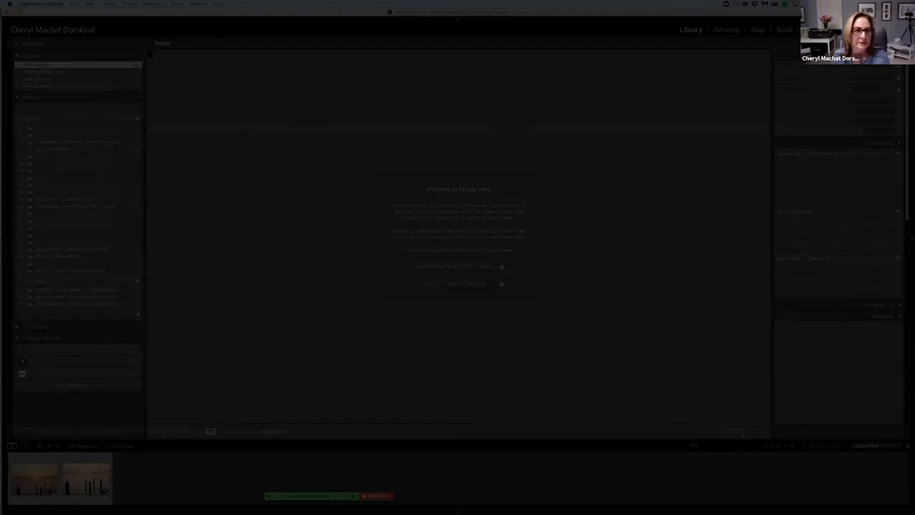
mouse_move(351, 496)
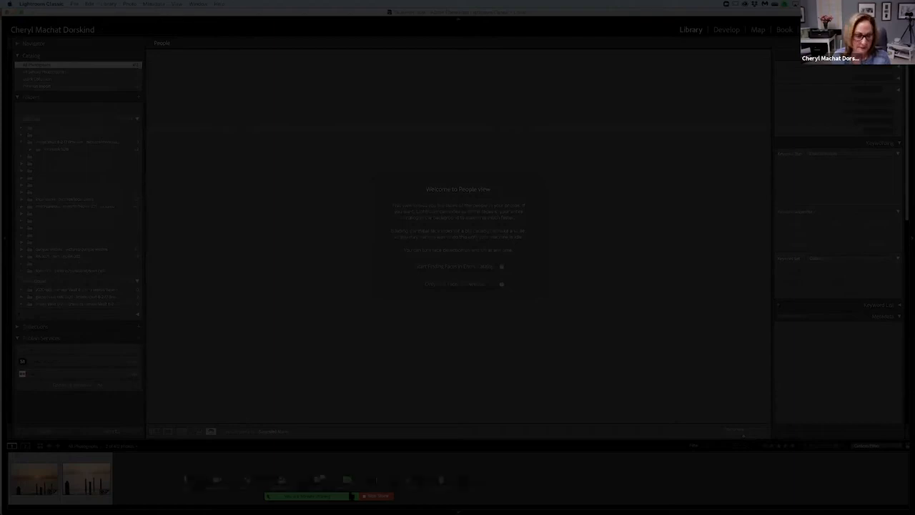
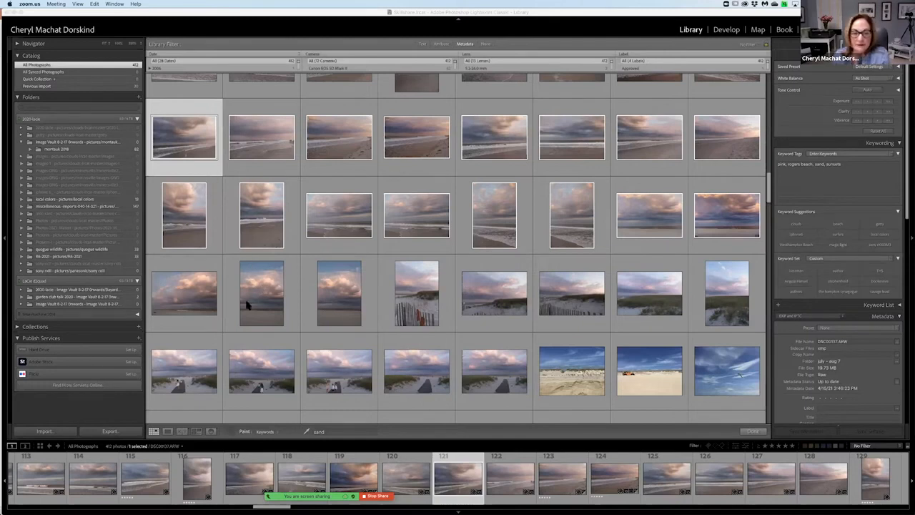
Paint the keyword sand onto the row of dune-path and beach photos, and remove it from the selected sunset photo's keyword tags.
click(207, 306)
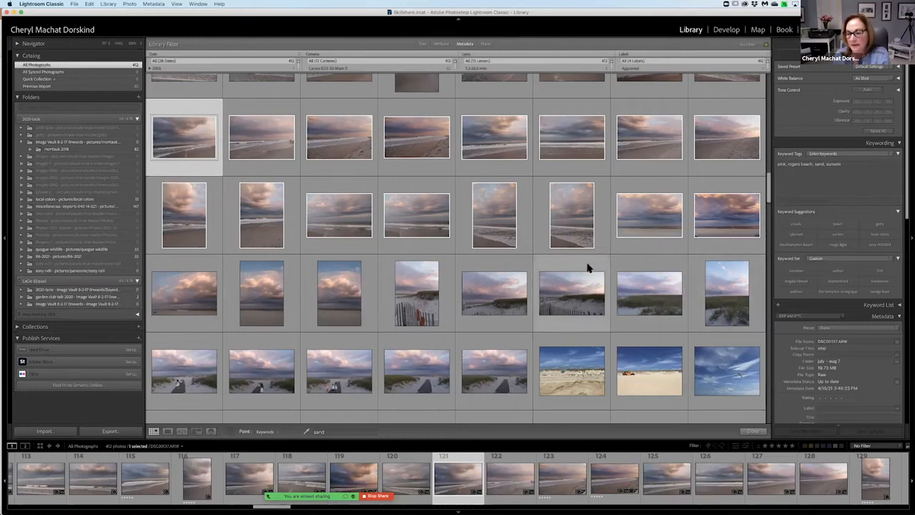
scroll(588, 265, down, 3)
mouse_move(186, 251)
mouse_down()
mouse_move(631, 242)
mouse_move(726, 254)
mouse_up()
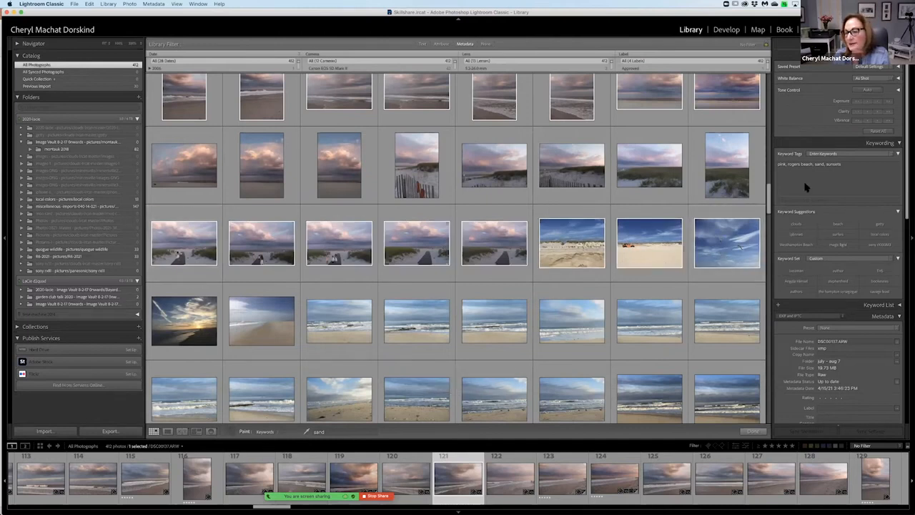
click(825, 166)
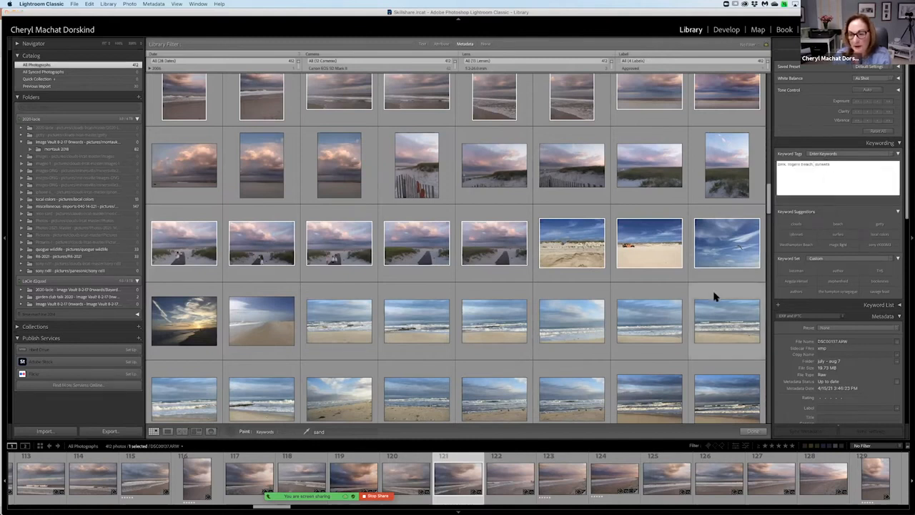
click(716, 250)
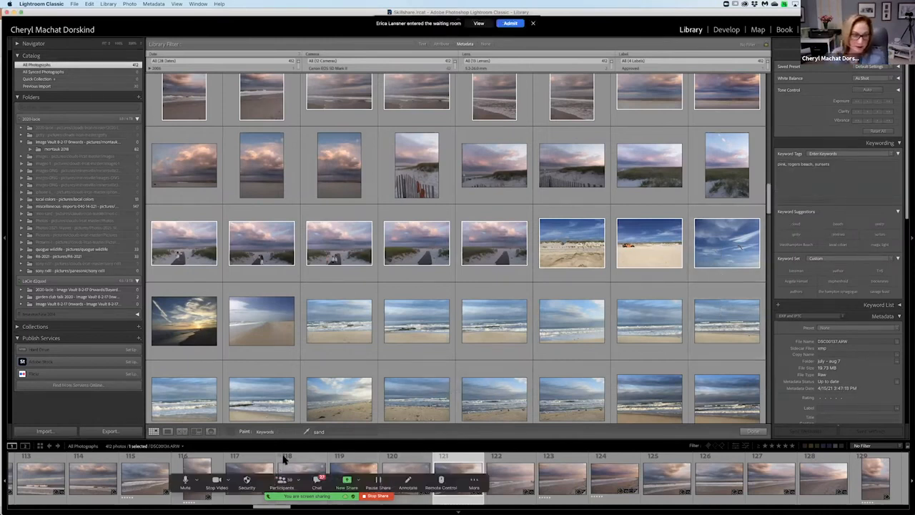
Change the Painter keyword to blue and paint it onto the blue-sky beach and ocean wave photos.
click(324, 432)
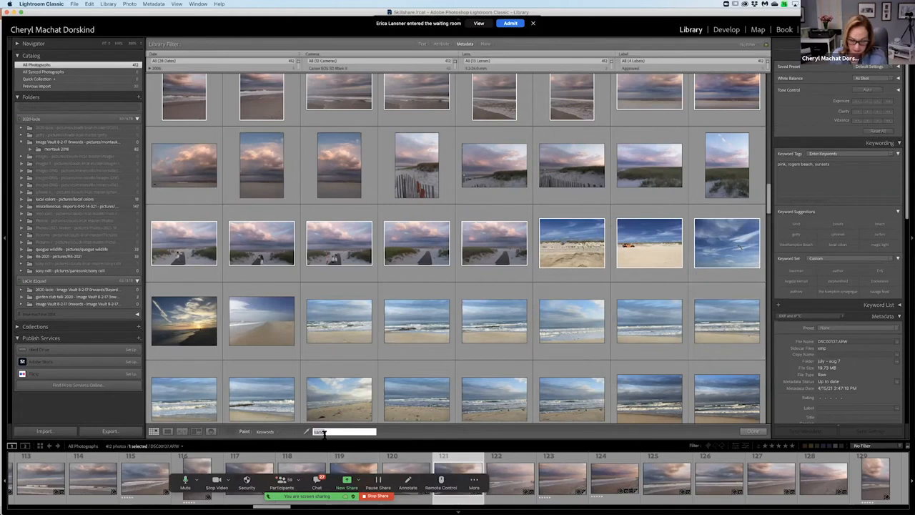
text(blue)
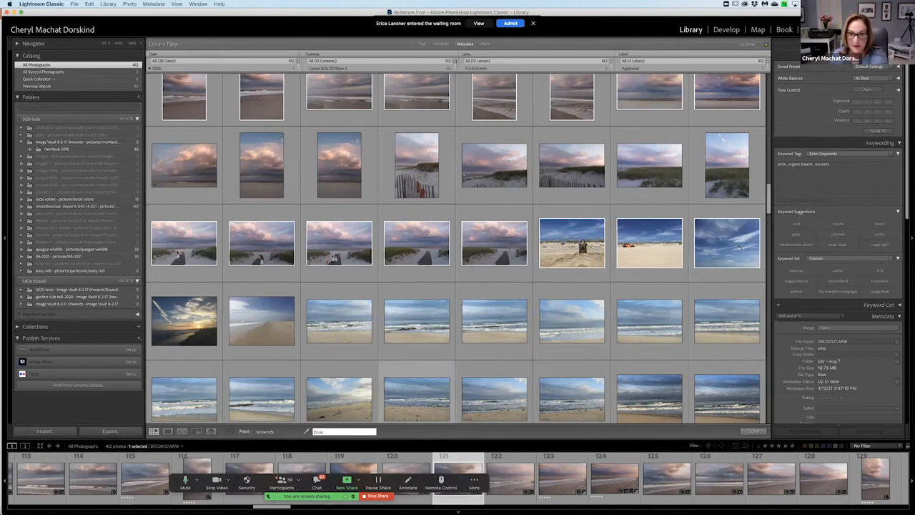
click(572, 246)
mouse_move(769, 250)
mouse_down()
mouse_move(740, 311)
mouse_move(358, 363)
mouse_move(258, 347)
mouse_up()
scroll(257, 348, down, 2)
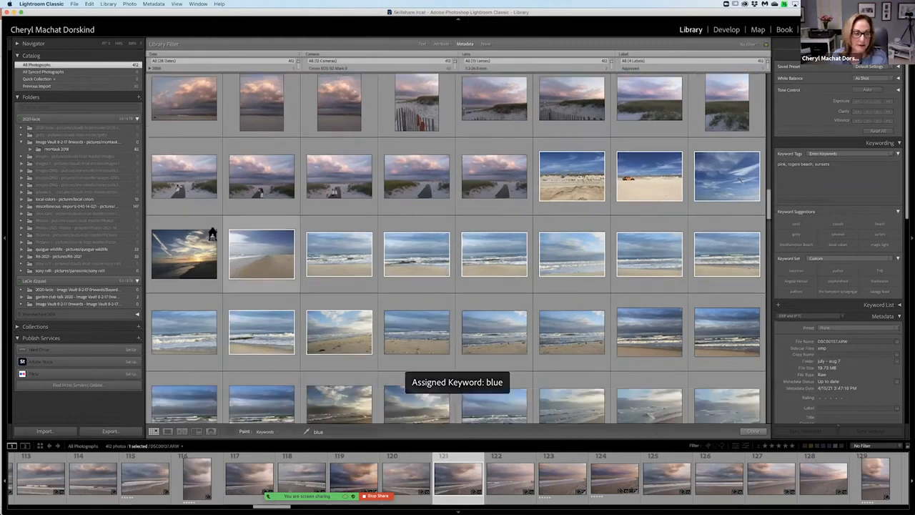
click(206, 229)
mouse_move(199, 318)
mouse_down()
mouse_move(474, 303)
mouse_move(692, 311)
mouse_move(717, 317)
mouse_move(697, 364)
mouse_up()
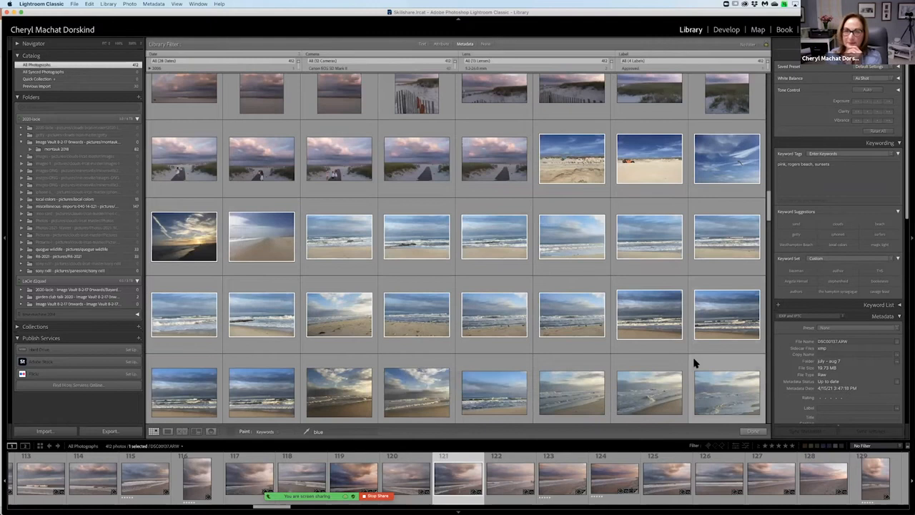
Collapse the Metadata details of the selected photo so the keywording area is easier to reach.
scroll(695, 364, up, 4)
scroll(686, 141, up, 1)
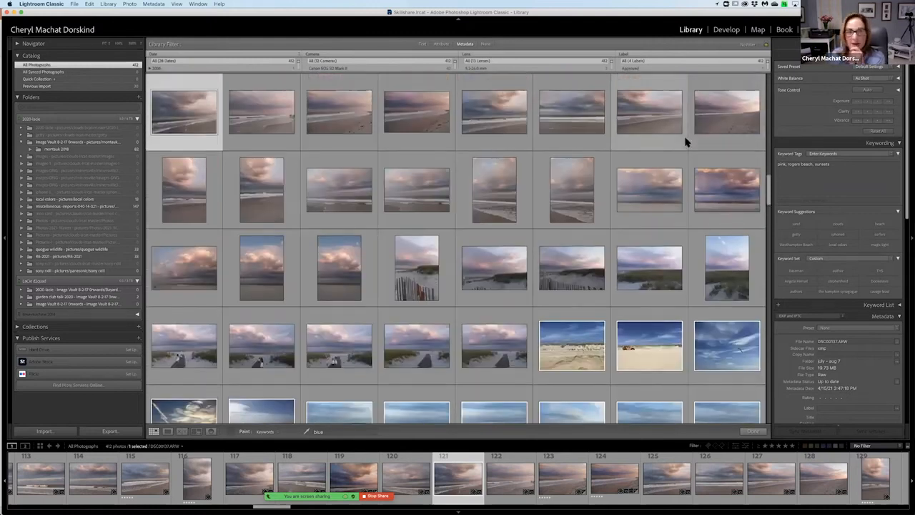
scroll(831, 187, down, 5)
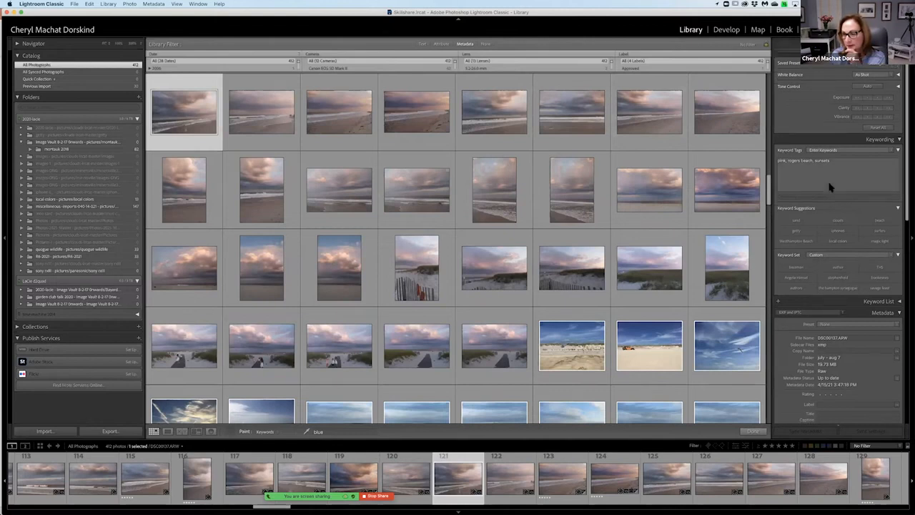
scroll(831, 188, down, 1)
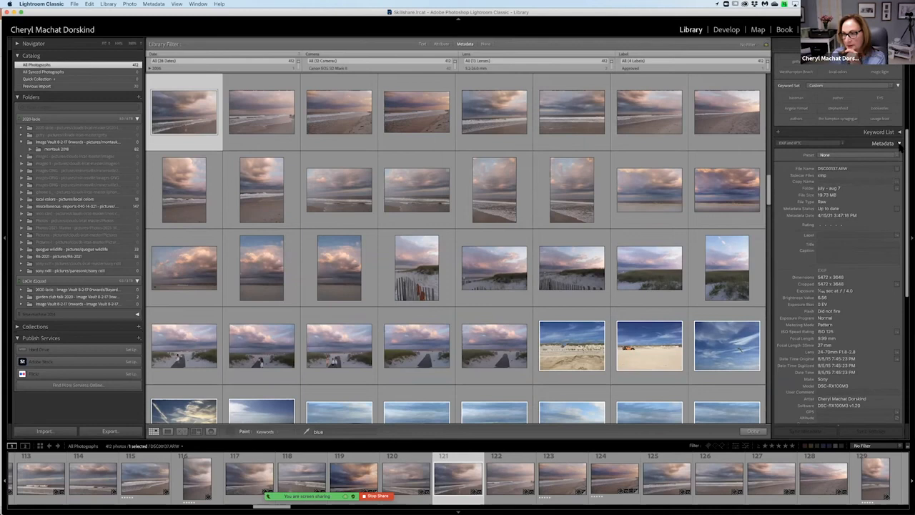
click(899, 143)
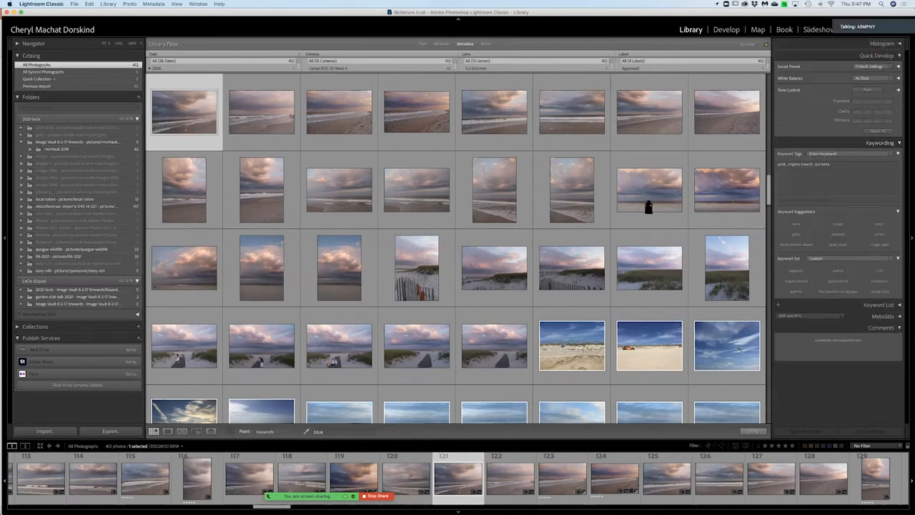
Put the Painter away and check the keyword tags of several beach, ocean and sunset cloud photos.
scroll(648, 206, down, 3)
scroll(648, 207, down, 3)
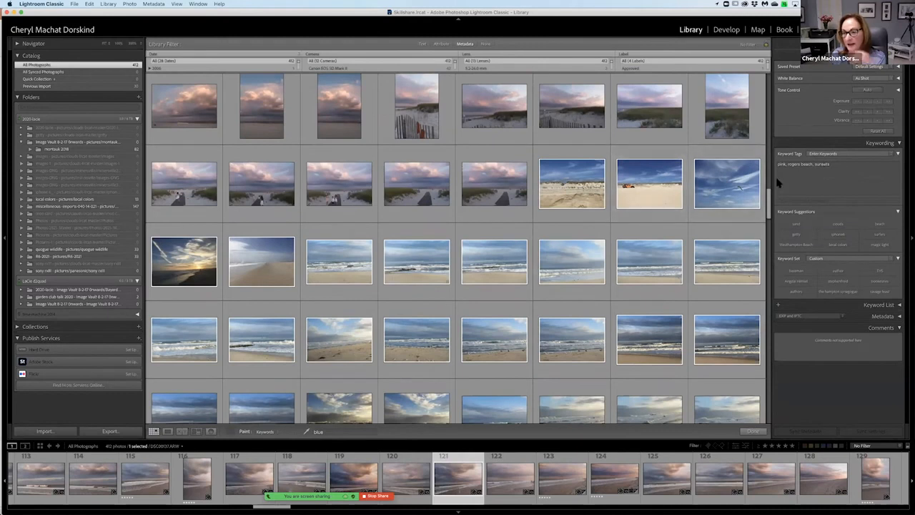
scroll(663, 237, down, 9)
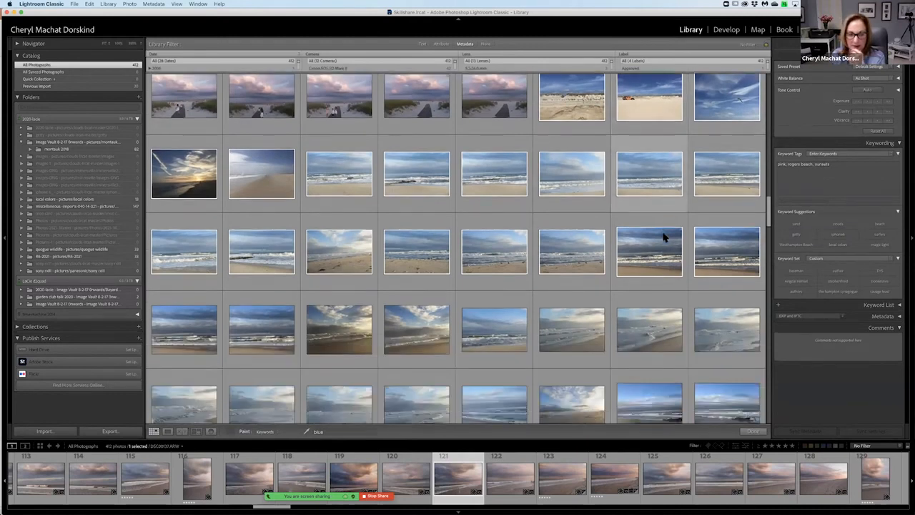
scroll(663, 237, down, 2)
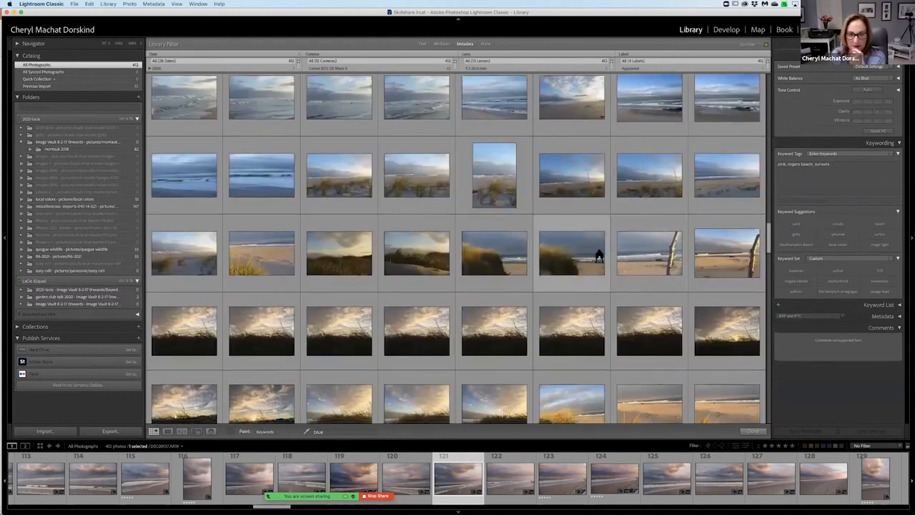
click(233, 433)
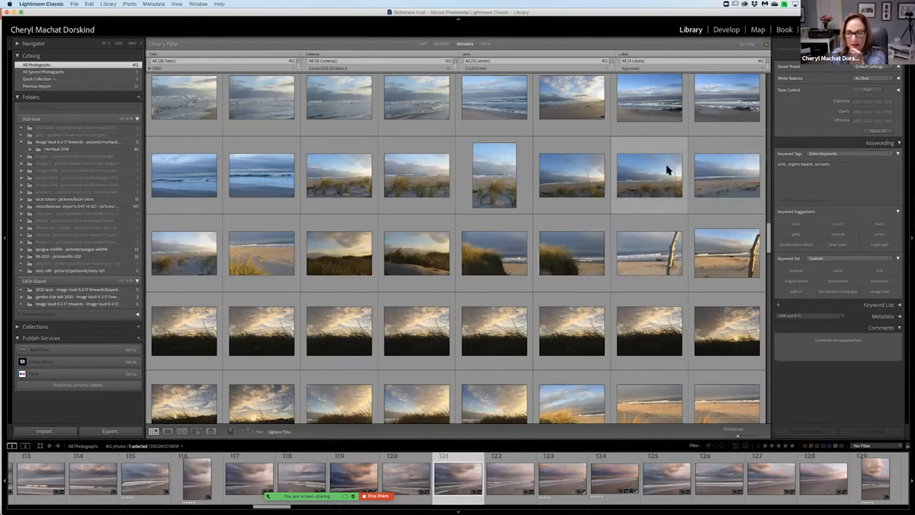
click(666, 169)
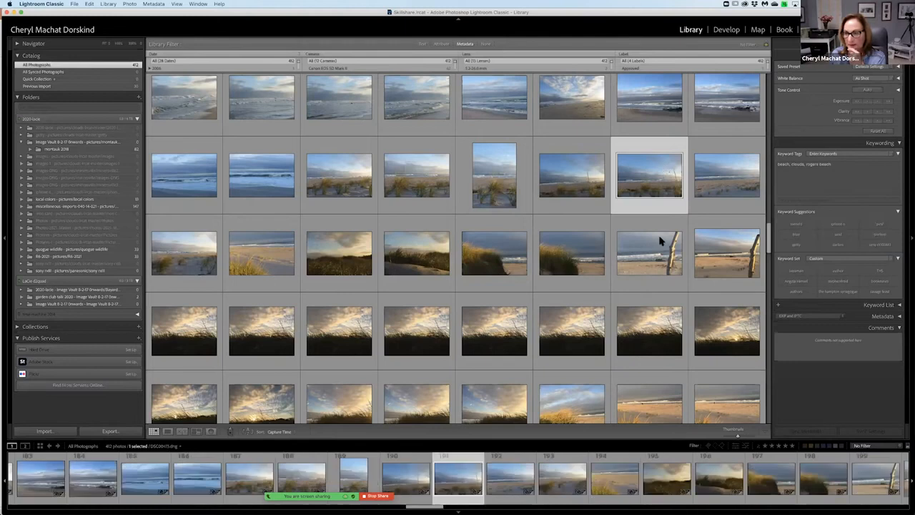
scroll(660, 241, down, 3)
scroll(641, 246, down, 5)
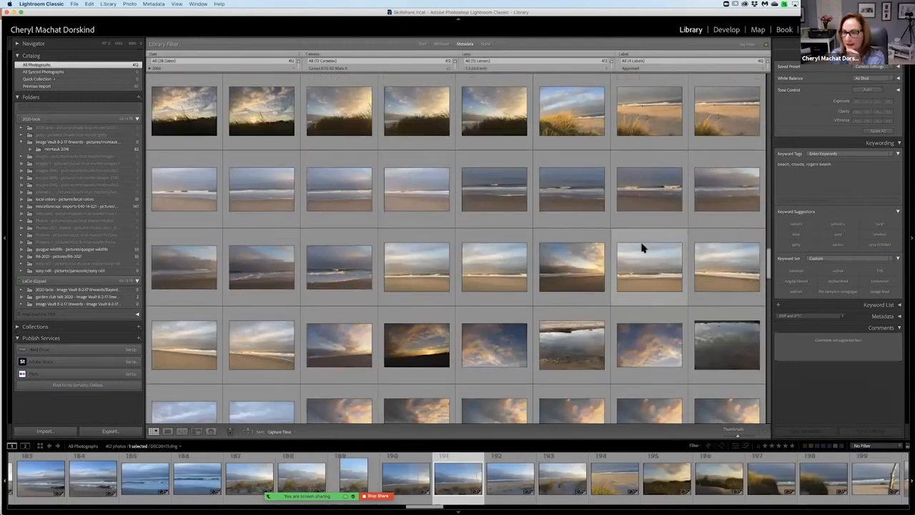
click(648, 268)
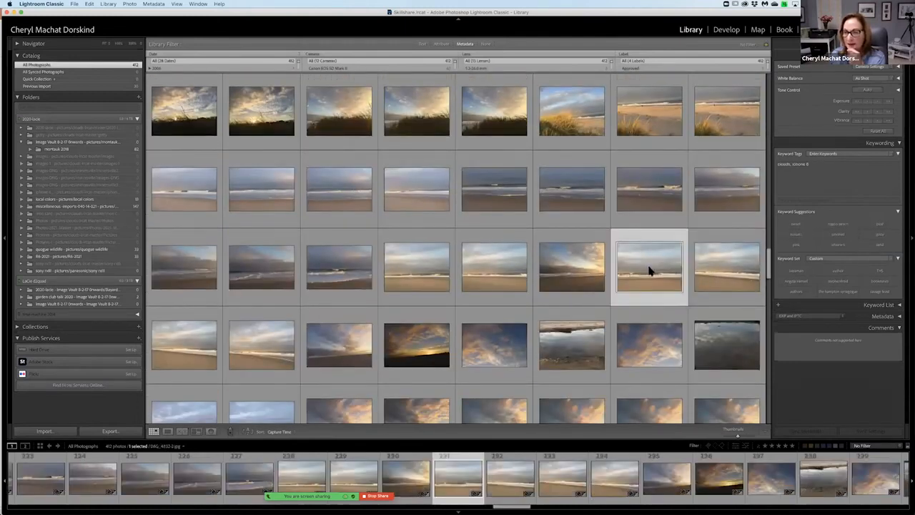
click(213, 245)
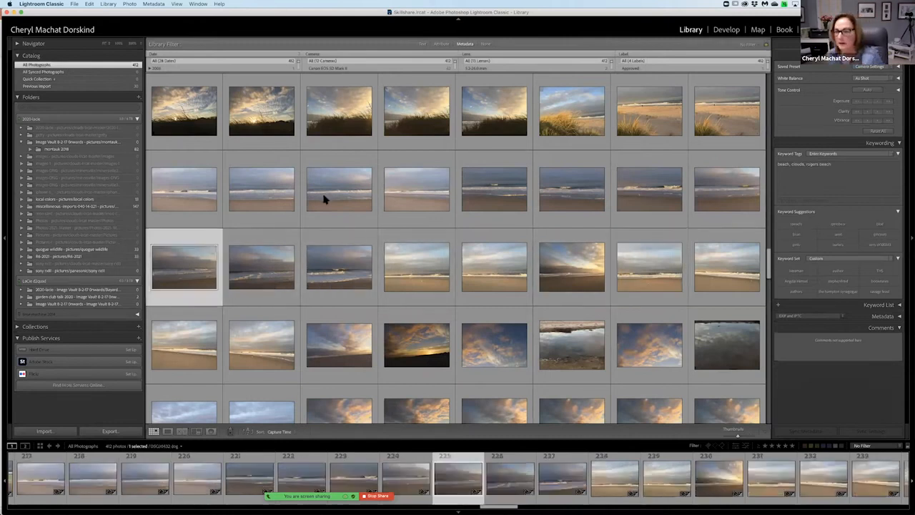
scroll(351, 276, down, 3)
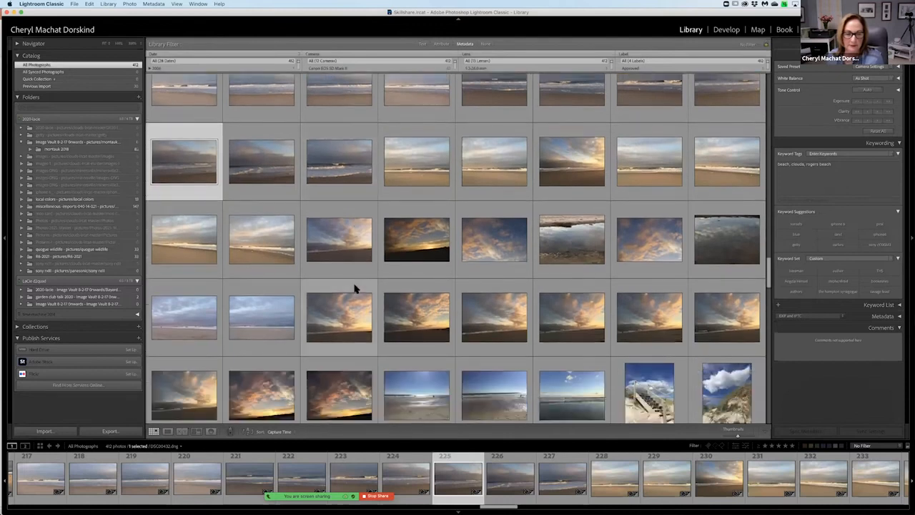
click(356, 288)
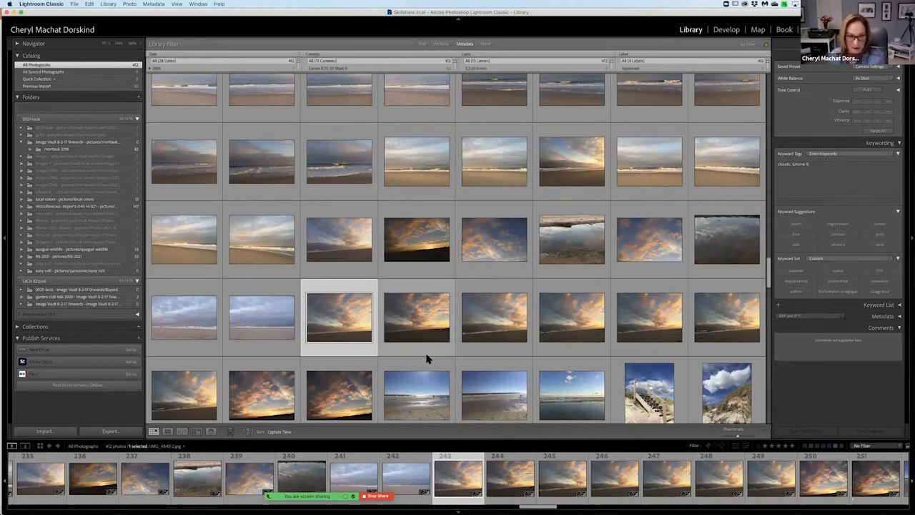
Pick up the Painter, set its keywords to sand, pink, and paint them onto the rows of sunset cloud photos.
click(231, 432)
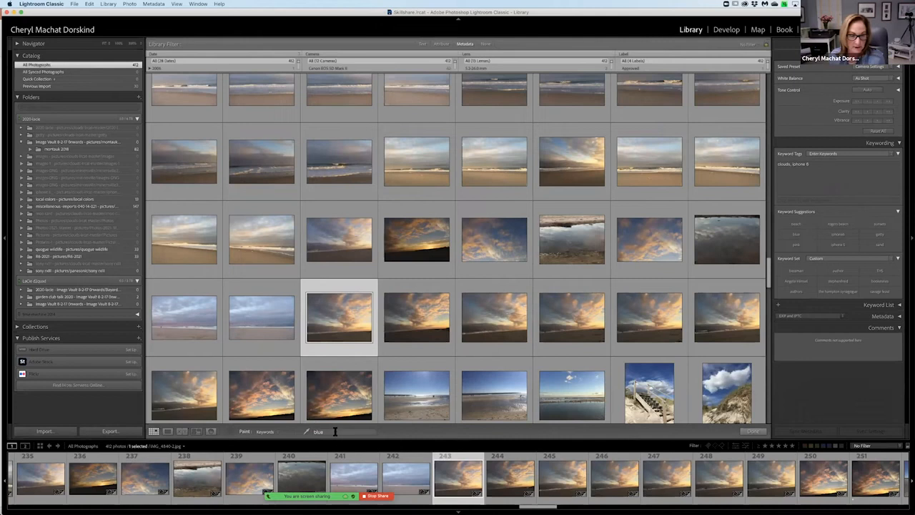
click(335, 431)
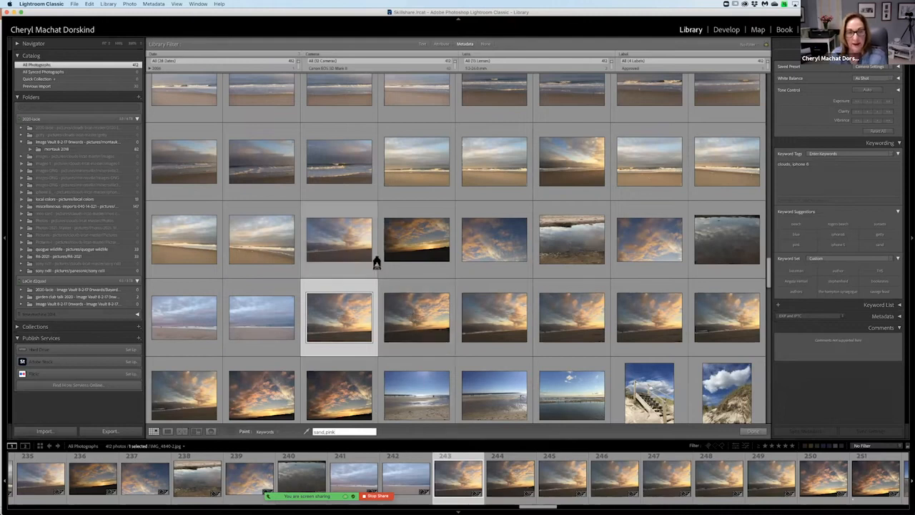
drag(400, 239, 697, 239)
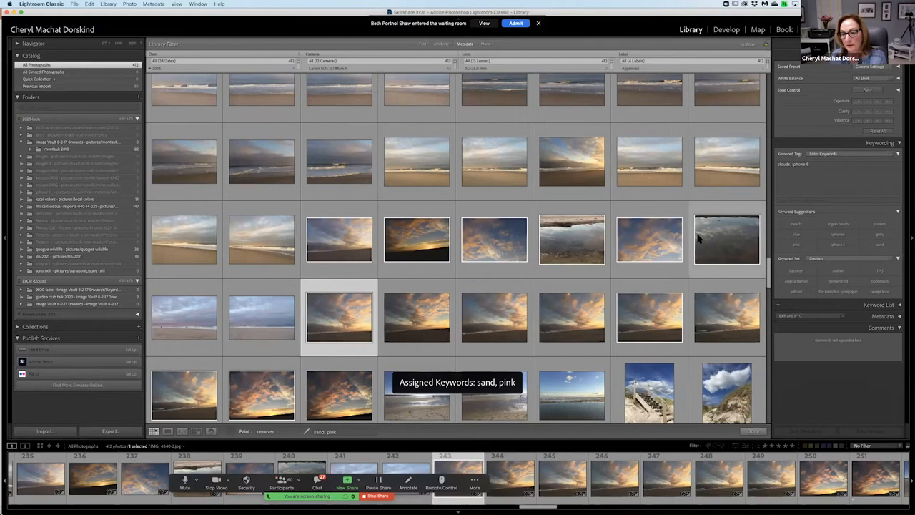
drag(716, 304, 210, 329)
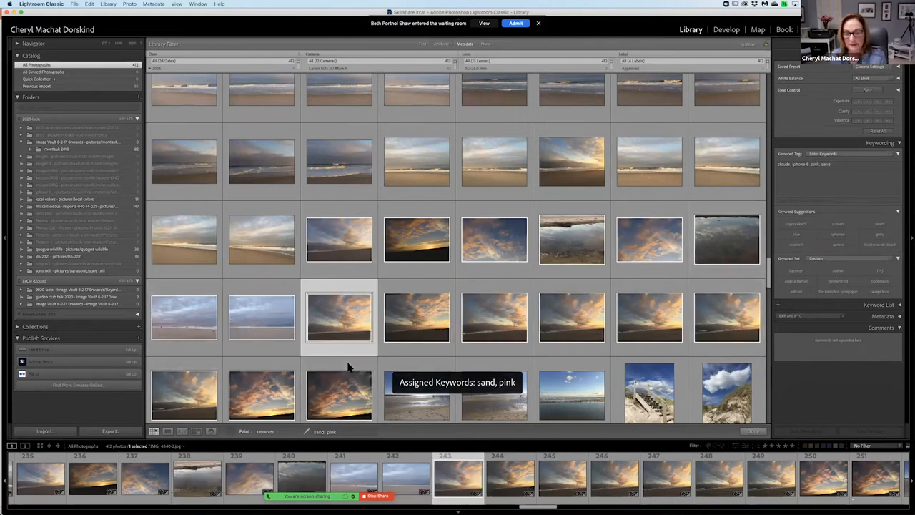
Put the Painter away and check the keyword tags of the cherry blossom photos.
scroll(521, 243, up, 1)
scroll(521, 227, up, 5)
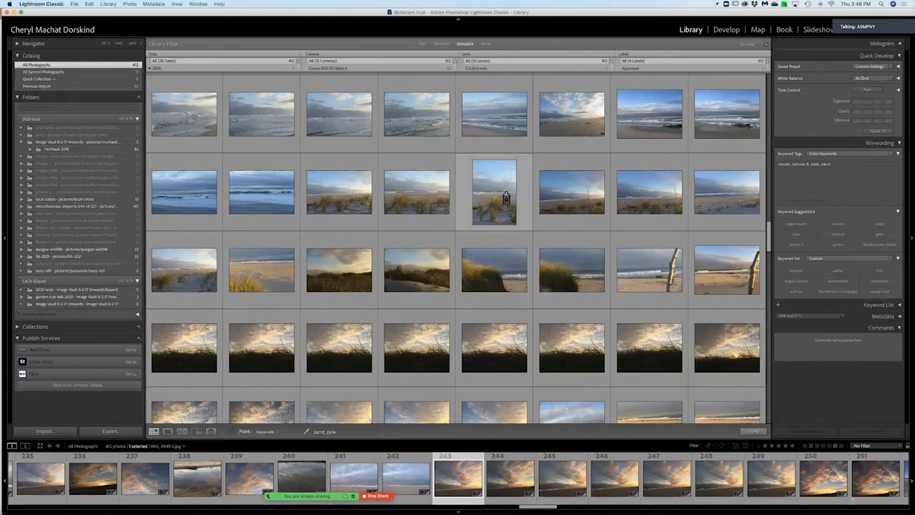
scroll(507, 199, down, 10)
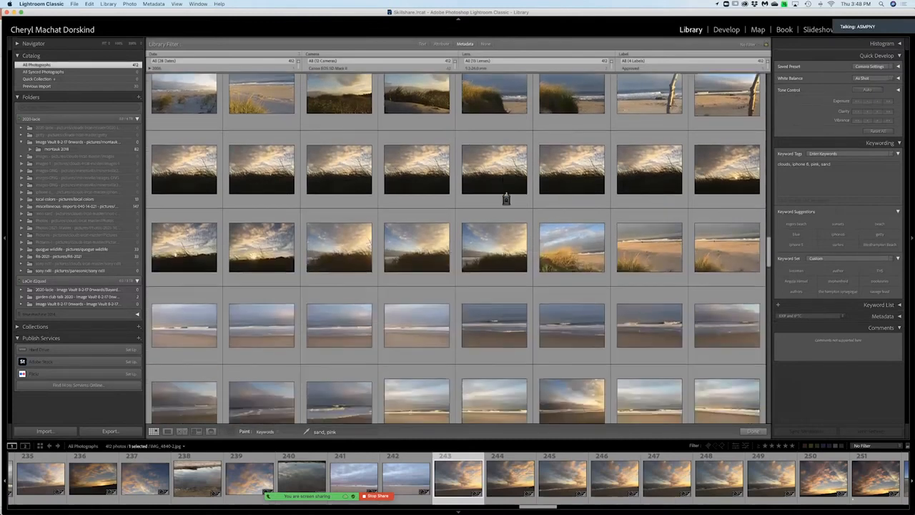
scroll(504, 214, down, 3)
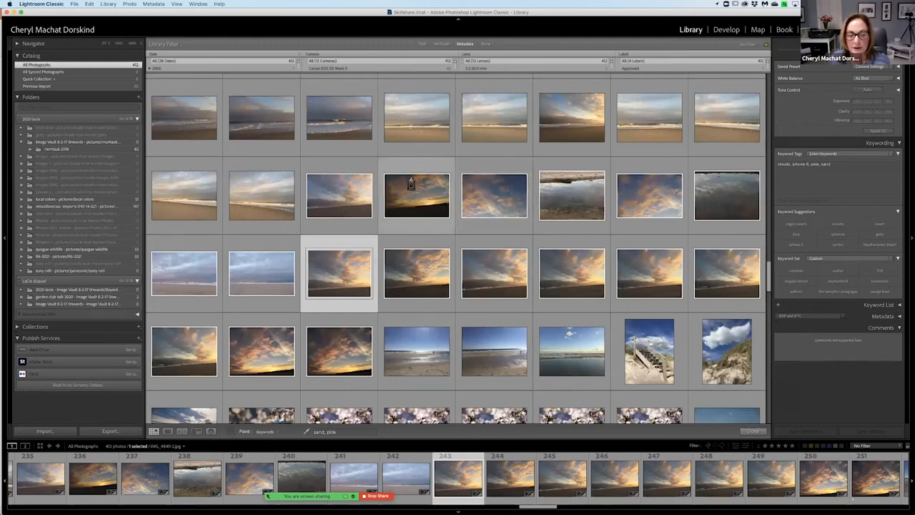
scroll(422, 209, down, 3)
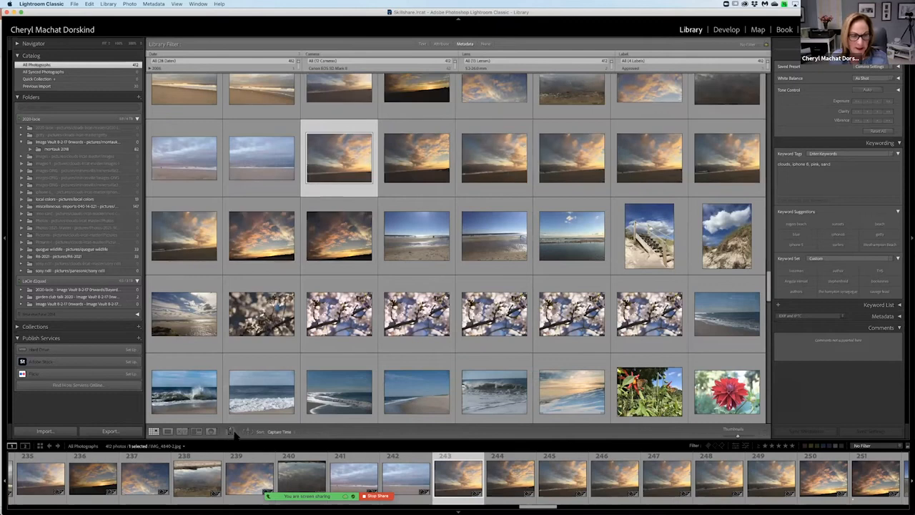
click(231, 434)
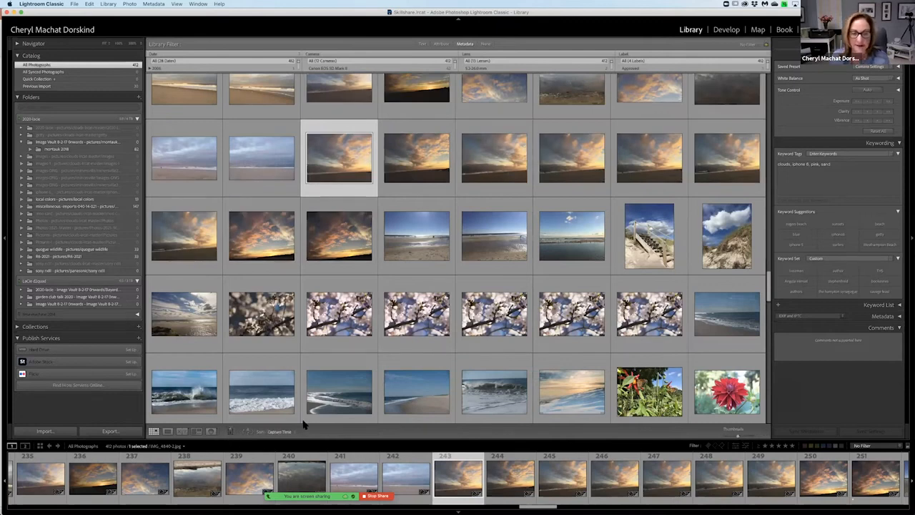
click(404, 310)
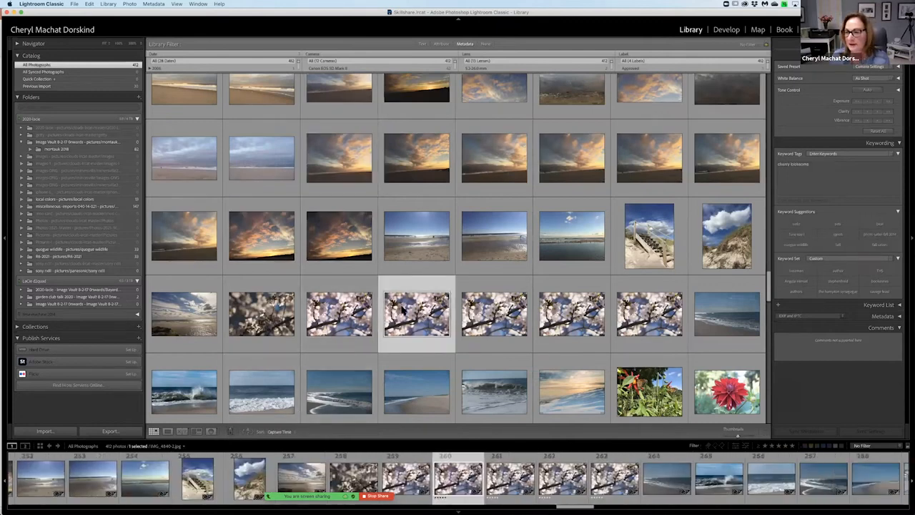
scroll(329, 308, down, 2)
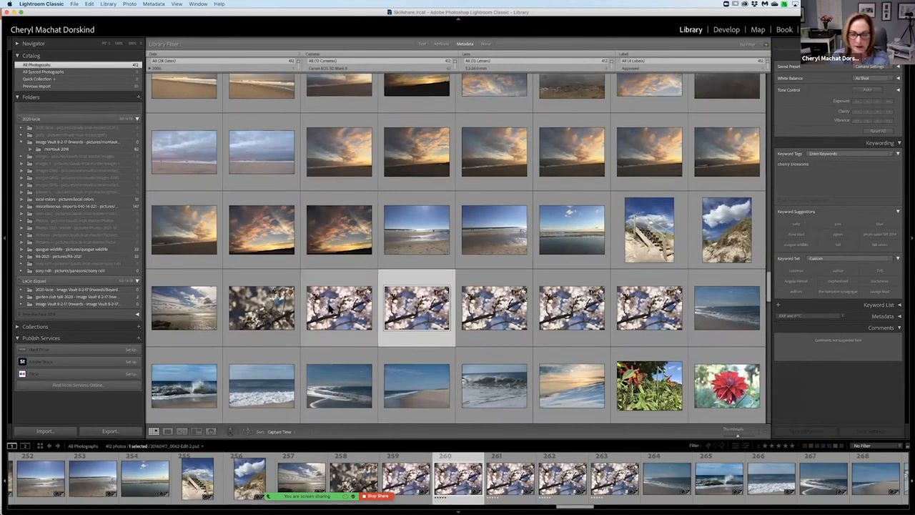
scroll(345, 243, down, 1)
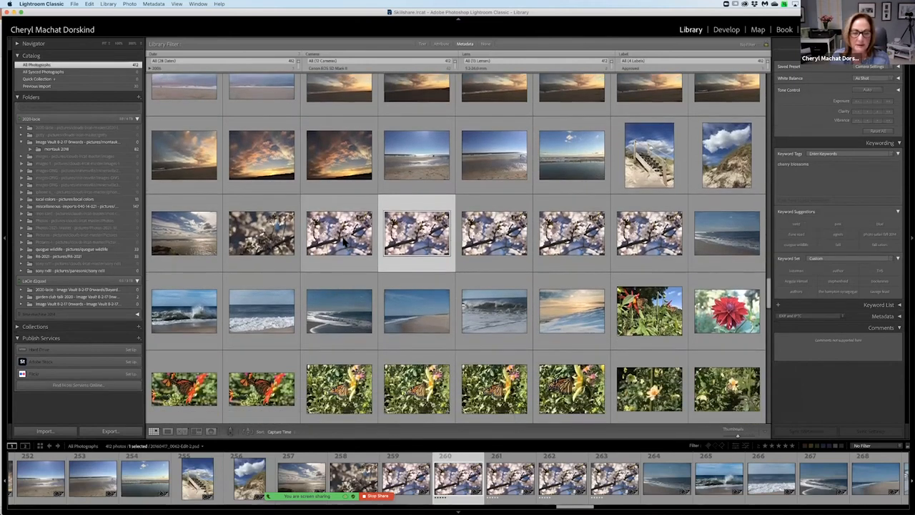
click(345, 243)
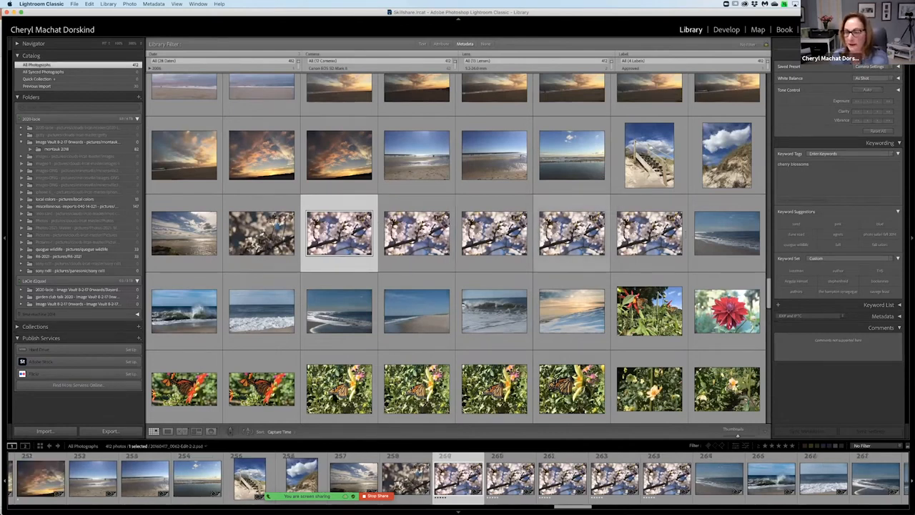
Pick up the Painter, set its keyword to flowers, and paint it across the row of cherry blossom photos.
click(303, 431)
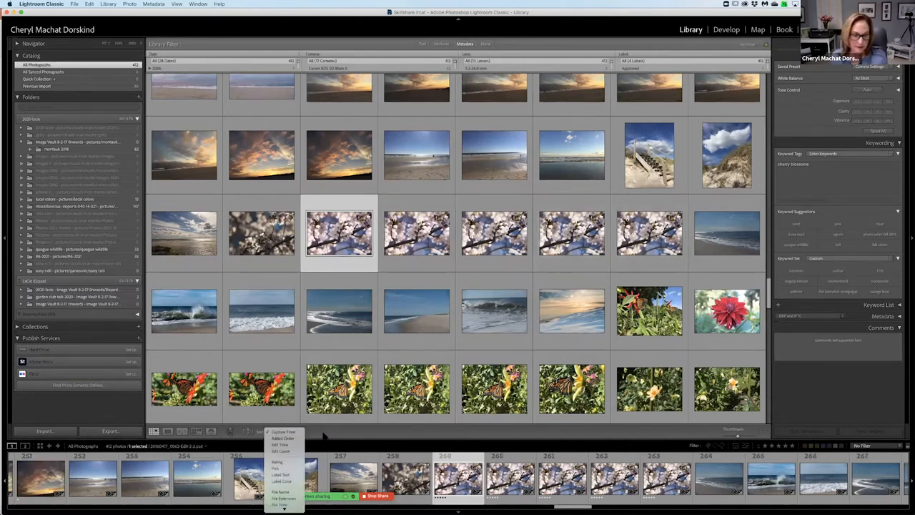
click(230, 432)
click(343, 432)
key(BackSpace)
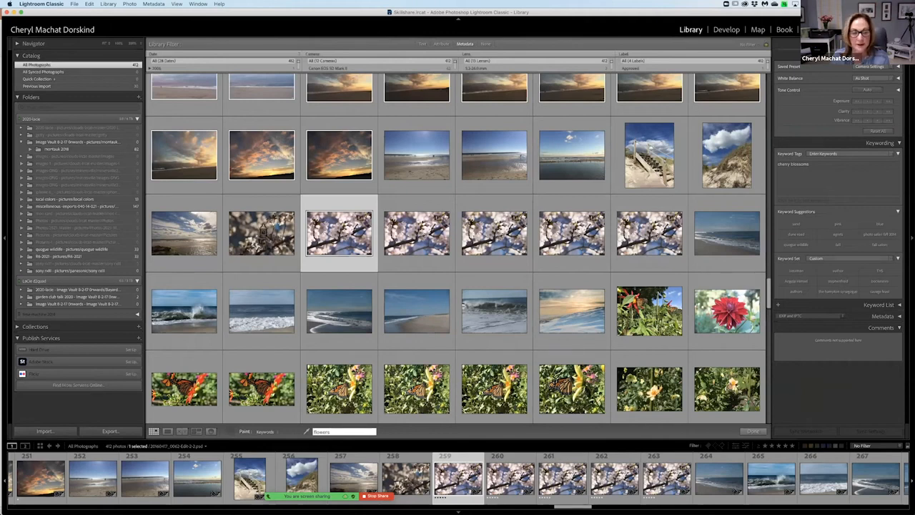
mouse_move(268, 229)
mouse_down()
mouse_move(557, 209)
mouse_move(641, 223)
mouse_up()
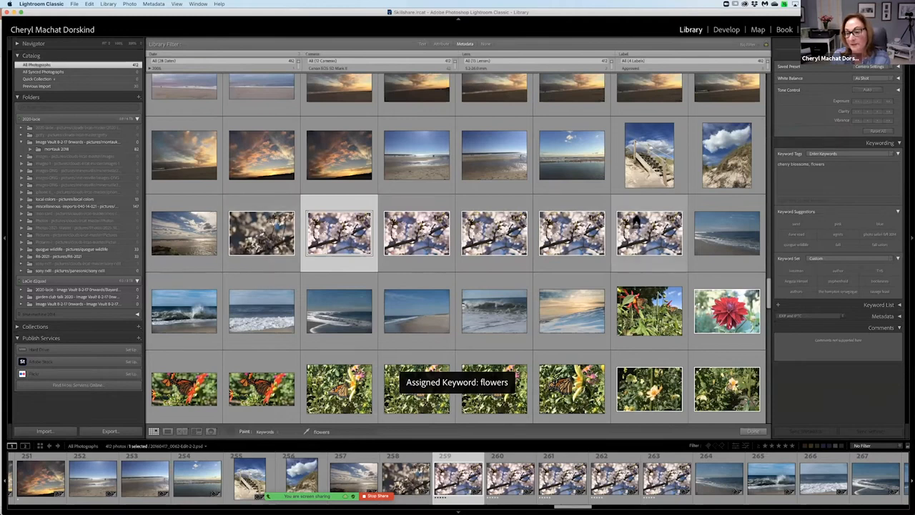
Paint the flowers keyword onto the remaining garden, butterfly and dahlia photos.
scroll(636, 222, down, 2)
scroll(642, 223, down, 1)
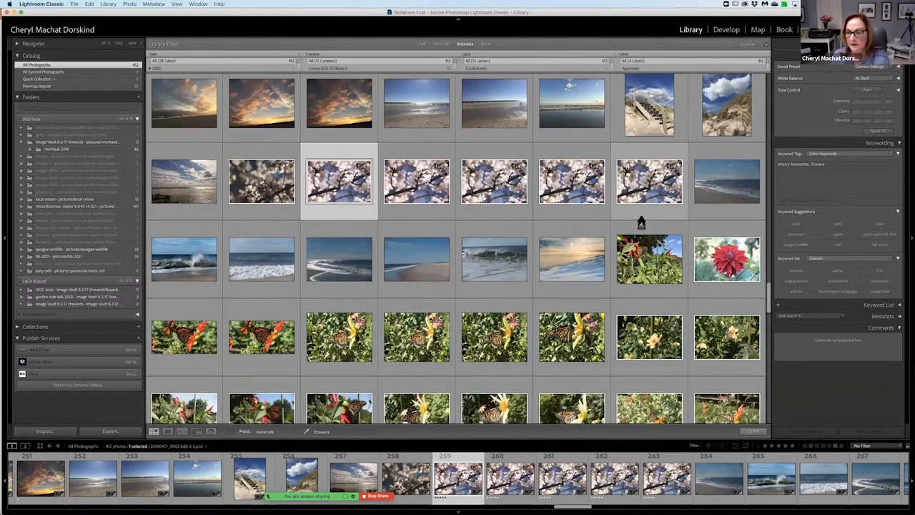
scroll(728, 219, down, 1)
drag(728, 219, 725, 295)
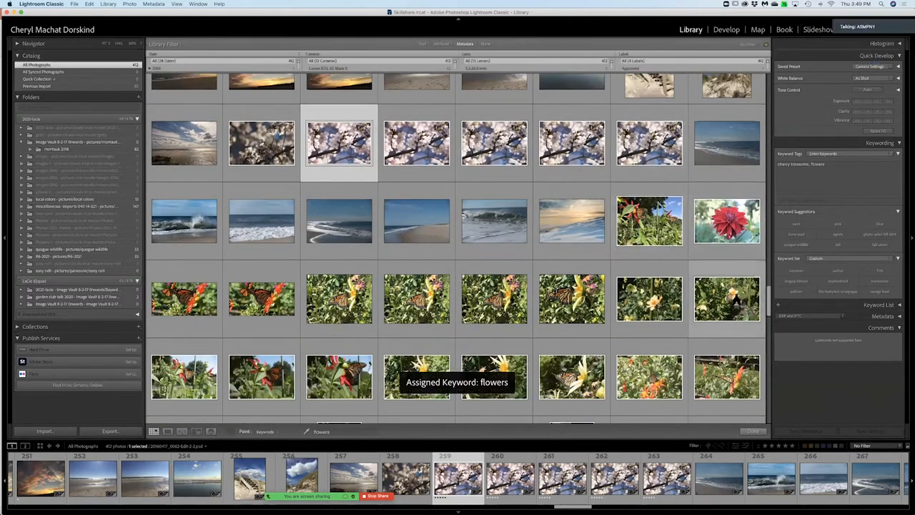
scroll(726, 296, down, 1)
scroll(726, 295, down, 1)
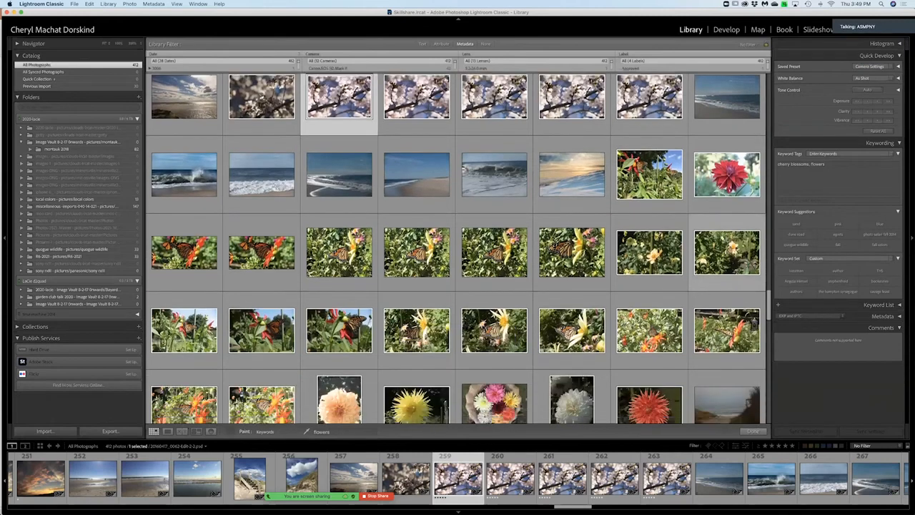
scroll(754, 324, down, 1)
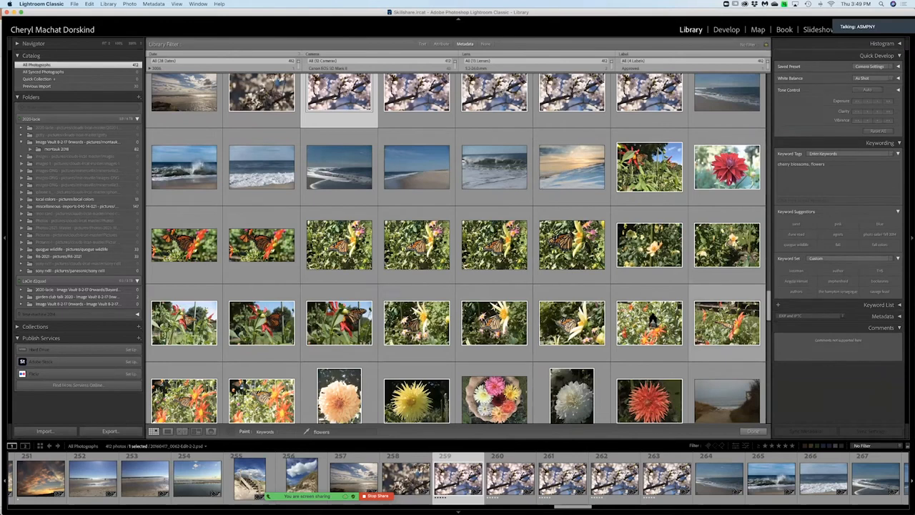
scroll(653, 321, down, 5)
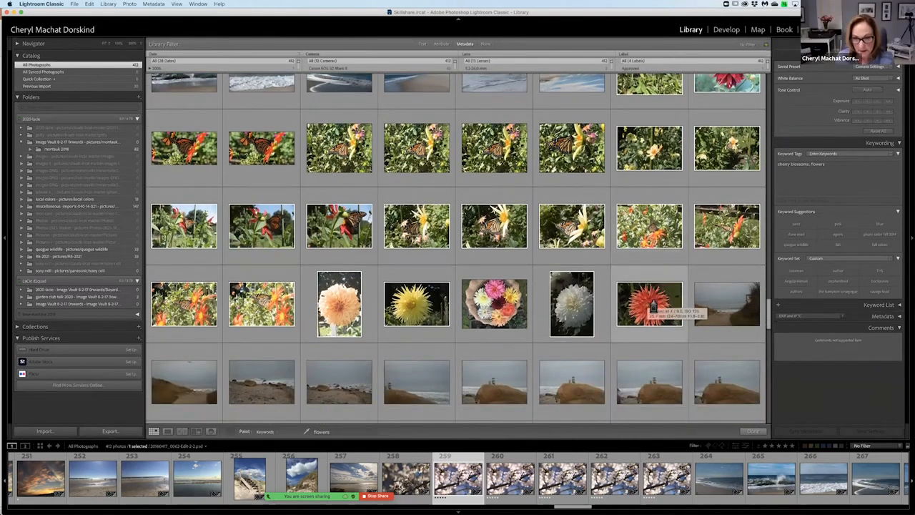
Change the Painter's keywords to pink, flowers and select the red dahlia photo.
shift+click(650, 303)
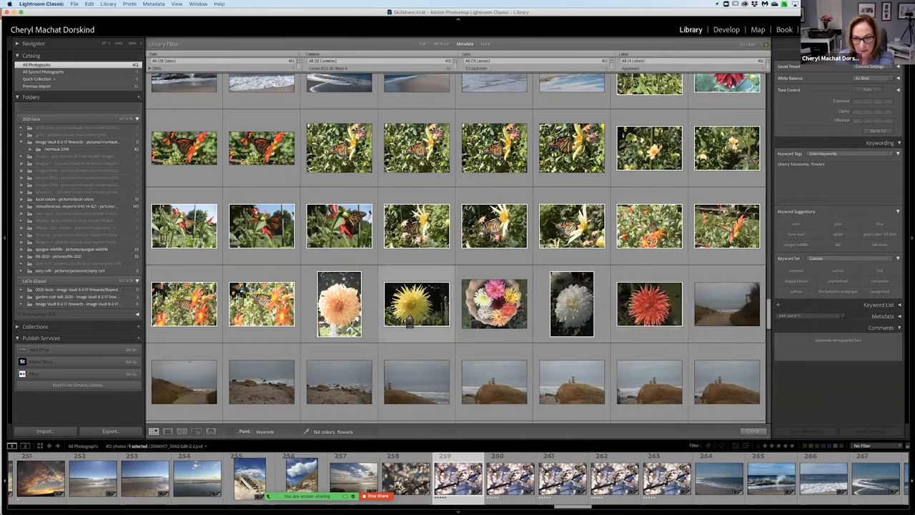
click(211, 267)
click(223, 277)
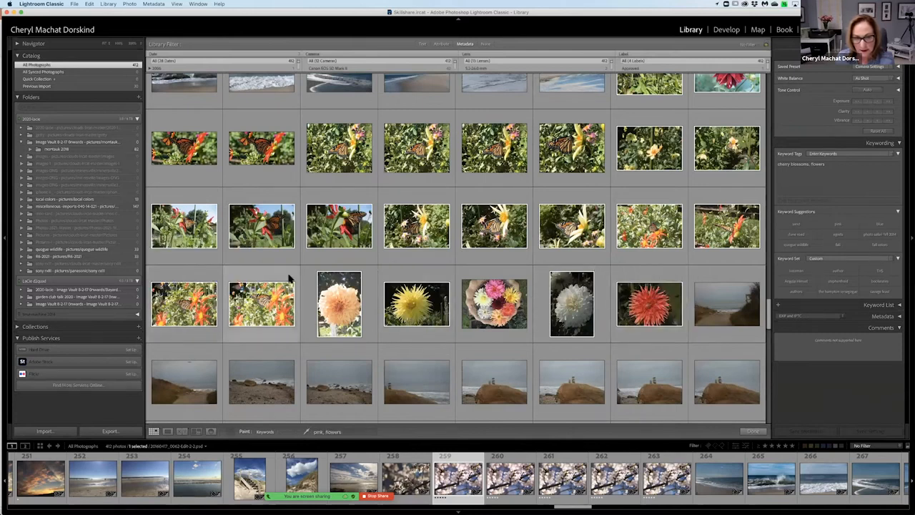
click(633, 290)
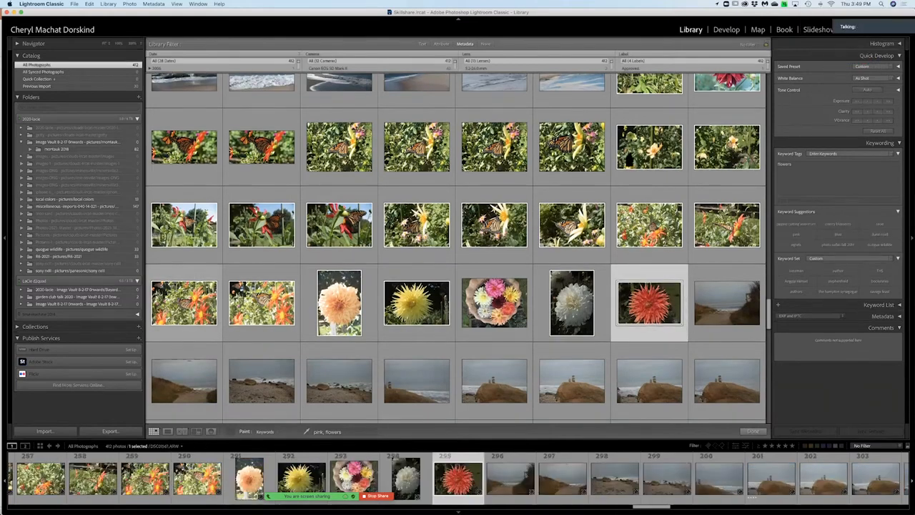
Put the Painter away and check the keyword tags of a rocky lighthouse photo and the overcast dune photo.
scroll(458, 250, down, 5)
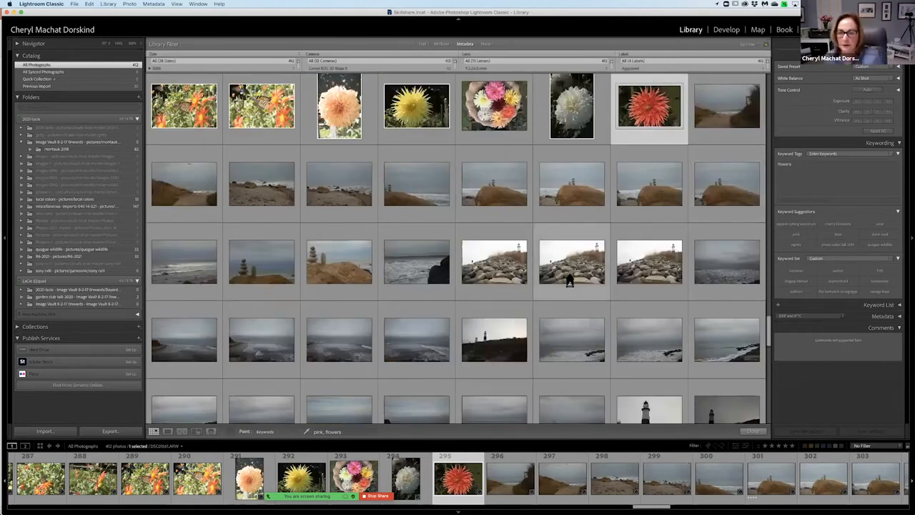
click(229, 431)
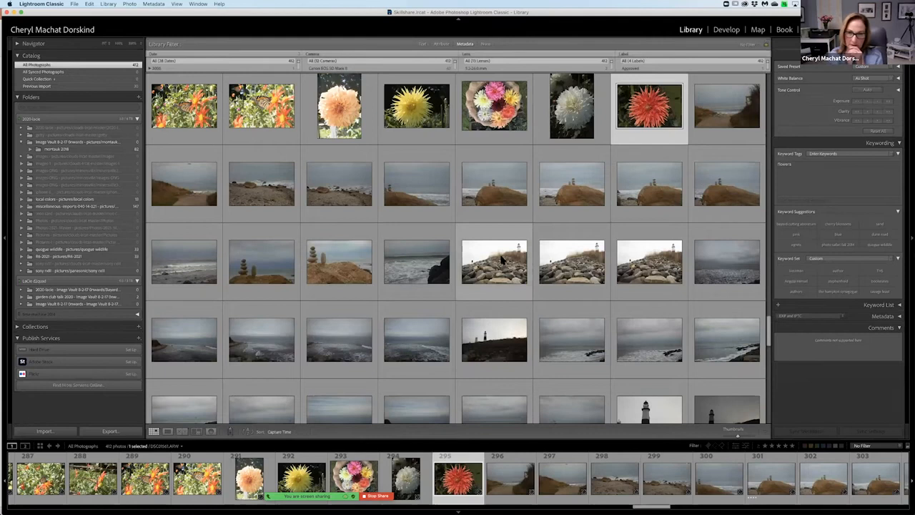
click(502, 261)
scroll(501, 257, down, 2)
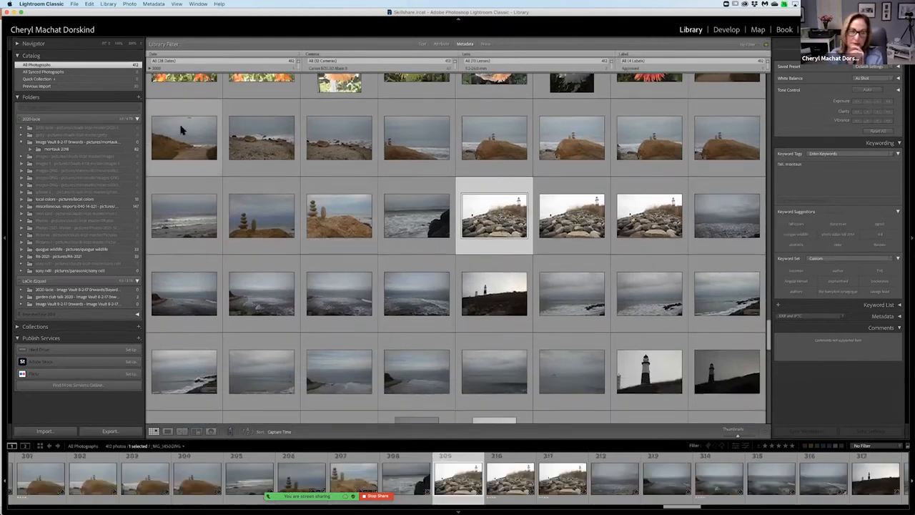
click(183, 130)
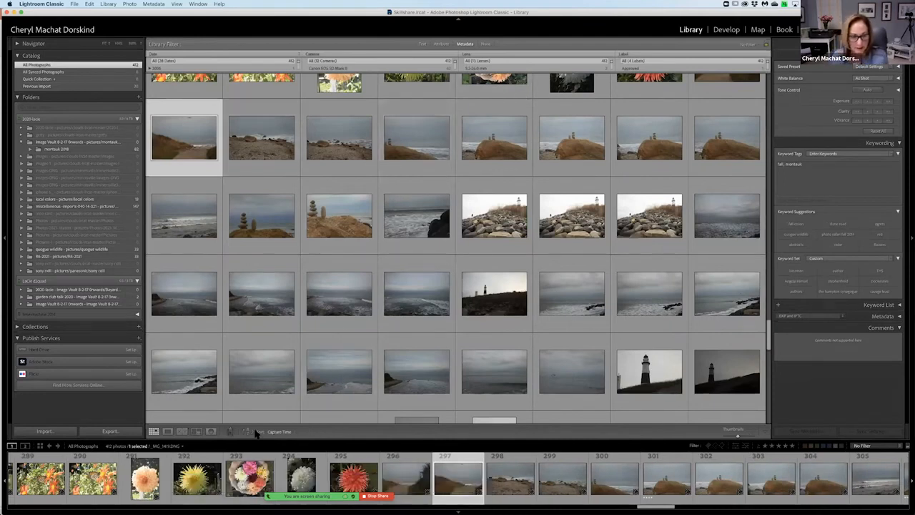
Pick up the Painter, set its keyword to fog, and paint it onto the first rows of overcast beach and ocean photos.
click(232, 432)
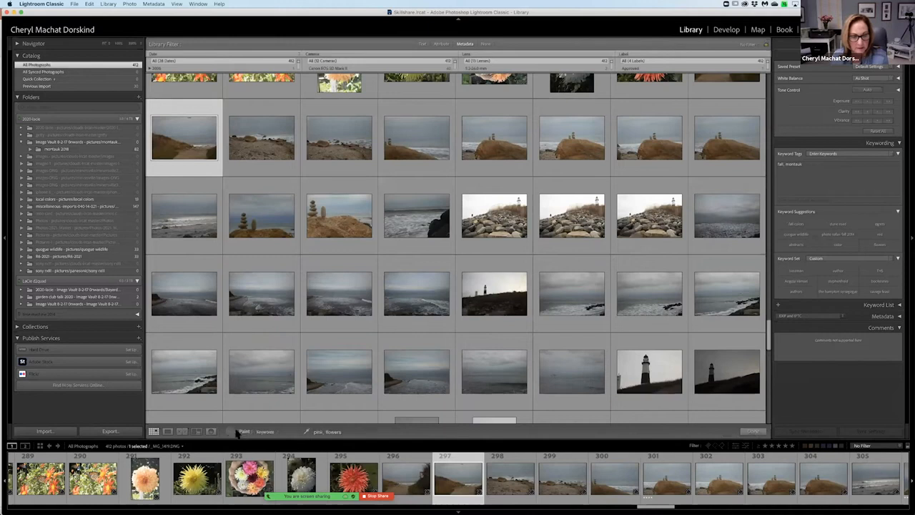
click(345, 432)
text(fog)
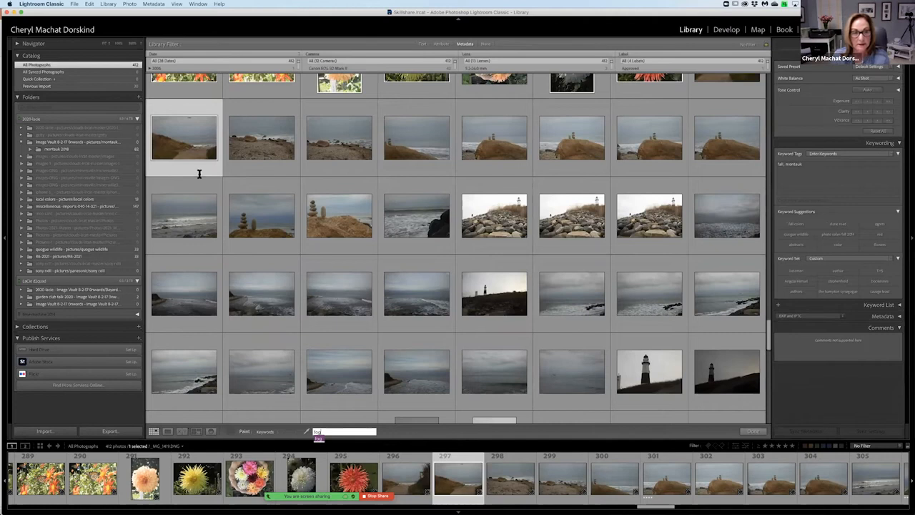
mouse_move(209, 151)
mouse_down()
mouse_move(562, 126)
mouse_move(707, 145)
mouse_up()
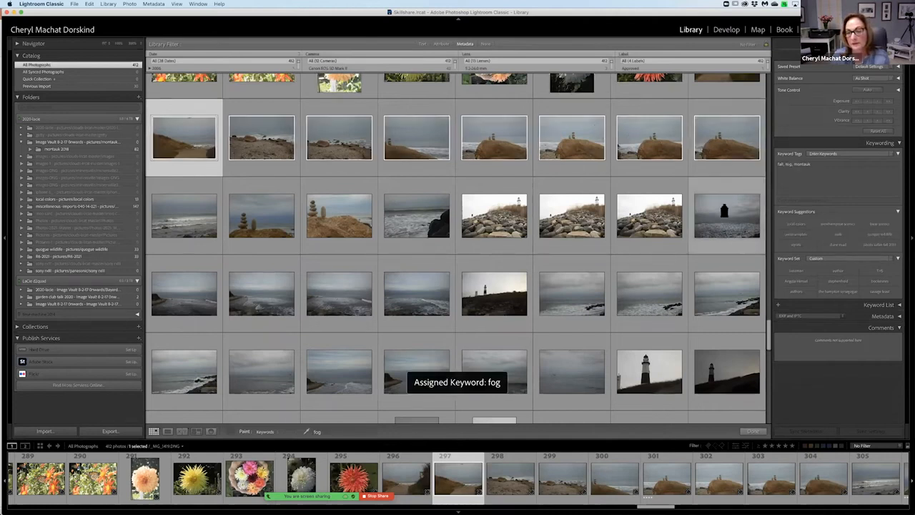
click(724, 211)
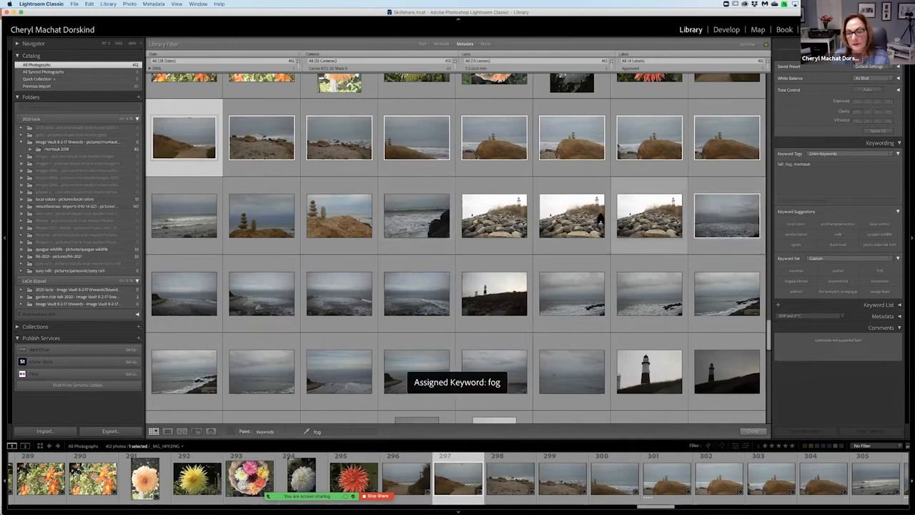
mouse_move(424, 215)
mouse_down()
mouse_move(338, 228)
mouse_move(243, 223)
mouse_up()
mouse_move(189, 227)
mouse_down()
mouse_move(183, 287)
mouse_move(250, 296)
mouse_move(310, 291)
mouse_move(420, 309)
mouse_move(421, 296)
mouse_move(734, 299)
mouse_up()
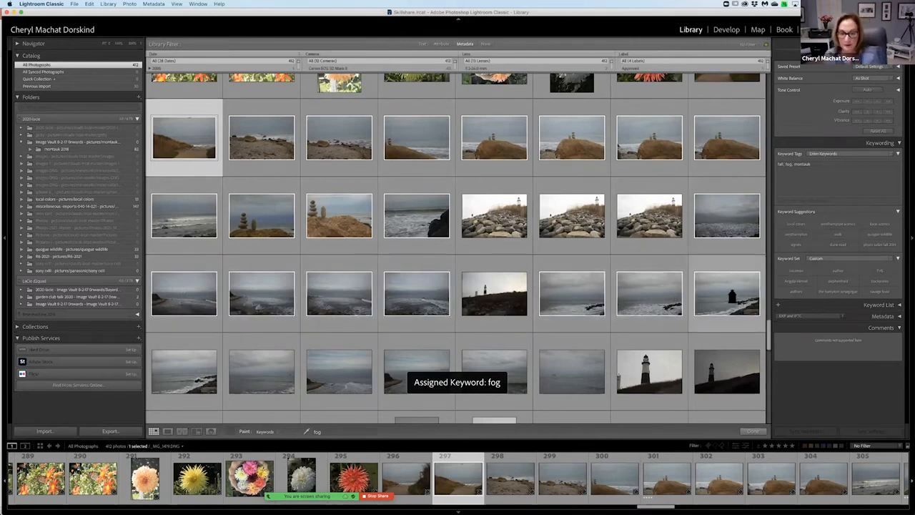
Paint the fog keyword onto the next rows of misty seascapes, skipping the close-up lighthouse photos, and onto the rocky shore photos beside them.
scroll(734, 298, down, 3)
scroll(270, 304, down, 2)
mouse_move(178, 257)
mouse_down()
mouse_move(196, 241)
mouse_move(572, 241)
mouse_up()
click(568, 295)
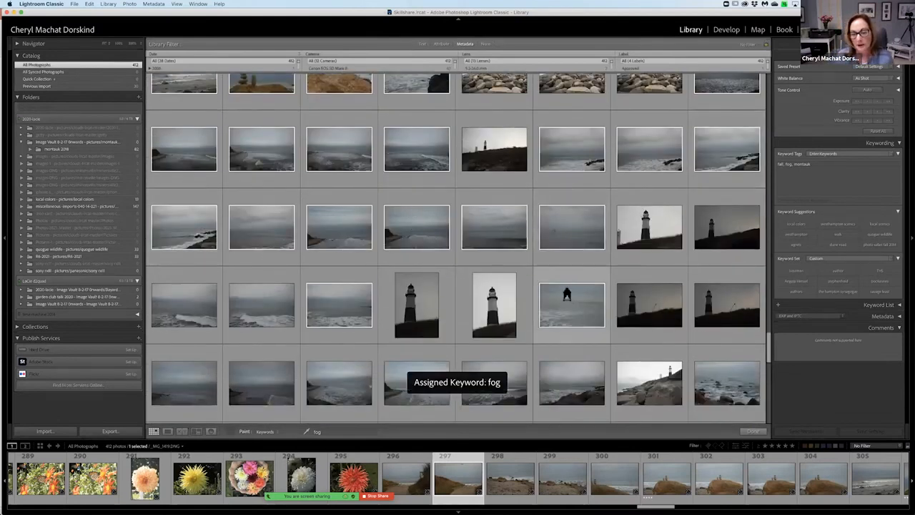
mouse_move(264, 296)
mouse_down()
mouse_move(198, 303)
mouse_move(189, 286)
mouse_move(488, 282)
mouse_move(572, 290)
mouse_up()
scroll(194, 303, down, 3)
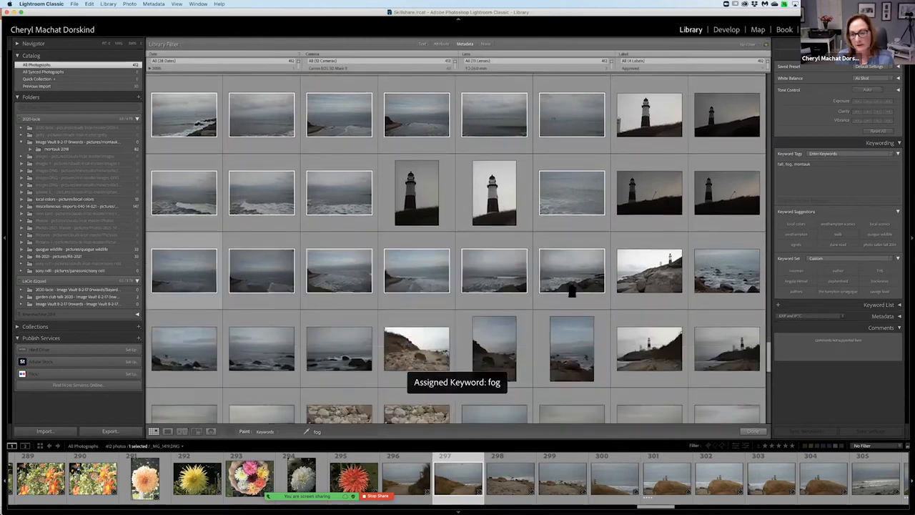
drag(642, 291, 724, 285)
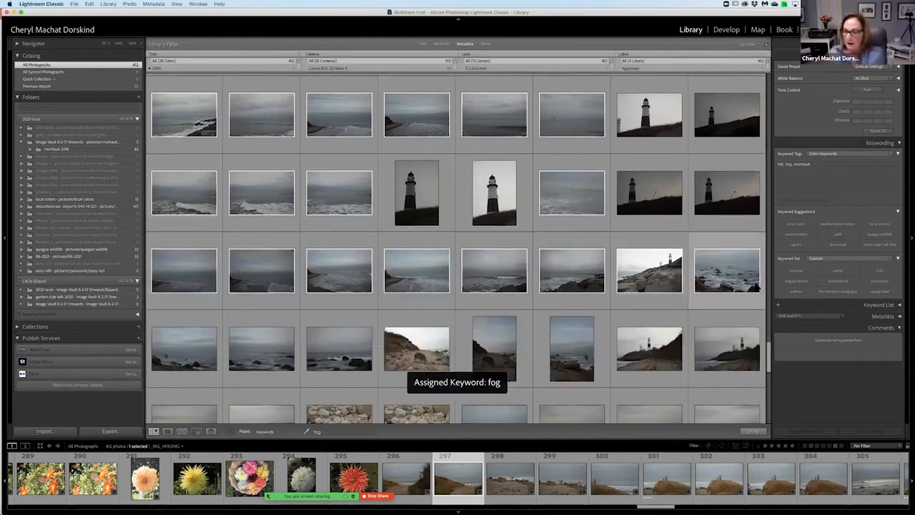
Remove the Label column from the metadata filter and add a new empty column in its place.
scroll(601, 474, left, 10)
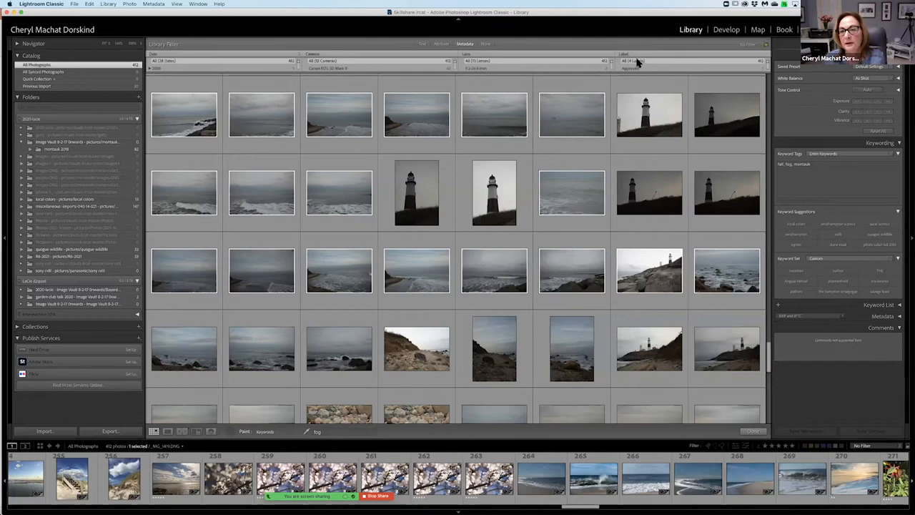
click(768, 58)
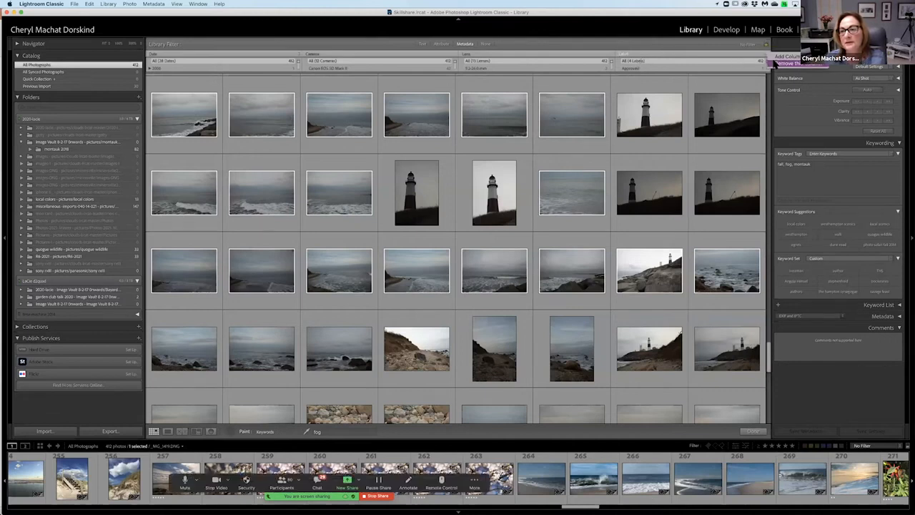
click(787, 63)
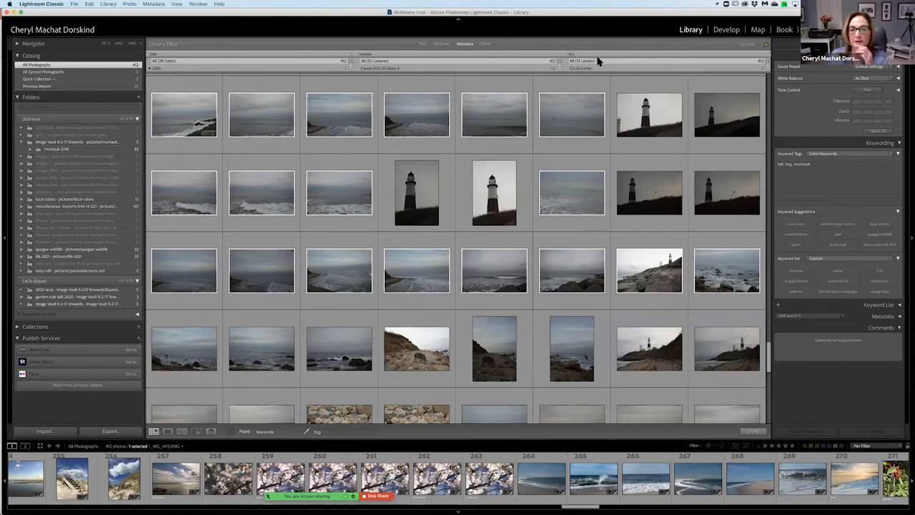
click(769, 57)
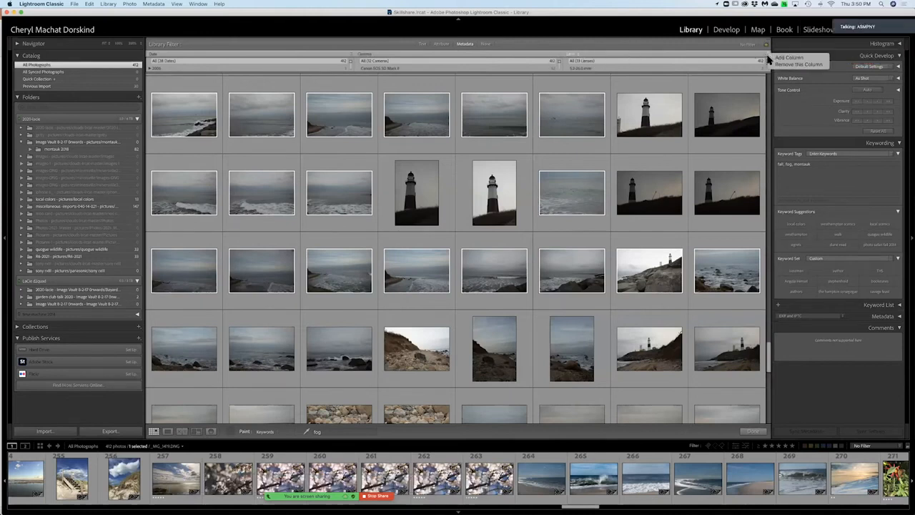
click(778, 57)
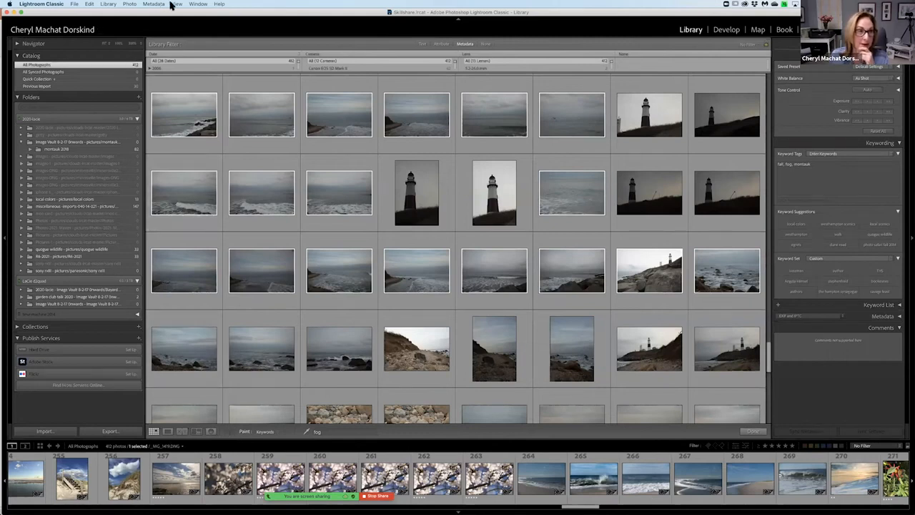
Put the Painter away and show the metadata details of the lighthouse photo with the pale sky.
click(230, 432)
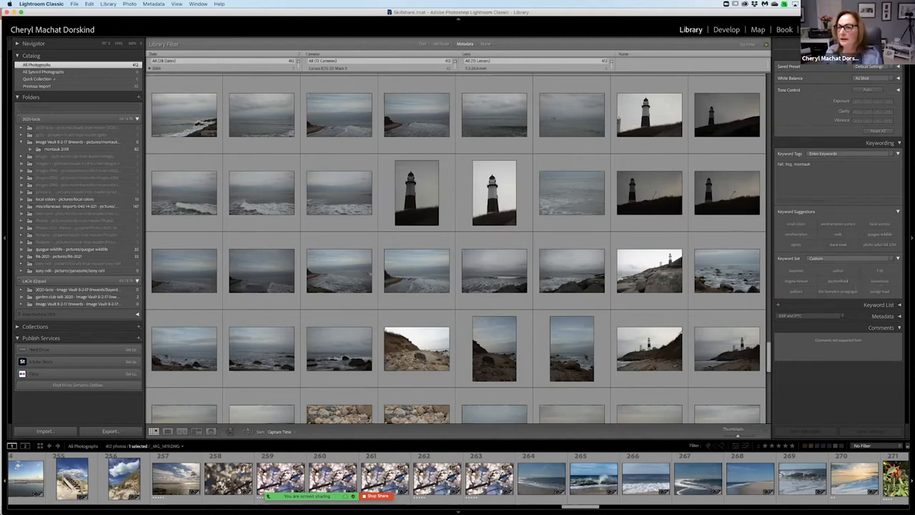
scroll(856, 287, up, 5)
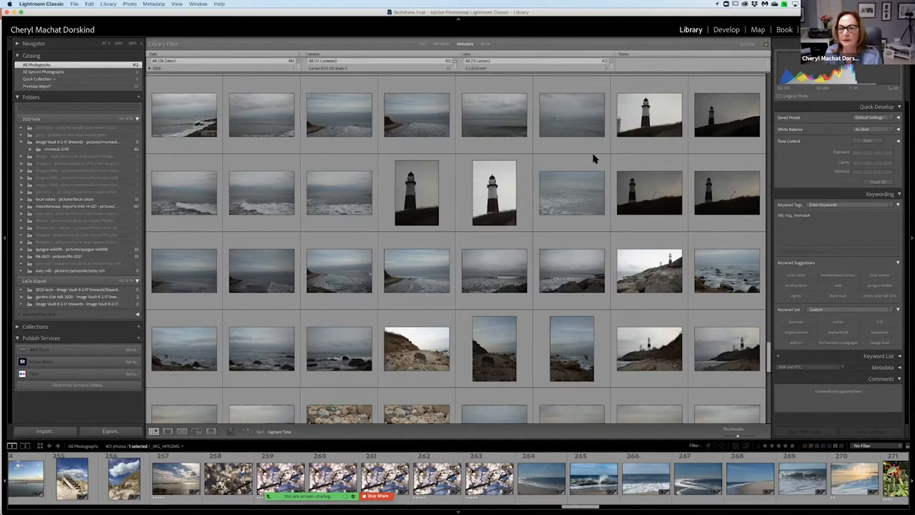
click(651, 120)
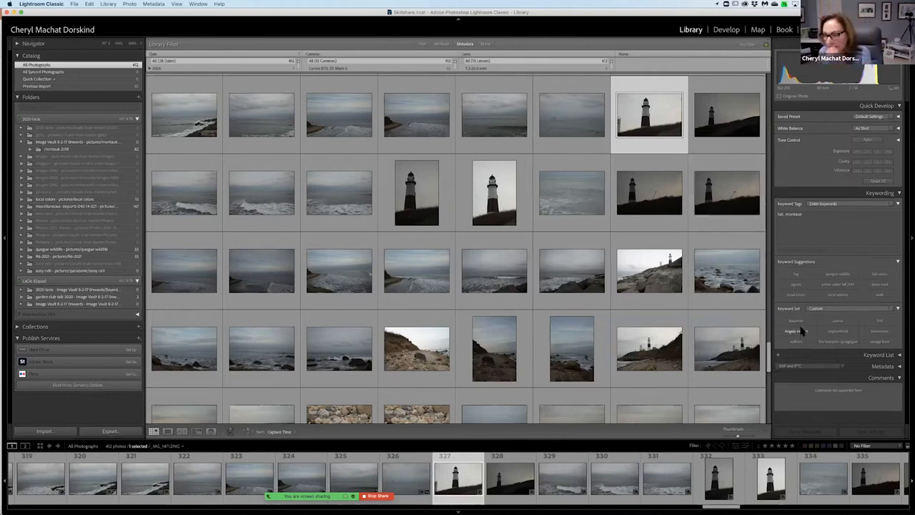
click(900, 367)
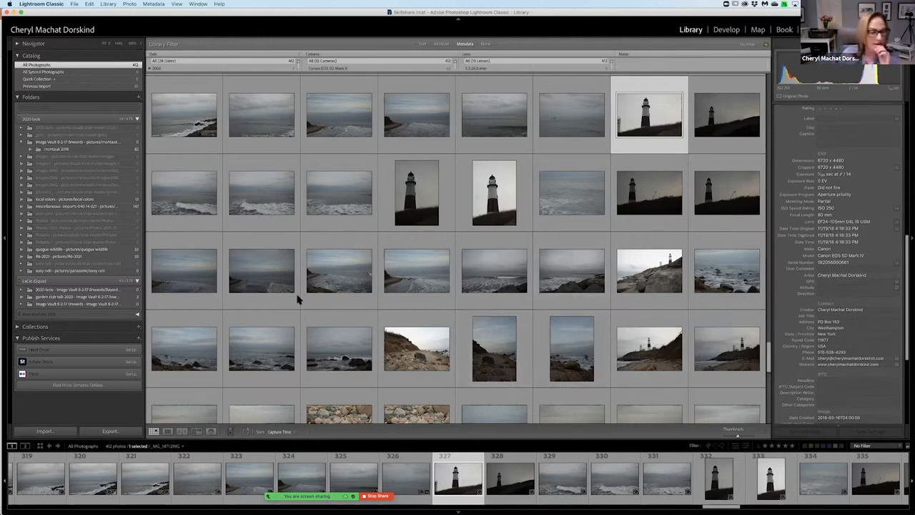
scroll(261, 309, up, 4)
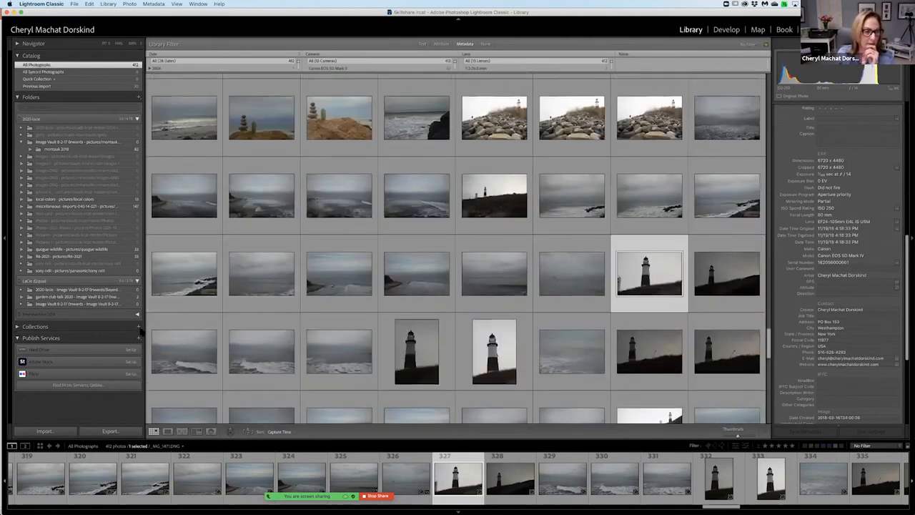
View the options for creating collections, dismiss them, and expand the list of existing collections.
click(139, 328)
click(105, 334)
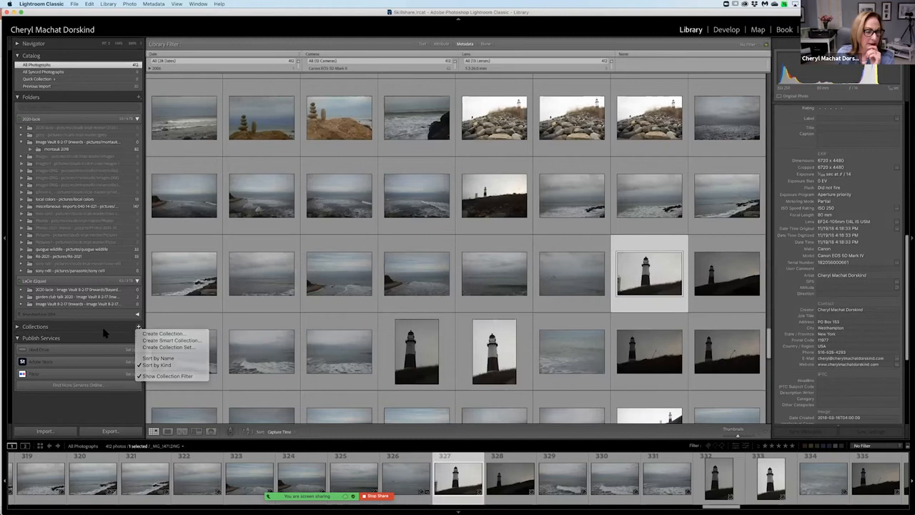
click(16, 327)
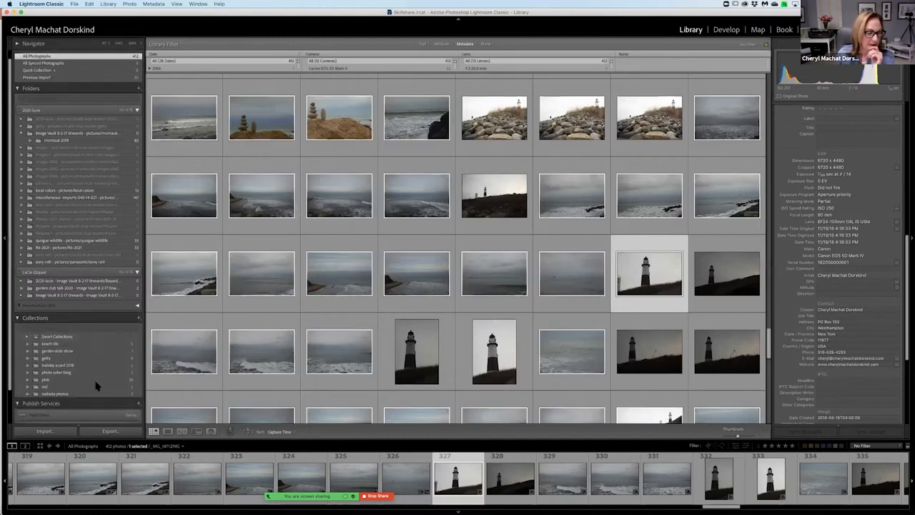
Create a collection named fog that includes the selected lighthouse photo.
click(138, 318)
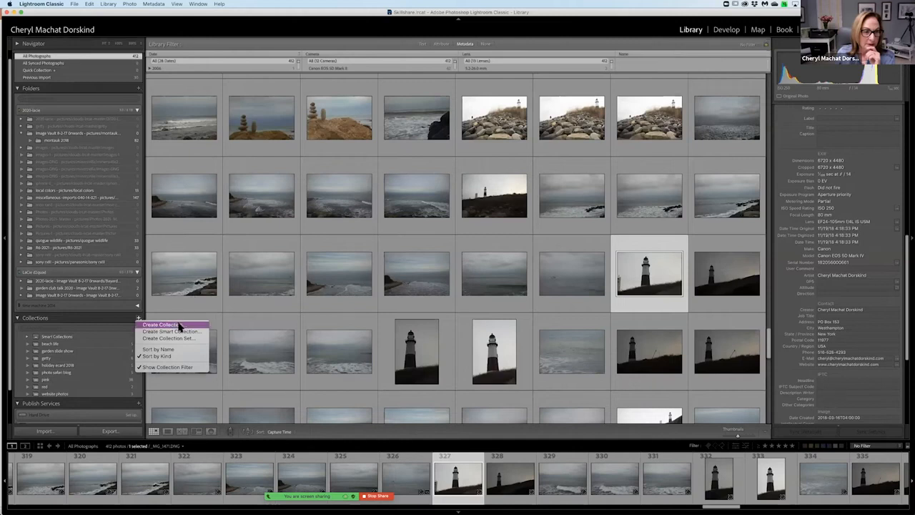
click(180, 326)
text(t)
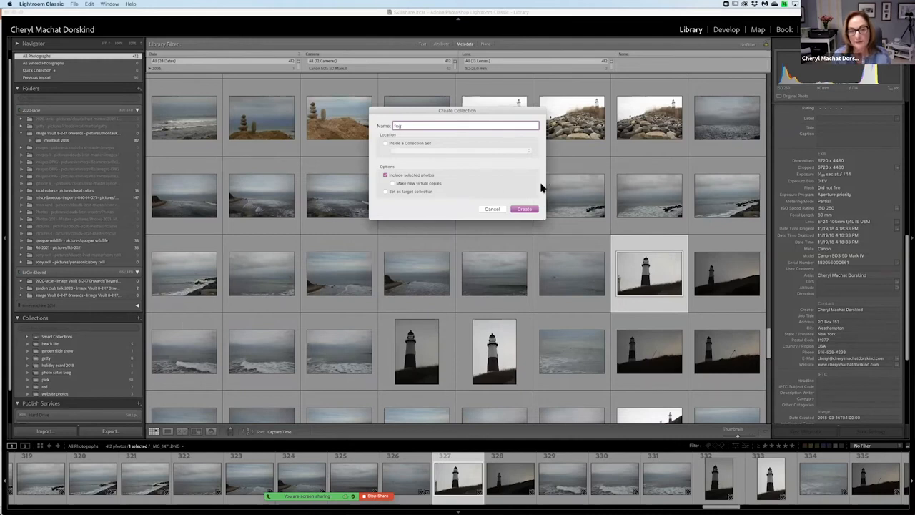
click(526, 209)
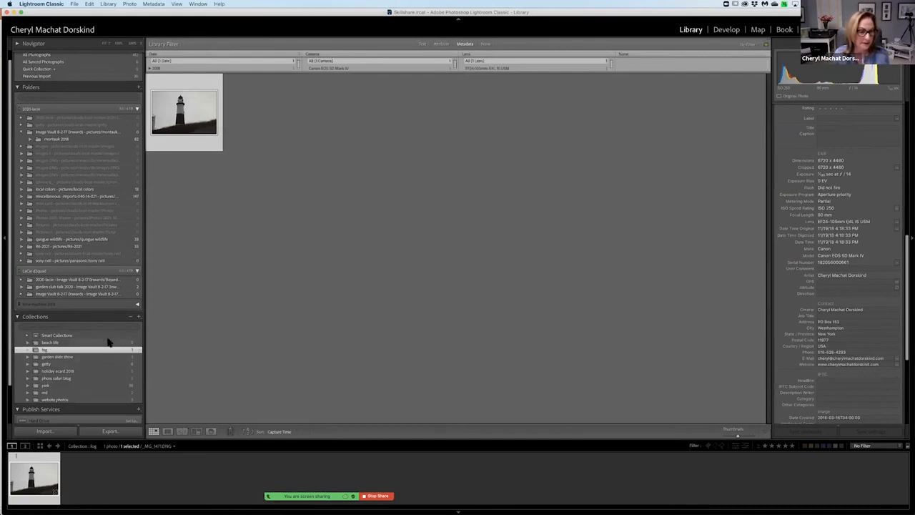
Set the fog collection as the target collection.
click(104, 55)
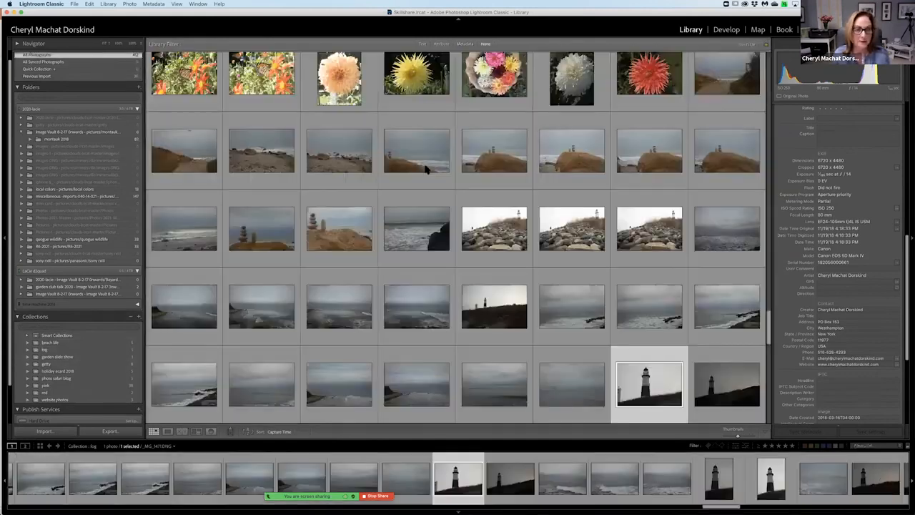
click(205, 154)
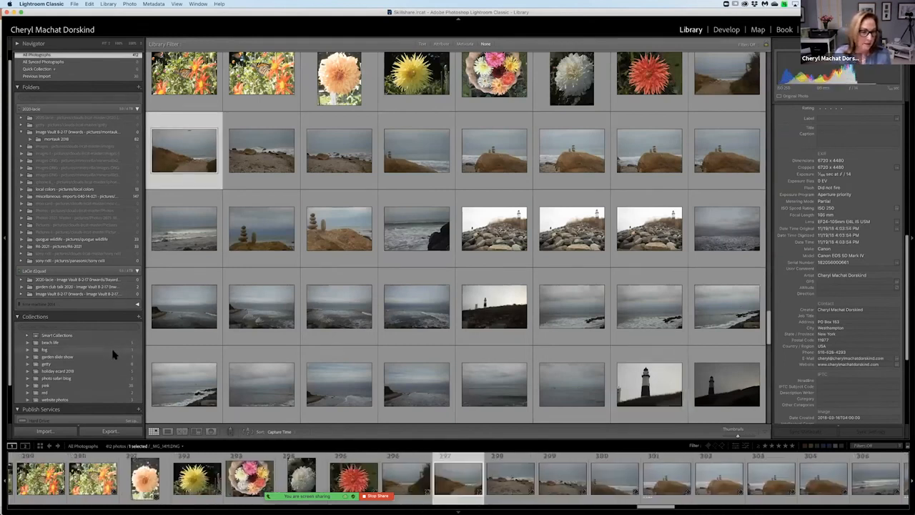
click(112, 350)
right_click(112, 352)
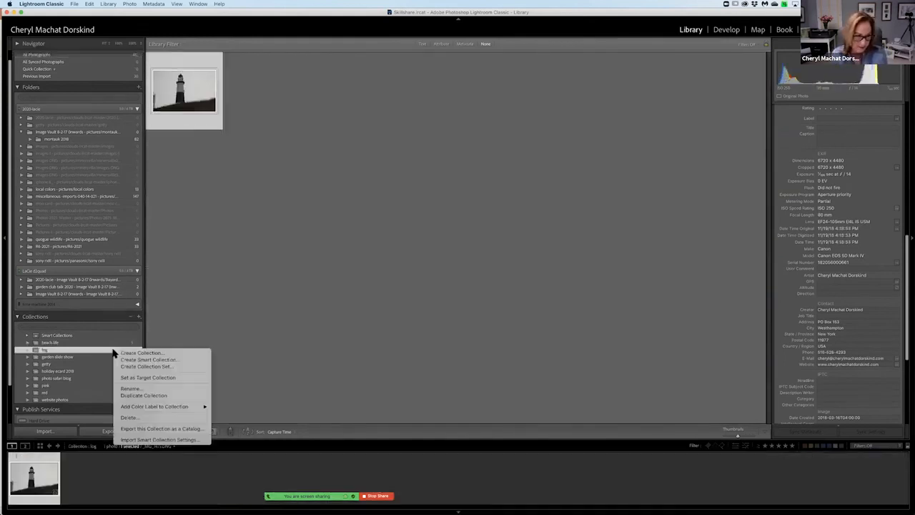
click(158, 379)
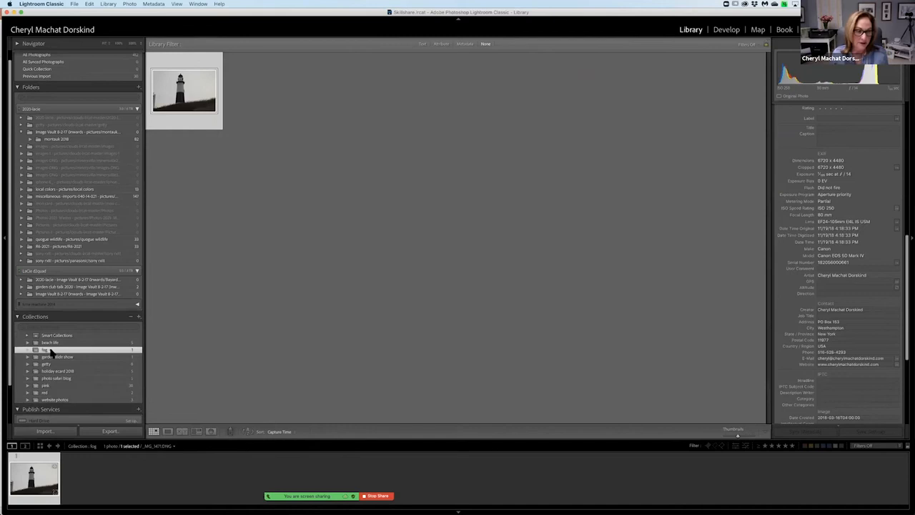
Return to all photographs and add misty coastline photos that precede the distant lighthouse shot in its row to the target collection.
click(119, 55)
scroll(290, 123, up, 3)
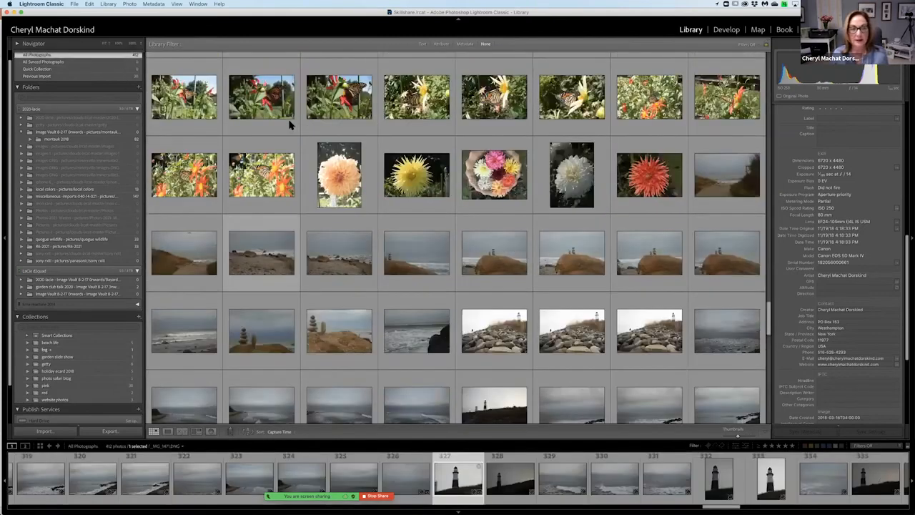
scroll(290, 123, up, 10)
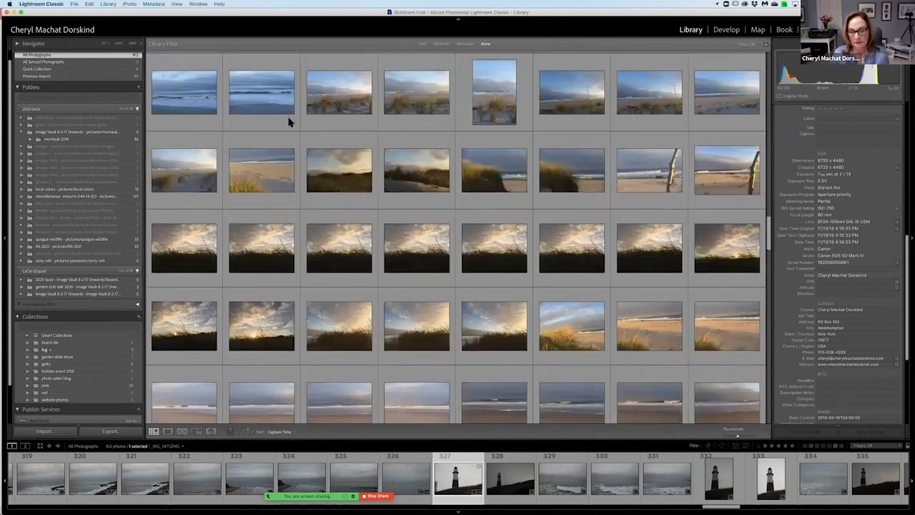
scroll(286, 101, down, 3)
scroll(419, 178, down, 5)
scroll(192, 216, down, 10)
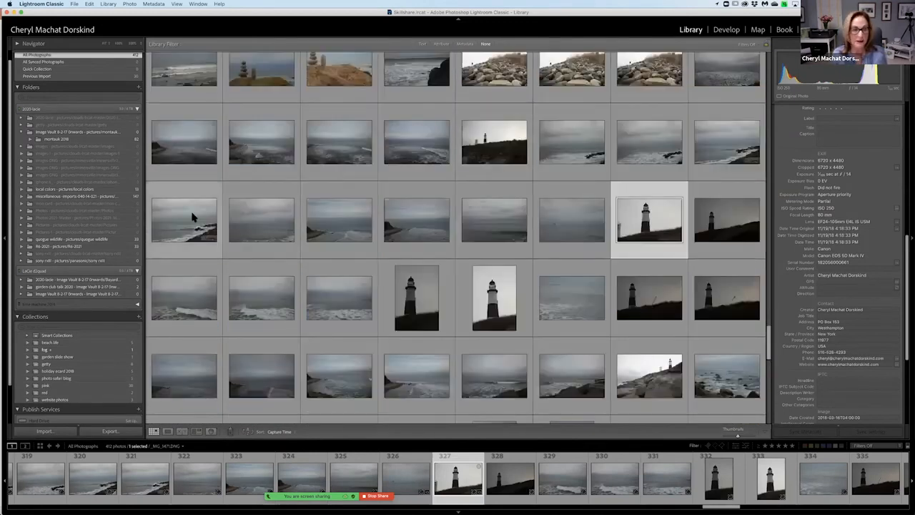
click(183, 121)
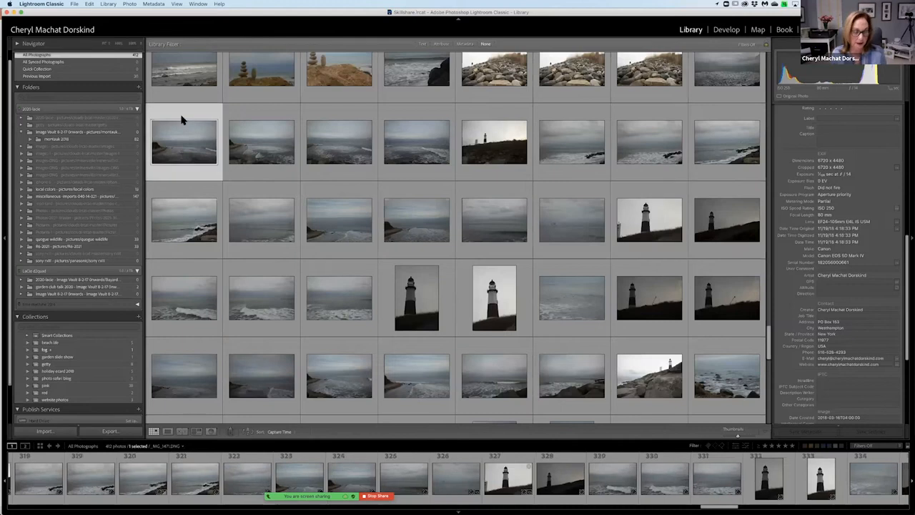
key(b)
key(Right)
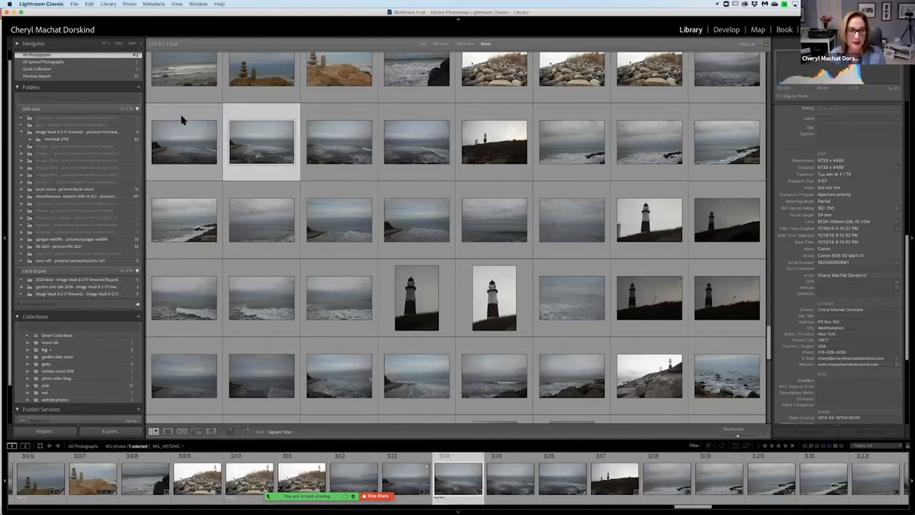
key(Right)
key(b)
key(Right)
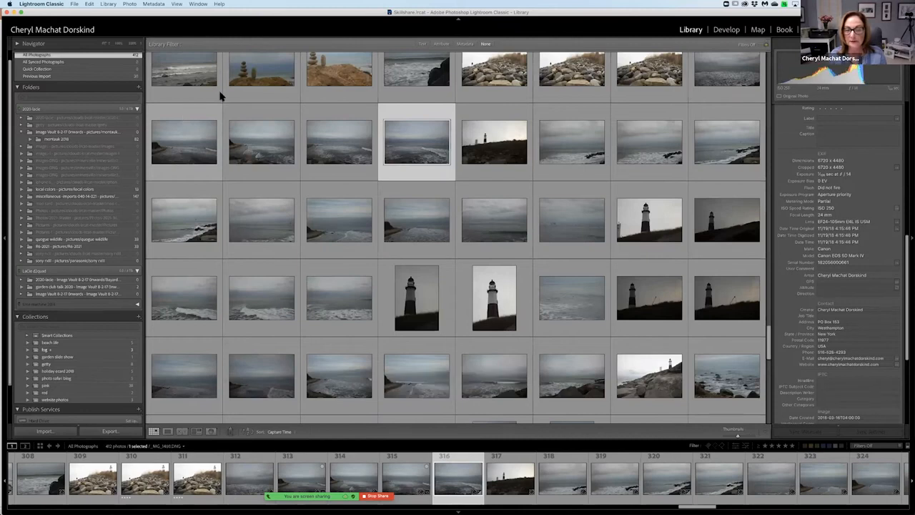
Add misty shore photos that follow the distant lighthouse shot in the same row to the target collection.
click(570, 119)
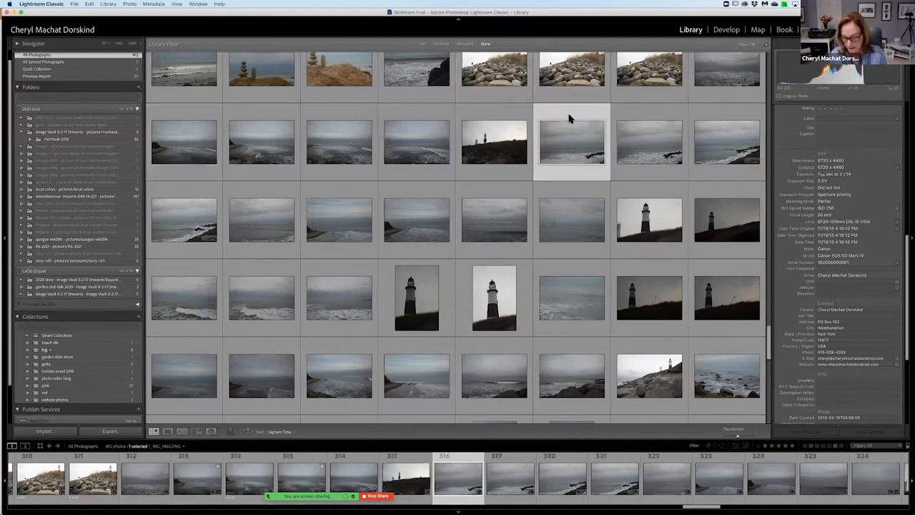
key(b)
key(Right)
key(Right)
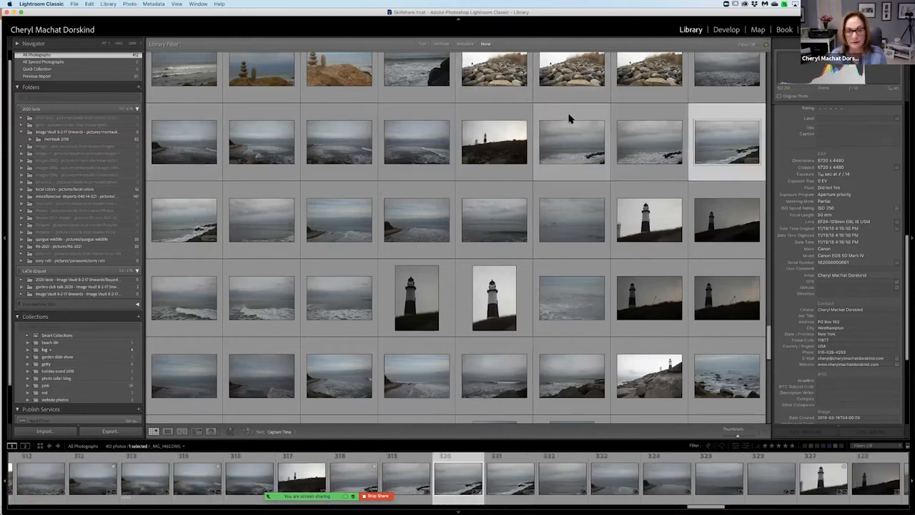
Select the six seascapes preceding the pale-sky lighthouse photo in its row and add them together to the fog collection.
click(209, 198)
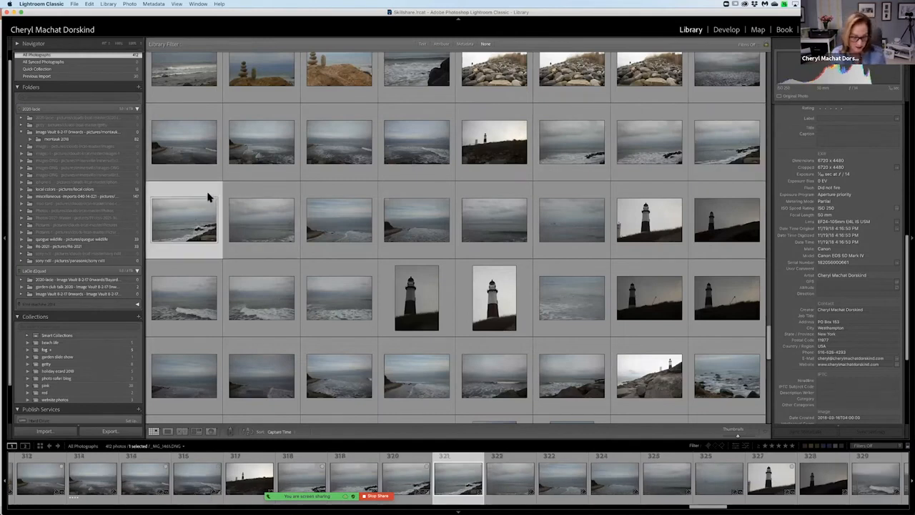
shift+click(558, 204)
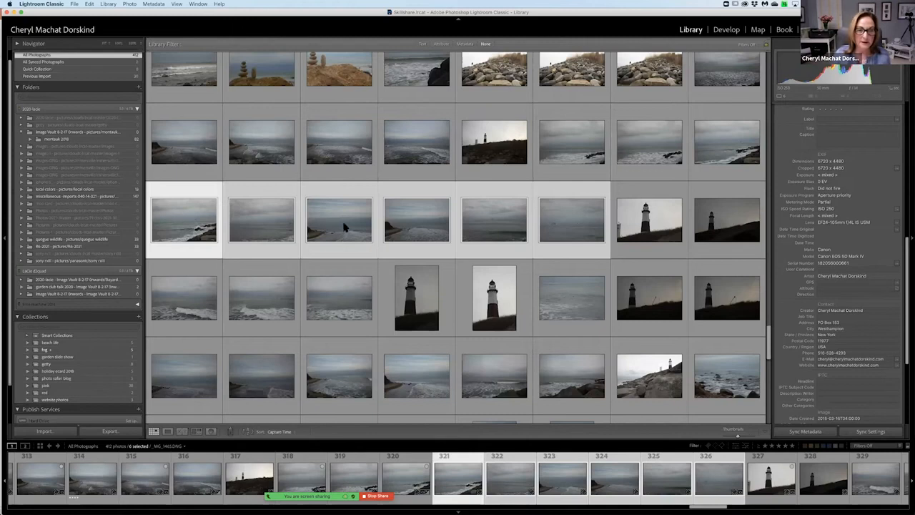
drag(343, 228, 133, 352)
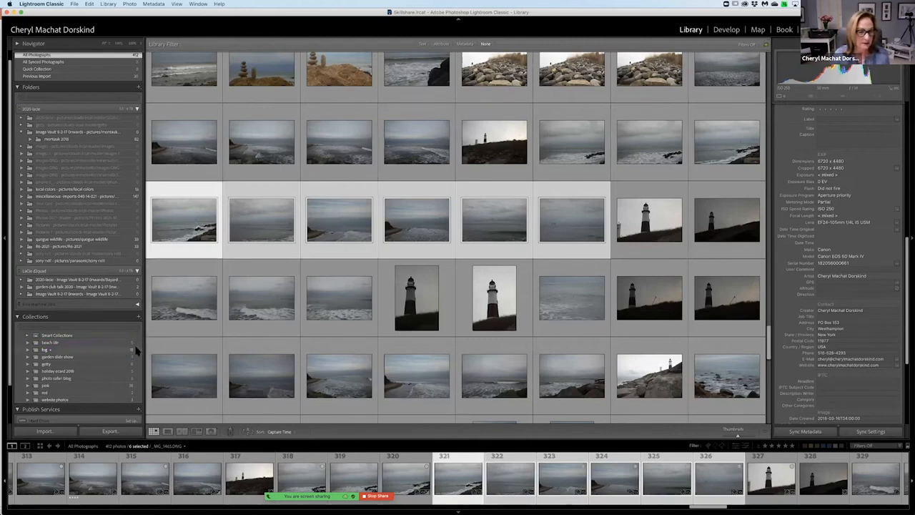
Select the six misty seascapes in the row below the upright lighthouse photos and add them to the target collection.
click(200, 351)
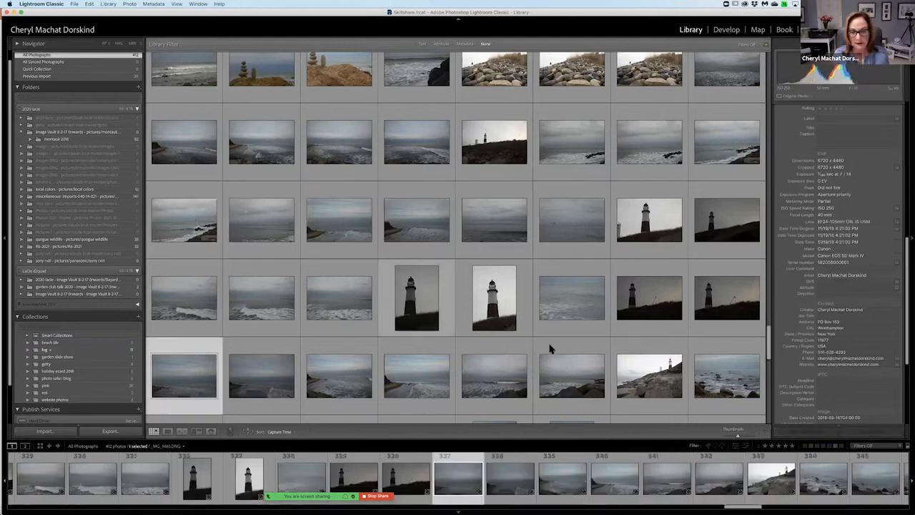
shift+click(555, 351)
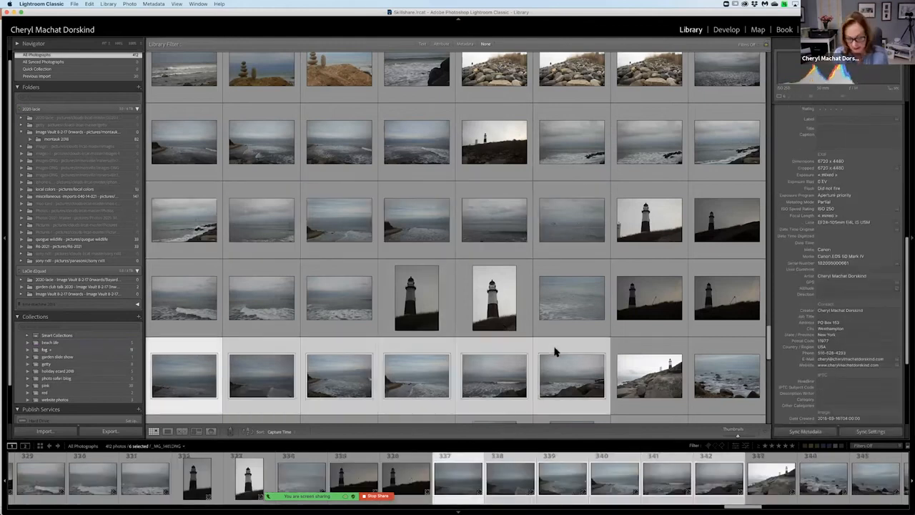
key(b)
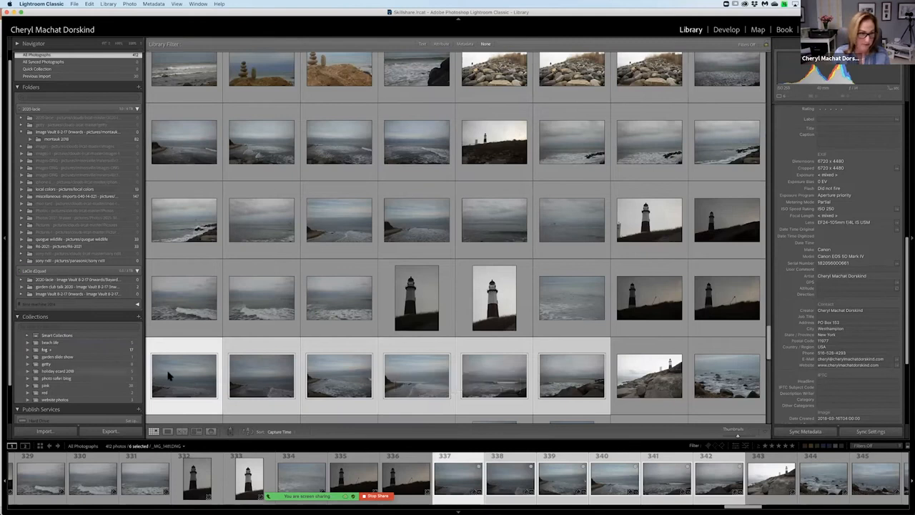
Review the photos in the fog collection and return to all photographs.
click(101, 351)
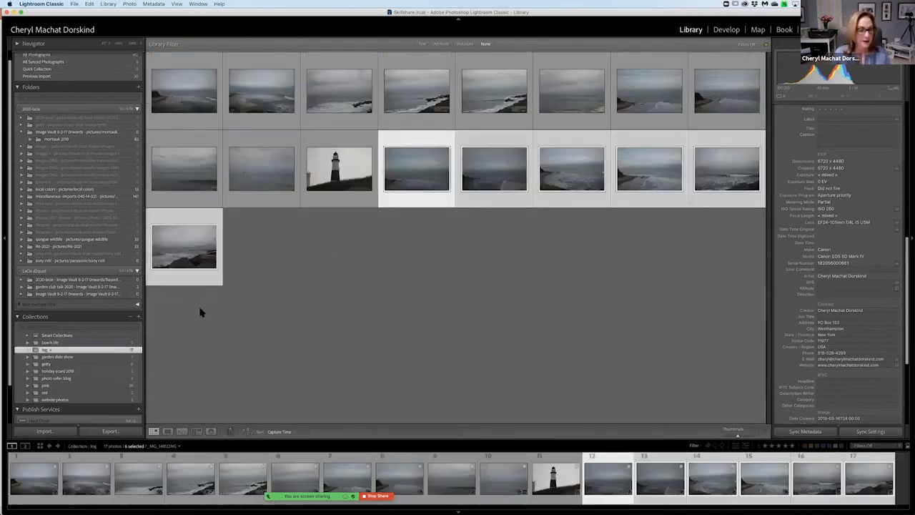
scroll(89, 68, up, 2)
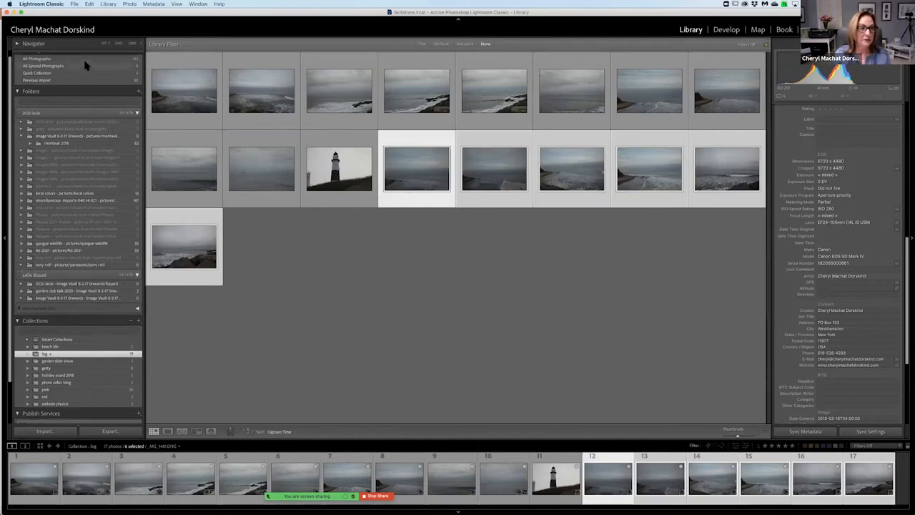
click(43, 65)
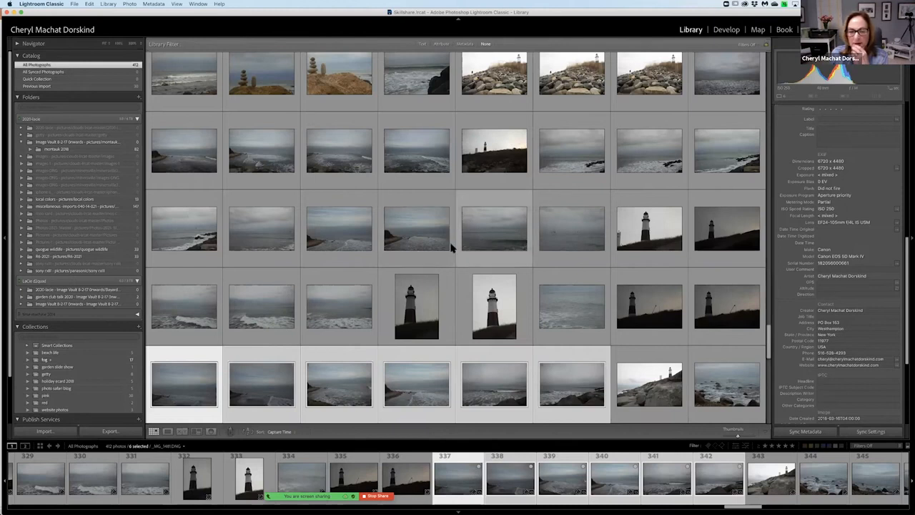
Compare the three breaking-wave seascapes beside the upright lighthouse photos in Survey view, and return to the grid.
click(184, 283)
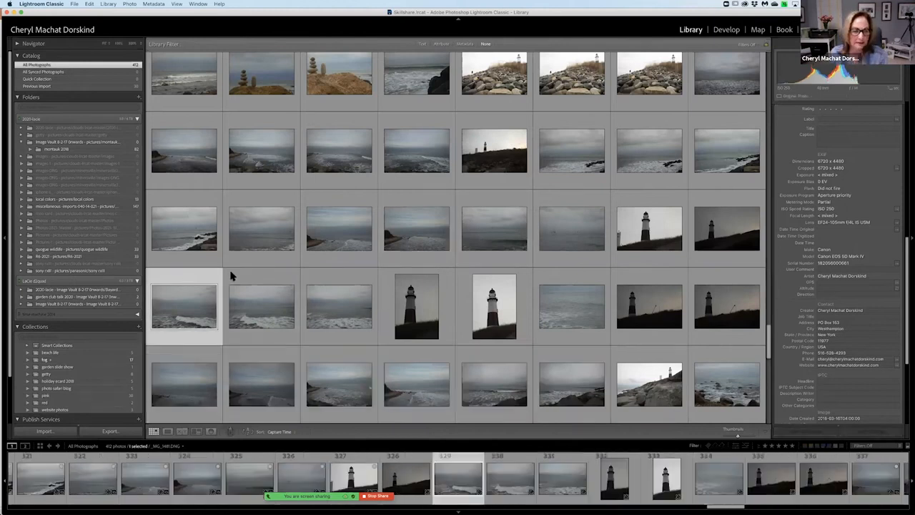
right_click(253, 275)
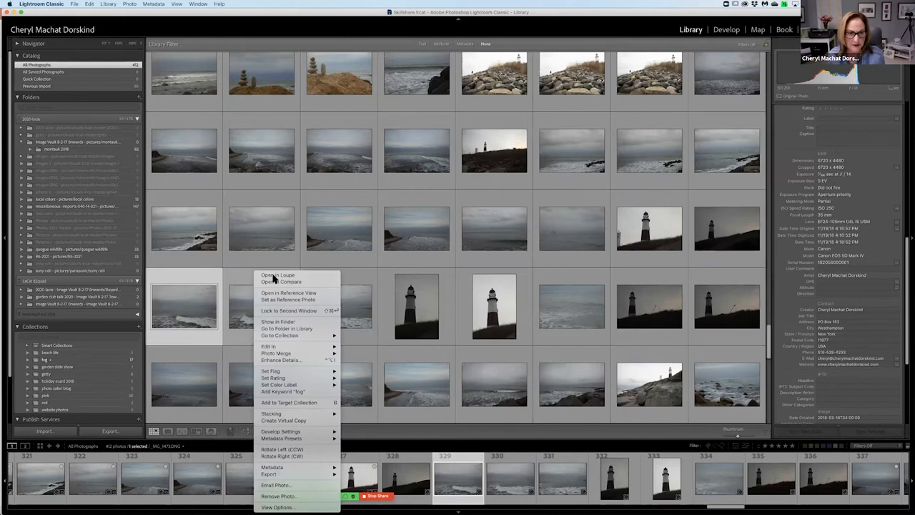
click(242, 279)
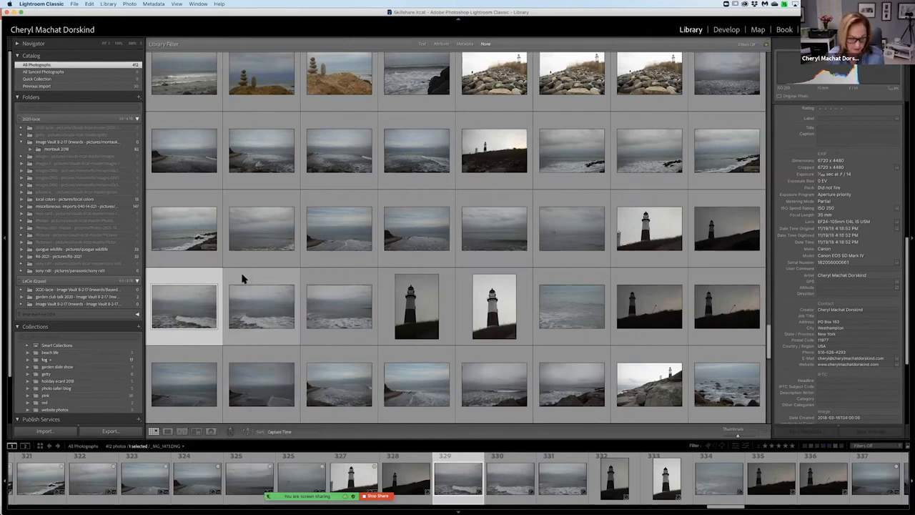
shift+click(247, 279)
shift+click(319, 278)
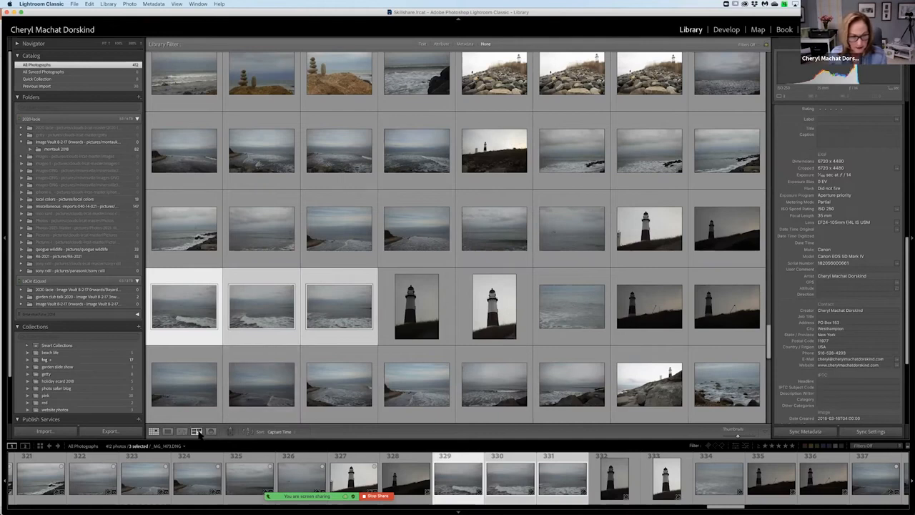
click(197, 432)
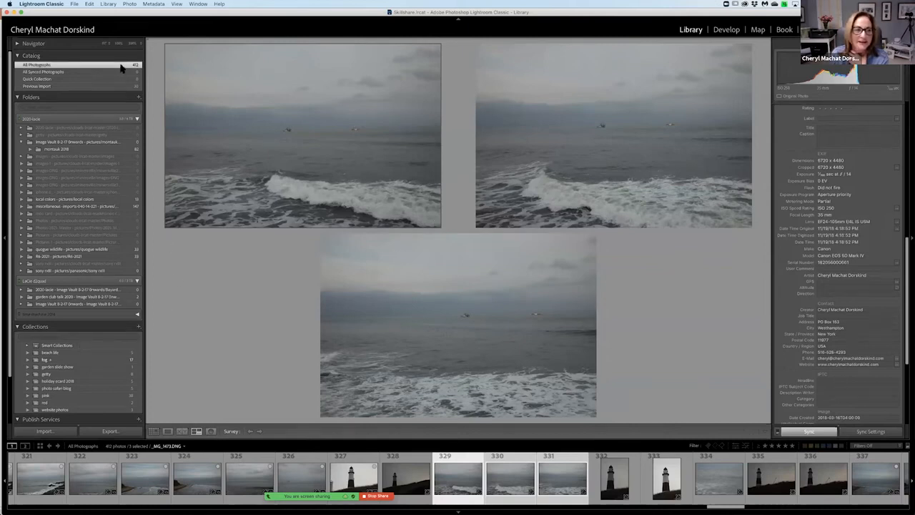
key(g)
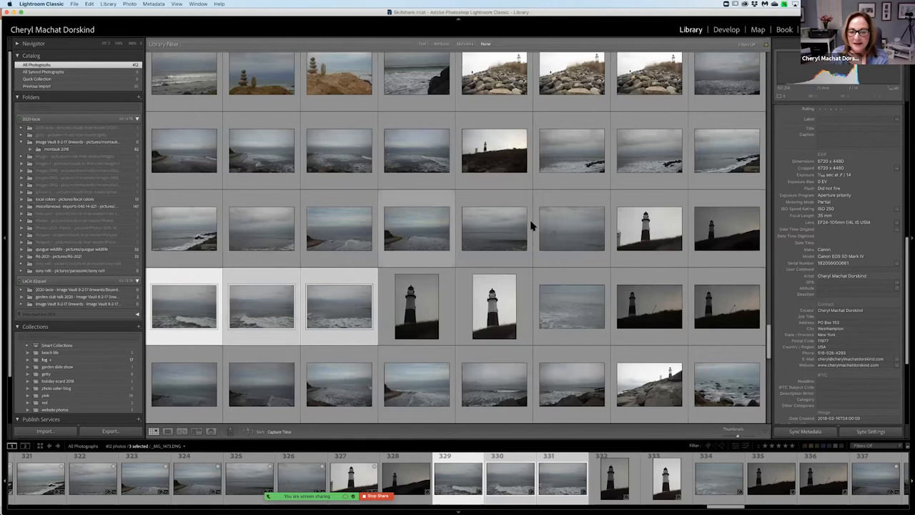
Examine the seascape between the lighthouse photos in Loupe view, and step through the coastline photos that follow the dark lighthouse shots.
click(576, 292)
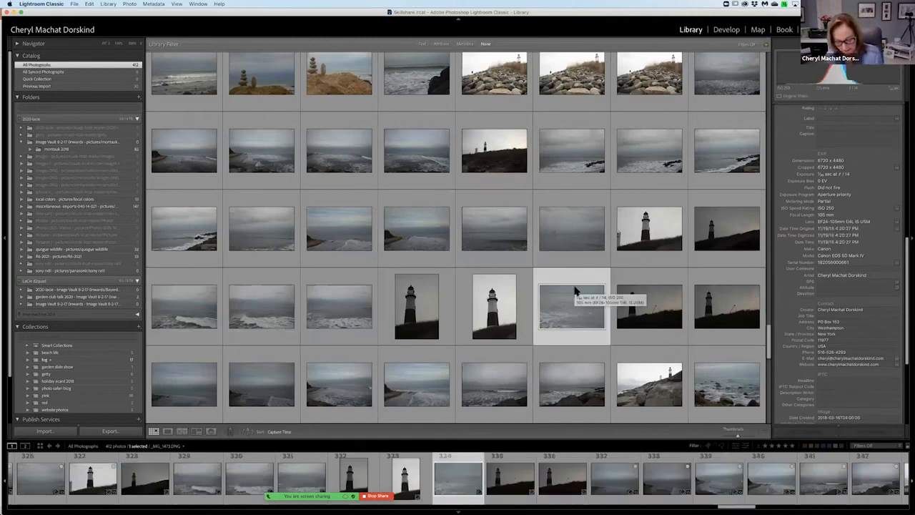
double_click(576, 291)
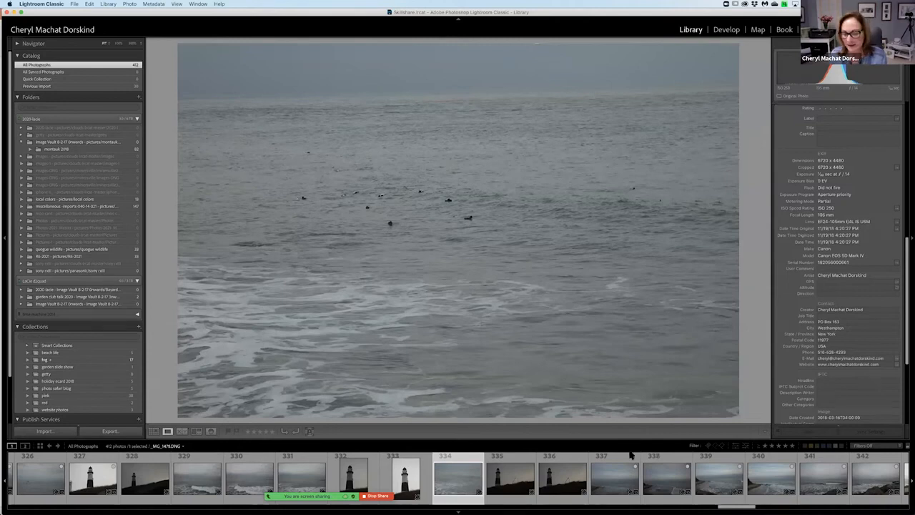
click(608, 460)
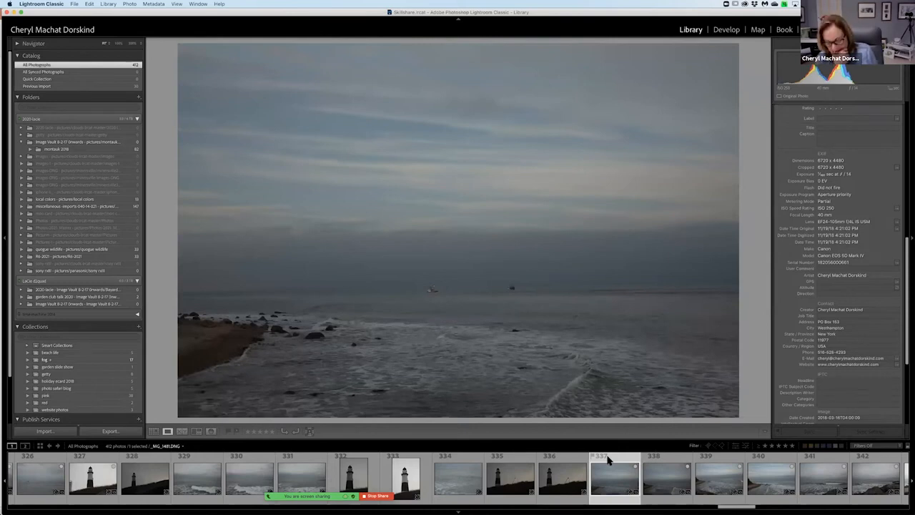
key(Right)
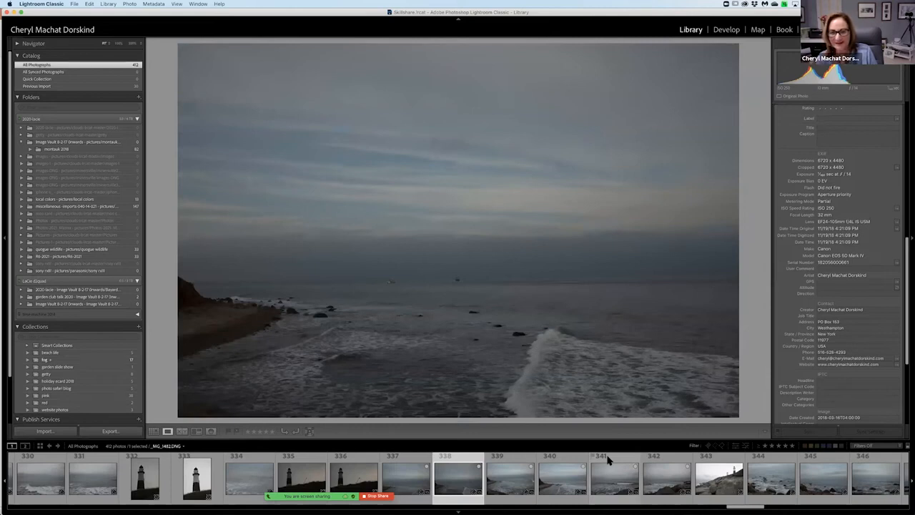
key(Right)
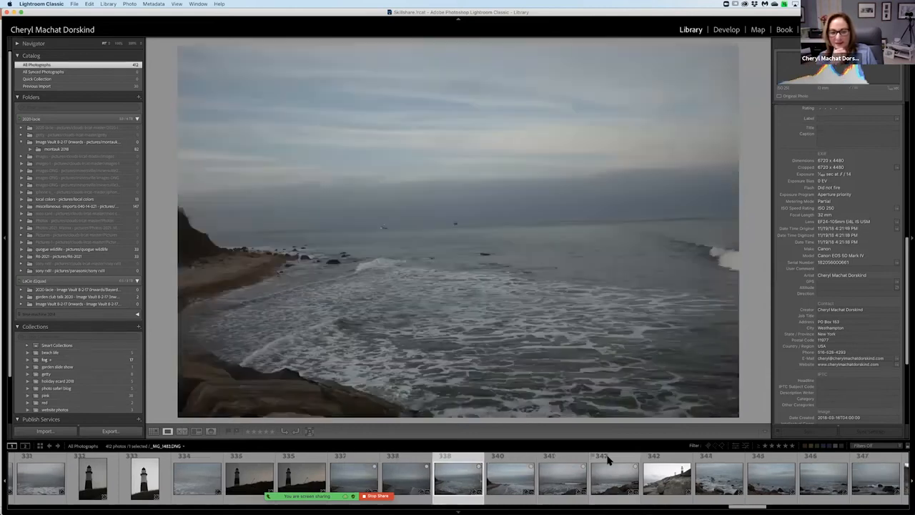
Step onward through the coastline photos in Loupe view to the surf shot with rocks along the shore.
key(Right)
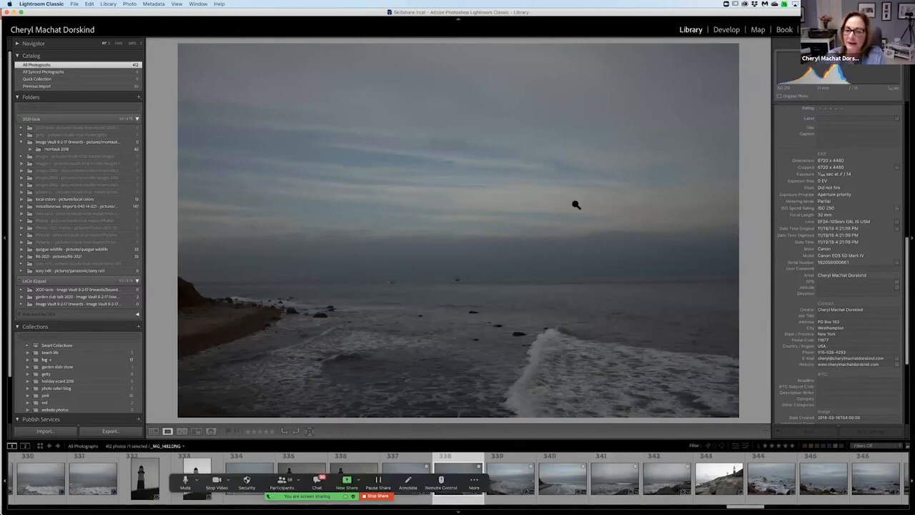
key(Right)
key(Right)
key(Right)
key(Right)
key(Right)
key(Right)
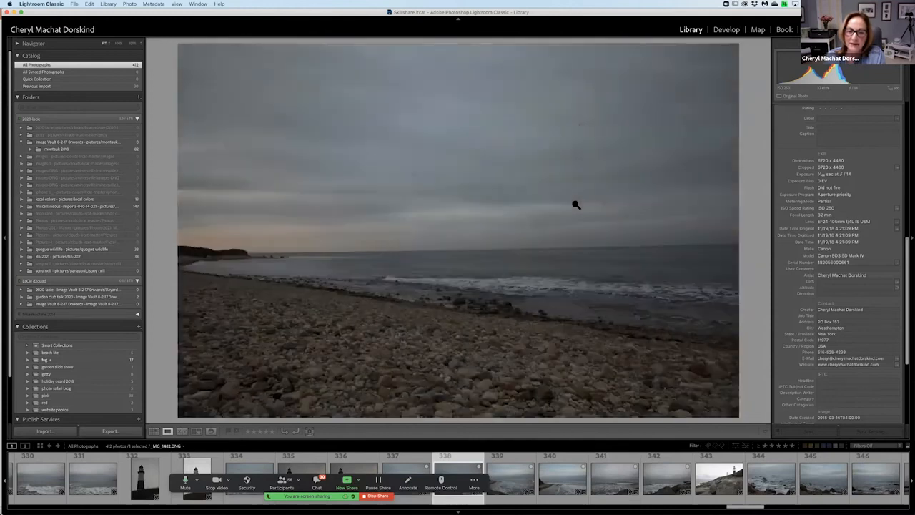
key(Right)
key(Right)
key(Right)
key(Right)
key(Right)
key(Right)
key(Right)
key(Right)
key(Right)
key(Right)
key(Right)
key(Right)
key(Right)
key(Right)
key(Right)
key(Right)
key(Right)
key(Right)
key(Right)
key(Right)
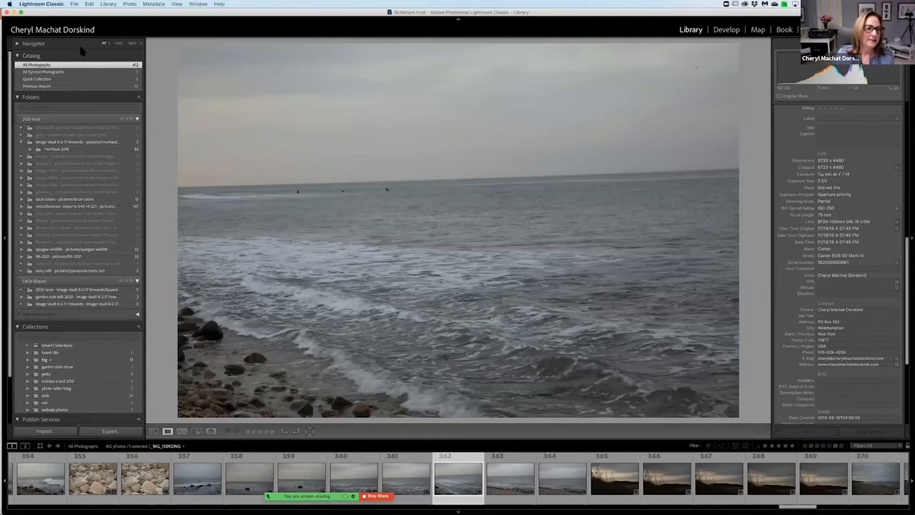
Collapse the folder list, expand the Navigator to inspect the surf photo enlarged, and return it to the fitted view.
click(18, 99)
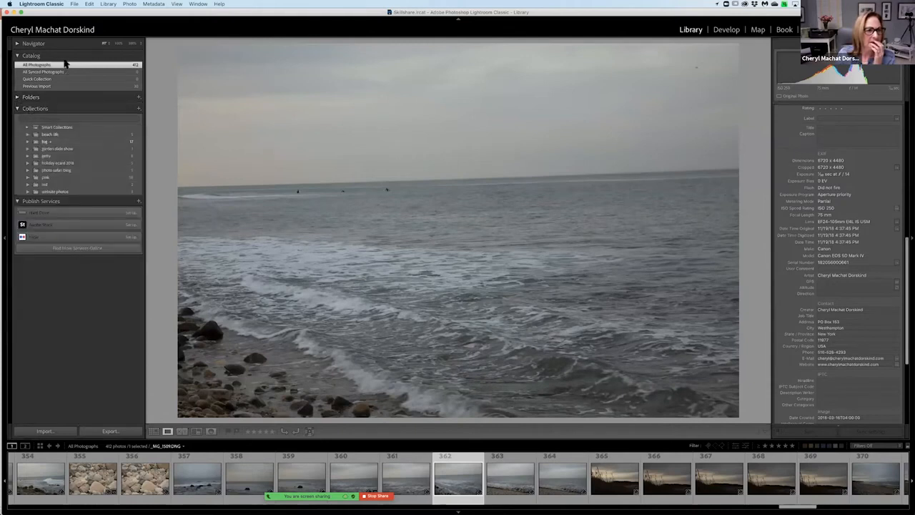
click(17, 44)
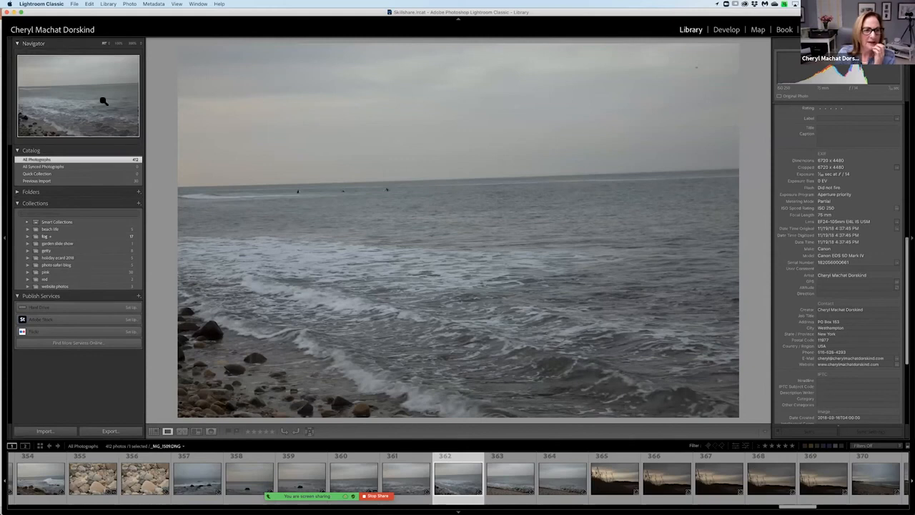
click(81, 106)
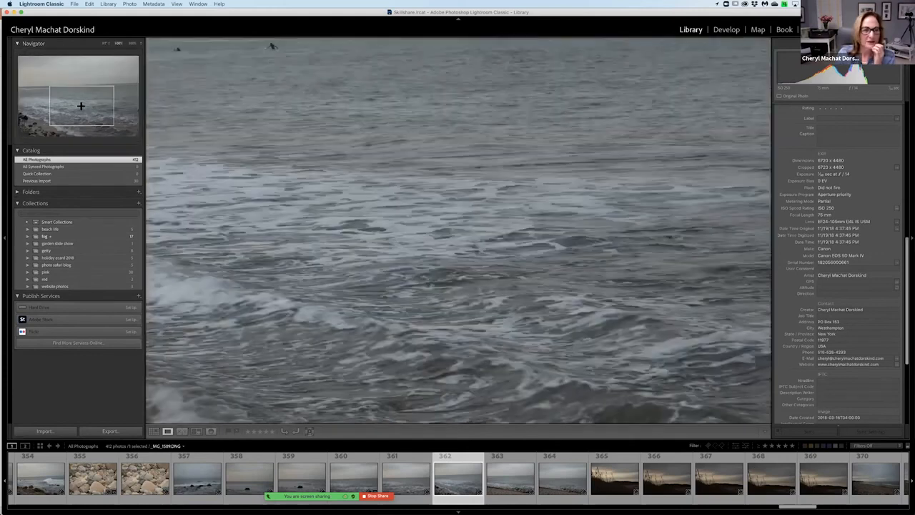
click(119, 44)
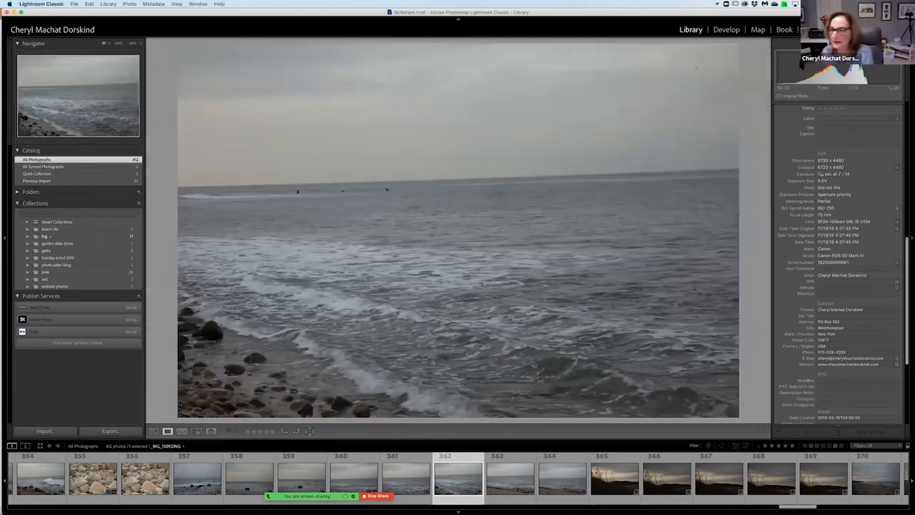
Review the surf photo's EXIF, contact and copyright metadata, along with its keyword tags.
scroll(839, 209, down, 1)
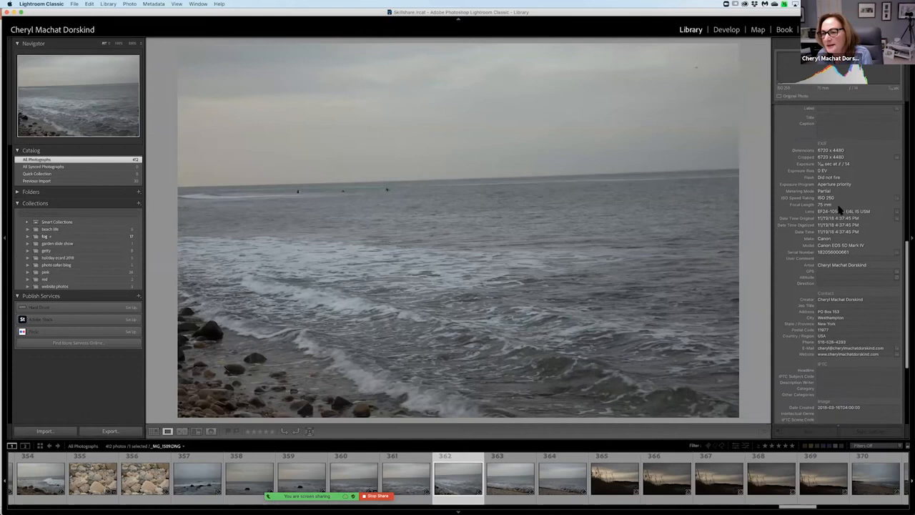
scroll(840, 209, up, 1)
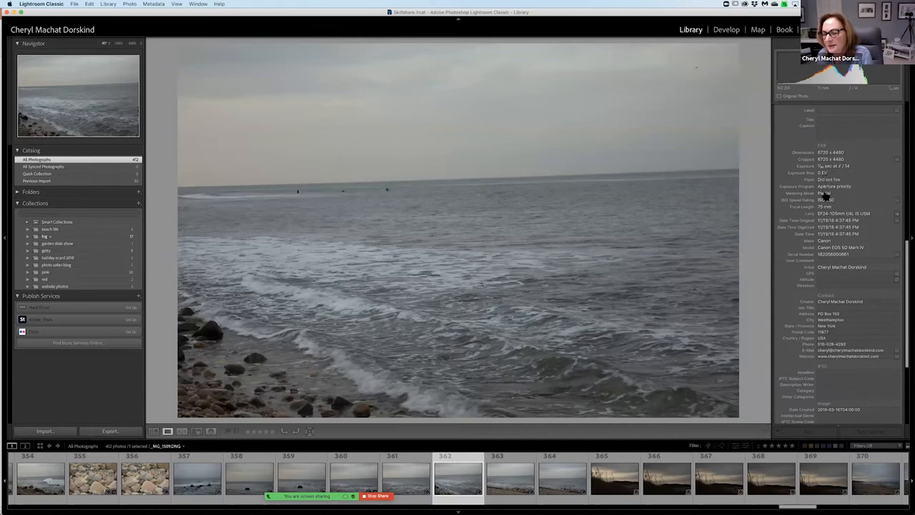
scroll(837, 219, up, 1)
scroll(837, 219, down, 8)
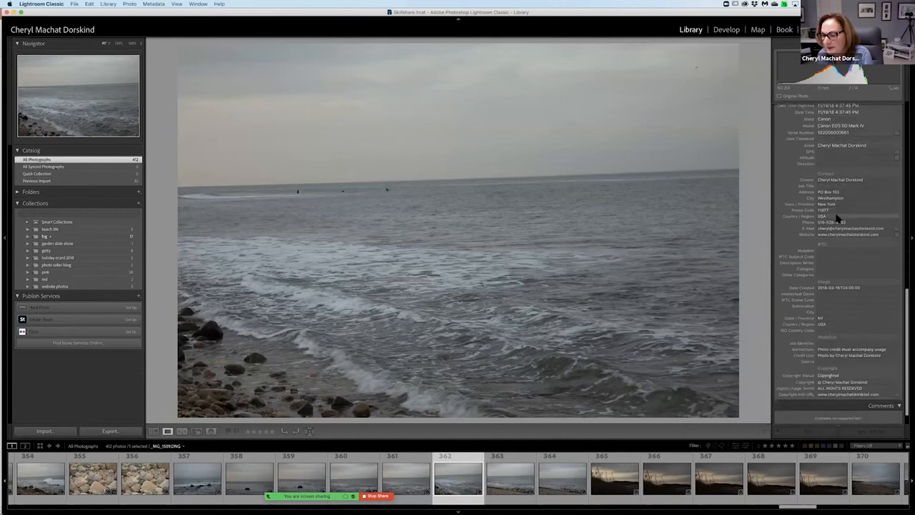
scroll(837, 218, up, 10)
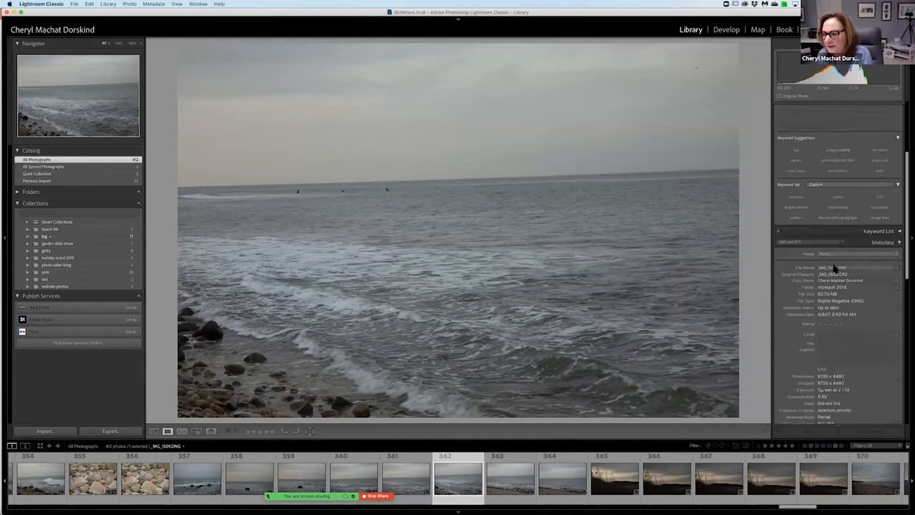
scroll(856, 264, up, 8)
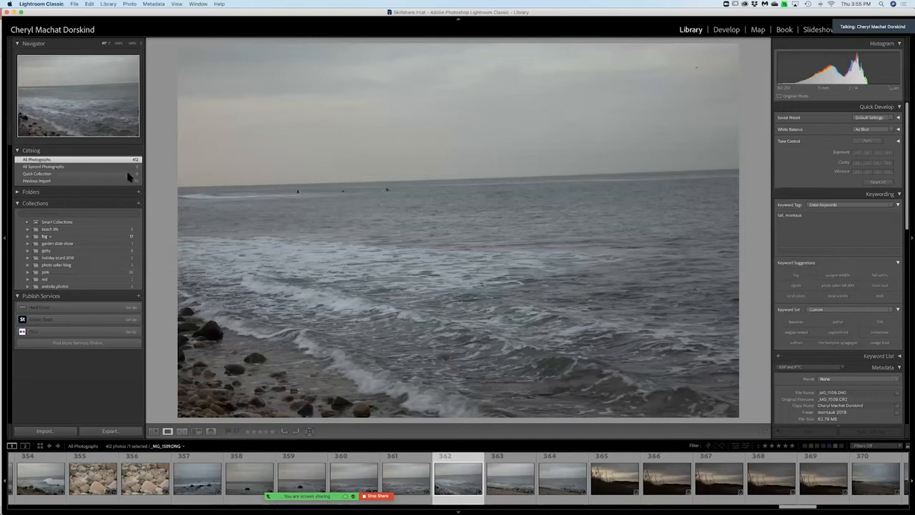
Return to the grid with the Navigator and keyword set collapsed, and expand the keyword list.
click(18, 43)
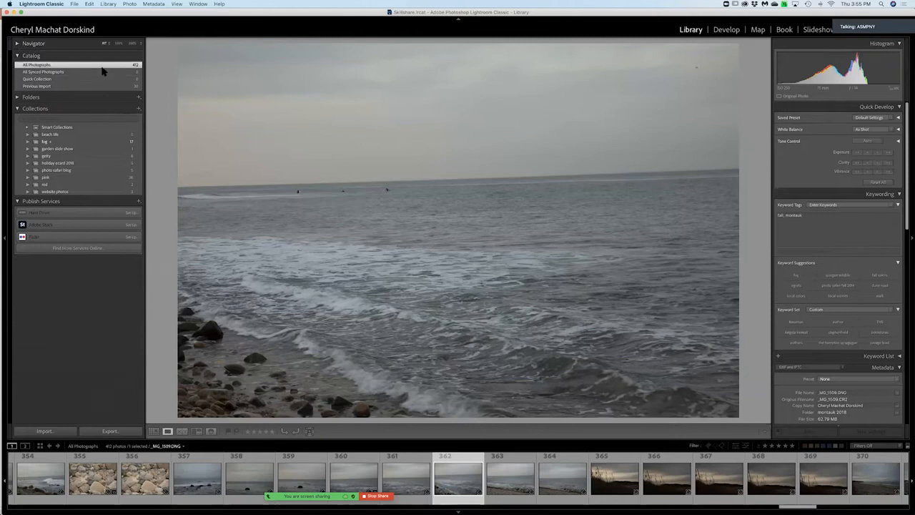
key(g)
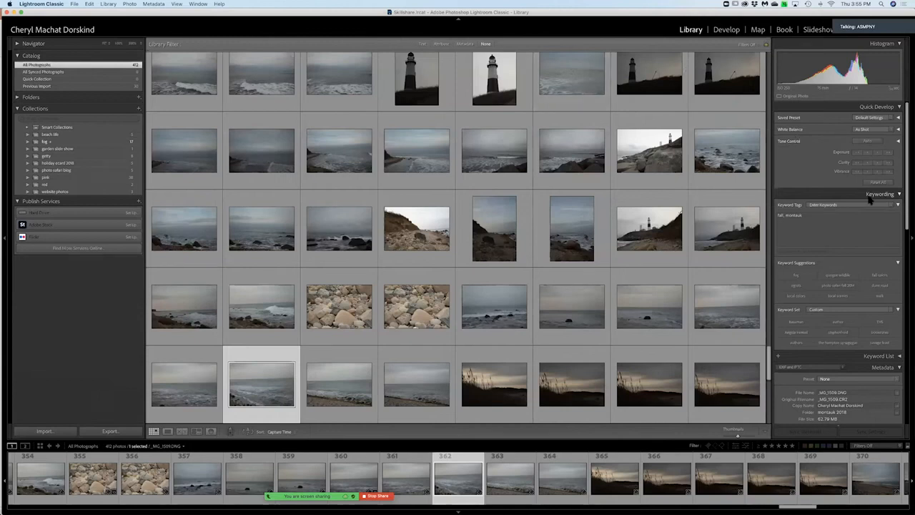
click(895, 246)
scroll(891, 307, down, 1)
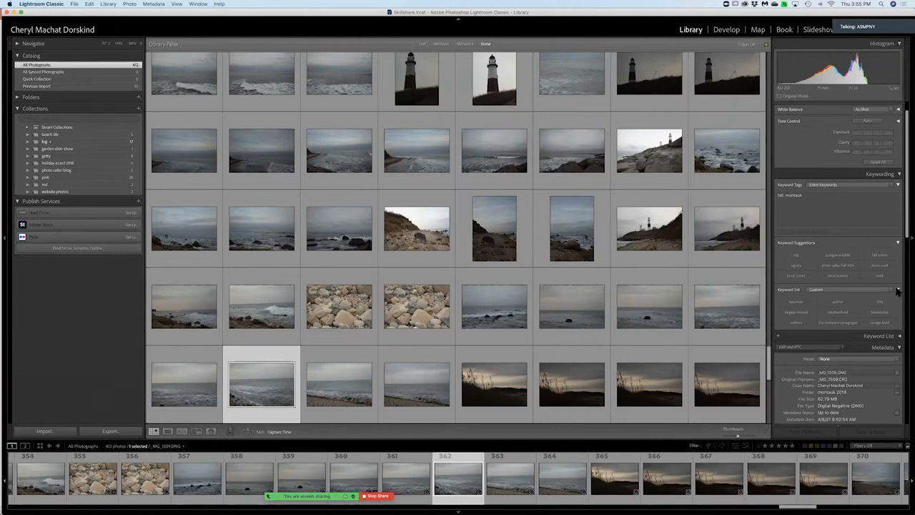
click(895, 291)
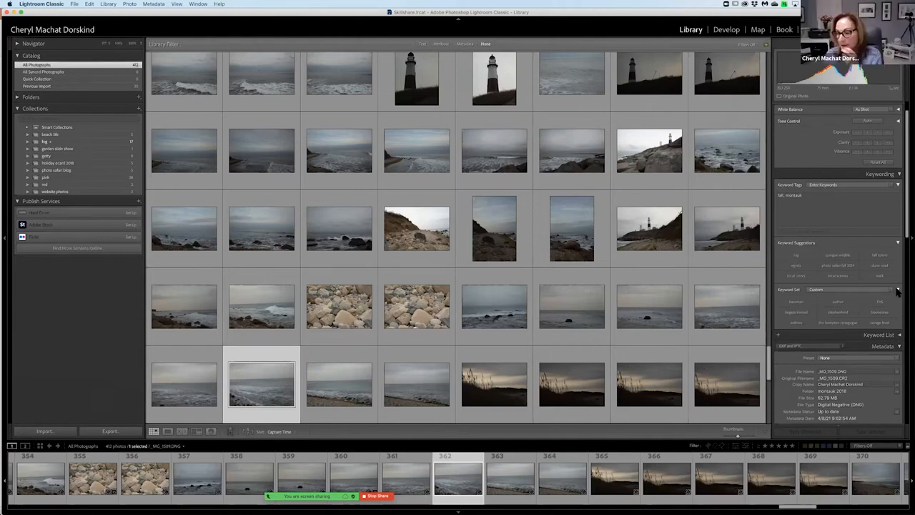
click(893, 290)
click(900, 301)
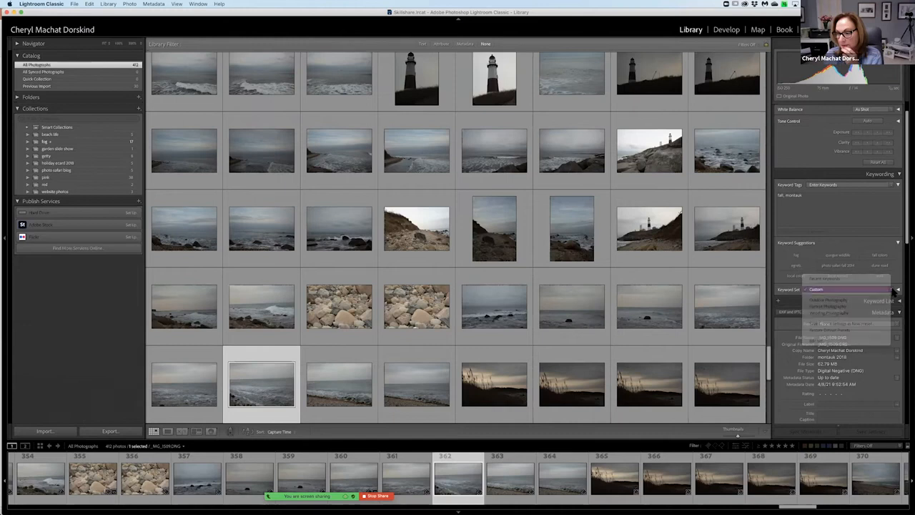
click(900, 301)
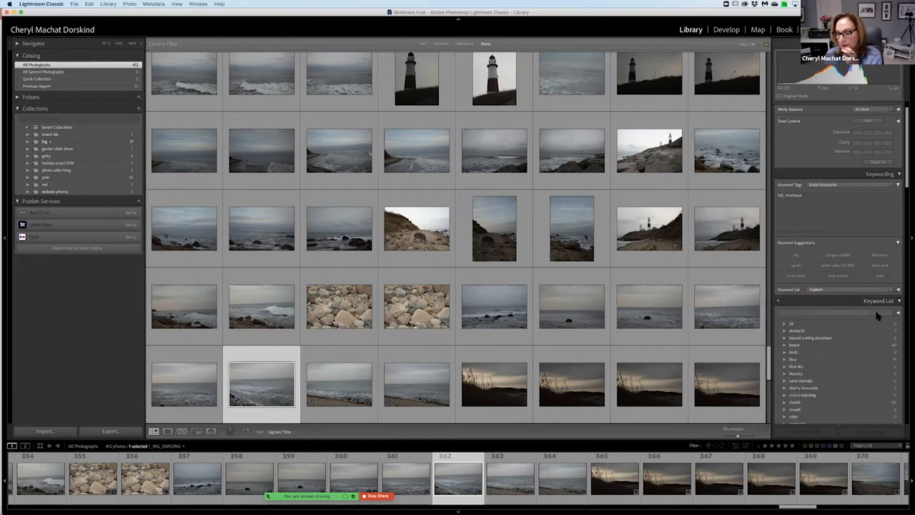
Browse the catalog's keyword list, highlight the minersville keyword, and collapse the list.
scroll(879, 313, down, 3)
scroll(878, 316, down, 4)
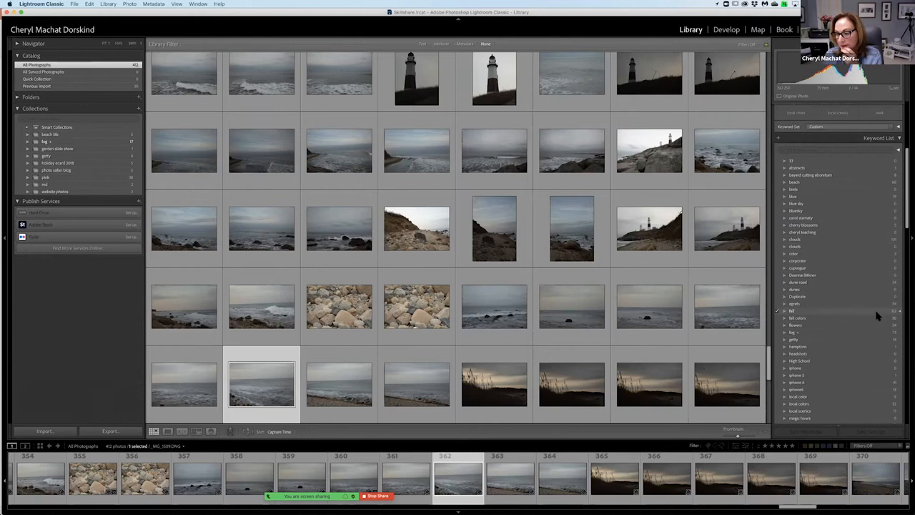
scroll(878, 315, down, 2)
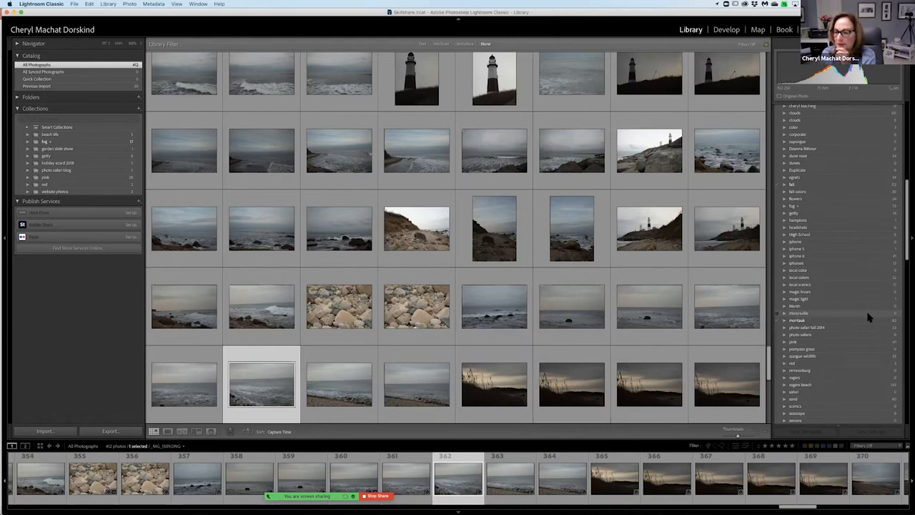
click(782, 313)
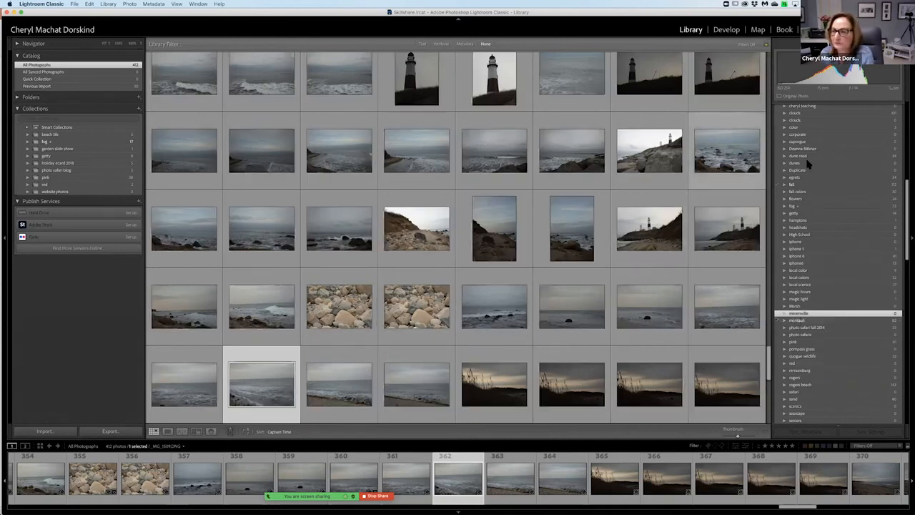
scroll(812, 166, up, 5)
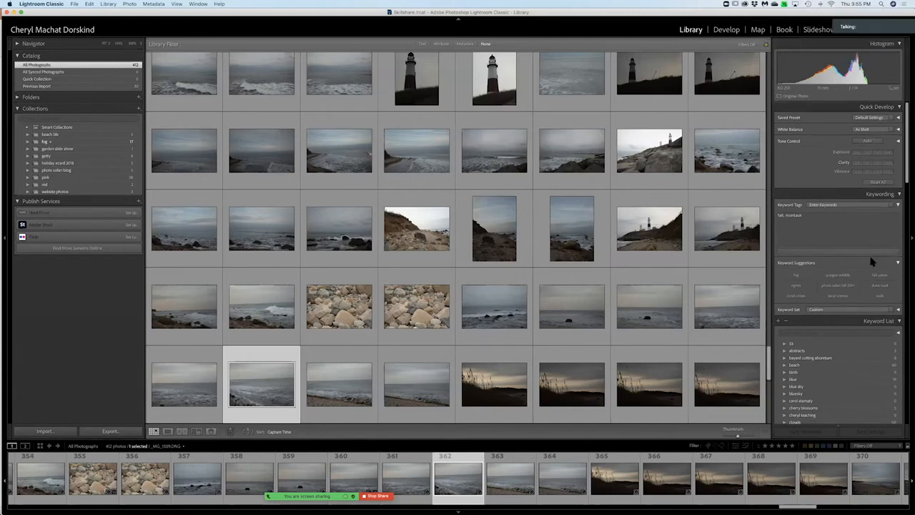
click(900, 322)
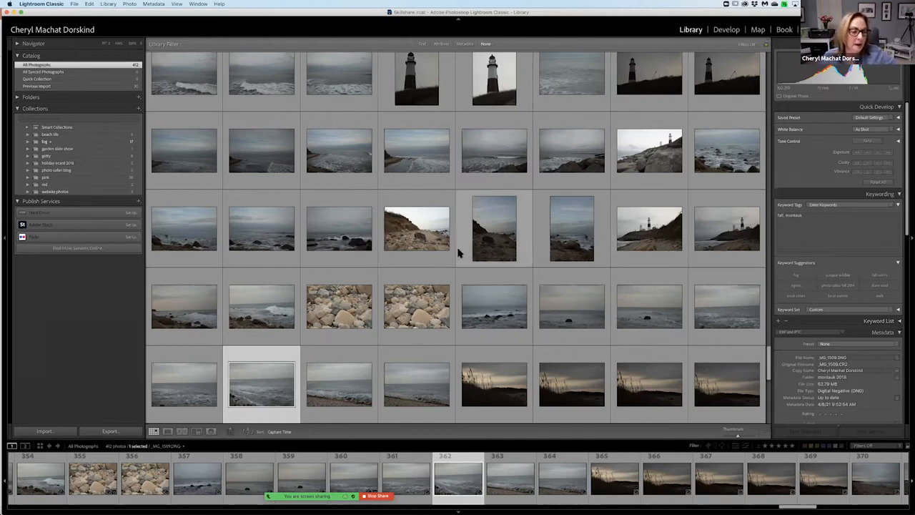
Open the fog collection and start exporting it as a catalog.
mouse_move(468, 505)
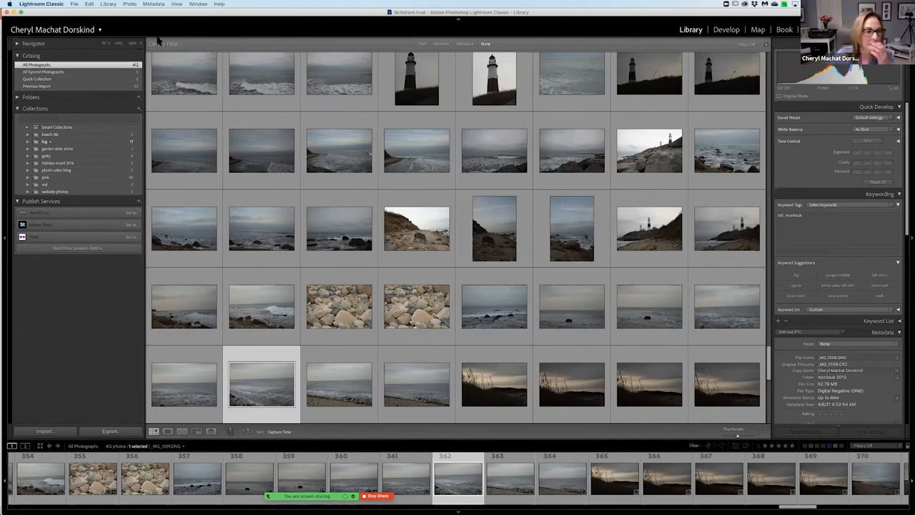
click(108, 143)
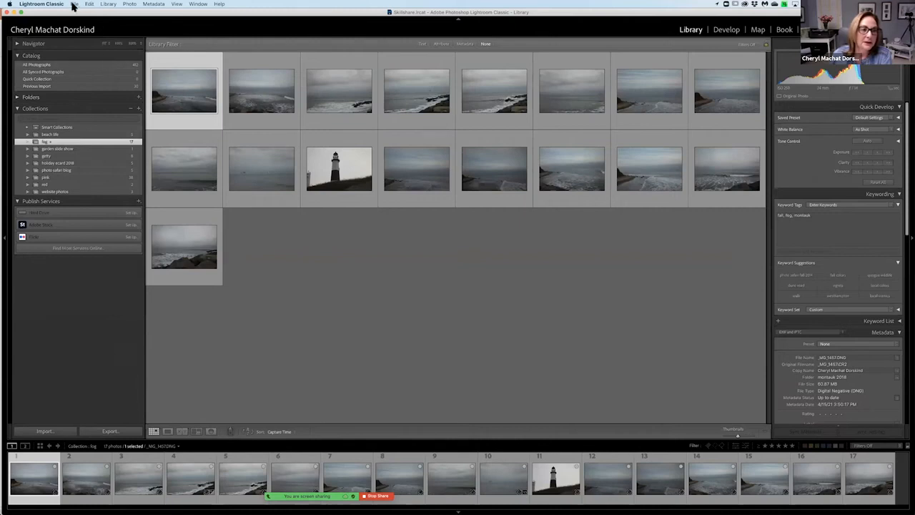
click(74, 4)
click(73, 5)
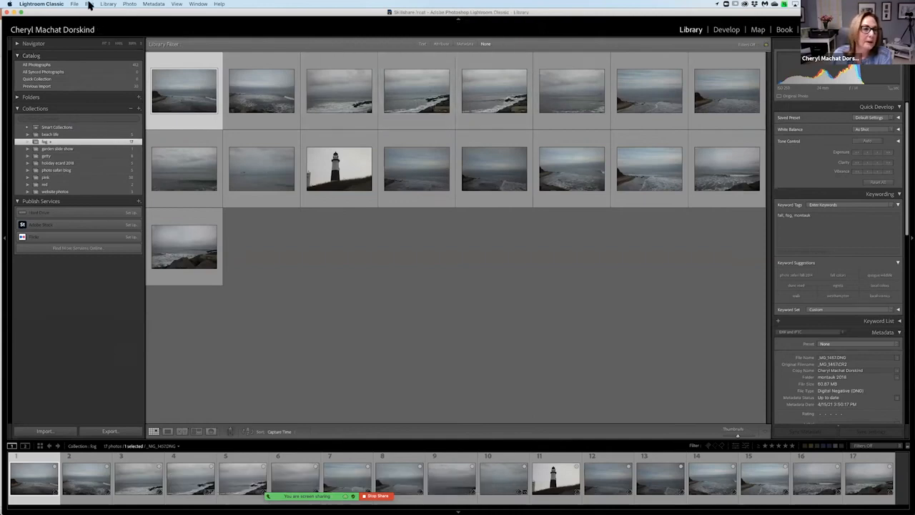
click(75, 5)
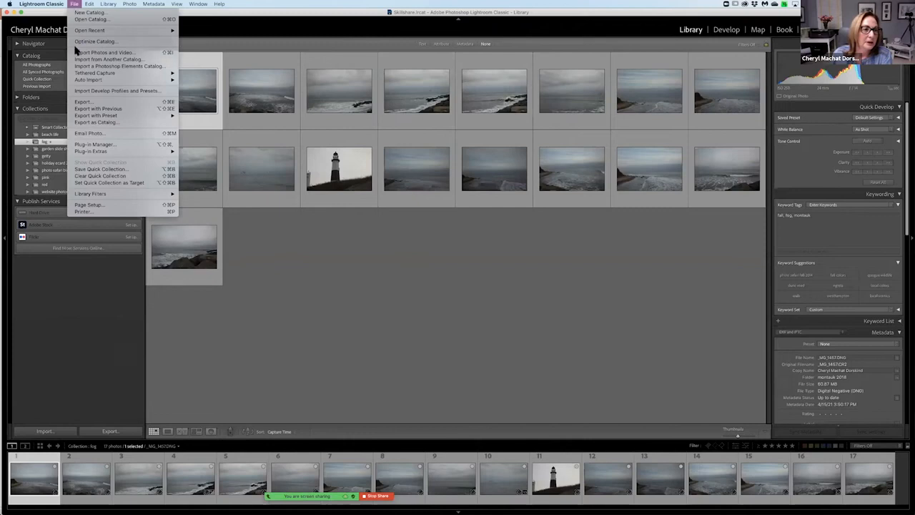
click(83, 123)
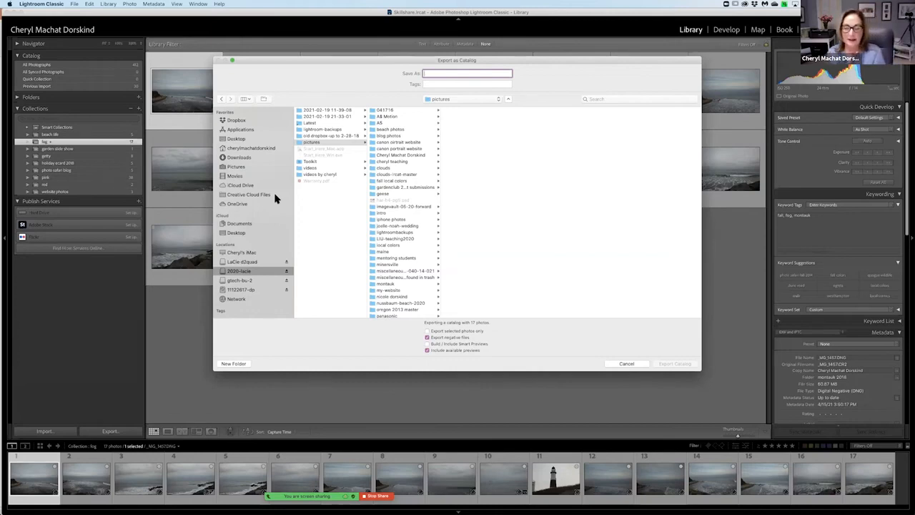
Export the catalog as fog to the iCloud Desktop, with selected photos only, negative files, Smart Previews and available previews.
click(256, 234)
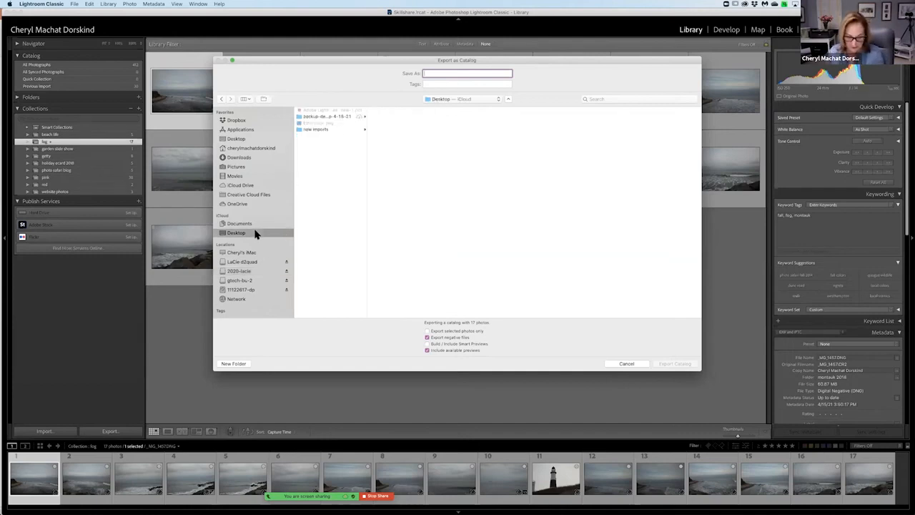
text(fog)
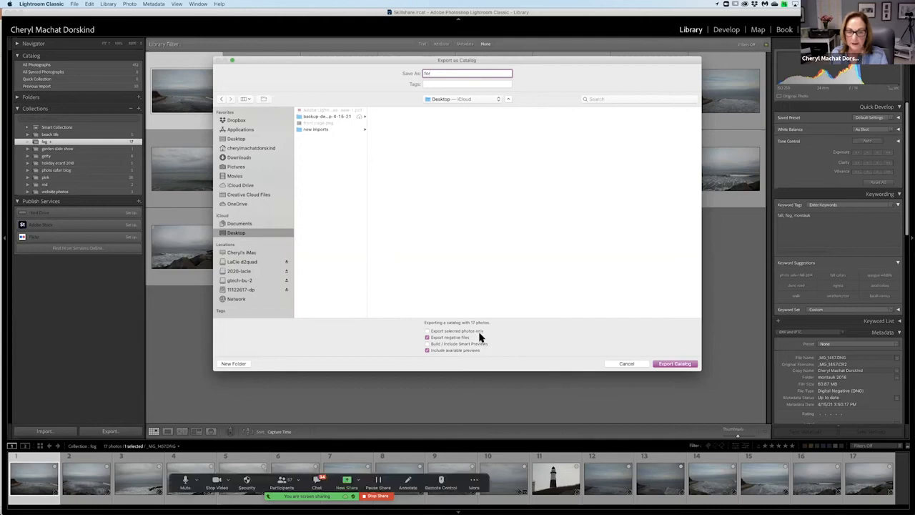
click(428, 331)
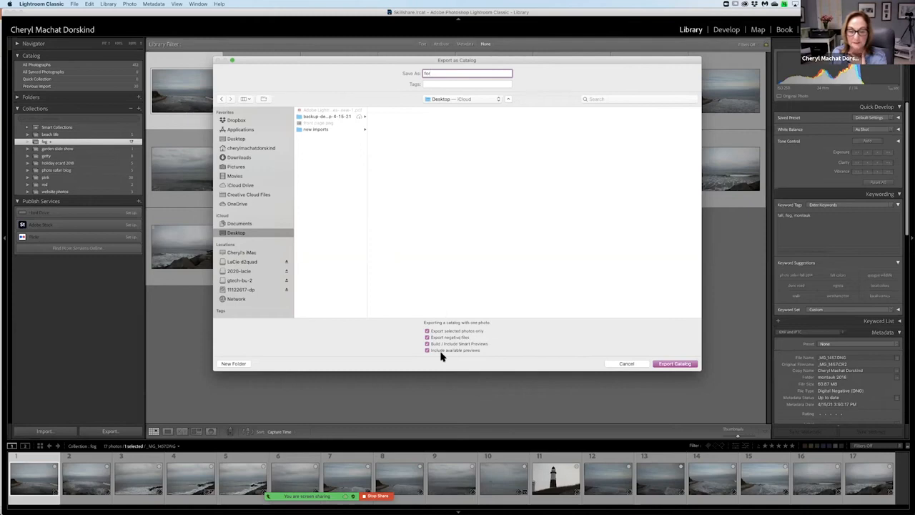
click(670, 365)
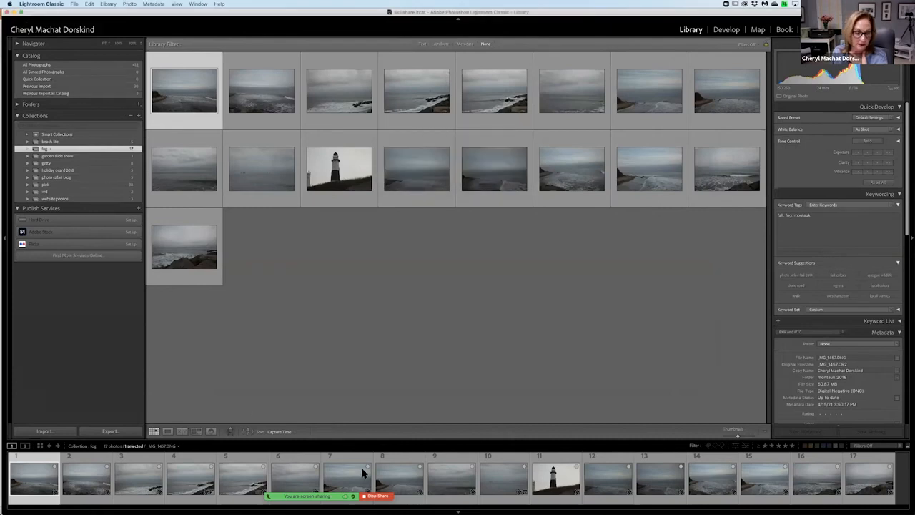
Switch to Finder, open the exported catalog folder on the iCloud Desktop, and examine its catalog, preview files and image vault folder.
click(409, 501)
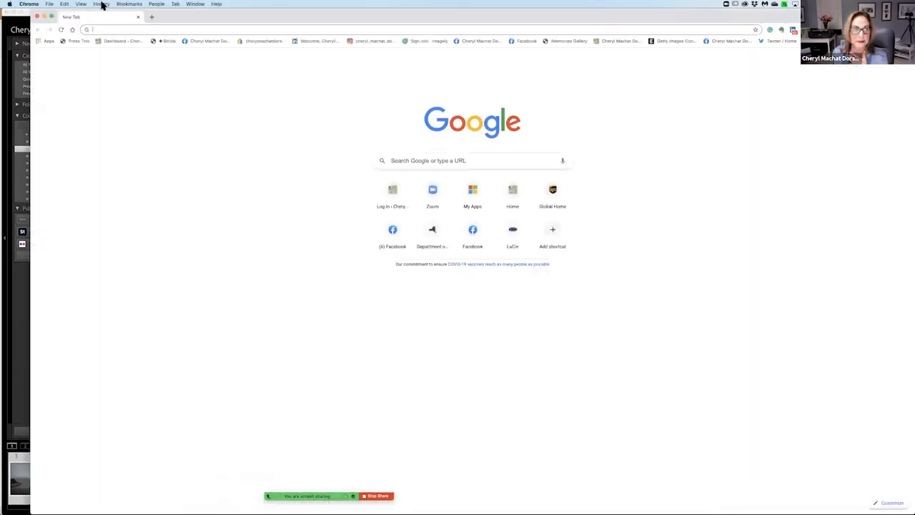
key(super+q)
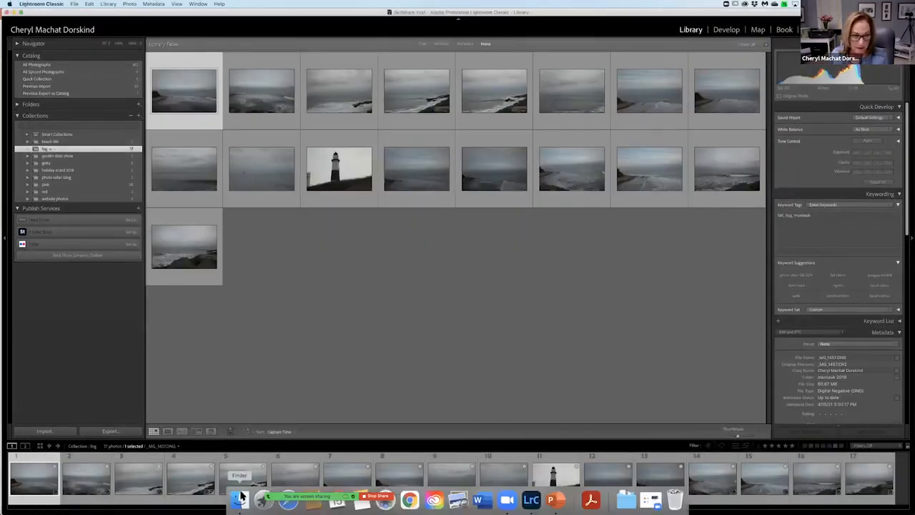
click(240, 498)
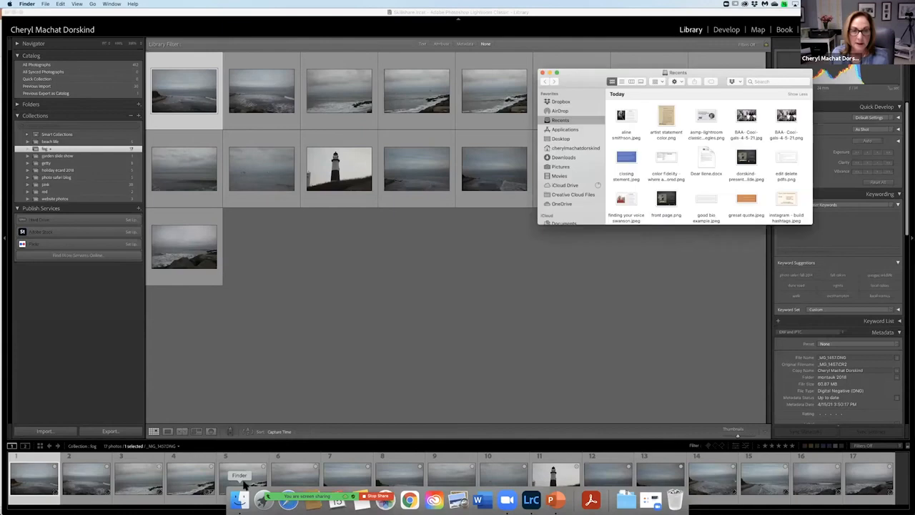
scroll(574, 184, down, 3)
click(572, 185)
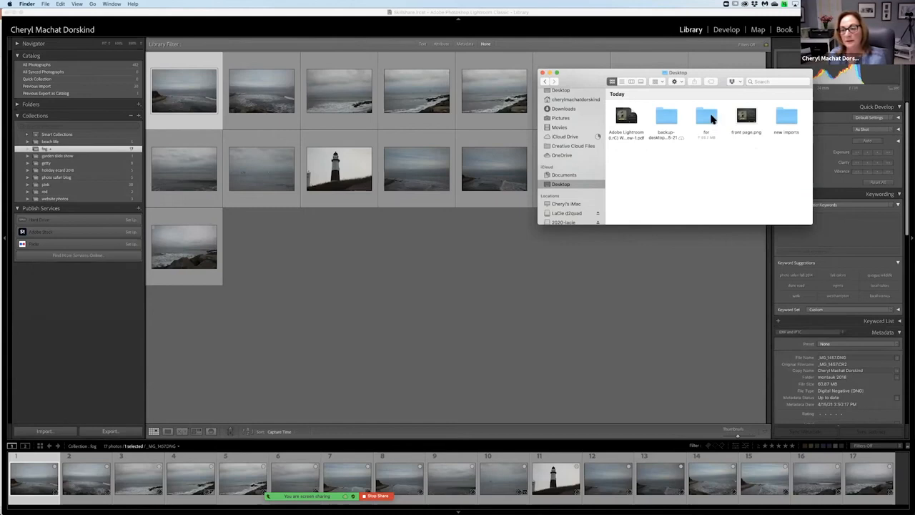
double_click(711, 118)
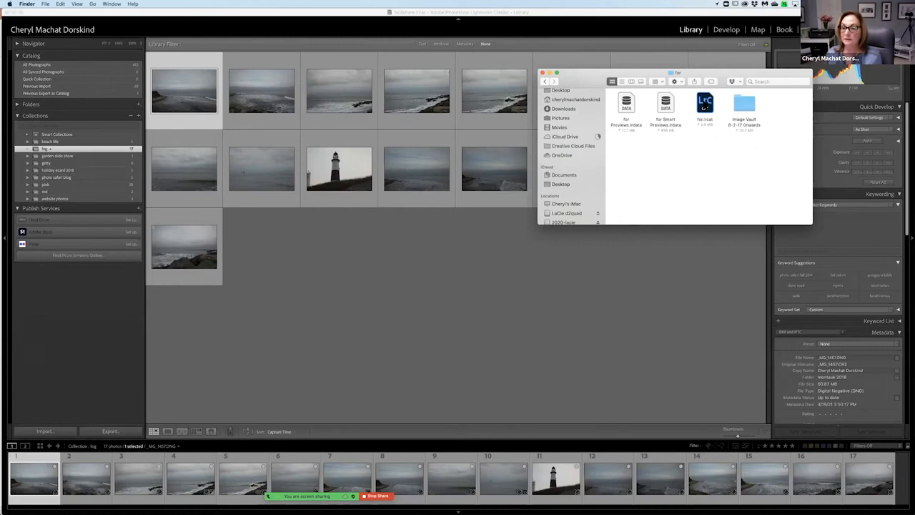
click(746, 107)
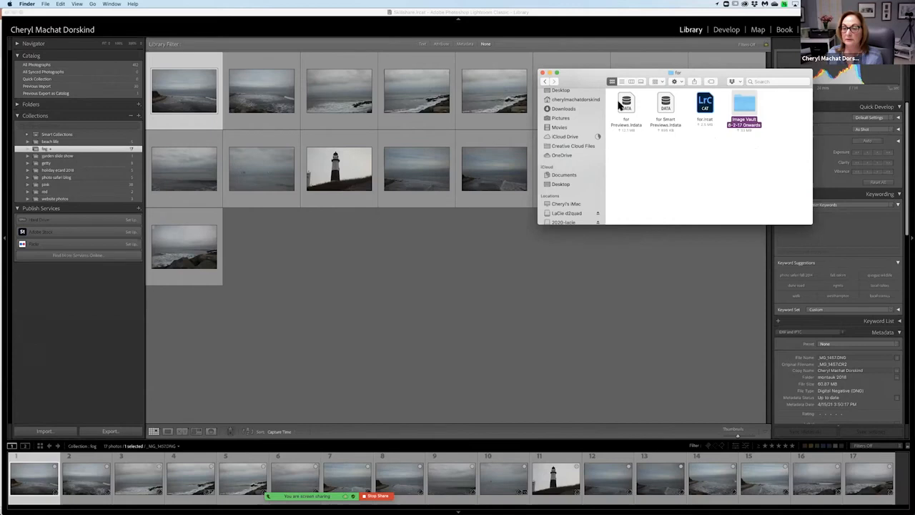
drag(590, 80, 370, 86)
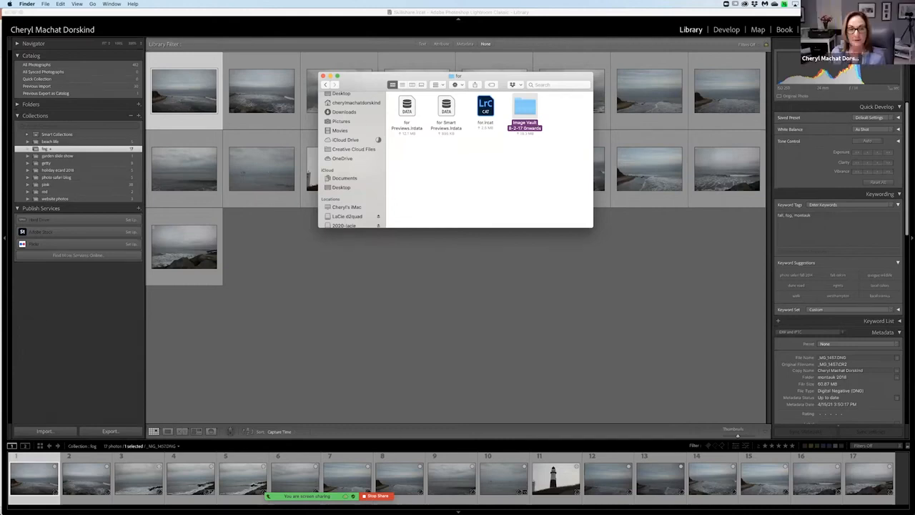
mouse_move(434, 500)
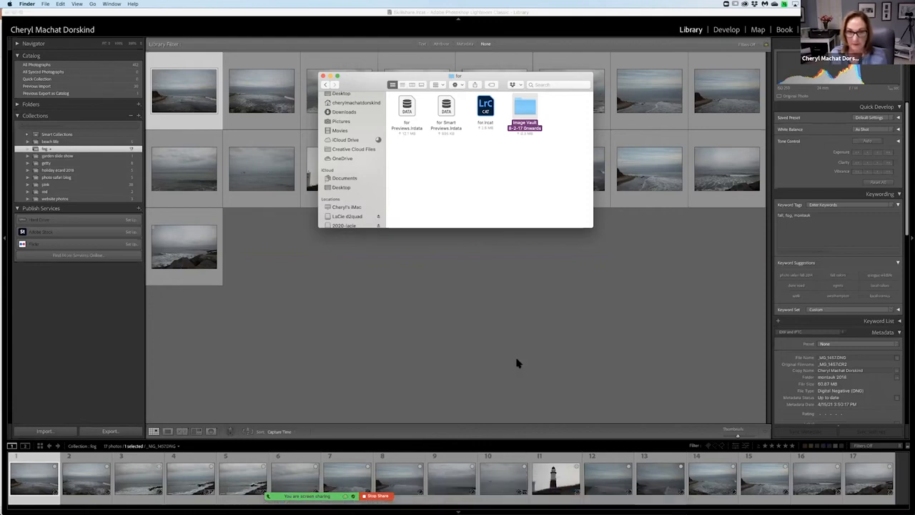
click(477, 179)
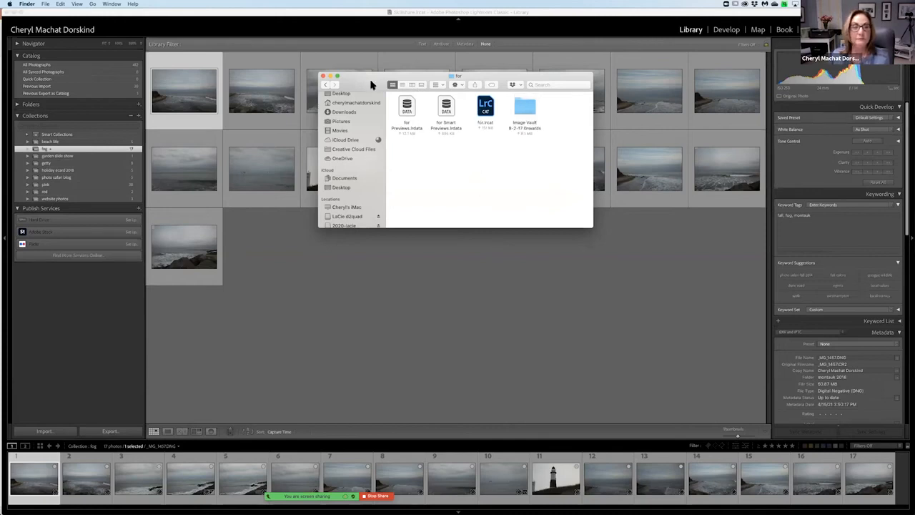
Return to the Desktop and rename the exported catalog folder as fog.
click(326, 84)
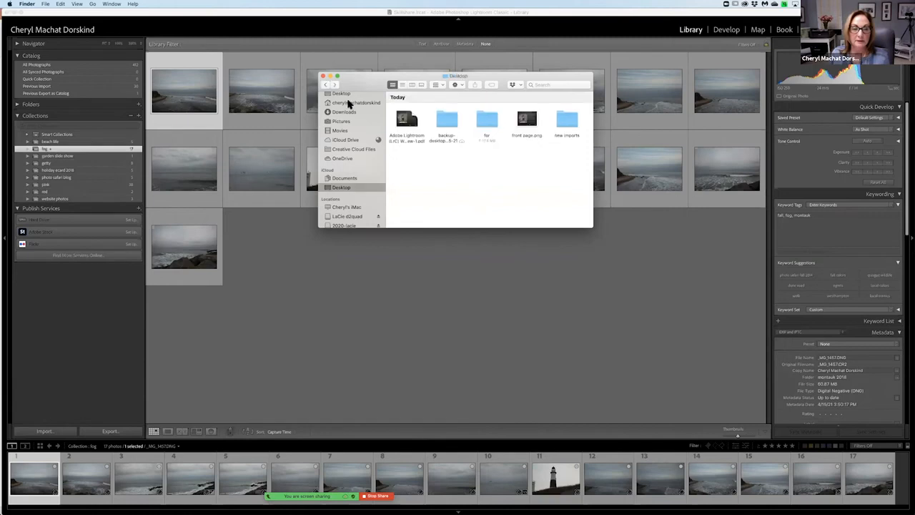
click(485, 139)
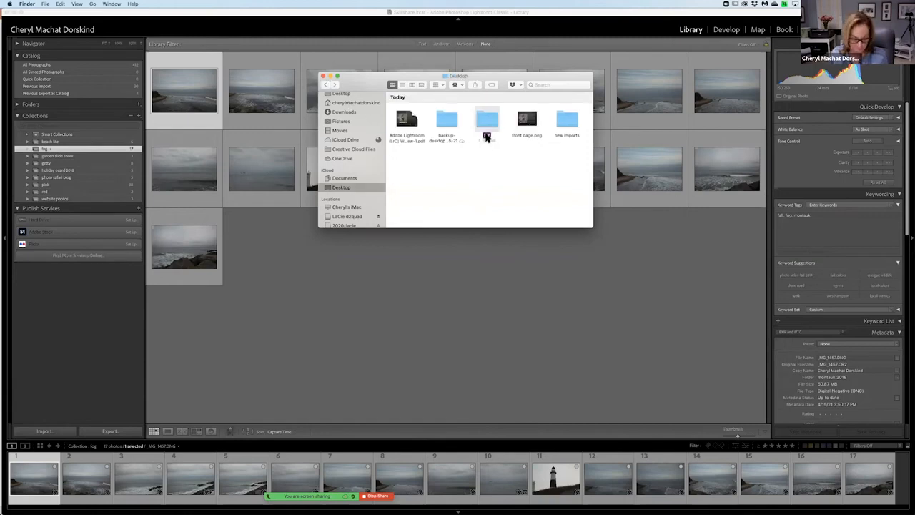
right_click(486, 137)
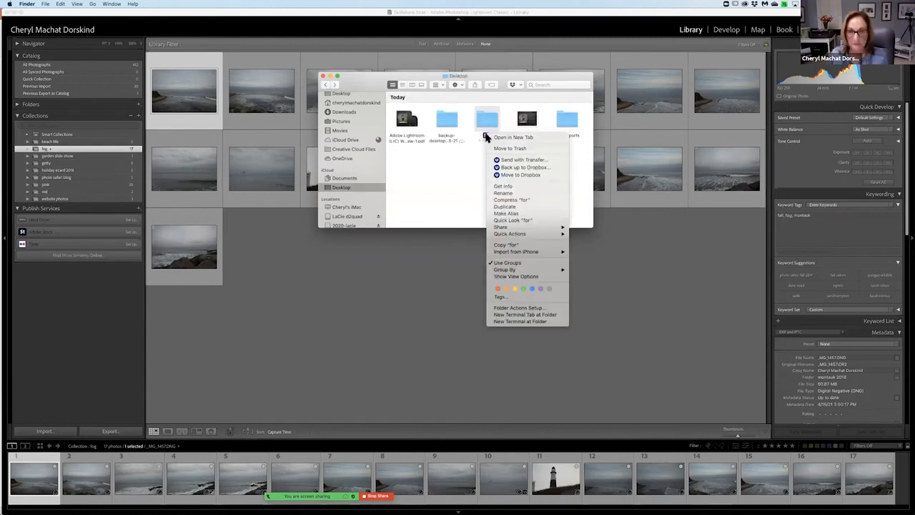
click(504, 193)
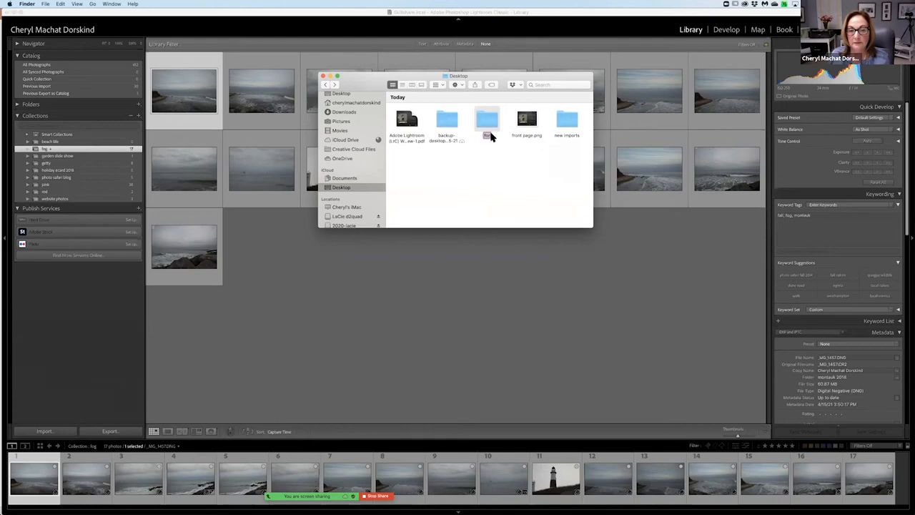
text(fog)
click(500, 174)
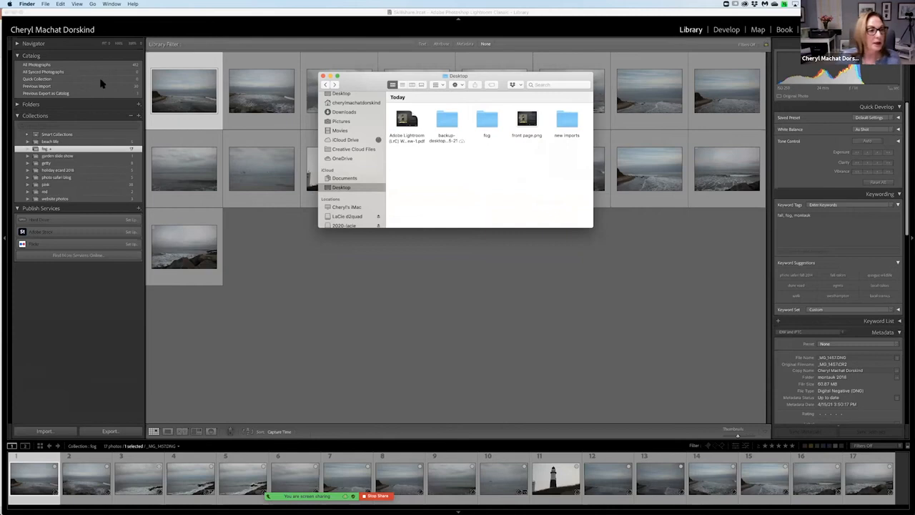
Switch back to Lightroom Classic and quit it.
click(46, 5)
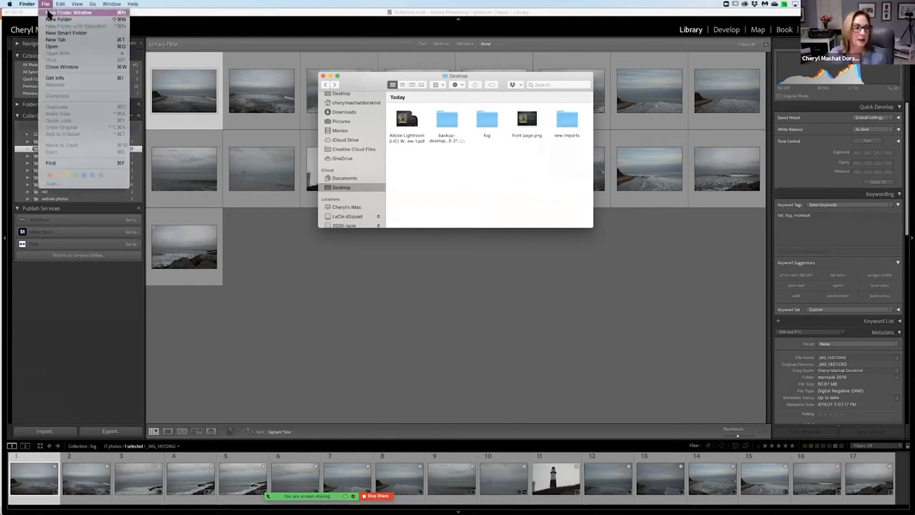
click(271, 237)
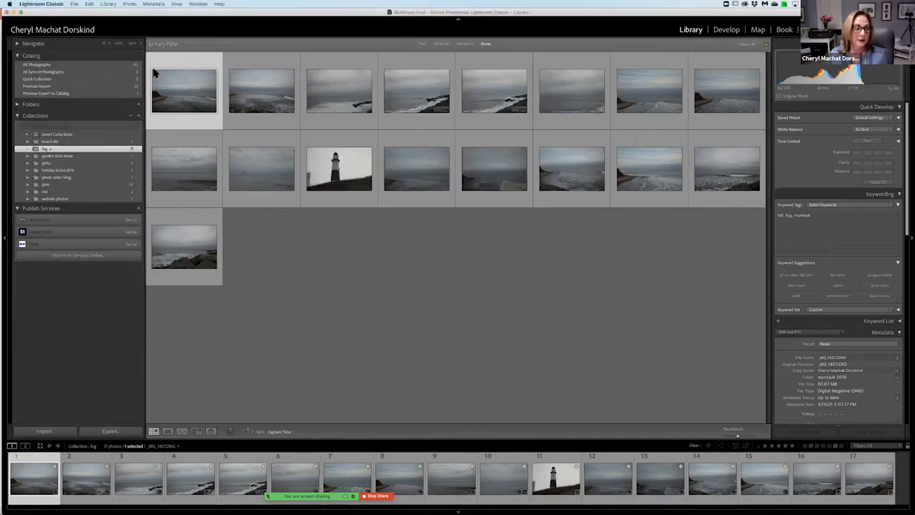
click(60, 7)
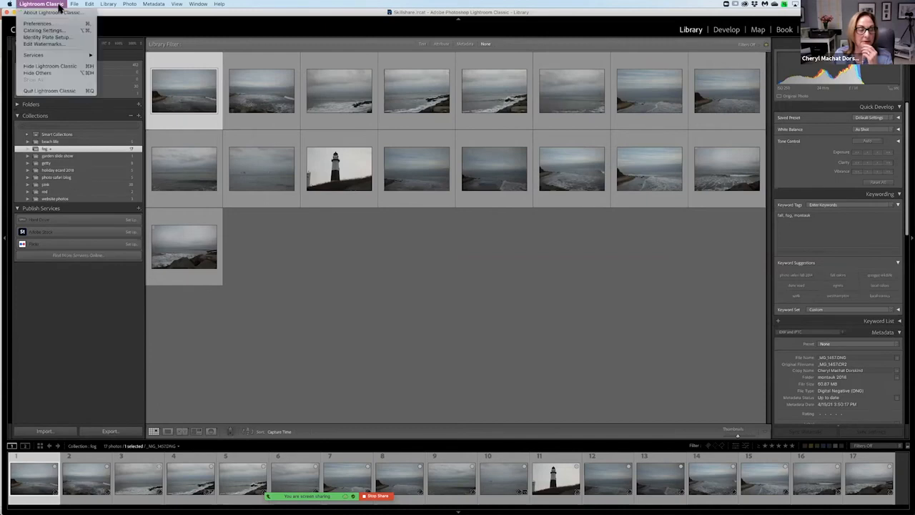
click(48, 92)
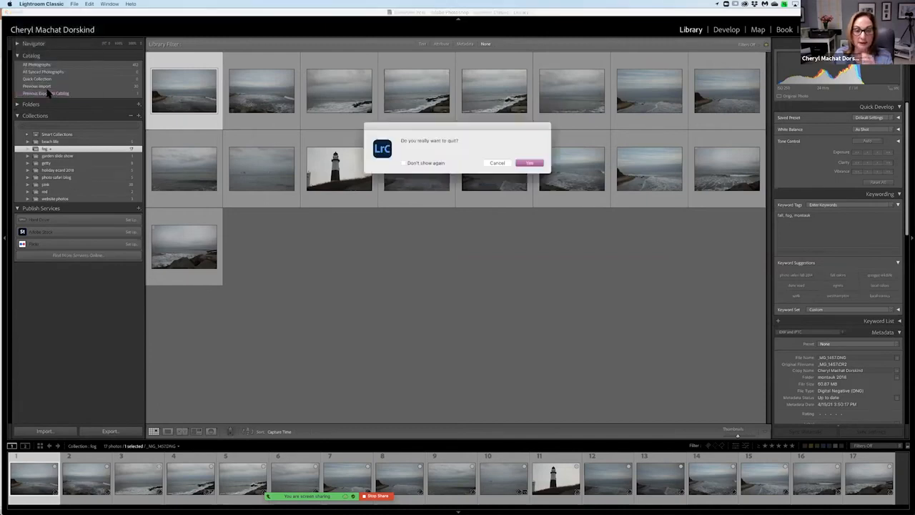
click(526, 163)
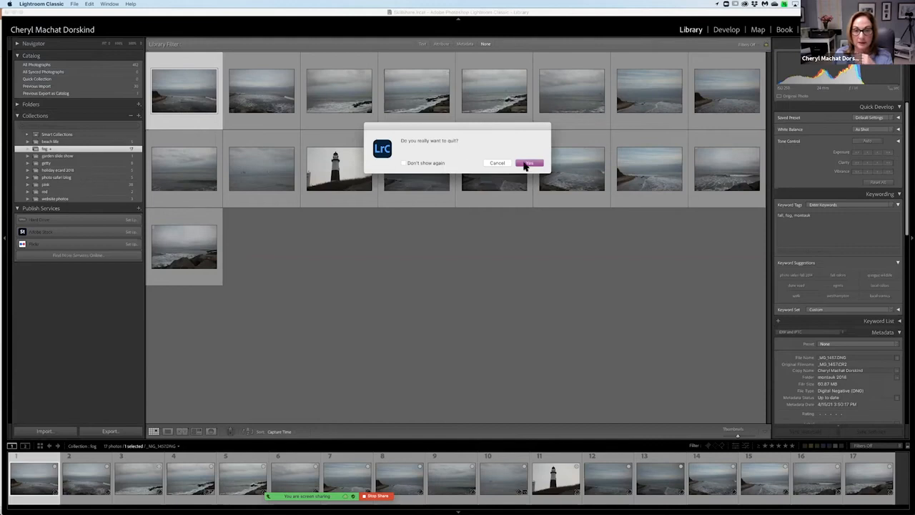
click(505, 194)
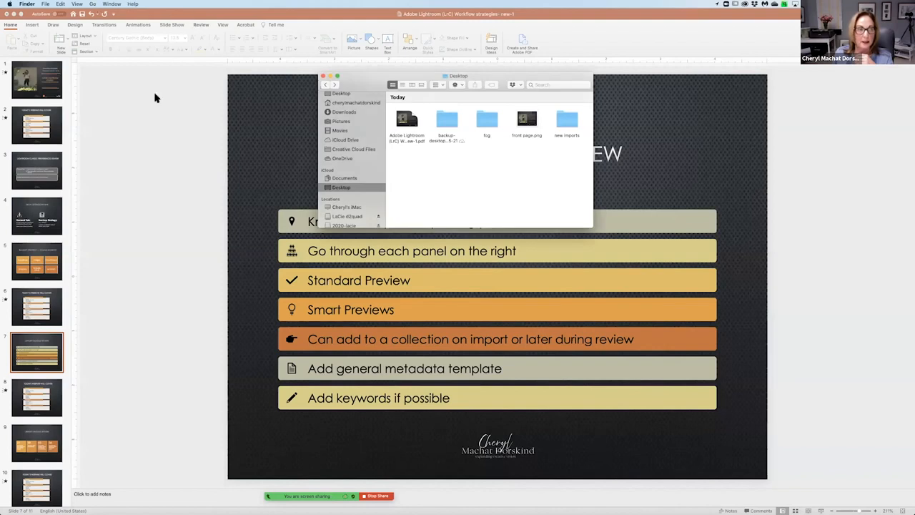
Relaunch Lightroom Classic and open the landscapes, seascapes, travel-2-2-2-v10 catalog.
mouse_move(490, 509)
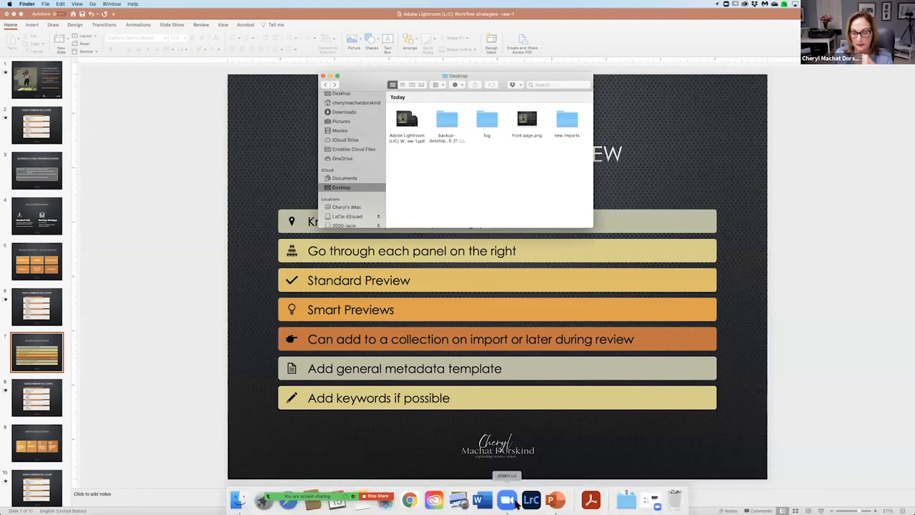
click(529, 501)
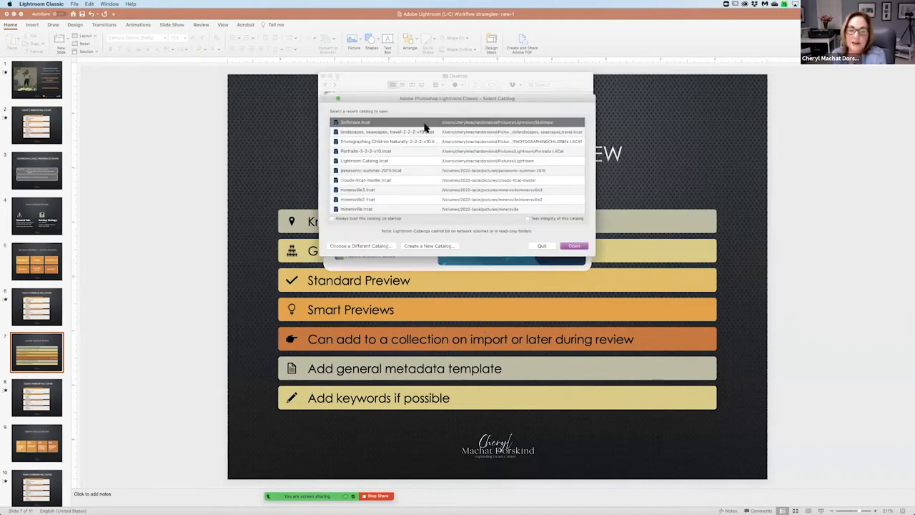
click(420, 132)
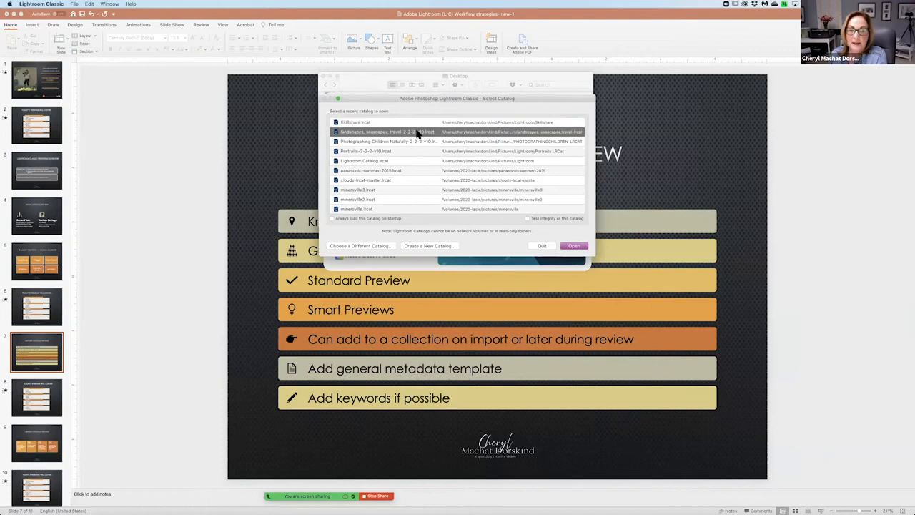
click(573, 247)
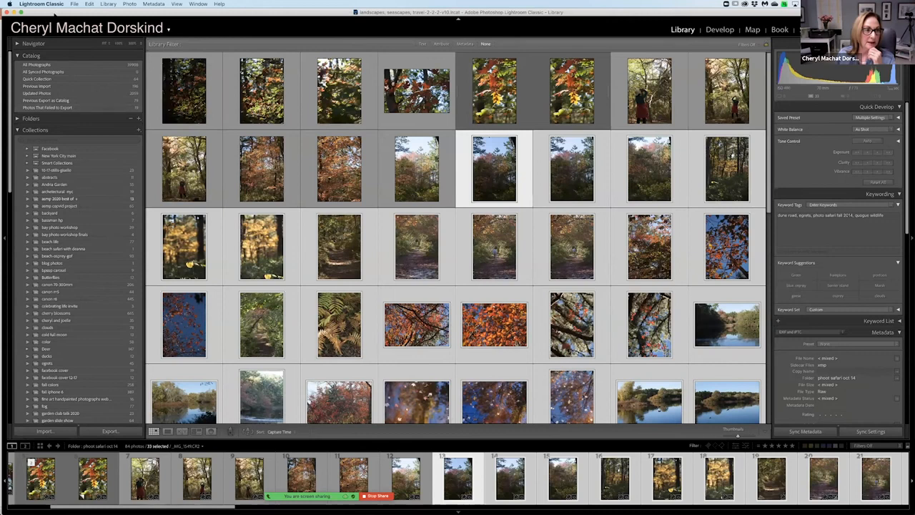
Import for.lrcat from the Desktop's fog folder, replacing metadata, develop settings and negative files, and preserving old settings as a virtual copy.
click(74, 5)
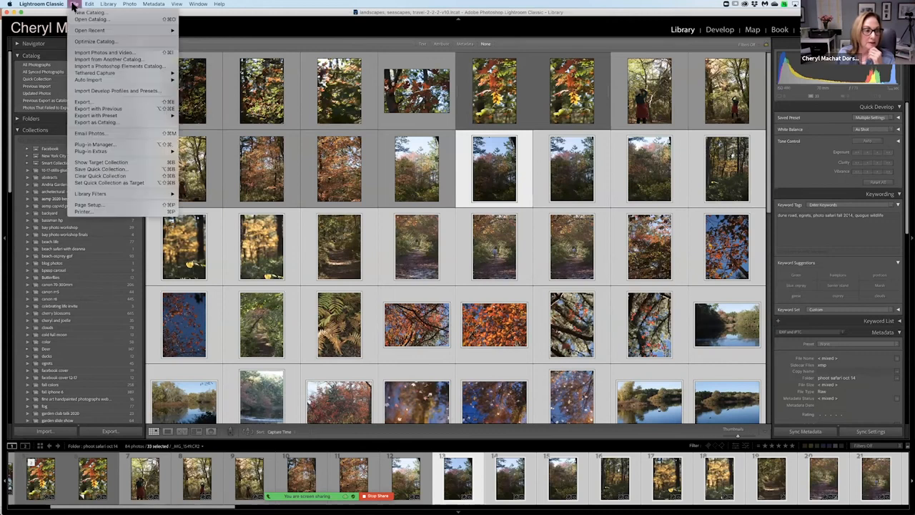
click(111, 61)
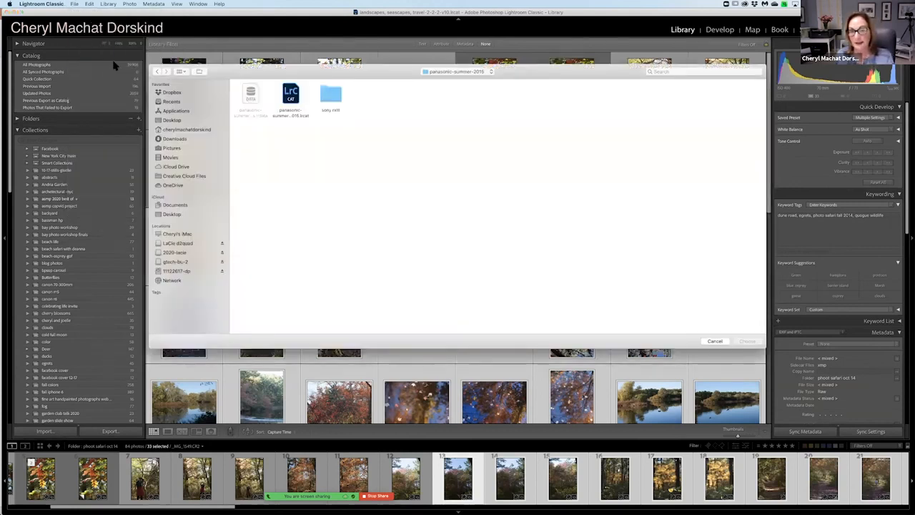
click(171, 215)
click(336, 96)
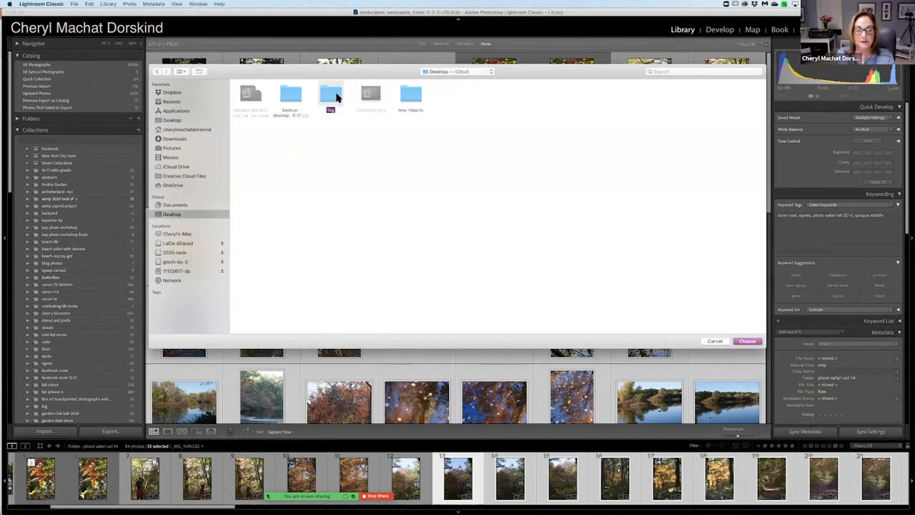
double_click(336, 96)
click(335, 98)
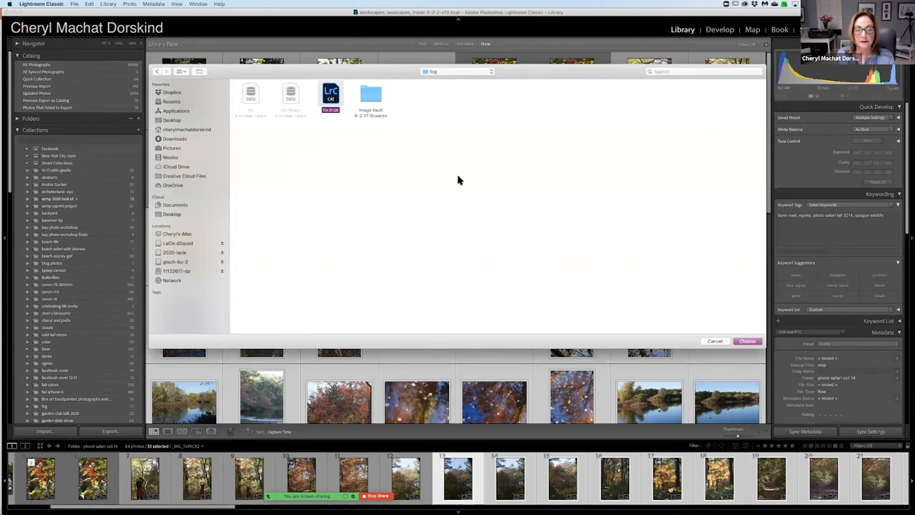
click(744, 342)
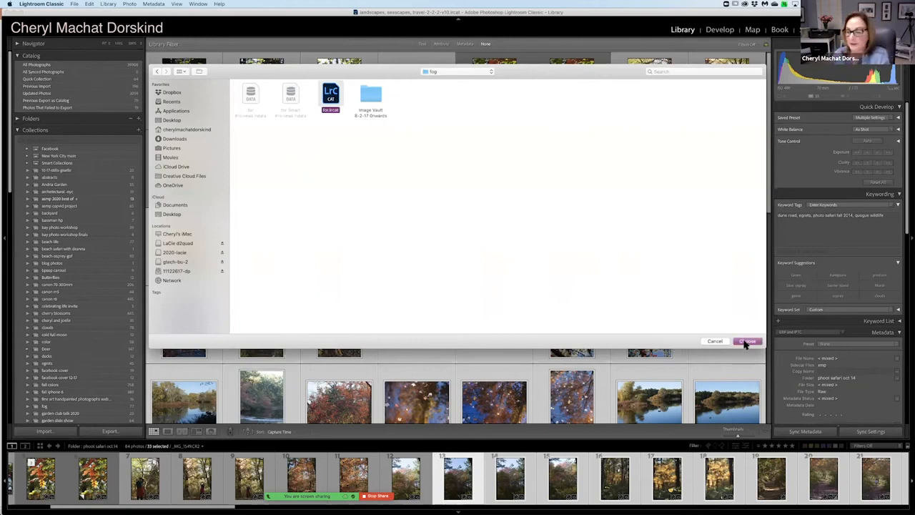
click(743, 342)
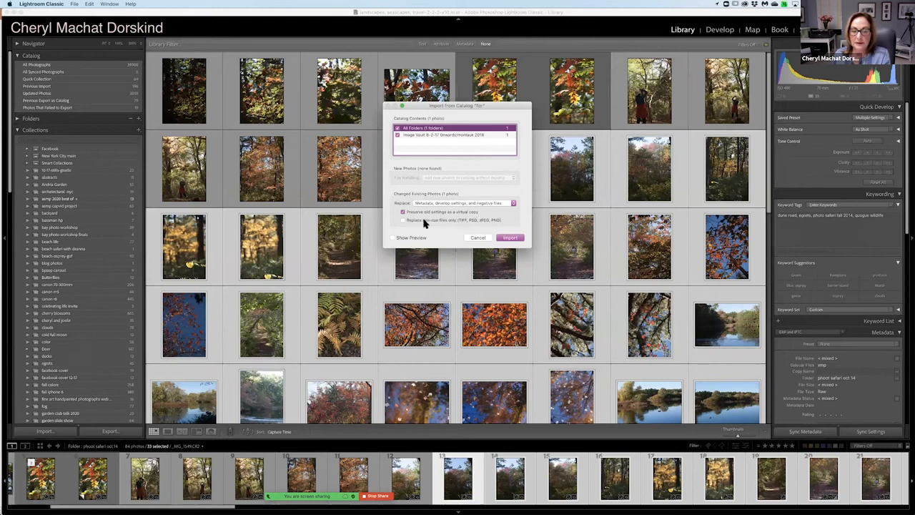
click(510, 238)
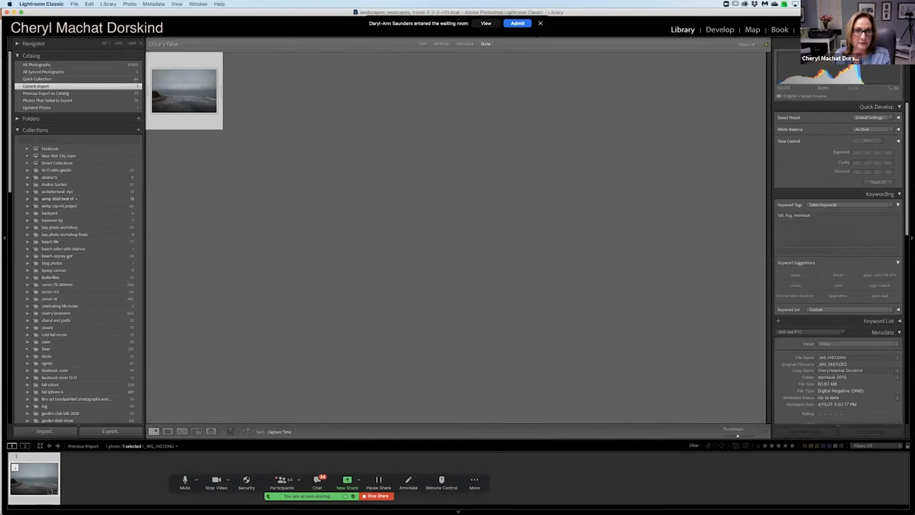
Admit the waiting participant to the Zoom meeting.
click(521, 23)
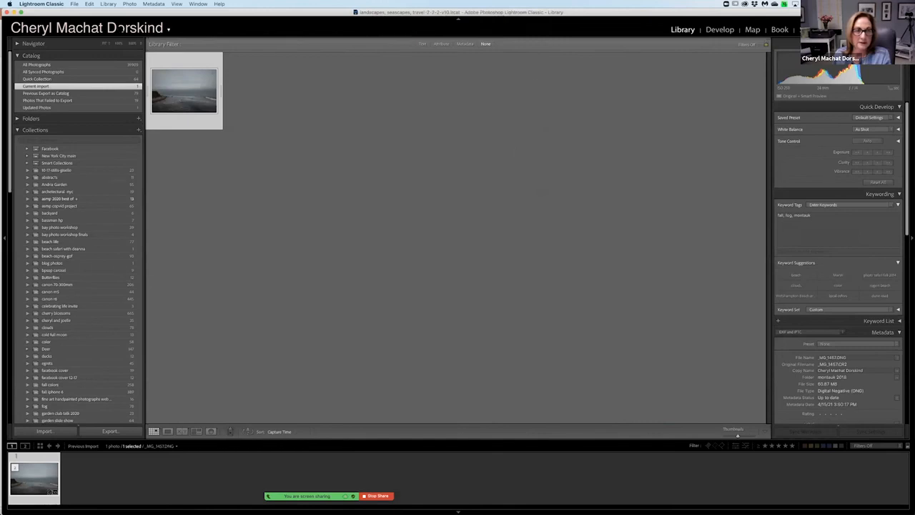
Begin another catalog import, browse the Image Vault 8-2-17 Onwards folder inside fog, and cancel the import.
click(75, 4)
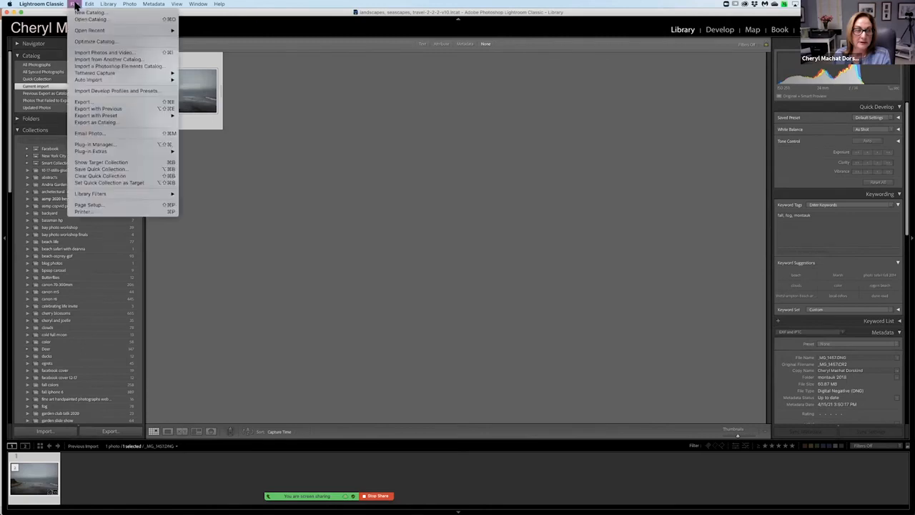
click(94, 62)
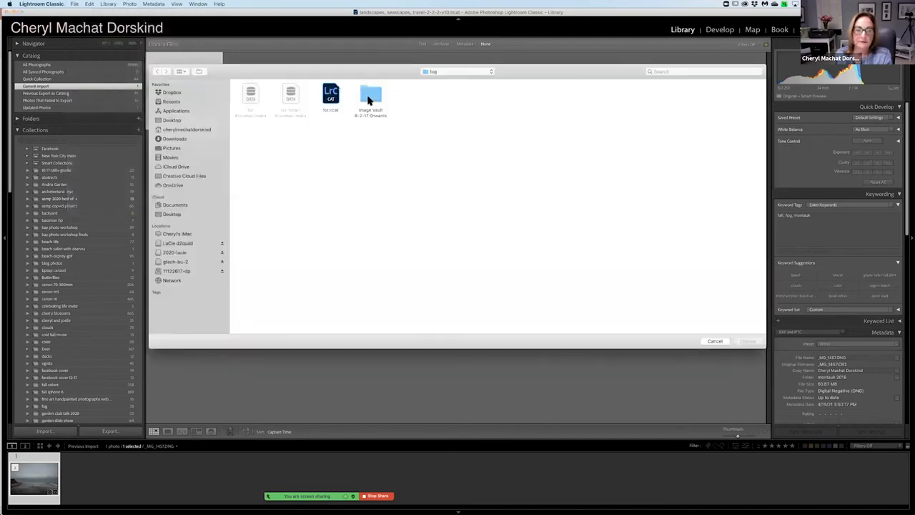
click(370, 100)
double_click(371, 100)
double_click(254, 96)
click(158, 72)
click(708, 341)
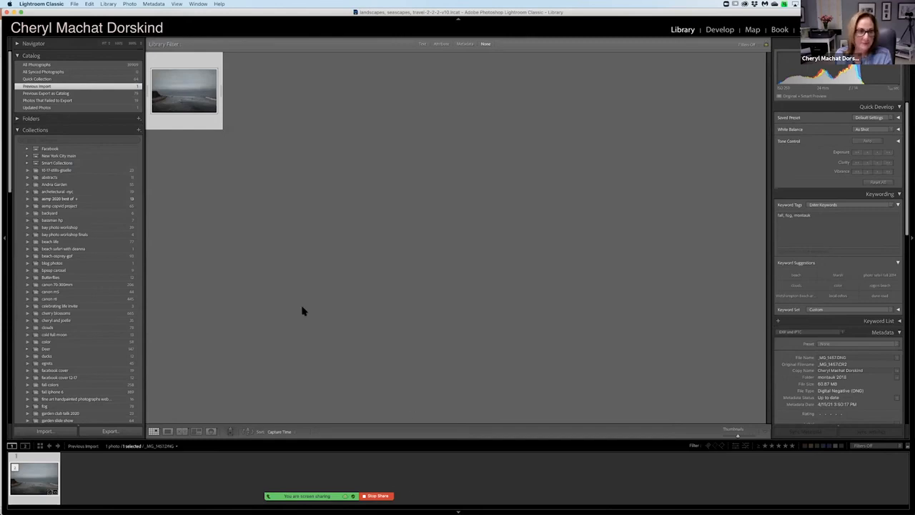
Relaunch Lightroom Classic with the recent Skillshare.lrcat catalog, skipping the backup of the current catalog.
click(76, 4)
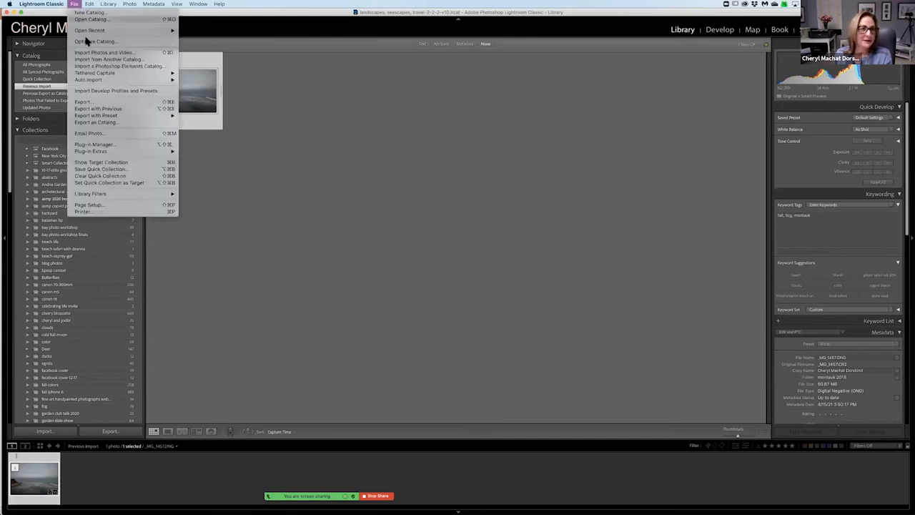
mouse_move(89, 31)
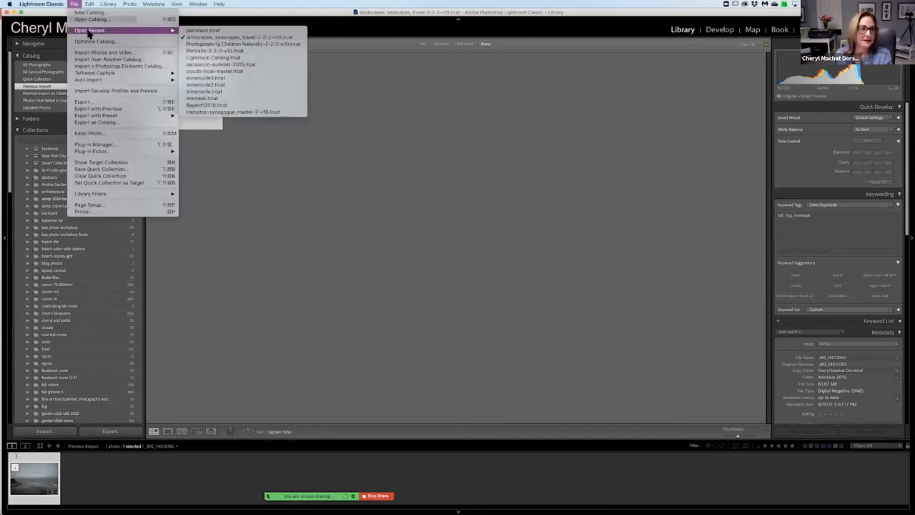
click(202, 31)
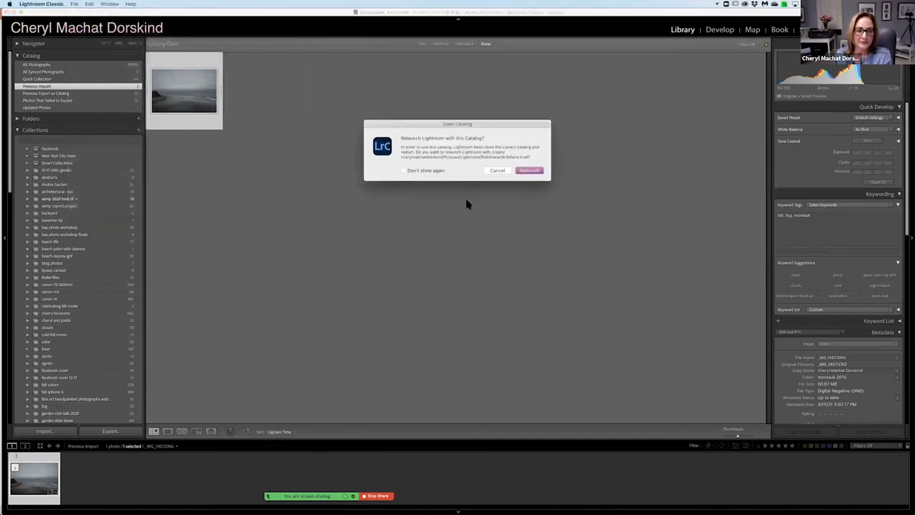
click(527, 170)
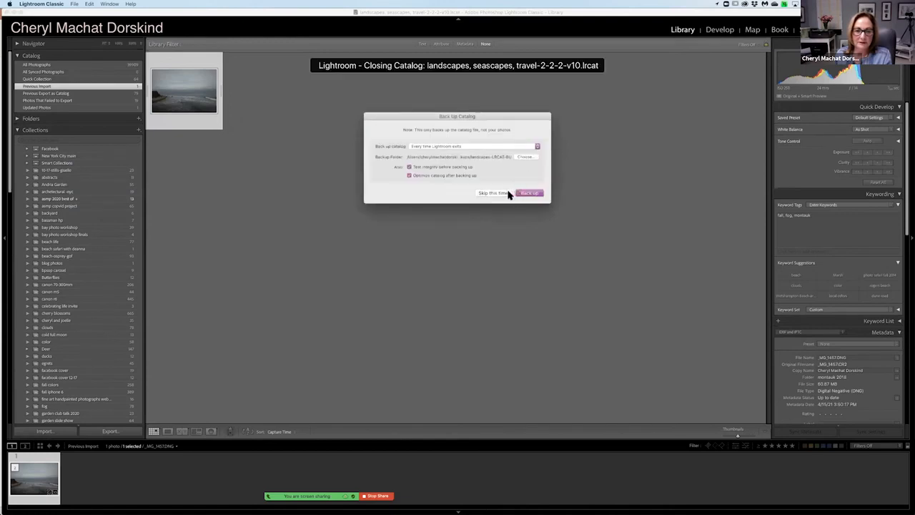
click(507, 194)
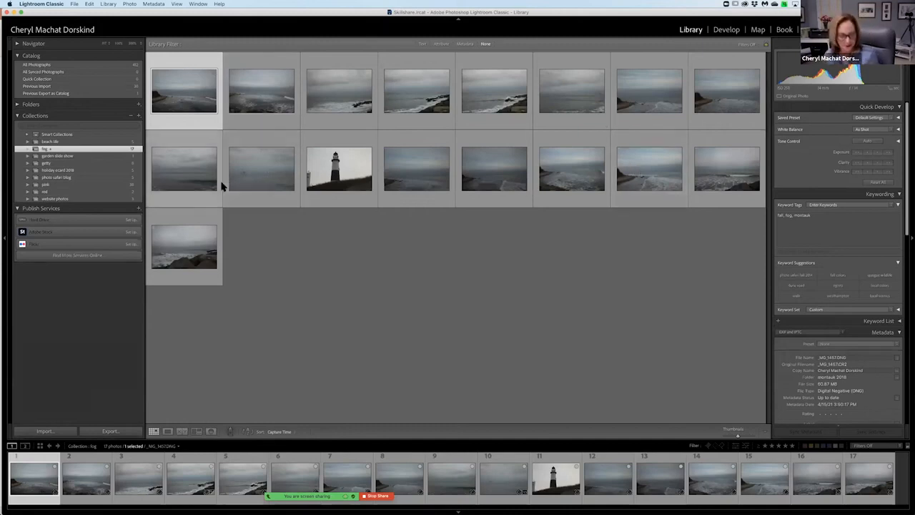
Export all photos in the fog collection as a catalog named fog2 to the Desktop, including negative files, Smart Previews and available previews.
key(super+a)
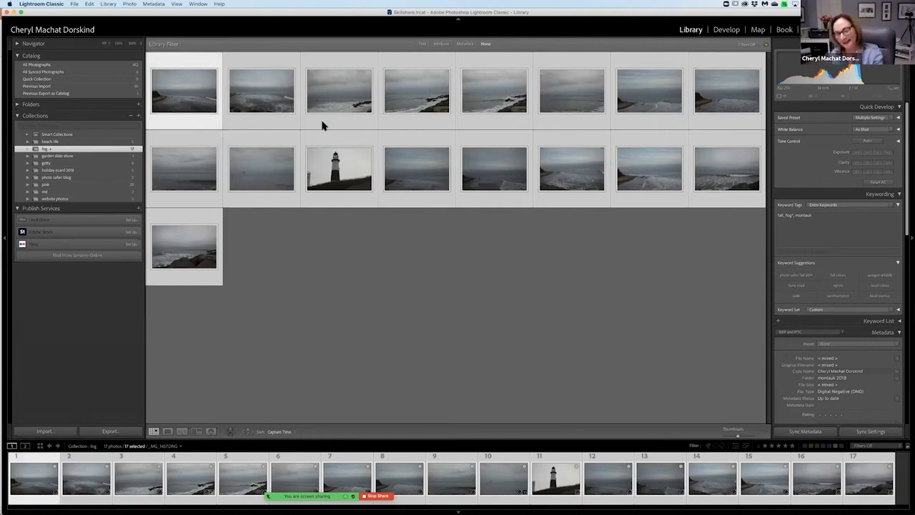
click(75, 4)
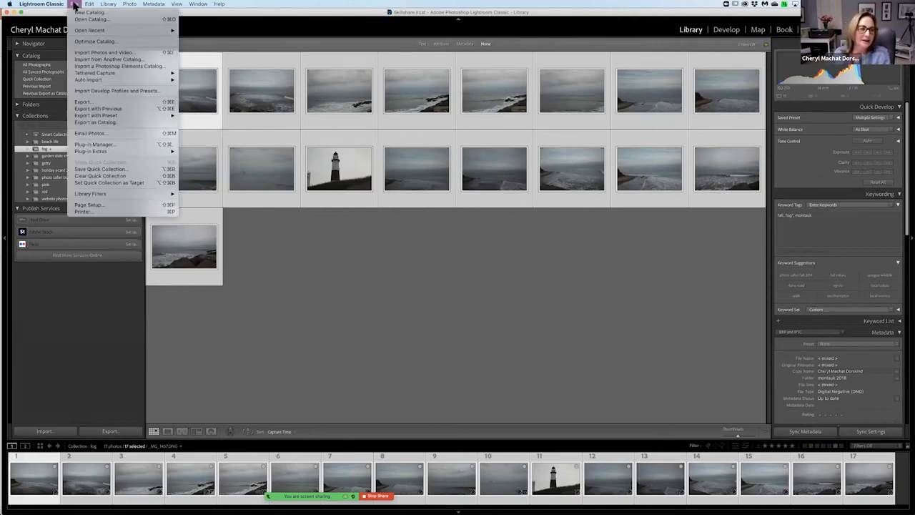
click(85, 125)
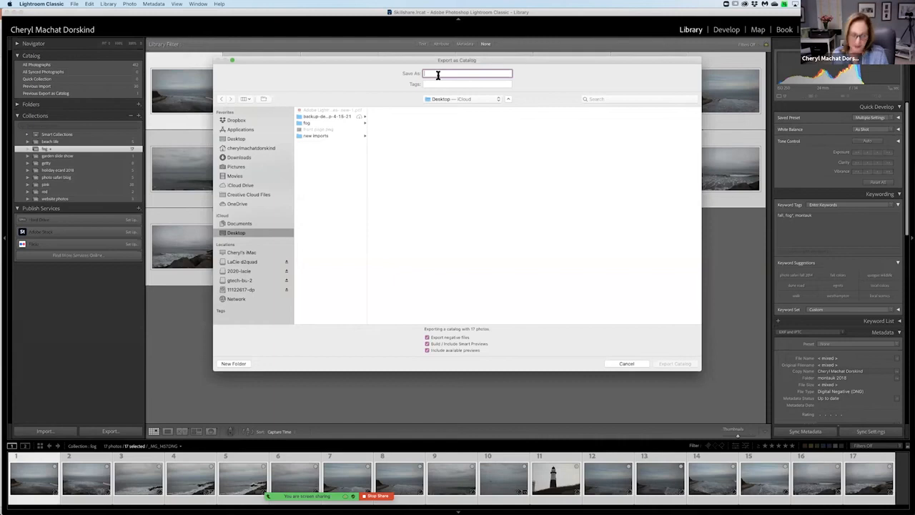
text(fog2)
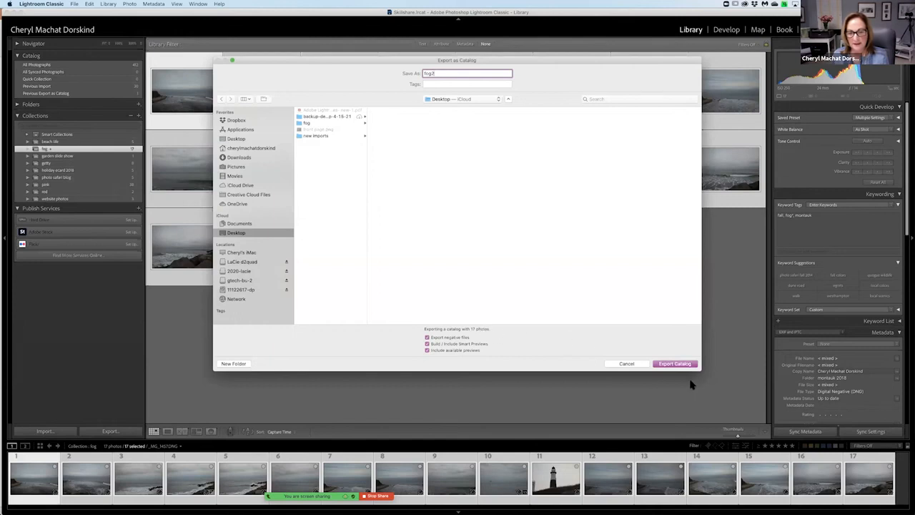
click(675, 364)
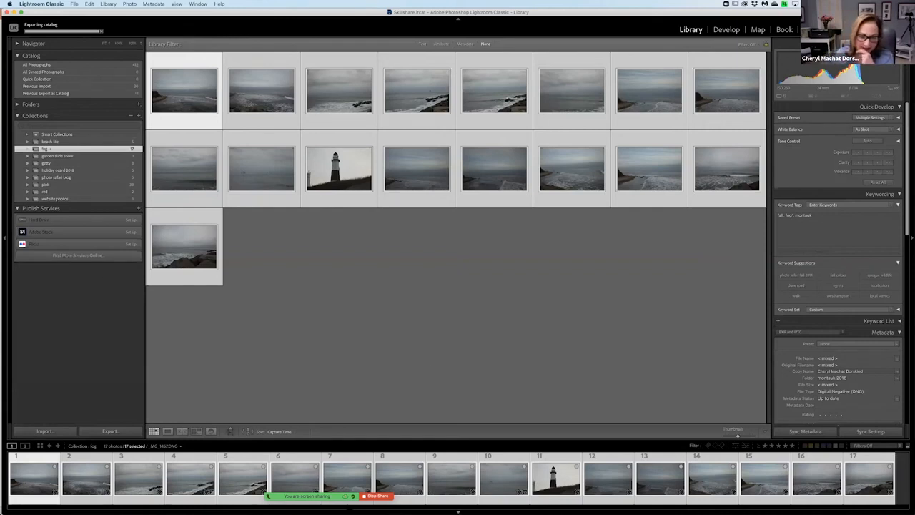
Switch to Finder, inspect the exported fog2 folder down to the montauk 2018 images, and close the window.
mouse_move(412, 513)
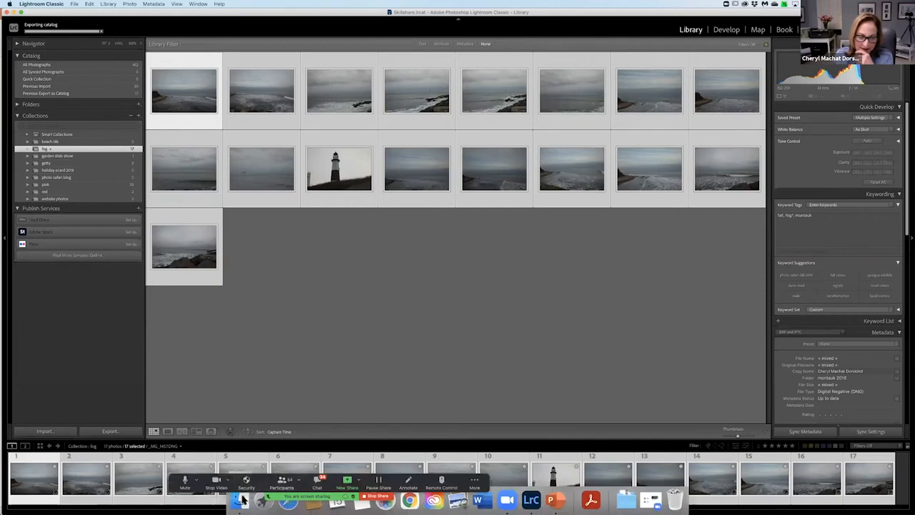
click(241, 501)
click(528, 125)
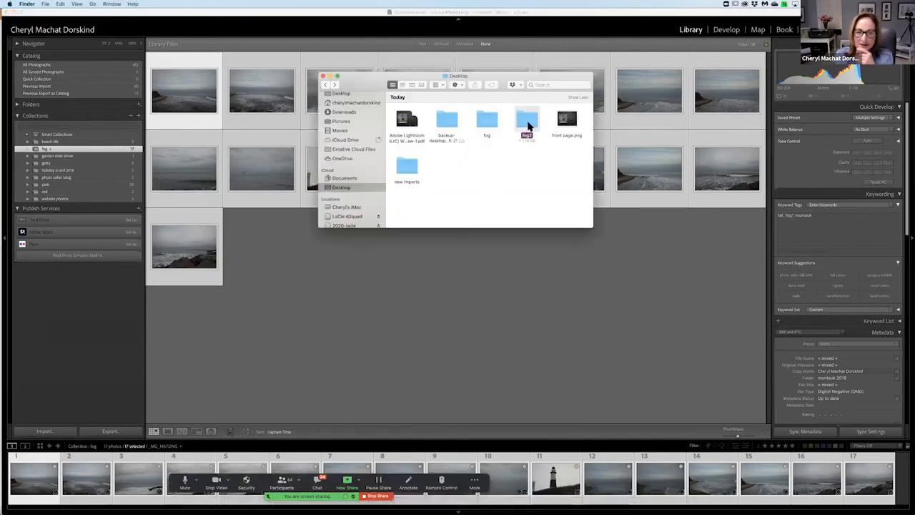
double_click(528, 125)
double_click(526, 113)
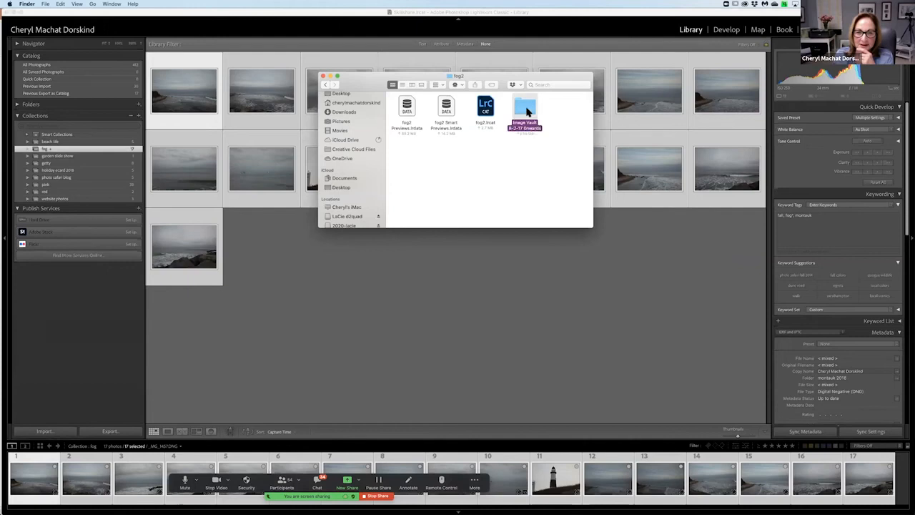
double_click(409, 107)
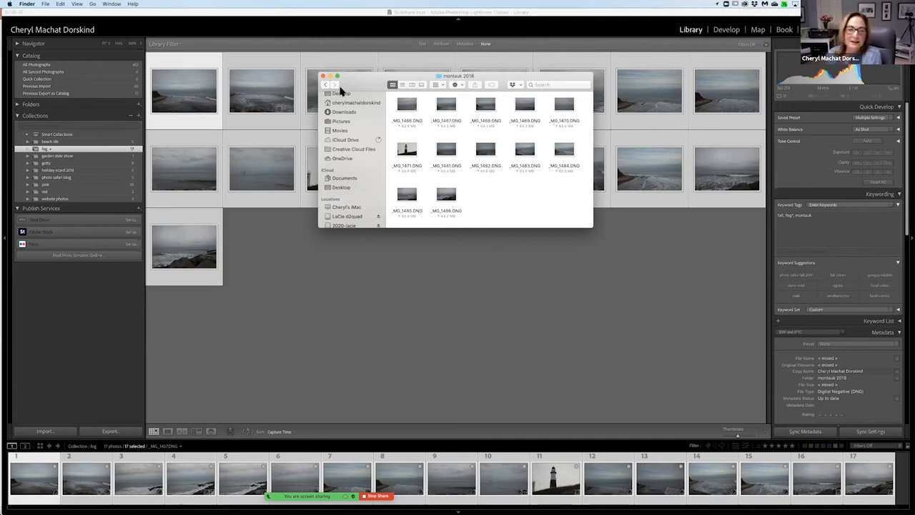
drag(352, 85, 353, 184)
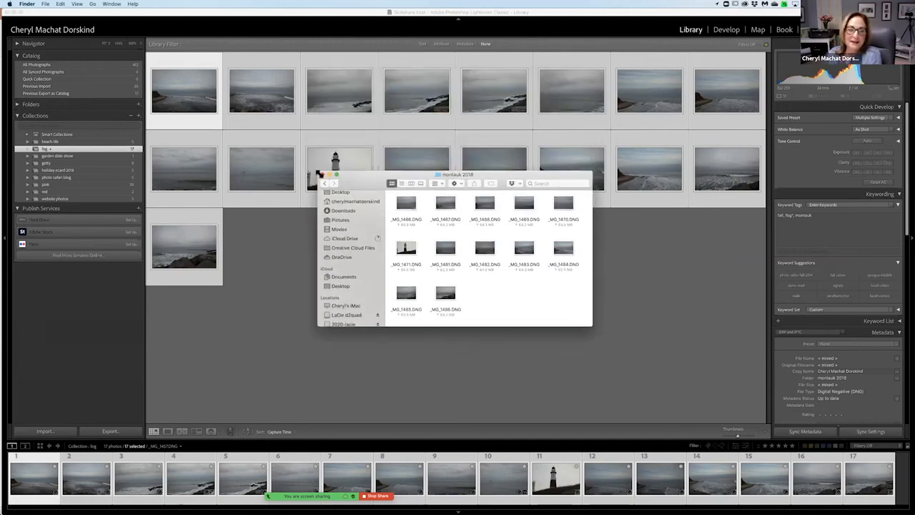
click(323, 175)
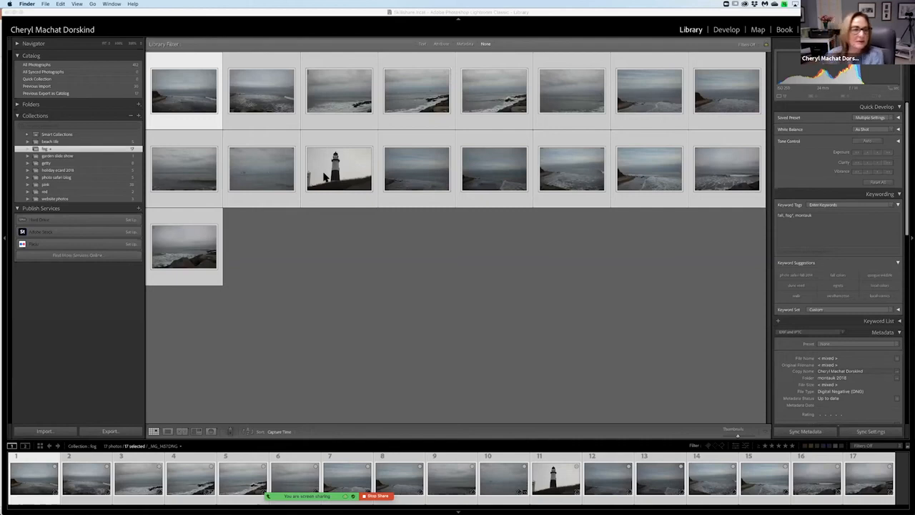
Show all photographs, expand the folder list, and go to the library folder of a photo with stacked stones on a boulder.
click(120, 65)
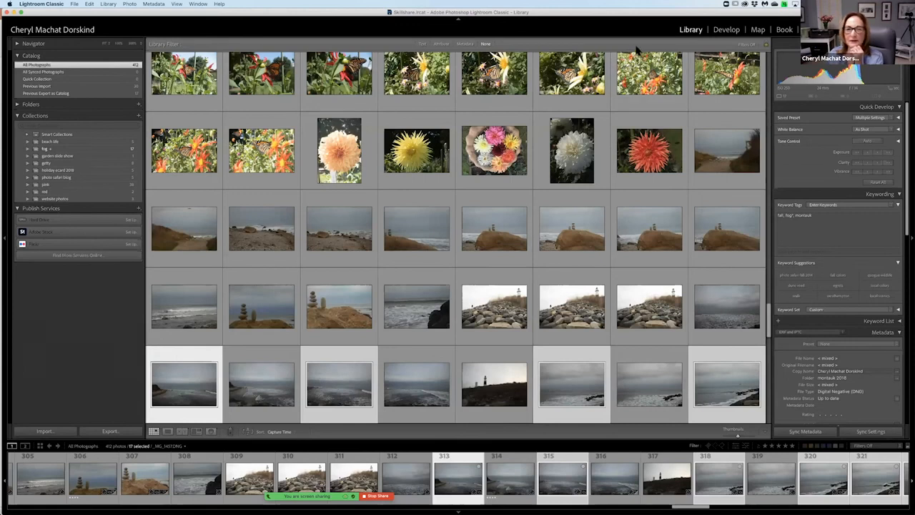
scroll(542, 84, down, 1)
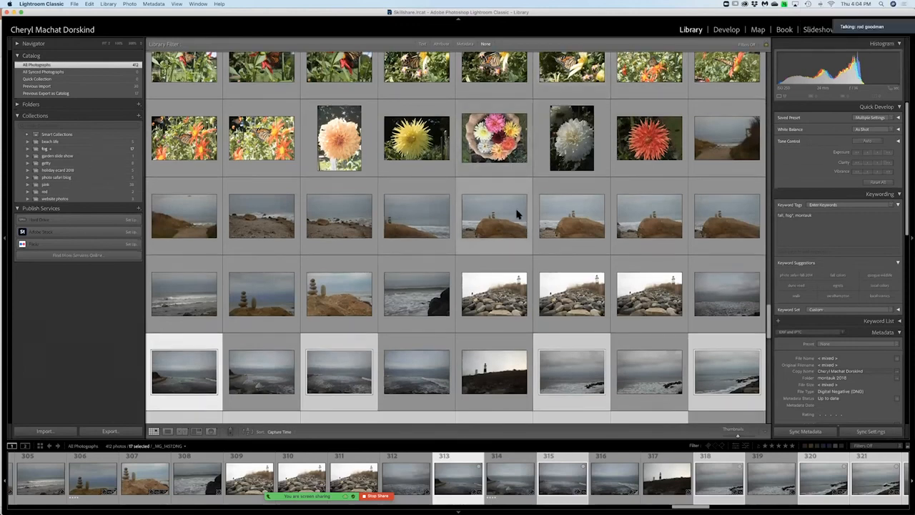
click(518, 214)
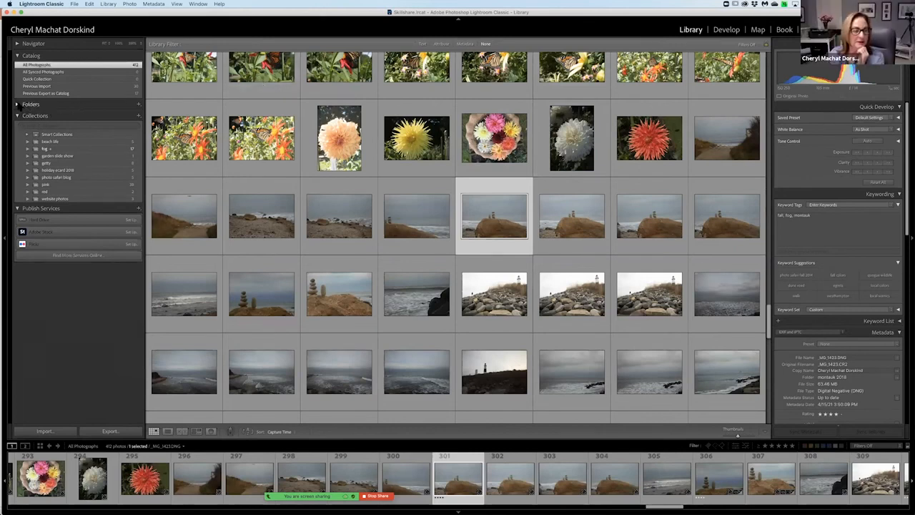
click(18, 104)
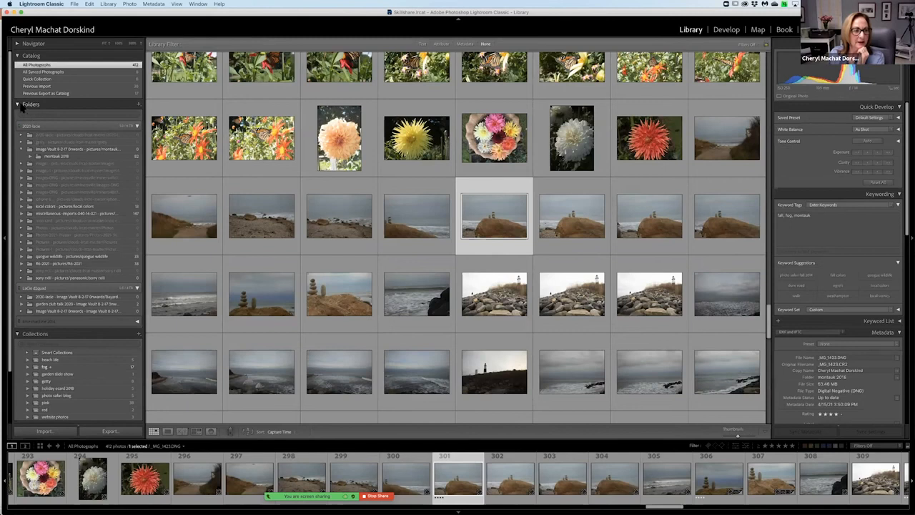
click(22, 107)
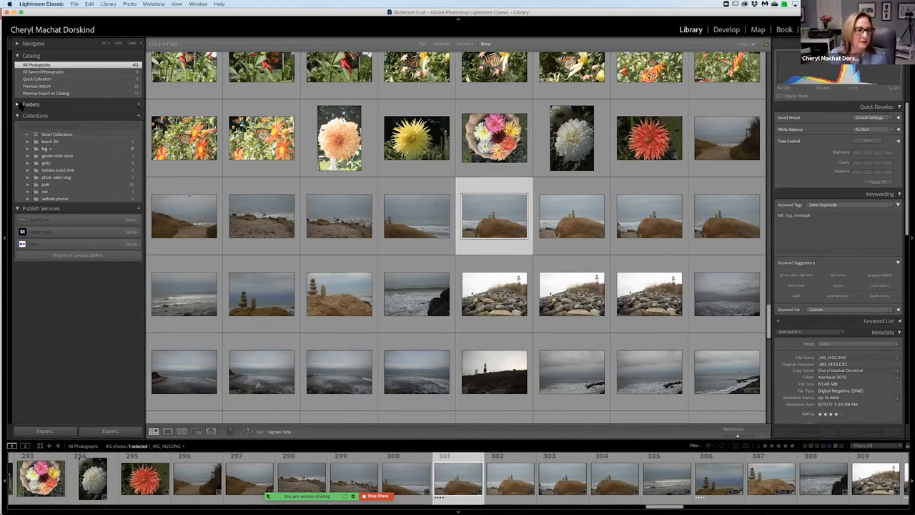
click(22, 106)
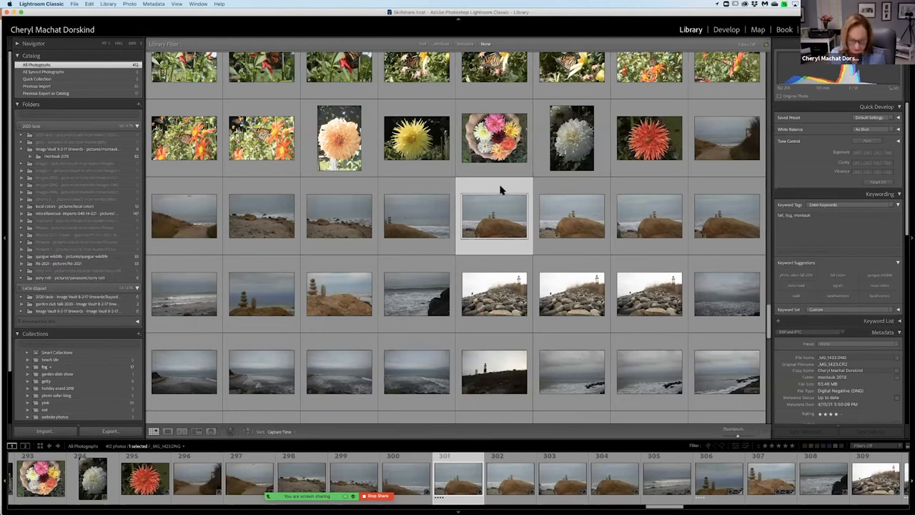
right_click(501, 189)
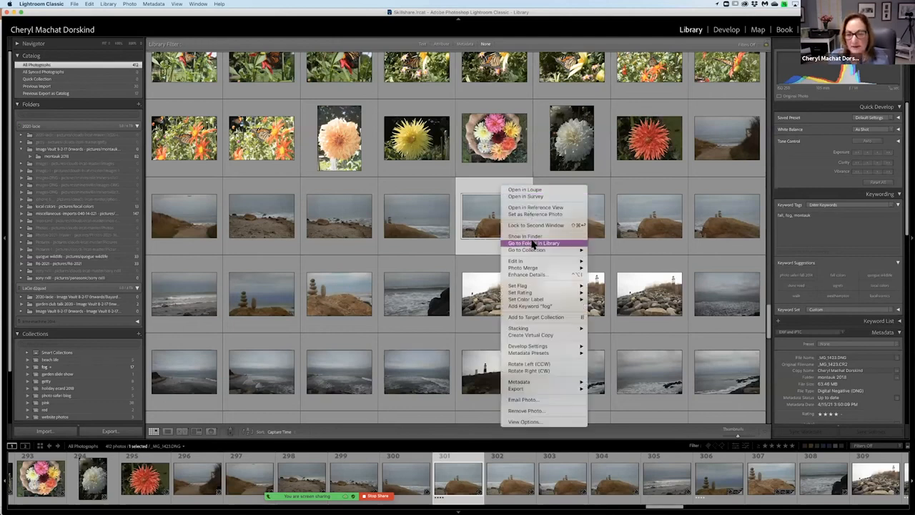
click(532, 244)
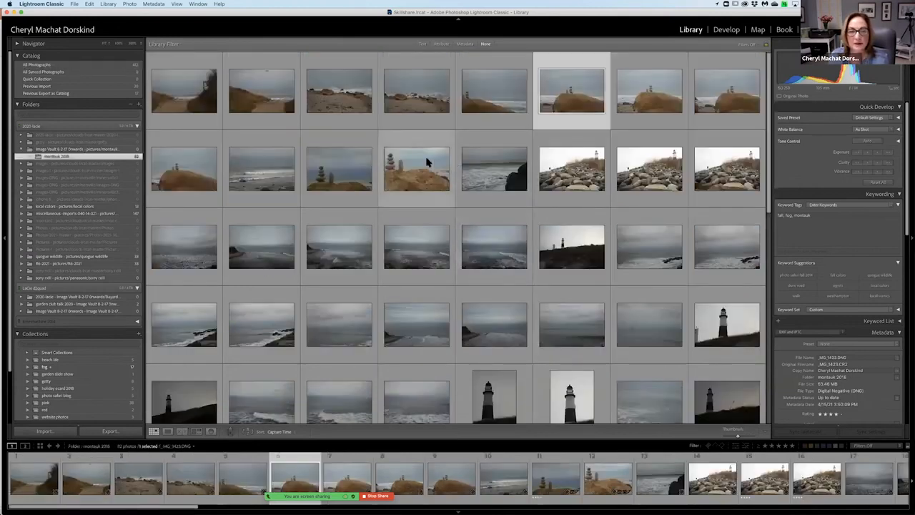
Locate the close-up stacked-stones photo's file in Finder, and view the photo in Develop before returning to the Library grid.
click(427, 146)
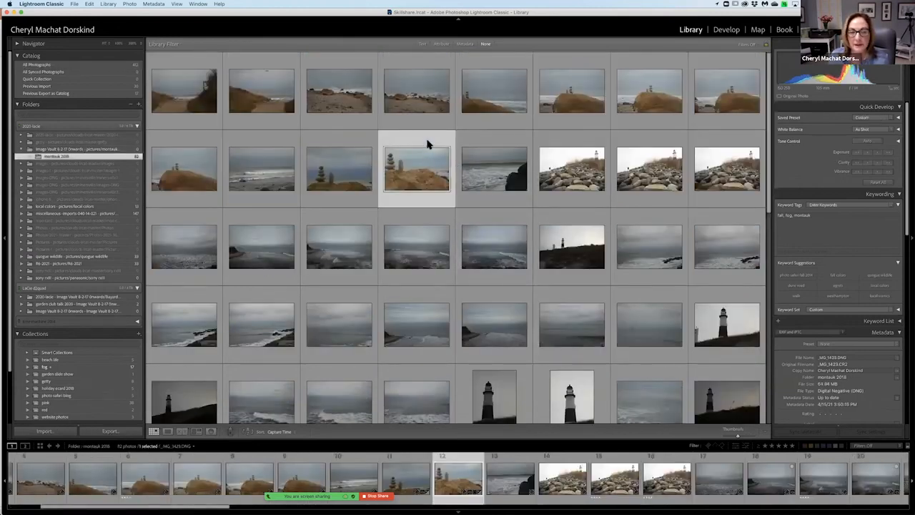
right_click(428, 146)
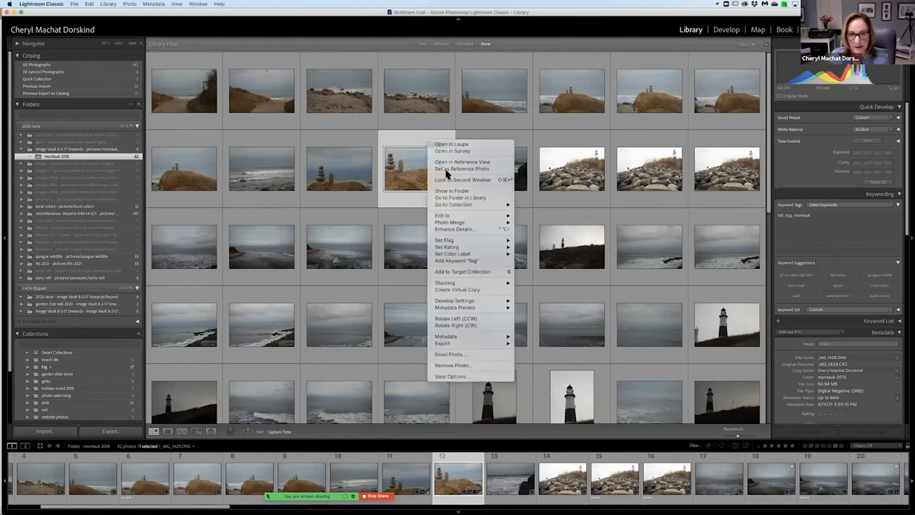
click(449, 192)
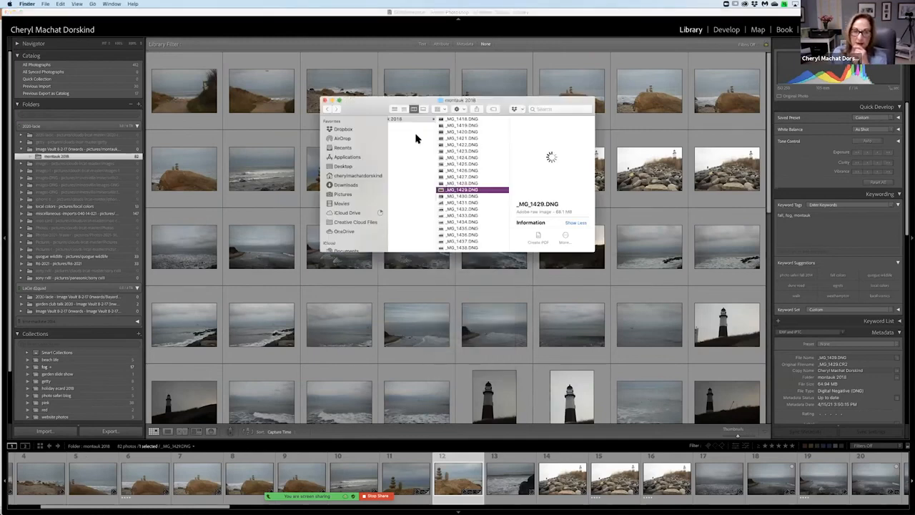
drag(590, 249, 771, 288)
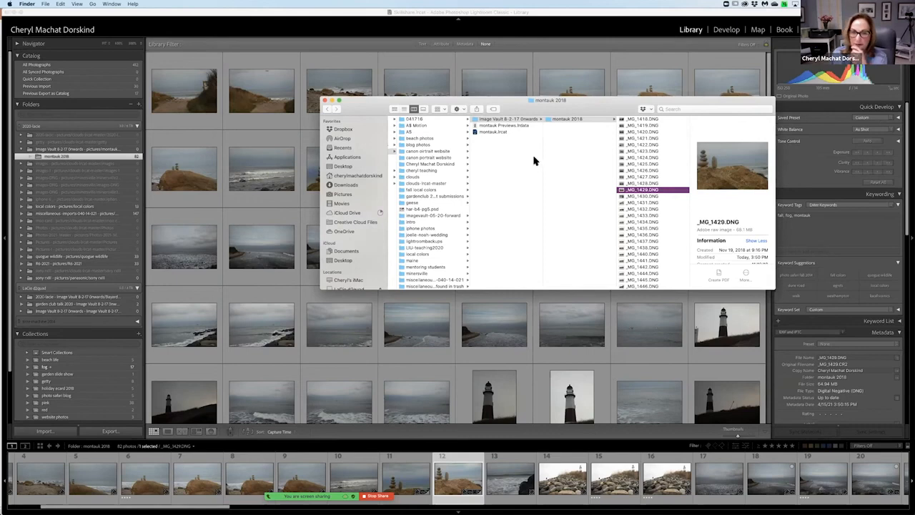
click(325, 101)
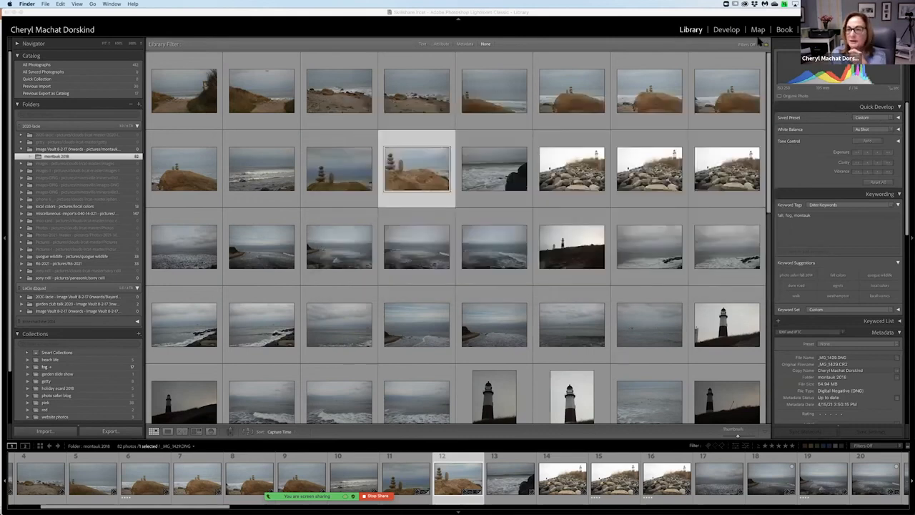
click(726, 29)
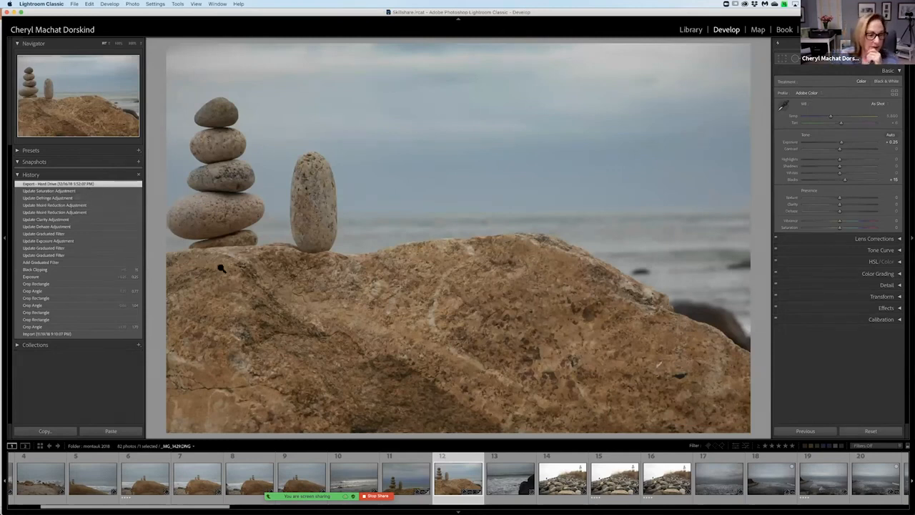
key(g)
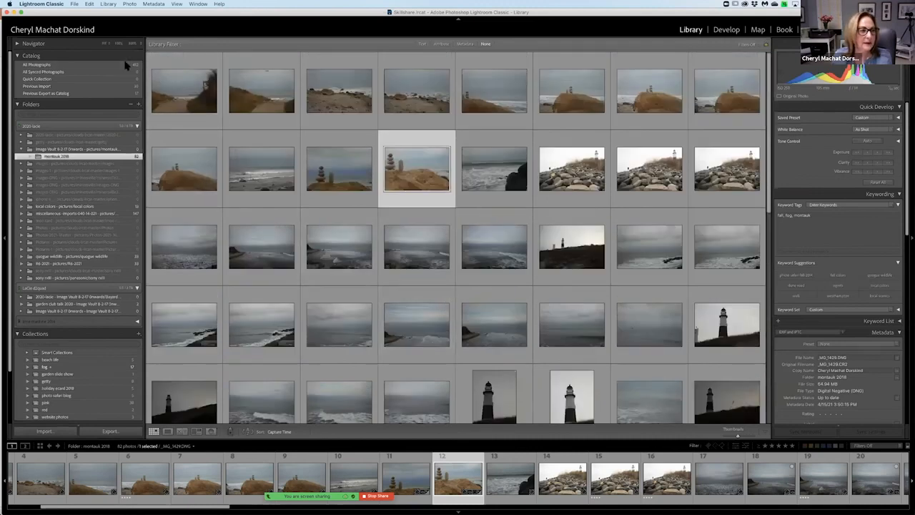
Browse all photographs in the catalog up to the autumn woodland shots and select a photo of tree branches with fall leaves.
click(125, 64)
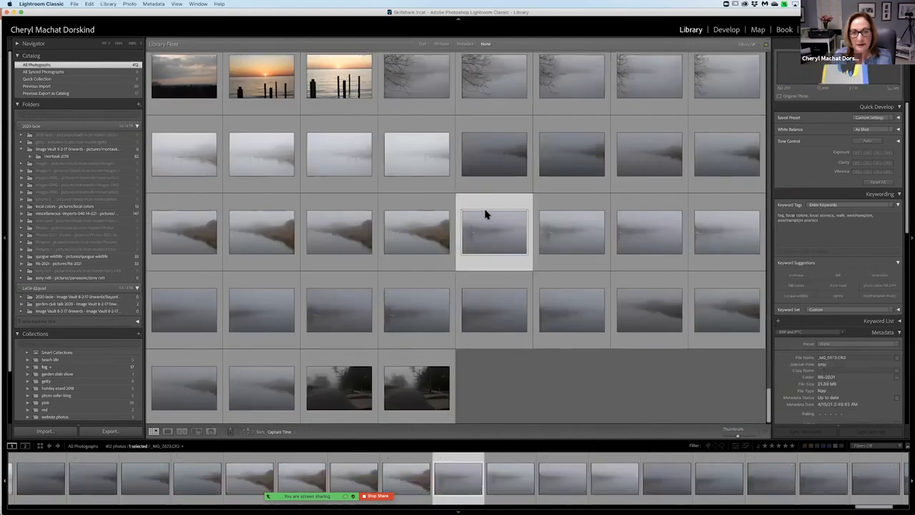
scroll(487, 215, up, 20)
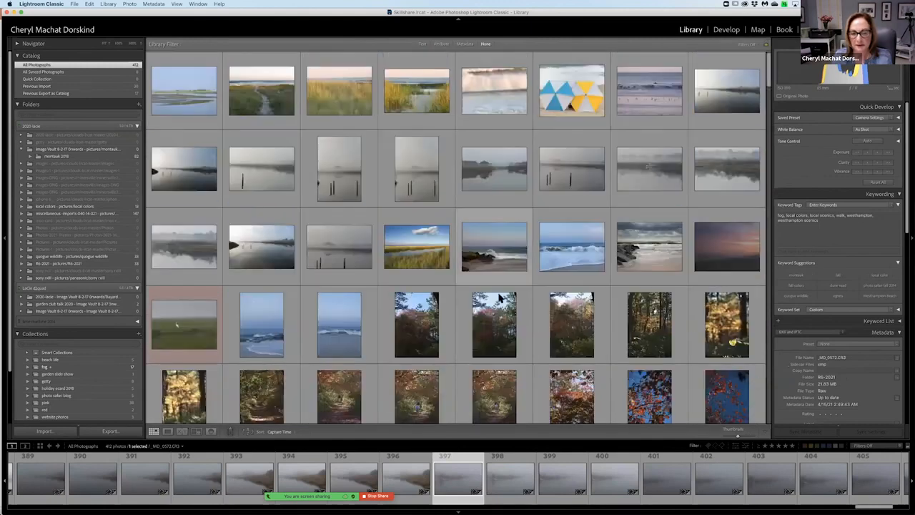
click(500, 299)
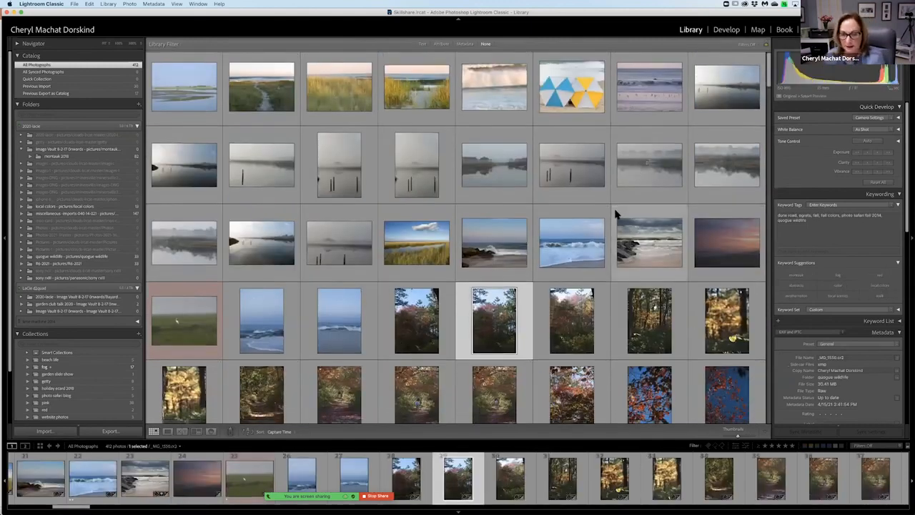
scroll(615, 212, down, 3)
click(497, 361)
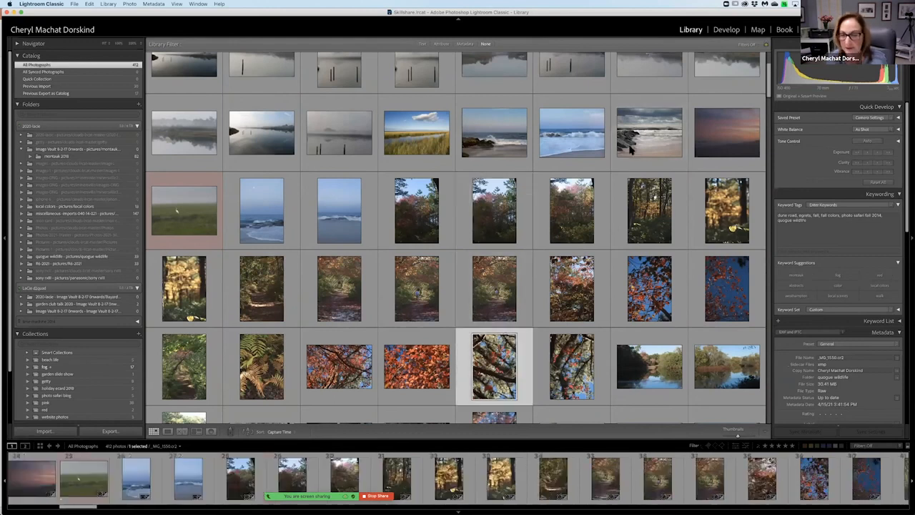
View the fall tree-branches photo in Develop and review the profiles offered for it.
click(727, 30)
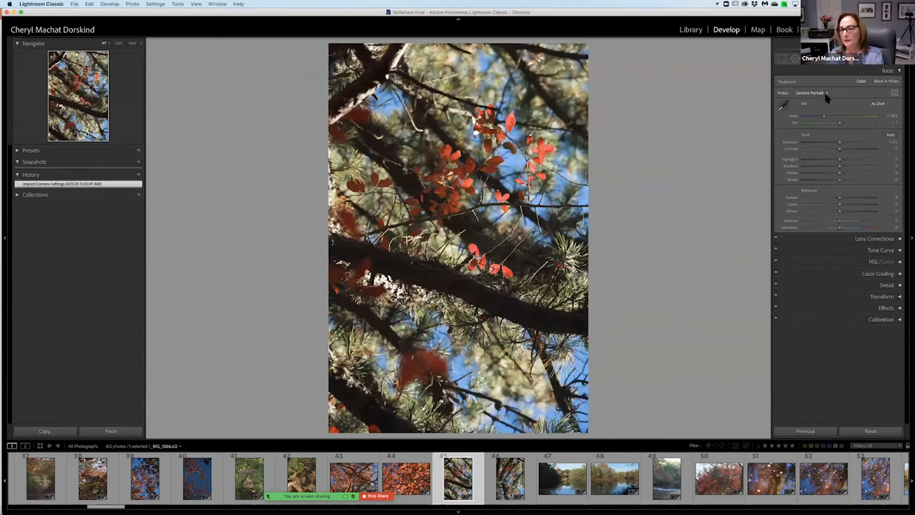
click(827, 98)
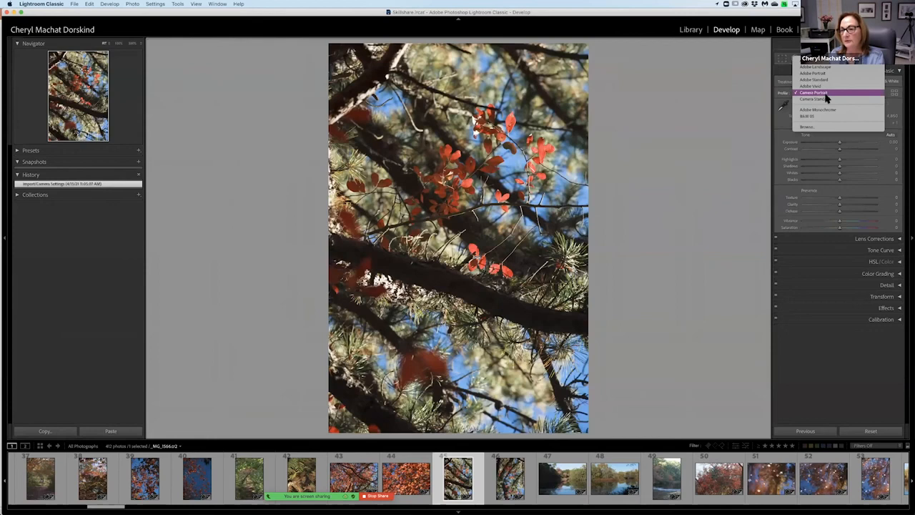
click(826, 94)
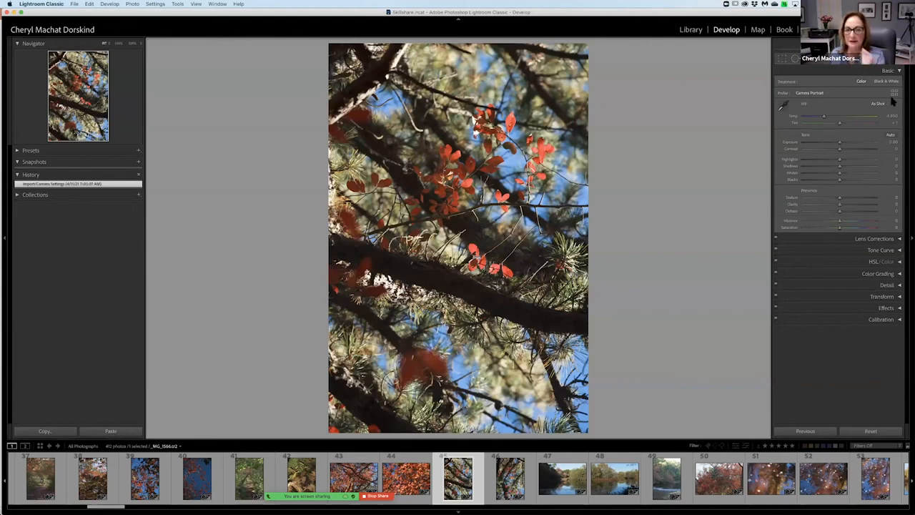
click(829, 94)
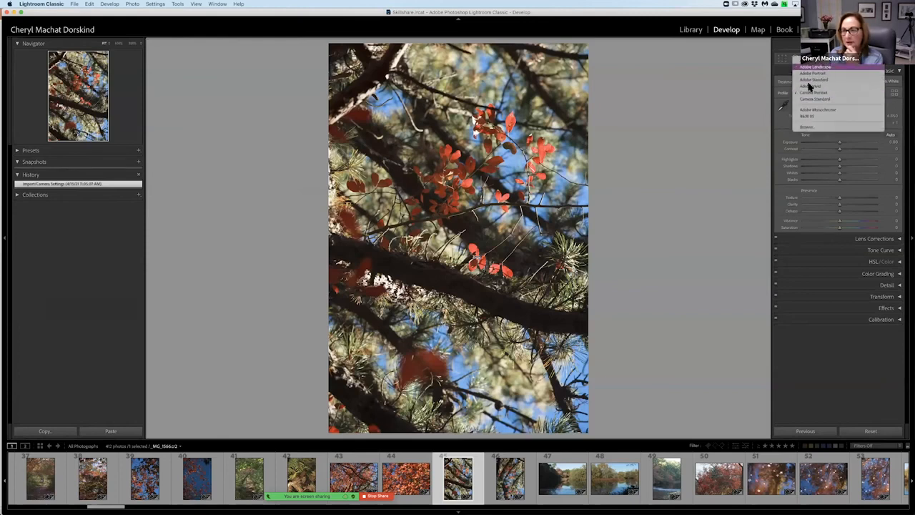
click(722, 115)
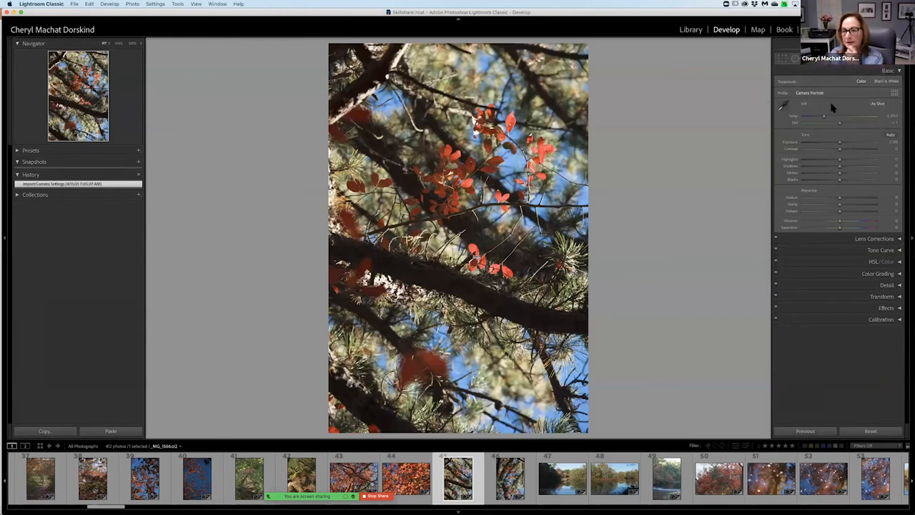
click(830, 95)
click(723, 123)
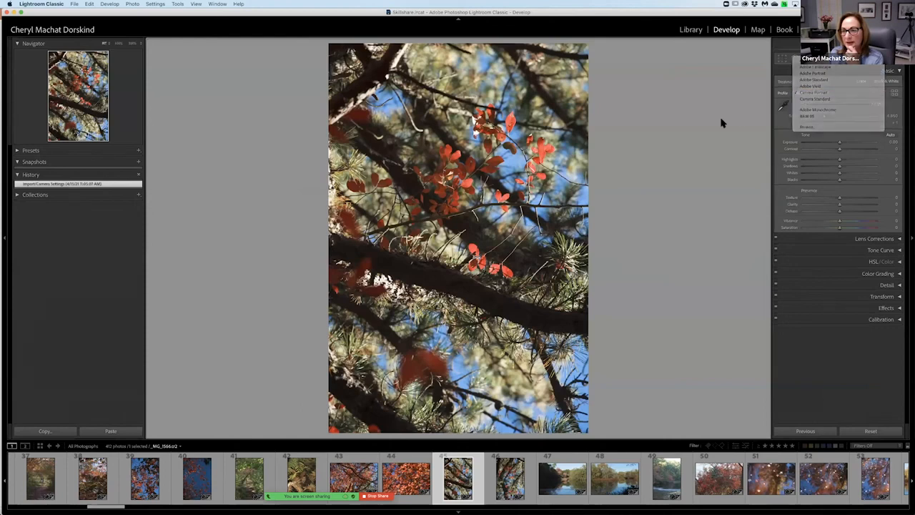
Compare the Camera Matching profiles Neutral, Landscape, Standard and Portrait in the Profile Browser, and apply Camera Standard.
click(896, 94)
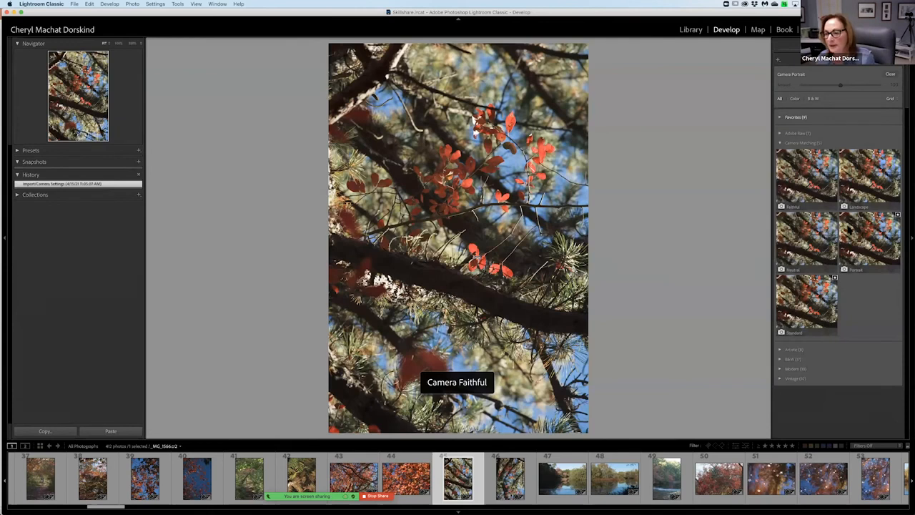
click(807, 237)
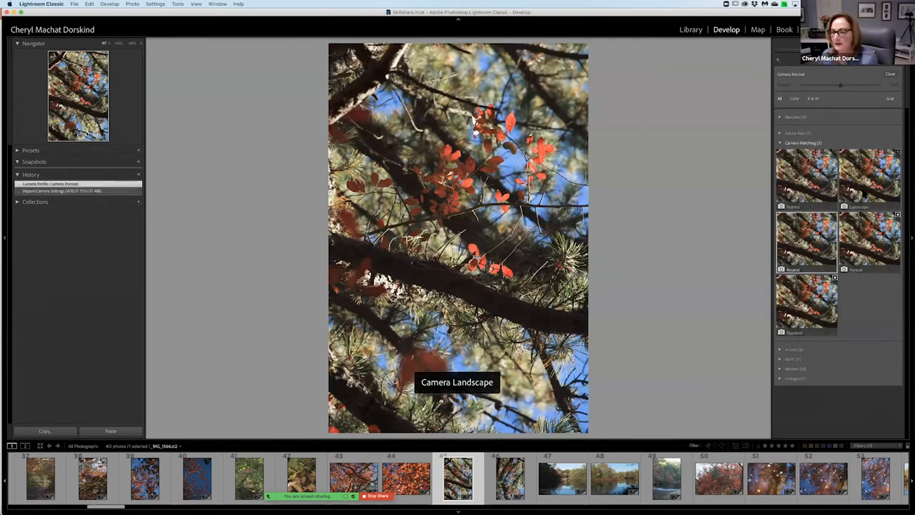
click(864, 192)
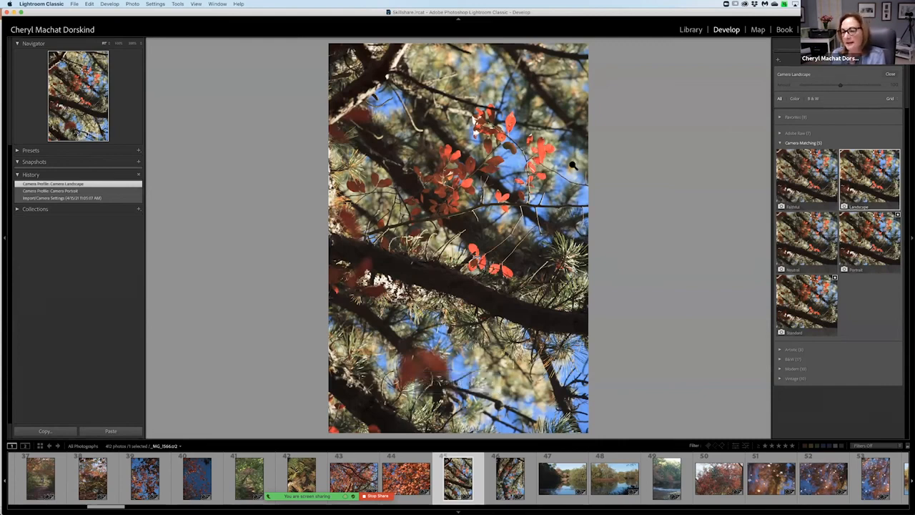
click(822, 302)
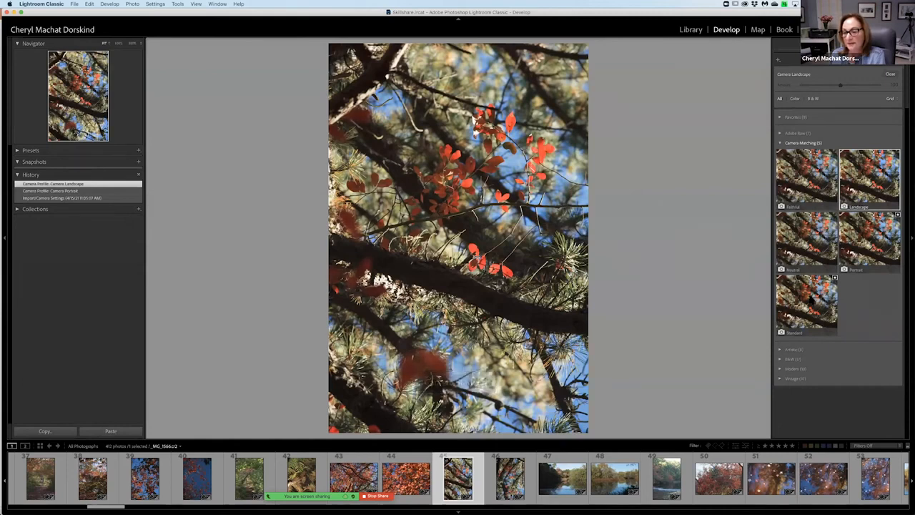
click(823, 302)
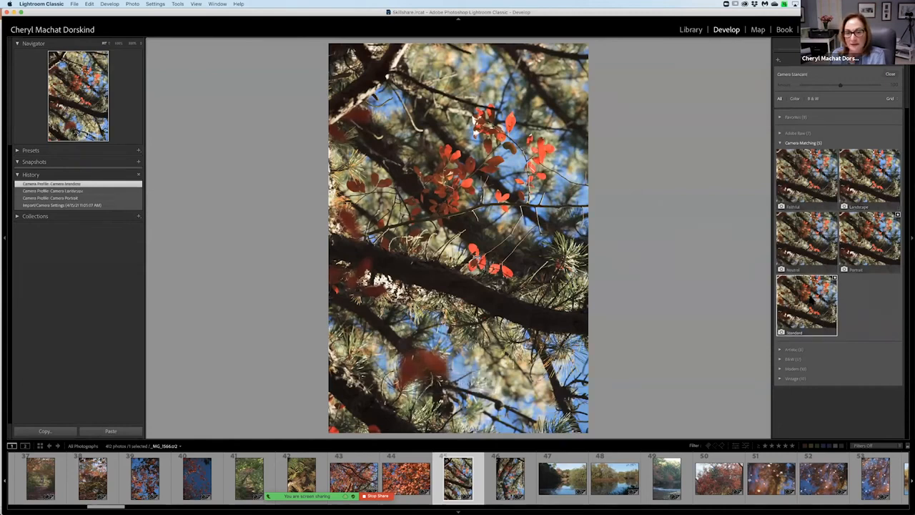
click(861, 255)
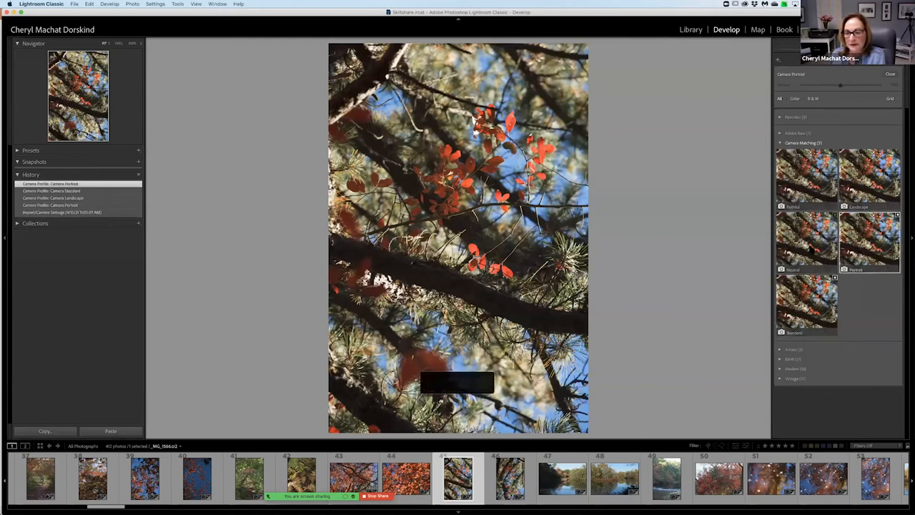
click(807, 243)
click(800, 287)
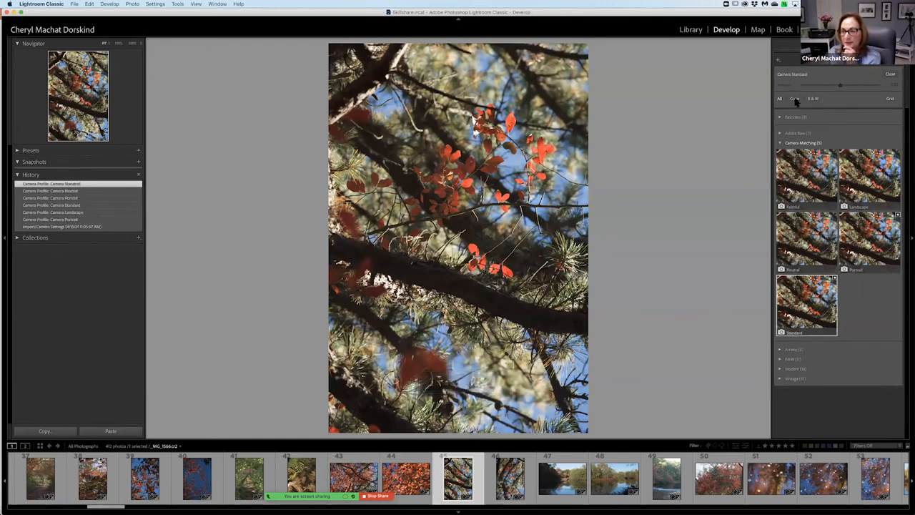
click(892, 73)
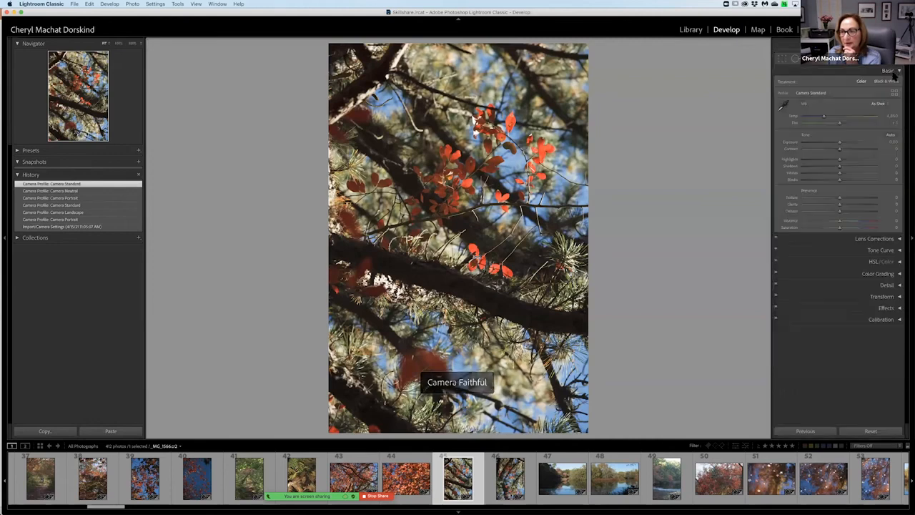
Try cropping the photo from its upper edge, restore the full frame, and close the crop tool.
click(894, 44)
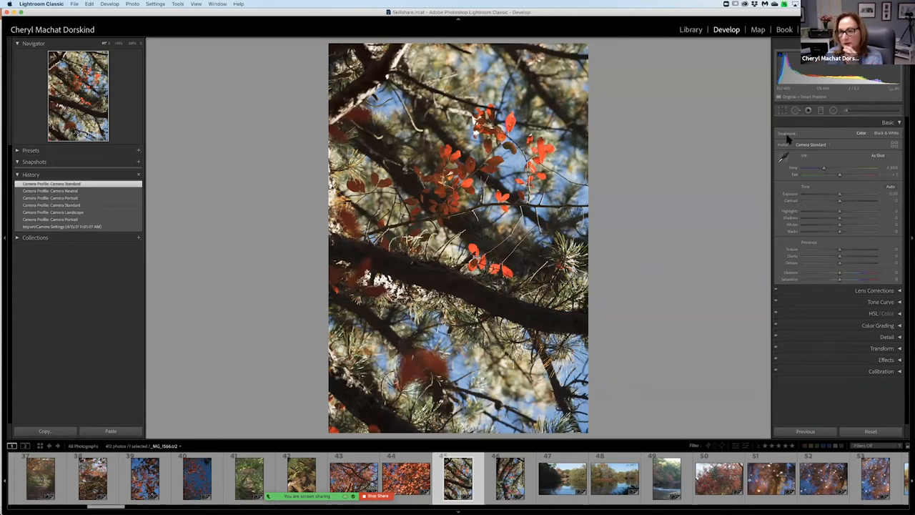
click(783, 113)
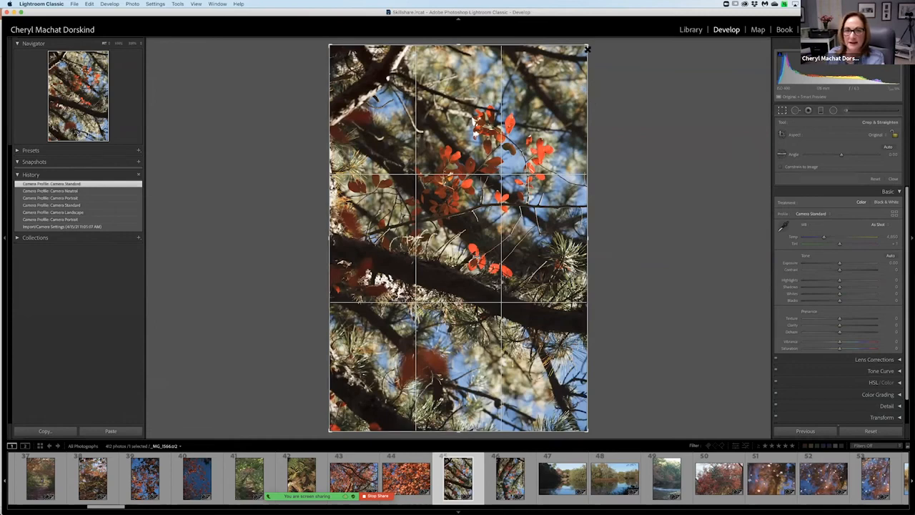
drag(586, 48, 585, 88)
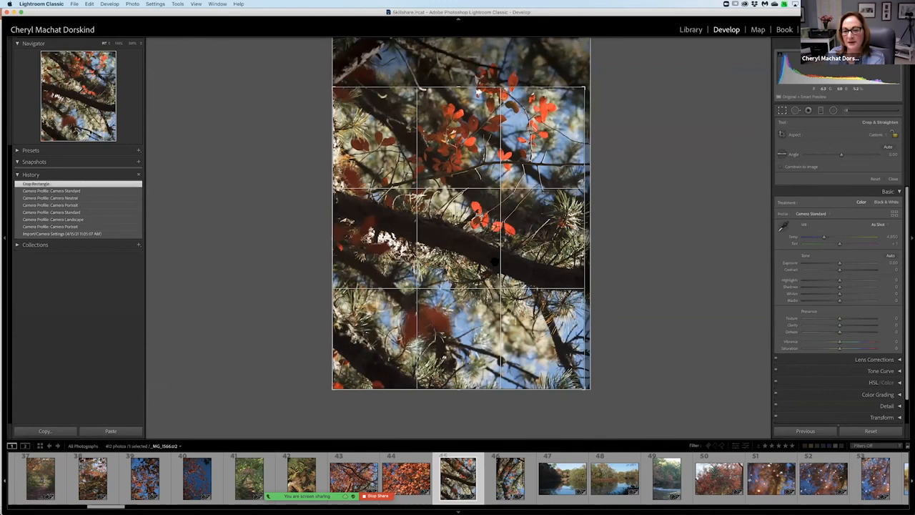
drag(585, 88, 587, 44)
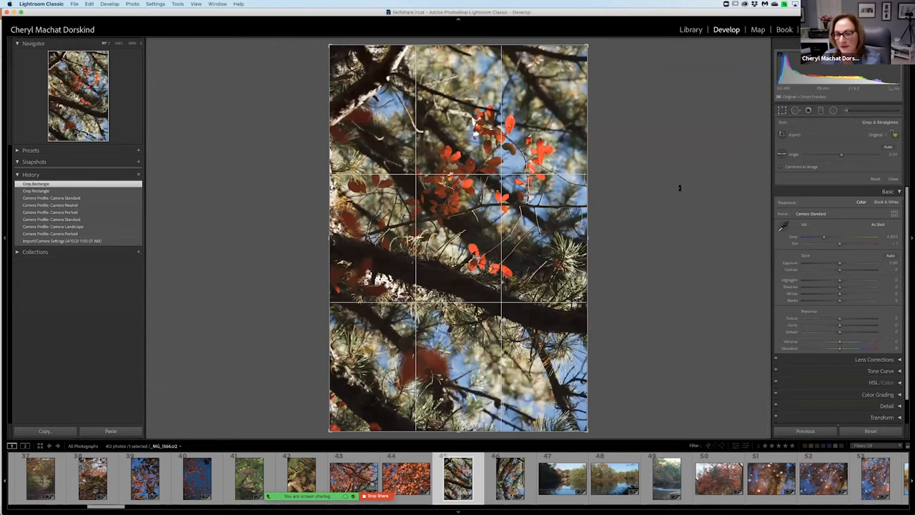
click(893, 179)
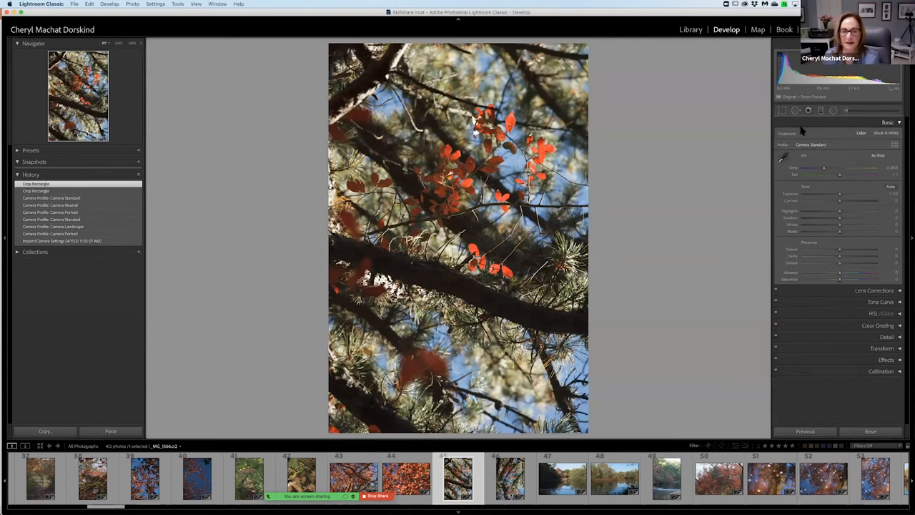
Try the automatic tone settings, undo them, and review the white balance presets.
click(890, 187)
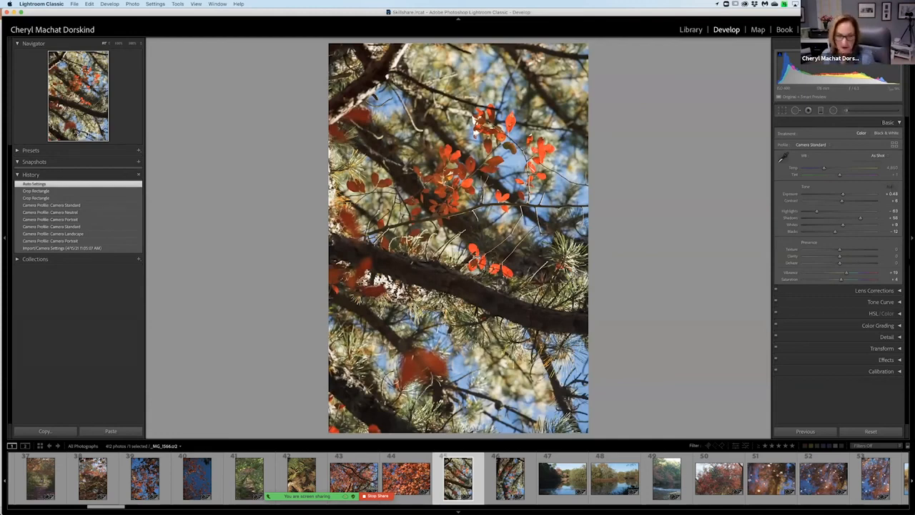
key(super+z)
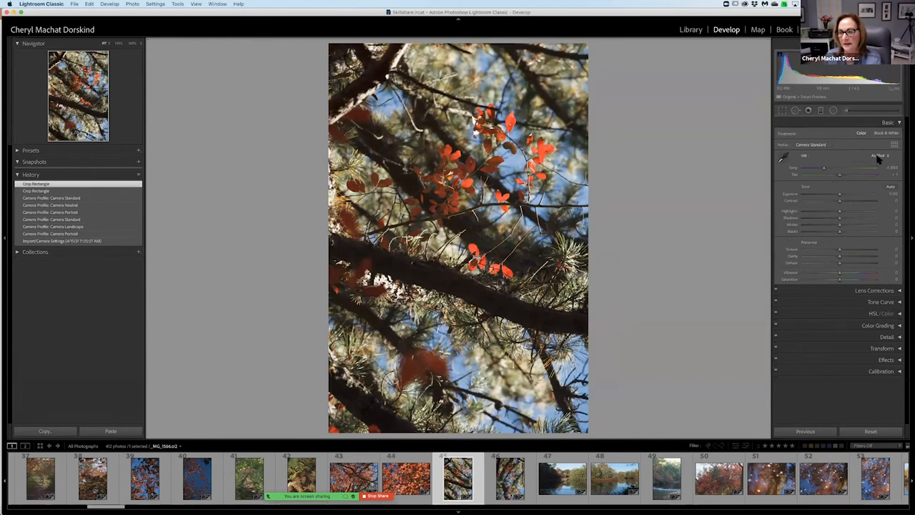
click(879, 159)
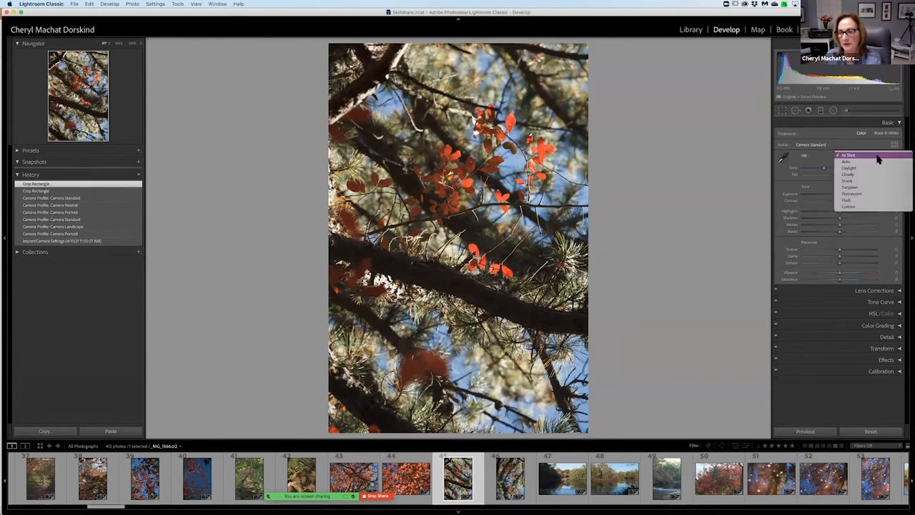
click(705, 152)
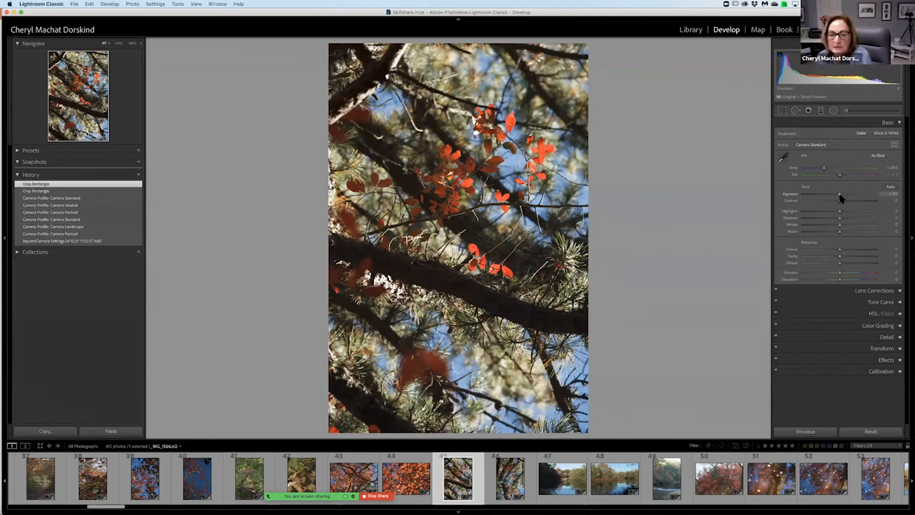
Adjust the photo's tone with Blacks at +58, Shadows at about +45, Highlights at -10 and Whites at +7.
drag(841, 198, 842, 198)
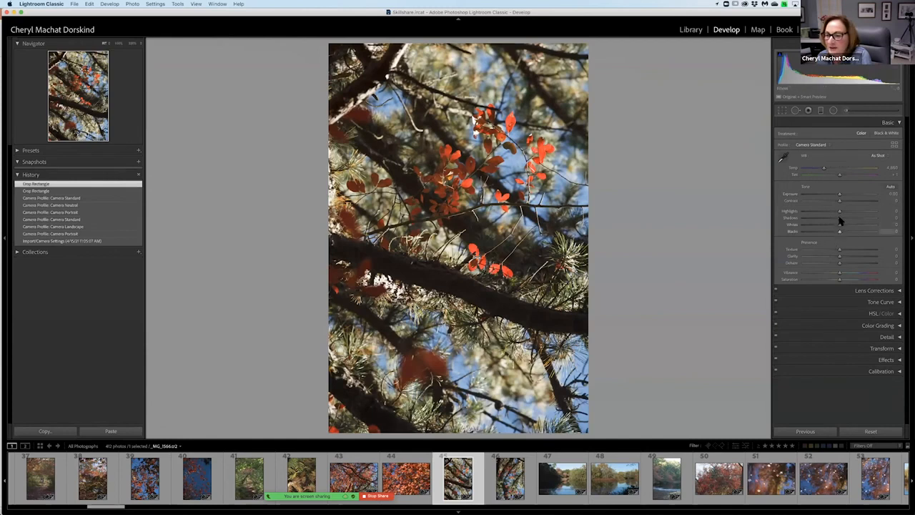
drag(841, 233, 862, 234)
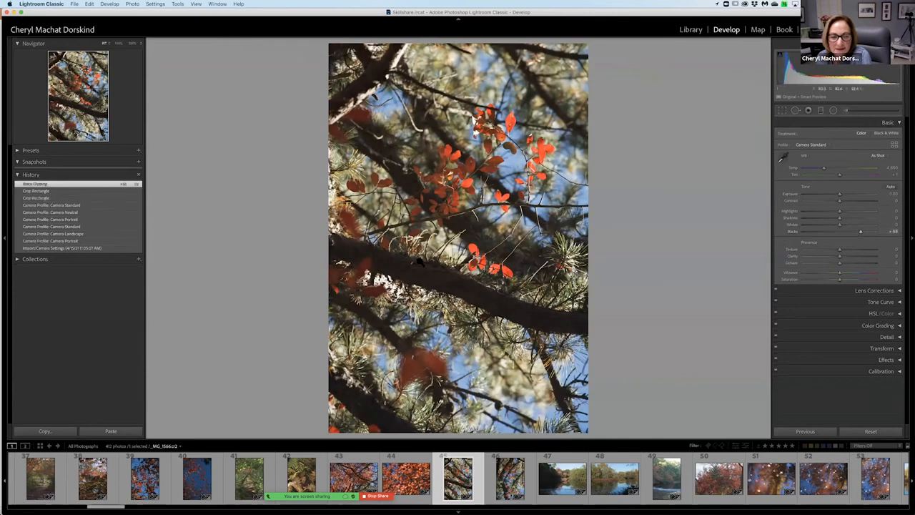
drag(840, 218, 857, 223)
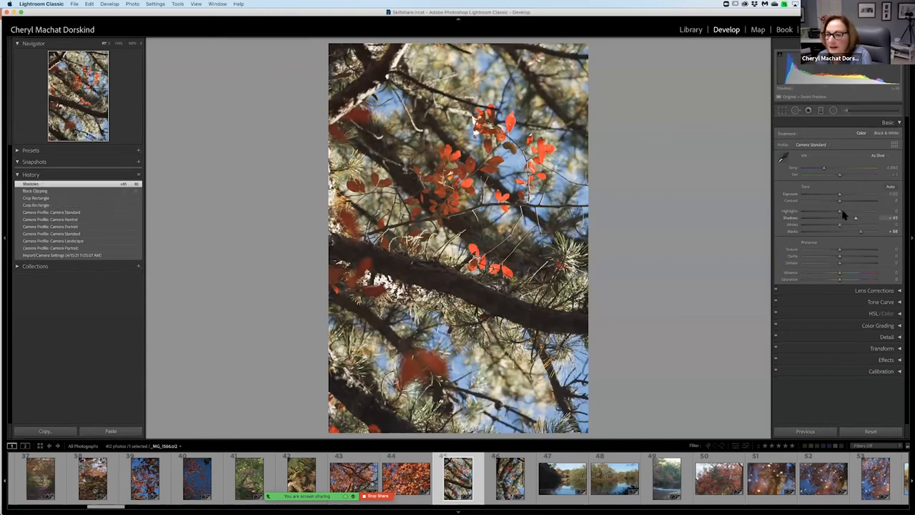
mouse_move(838, 212)
mouse_down()
mouse_move(840, 226)
mouse_move(827, 222)
mouse_move(843, 224)
mouse_up()
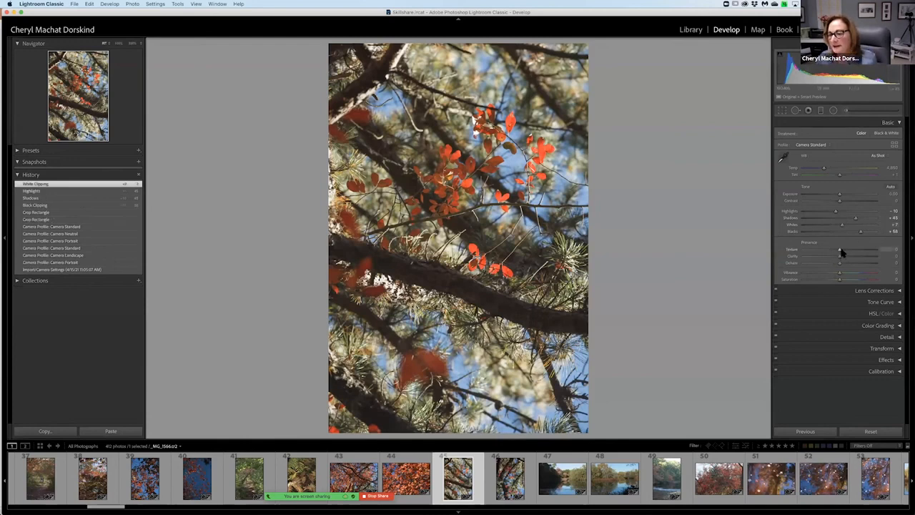
Set Texture to +100, enlarge the photo to 100%, and set Clarity to +36 and Dehaze to +14.
drag(841, 253, 882, 250)
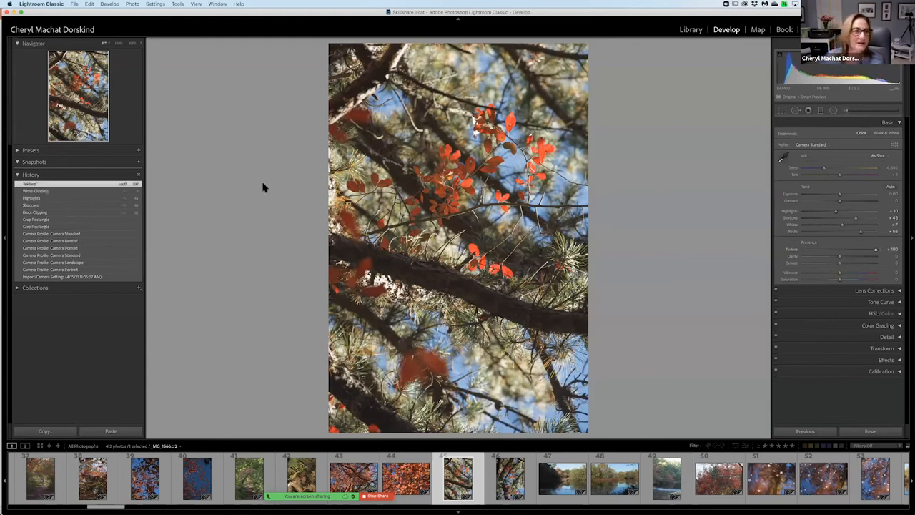
click(119, 44)
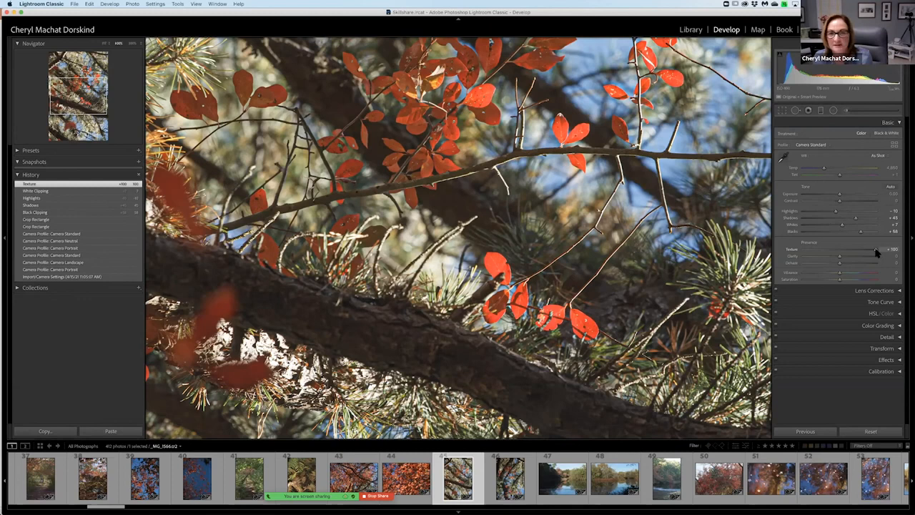
mouse_move(843, 260)
mouse_down()
mouse_move(830, 260)
mouse_move(868, 259)
mouse_move(844, 254)
mouse_move(863, 258)
mouse_move(844, 261)
mouse_move(848, 267)
mouse_up()
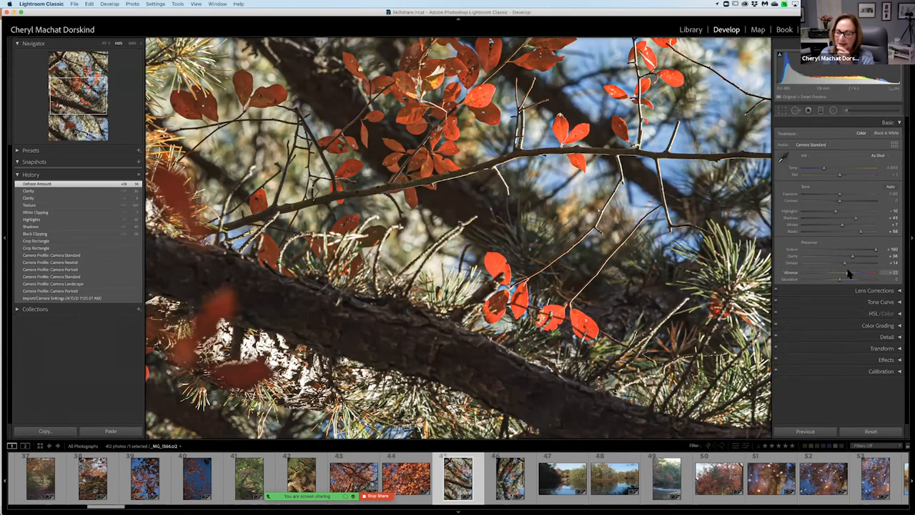
Set Vibrance to +15, try a Saturation increase, and reset Saturation to 0.
drag(846, 273, 842, 286)
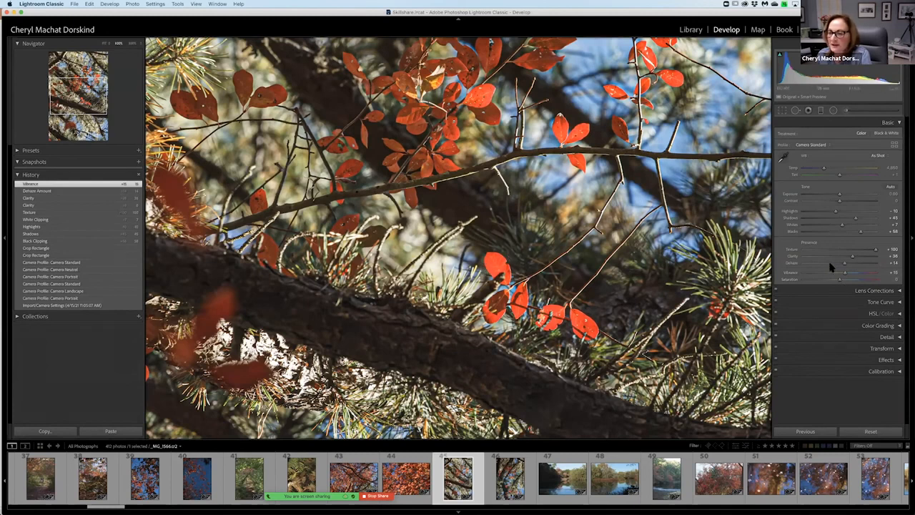
mouse_move(840, 280)
mouse_down()
mouse_move(884, 281)
mouse_move(849, 273)
mouse_up()
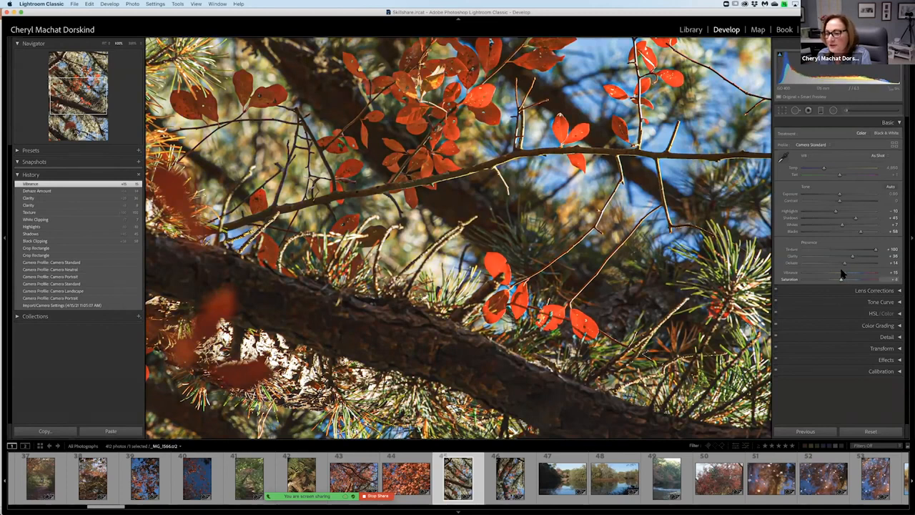
drag(842, 270, 841, 272)
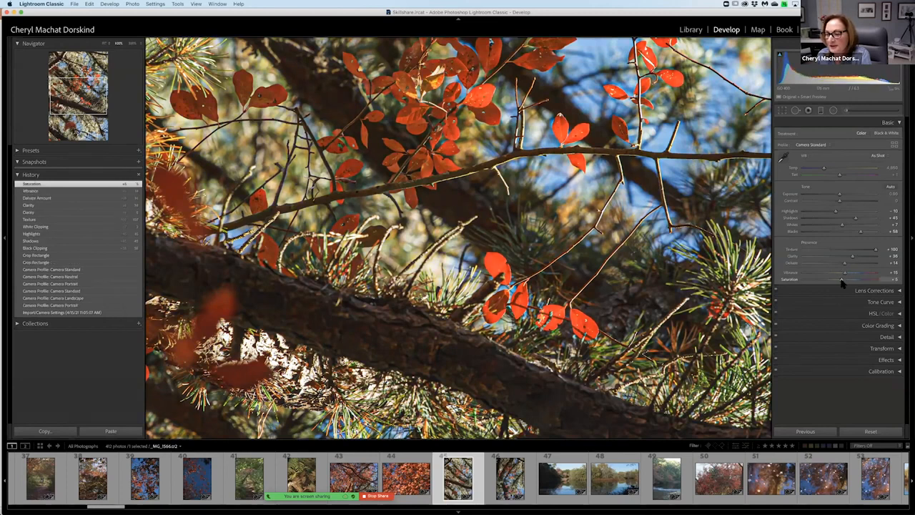
click(896, 280)
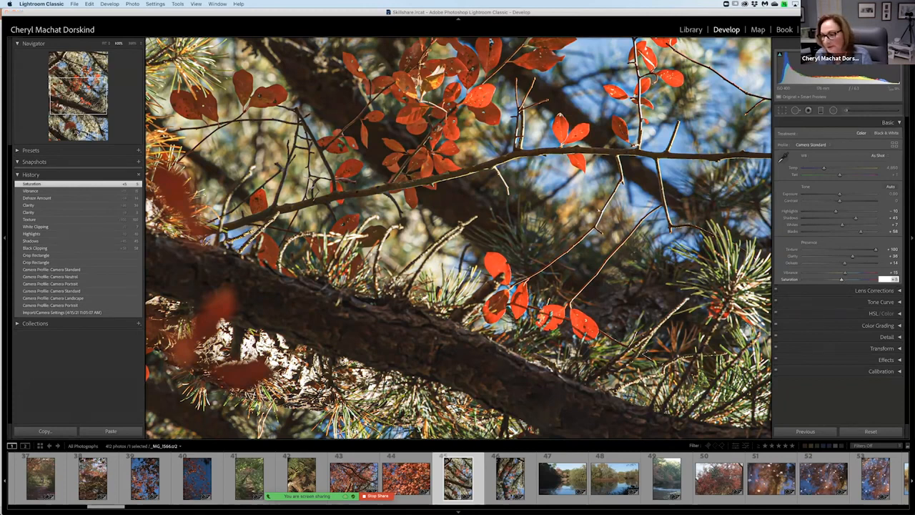
text(0)
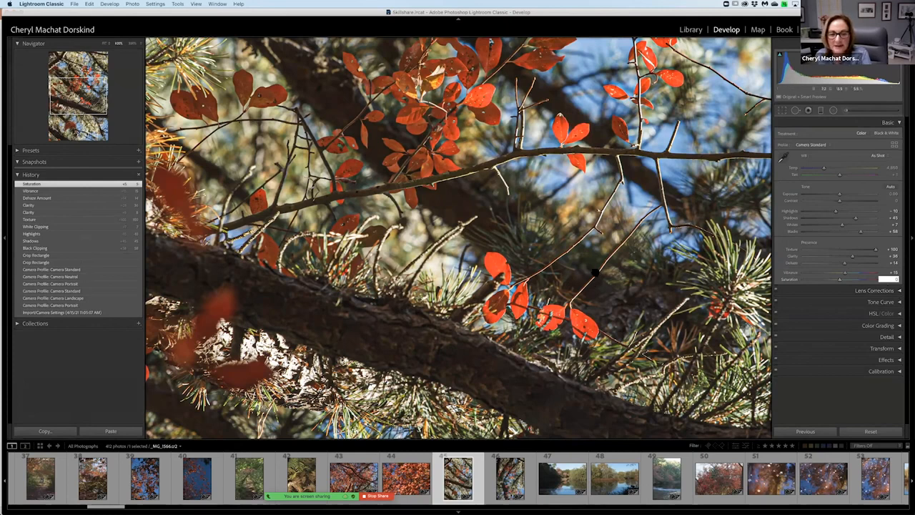
key(Return)
scroll(595, 272, down, 4)
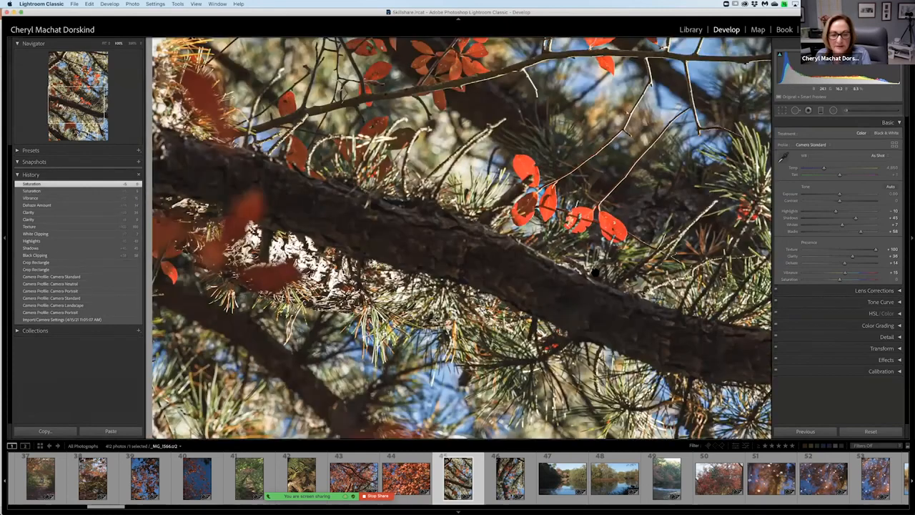
Enable Remove Chromatic Aberration and Profile Corrections in the Lens Corrections for the tree branch photo.
scroll(595, 272, down, 5)
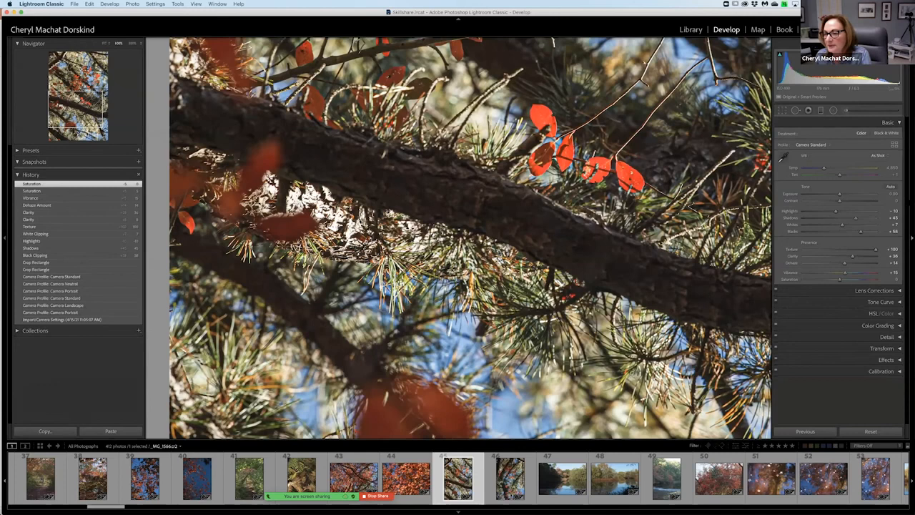
click(898, 293)
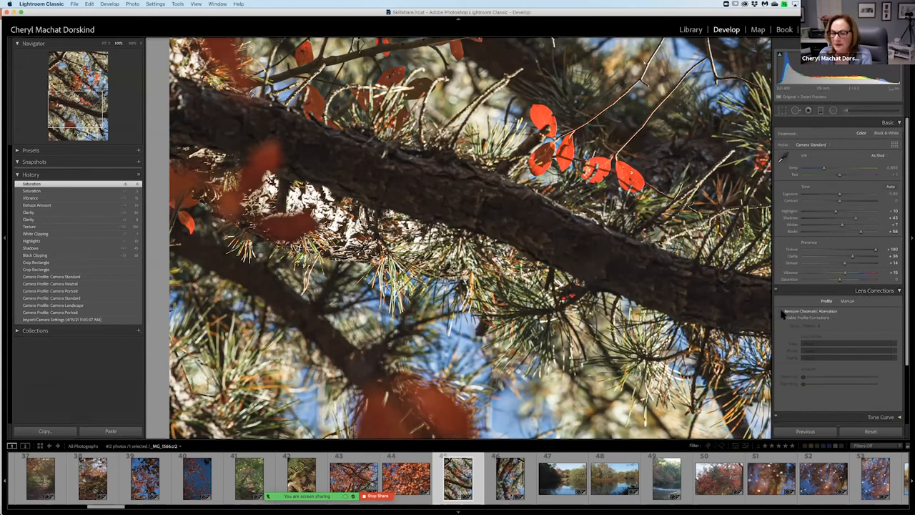
scroll(836, 379, down, 4)
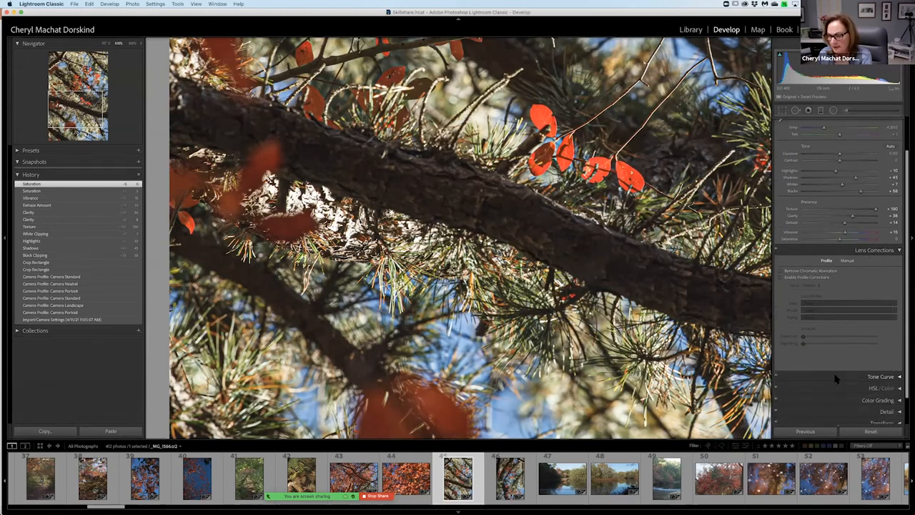
click(782, 252)
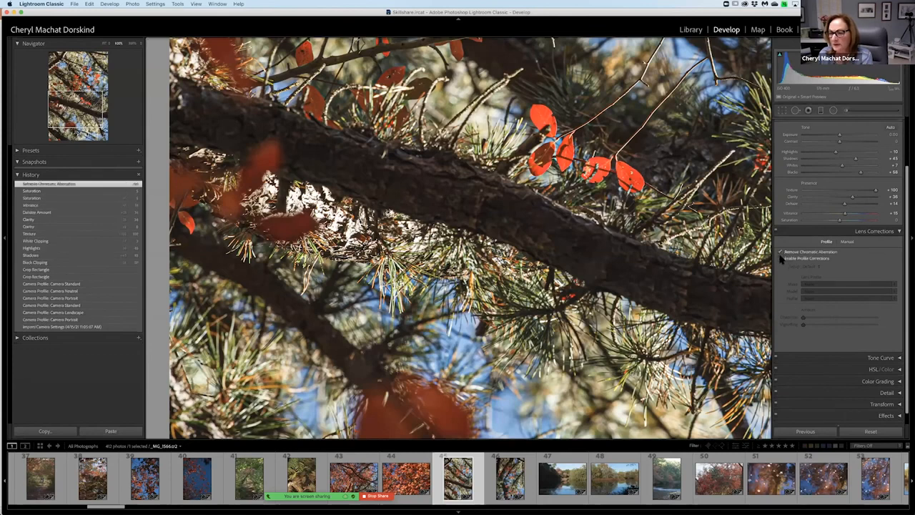
click(781, 259)
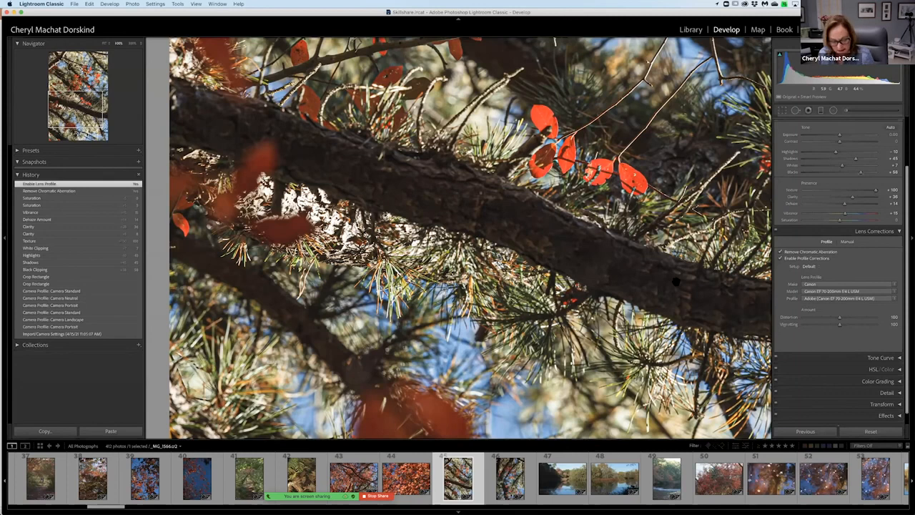
Fit the whole tree branch photo in the view and lower its Exposure to -0.35.
click(558, 146)
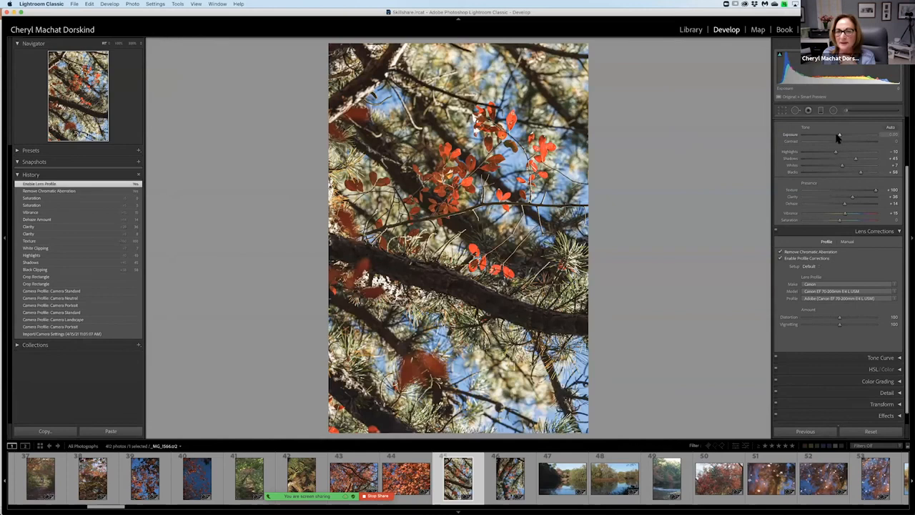
drag(839, 137, 838, 138)
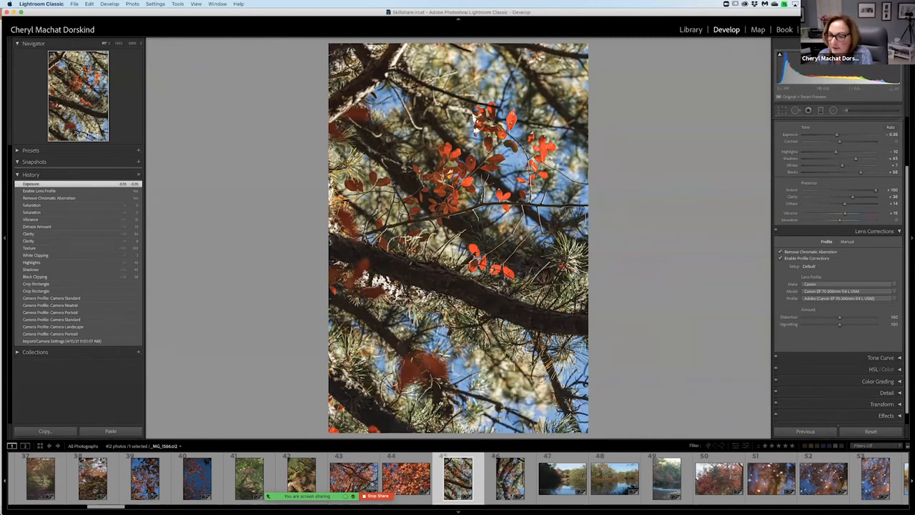
scroll(824, 405, down, 1)
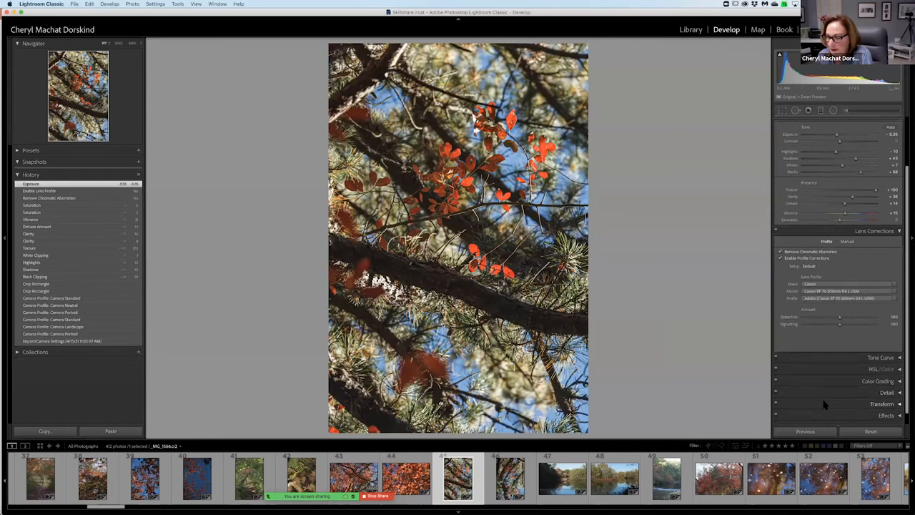
scroll(824, 405, down, 1)
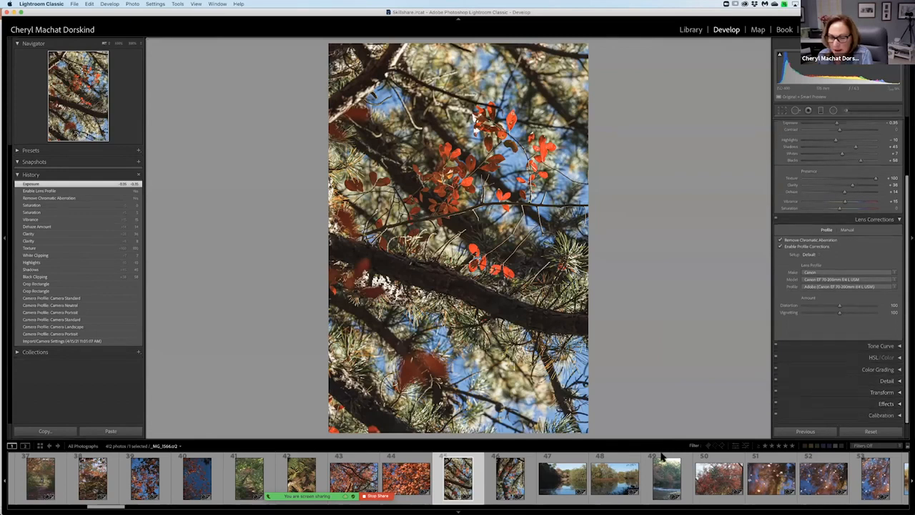
Find the foggy photo of a boat on still water in the Library grid and open it in Develop.
scroll(622, 468, right, 10)
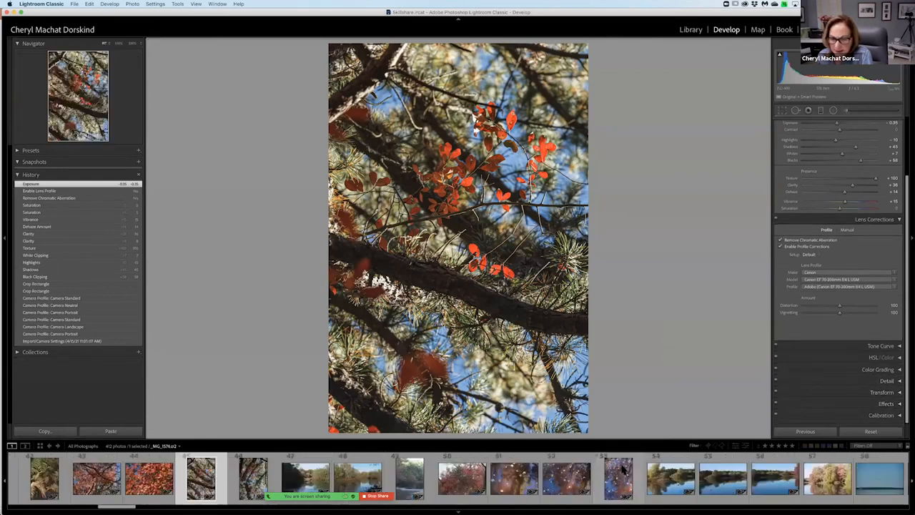
scroll(622, 469, right, 10)
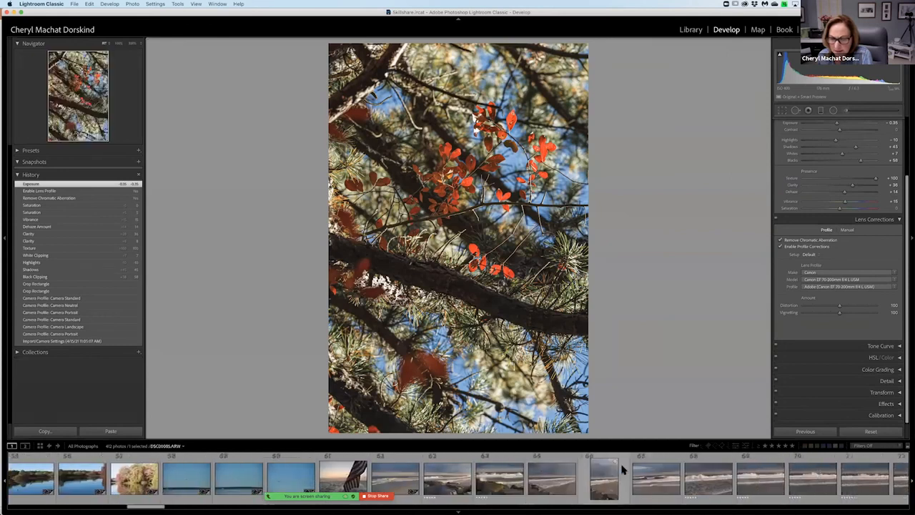
scroll(623, 469, right, 10)
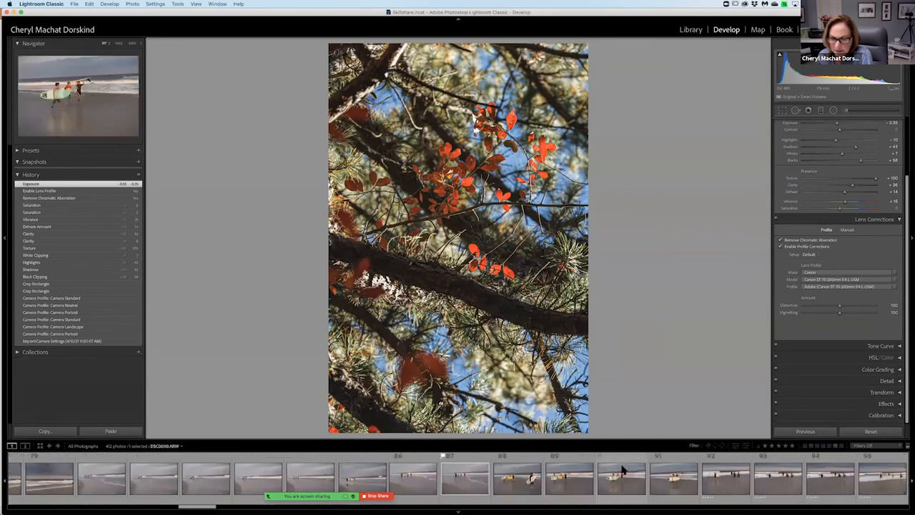
scroll(621, 468, right, 8)
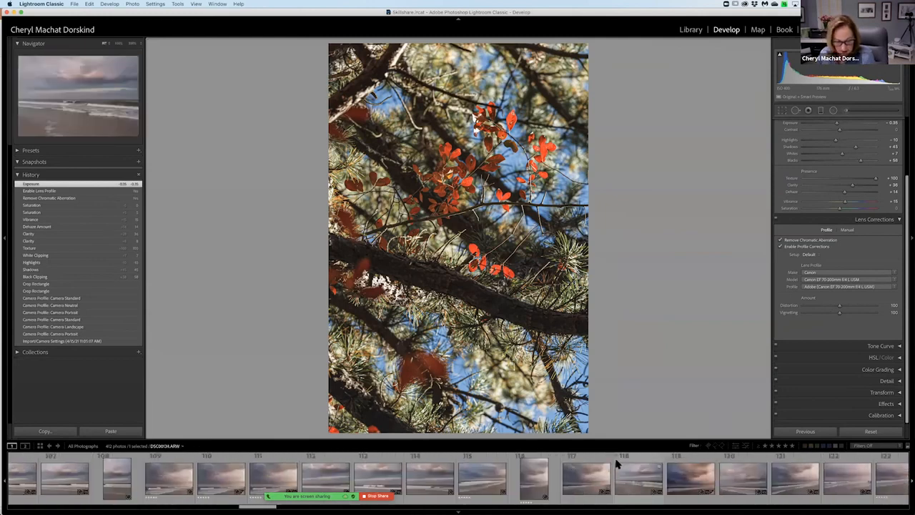
key(super+alt+1)
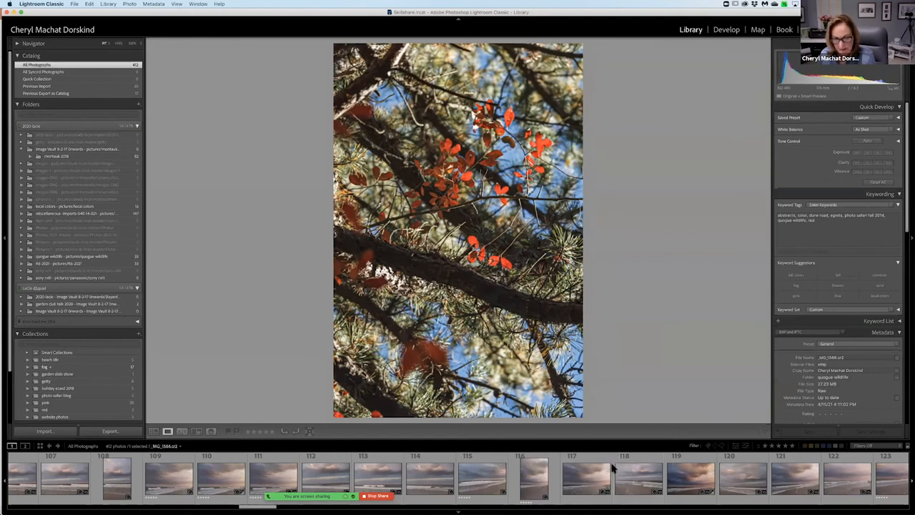
key(g)
scroll(520, 355, up, 2)
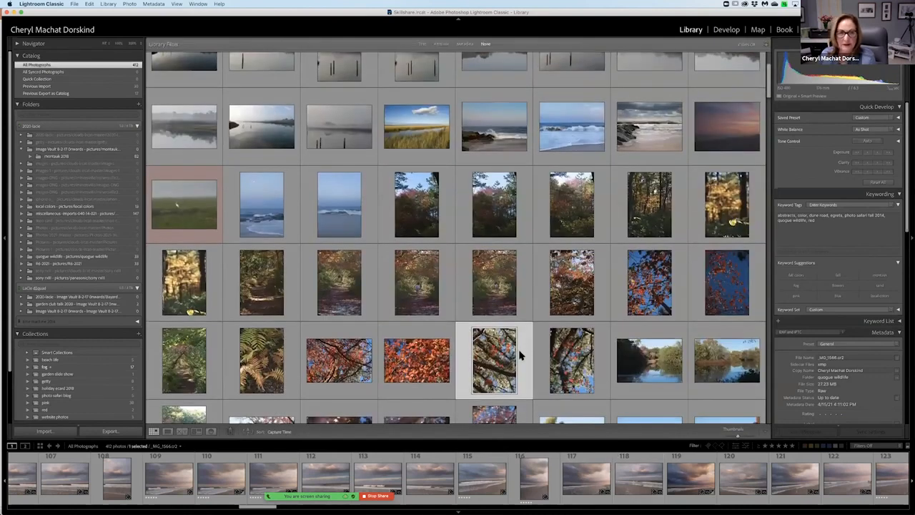
scroll(520, 355, up, 3)
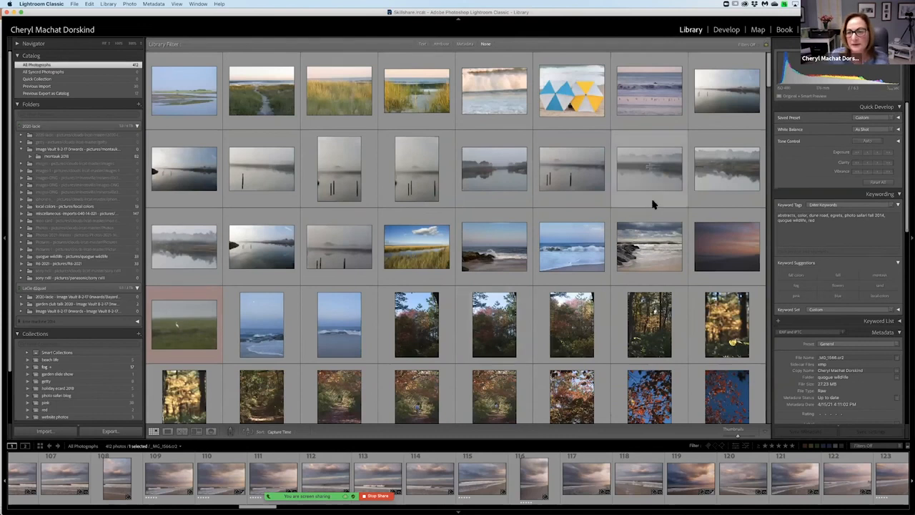
click(653, 187)
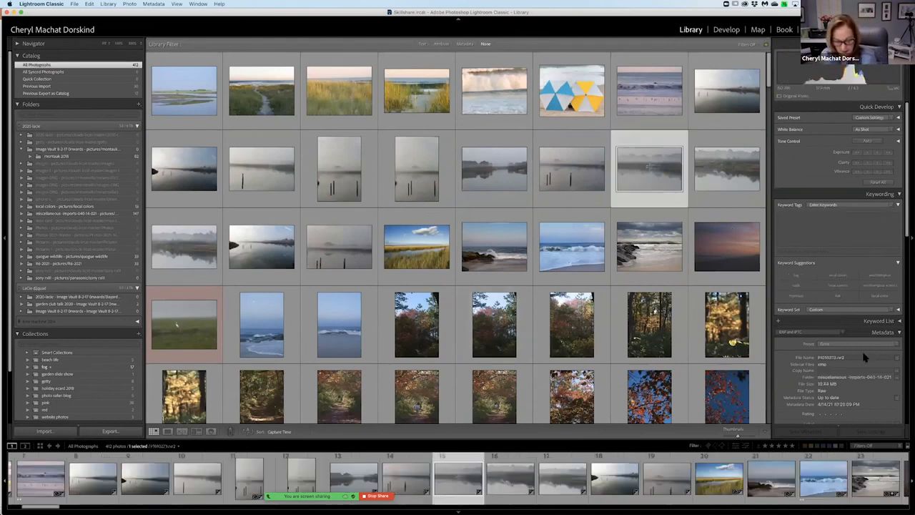
key(e)
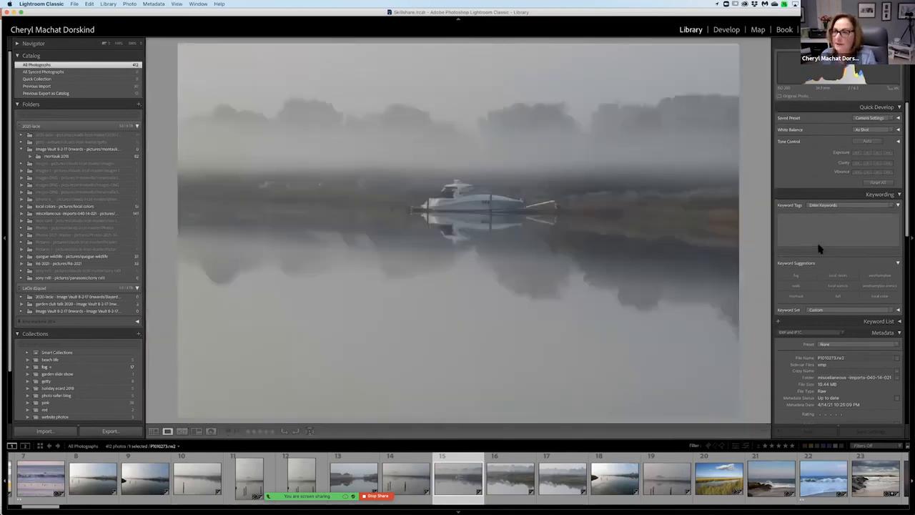
key(d)
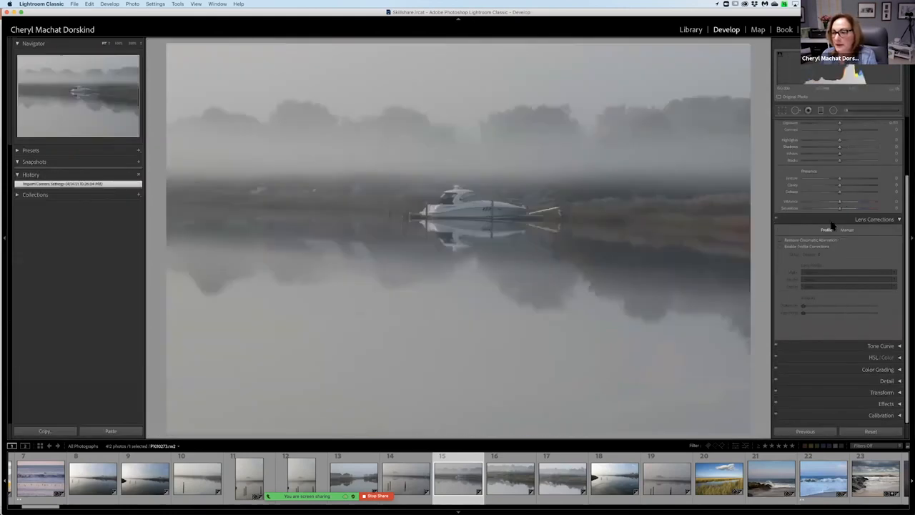
Set Dehaze to -30 to thicken the fog in the boat photo.
scroll(831, 222, up, 1)
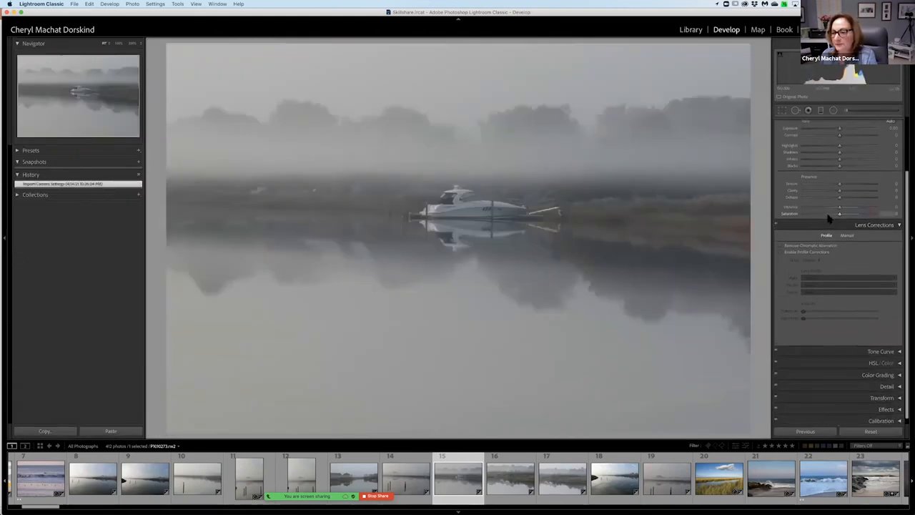
scroll(832, 215, up, 1)
mouse_move(837, 205)
mouse_down()
mouse_move(828, 206)
mouse_move(869, 210)
mouse_move(822, 203)
mouse_move(828, 207)
mouse_up()
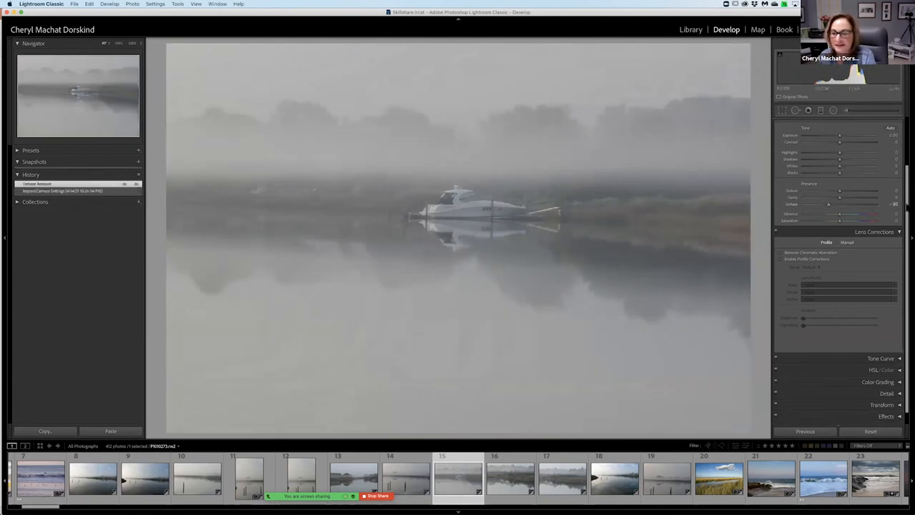
Enable Remove Chromatic Aberration and Profile Corrections for the boat photo, and review the available lens makes without choosing one.
click(781, 253)
click(781, 259)
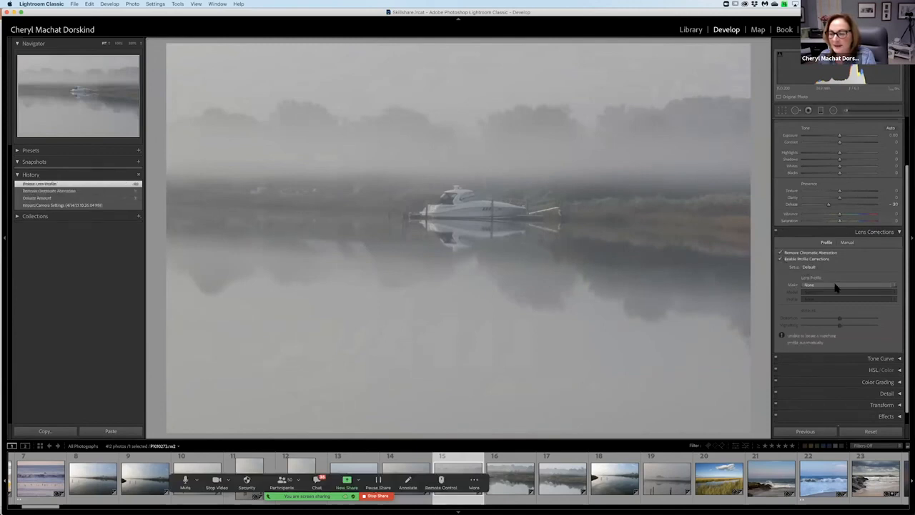
click(836, 285)
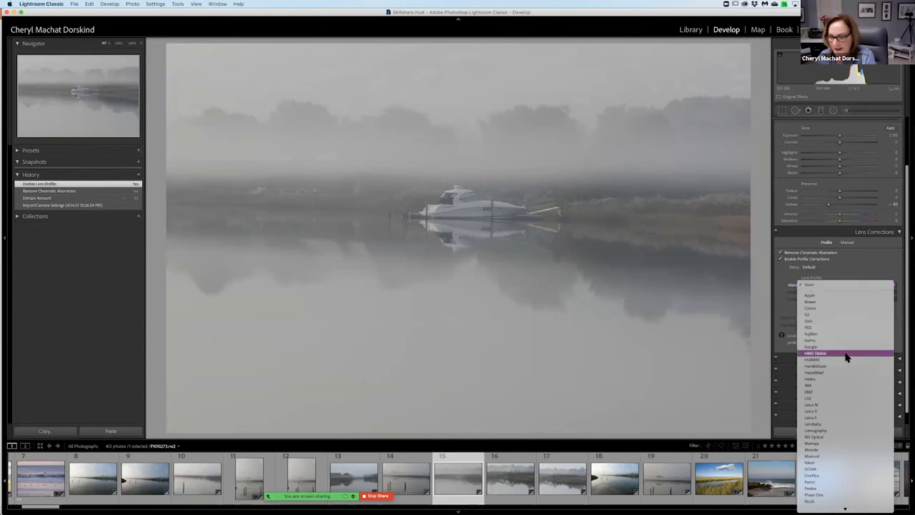
scroll(849, 427, down, 5)
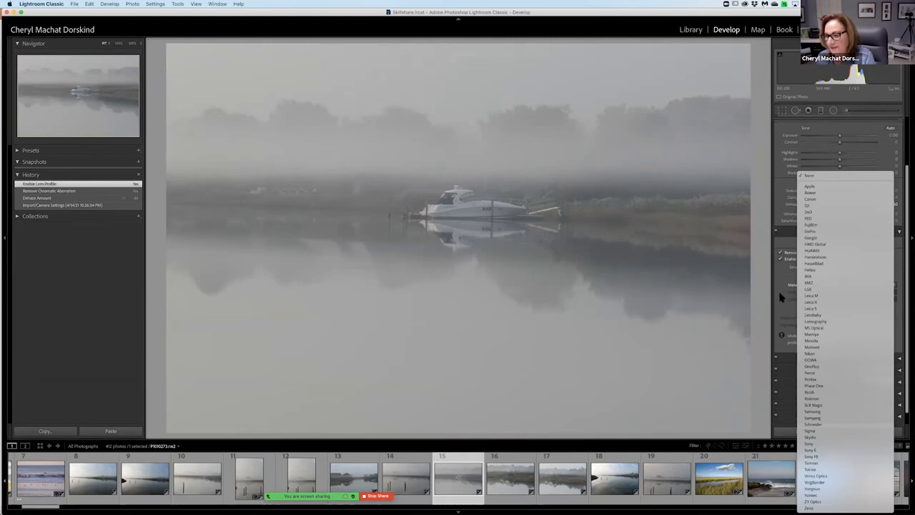
click(780, 187)
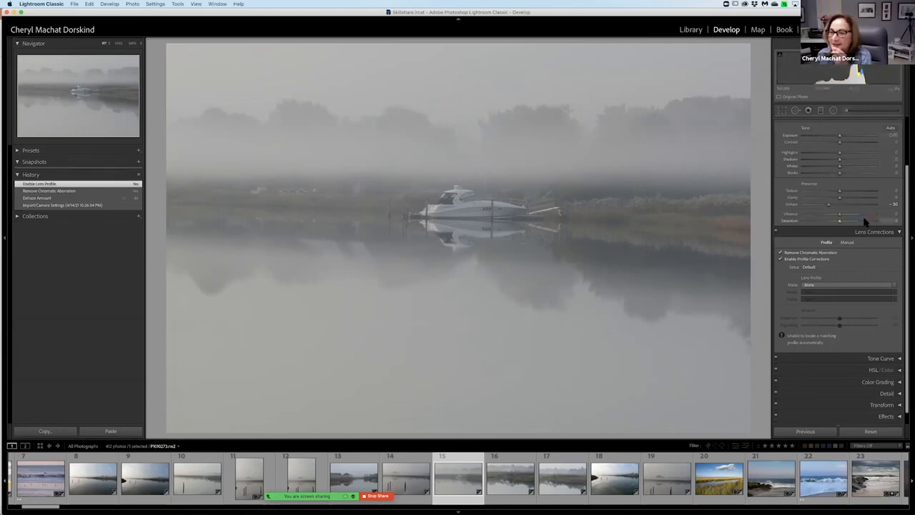
Collapse the Lens Corrections, Basic and Histogram sections of the Develop adjustments.
click(899, 233)
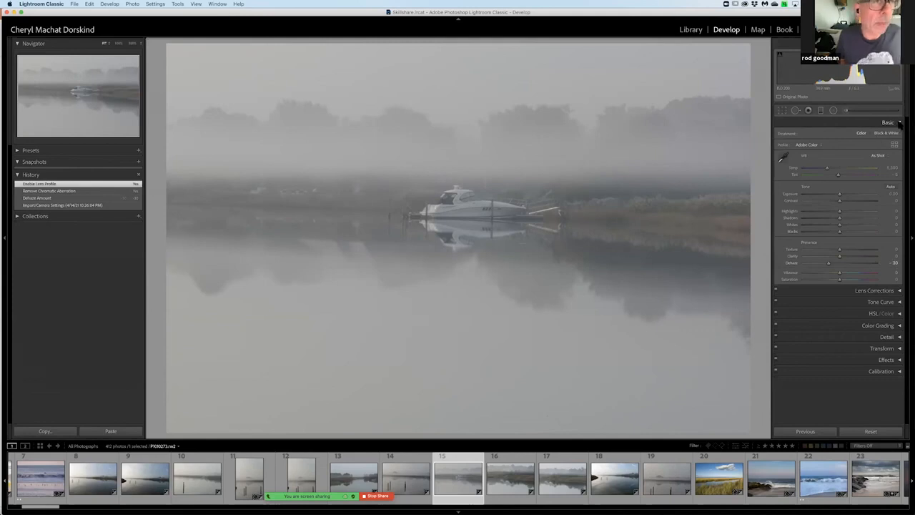
click(898, 123)
click(899, 44)
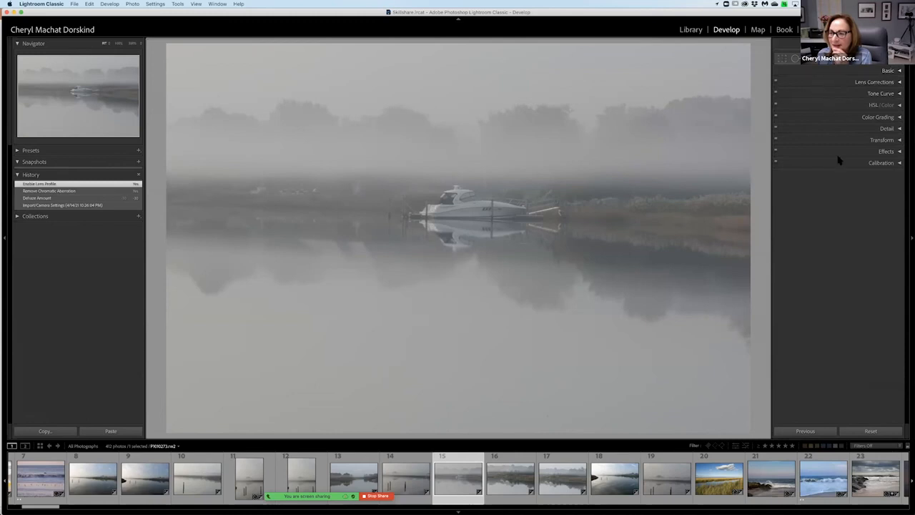
Switch off Lens Corrections for the boat photo, then expand its section to inspect it and collapse it again.
click(776, 82)
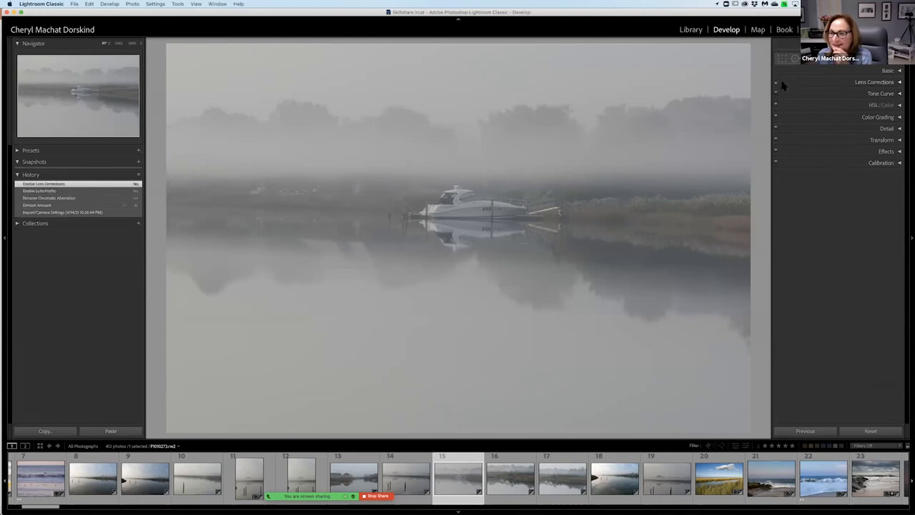
click(899, 82)
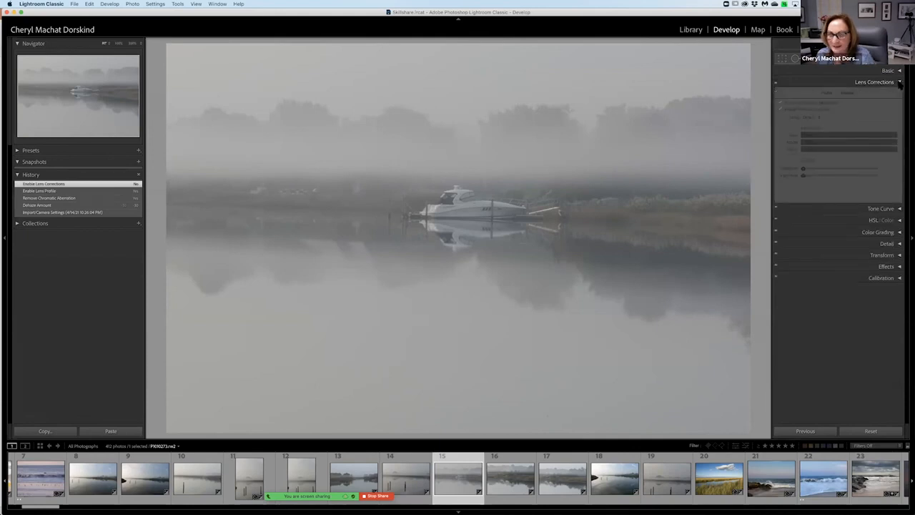
click(899, 82)
click(899, 82)
click(899, 82)
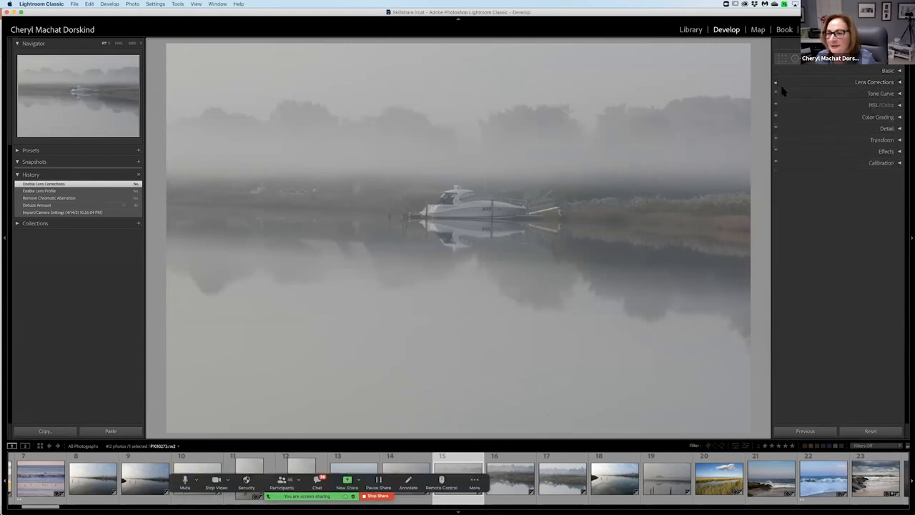
Open the Customize Develop Panel dialog for arranging the order of the adjustment sections.
right_click(826, 83)
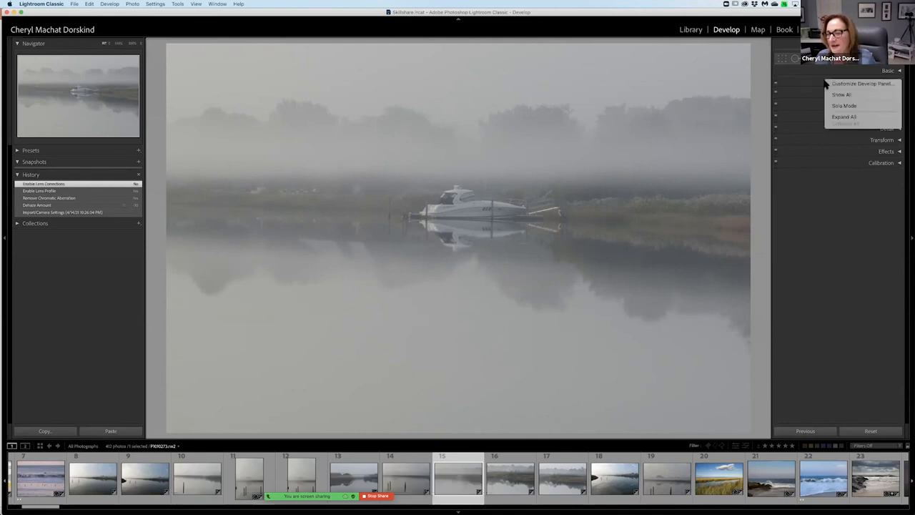
click(820, 83)
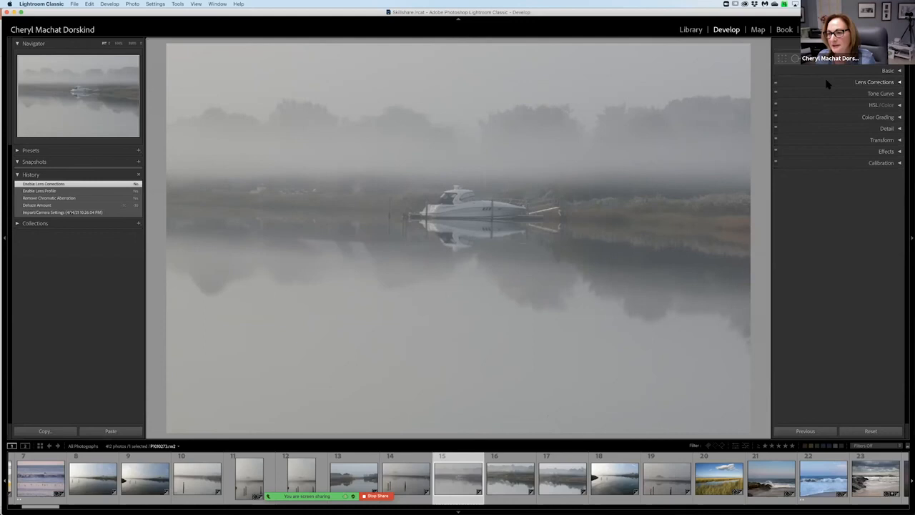
right_click(827, 84)
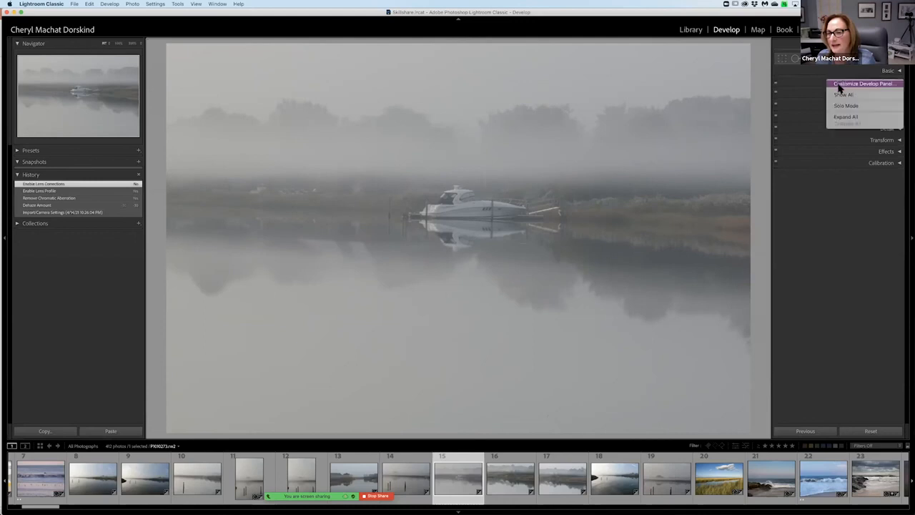
click(840, 84)
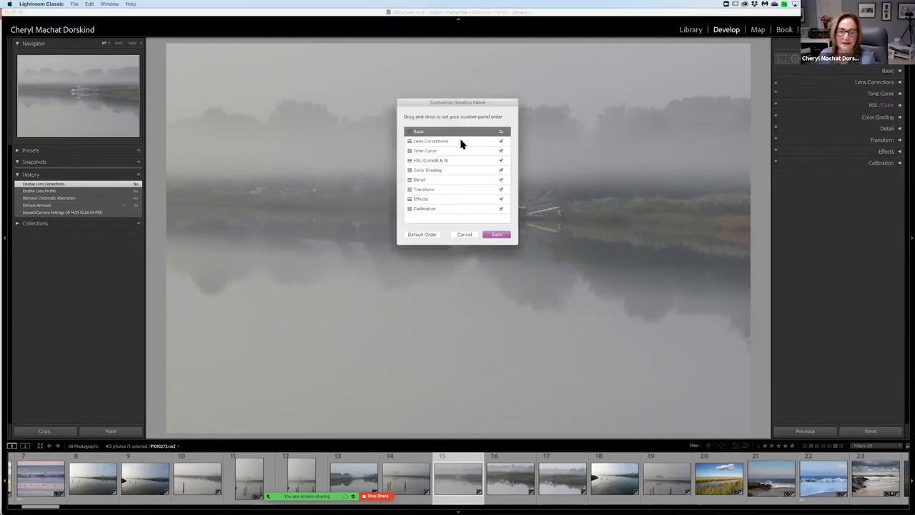
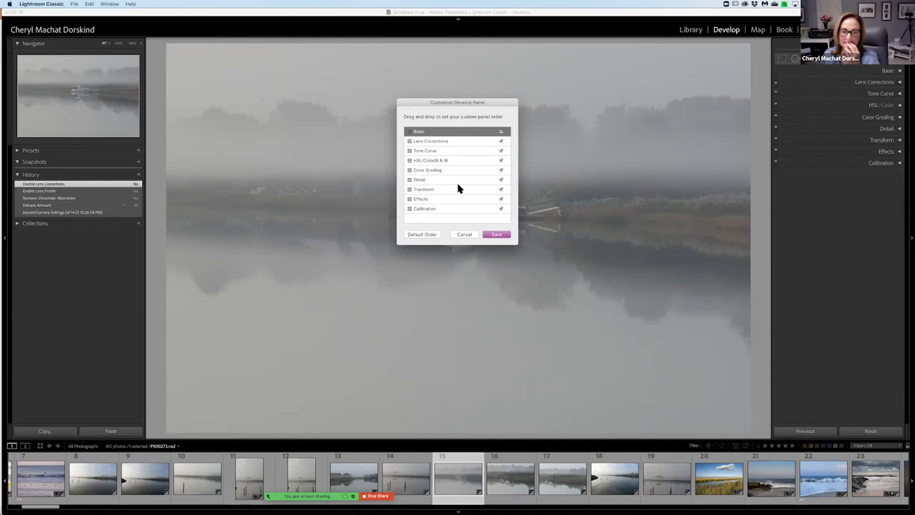
Save the Develop panel arrangement and expand the Detail section.
click(493, 235)
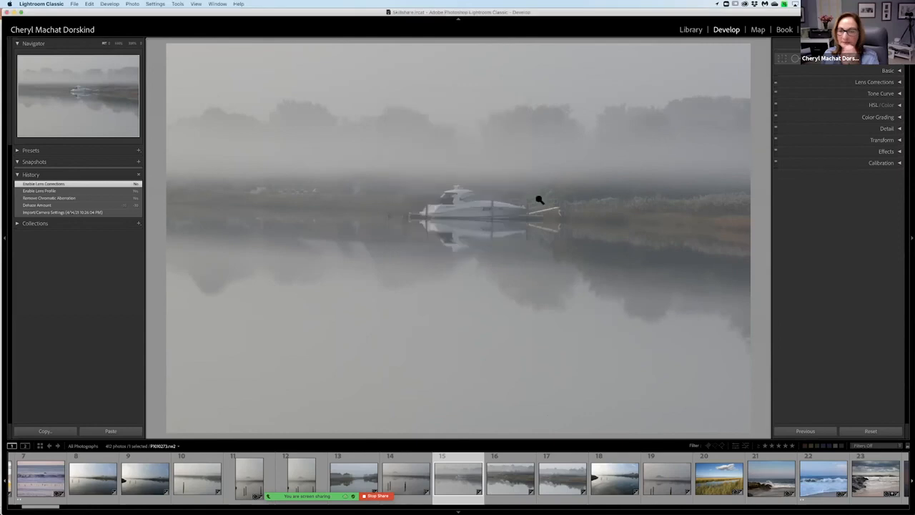
click(897, 131)
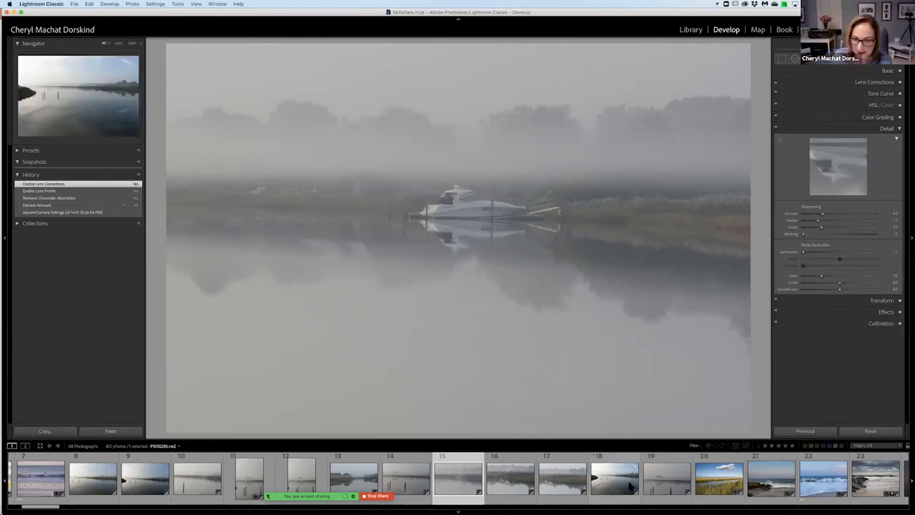
Open the white egret marsh photo at 100% and set its sharpening Masking to 61 using the black-and-white mask preview.
scroll(631, 480, down, 7)
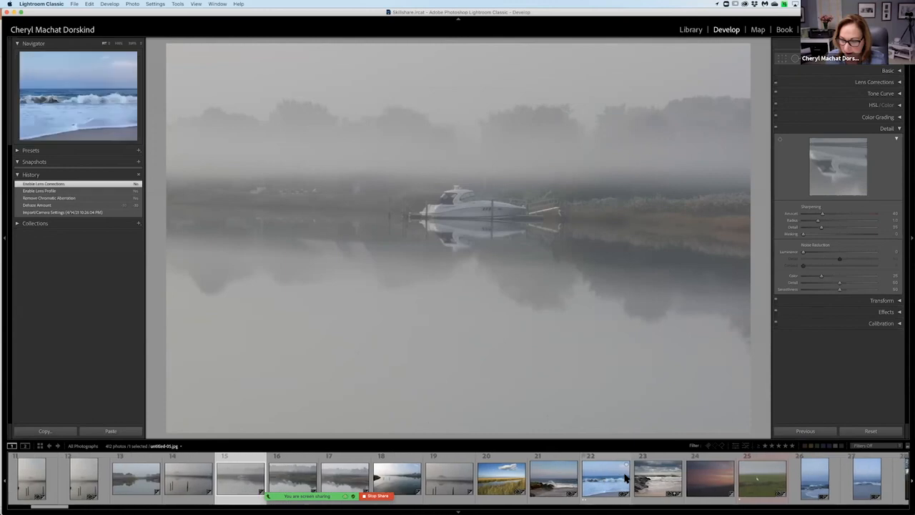
click(756, 485)
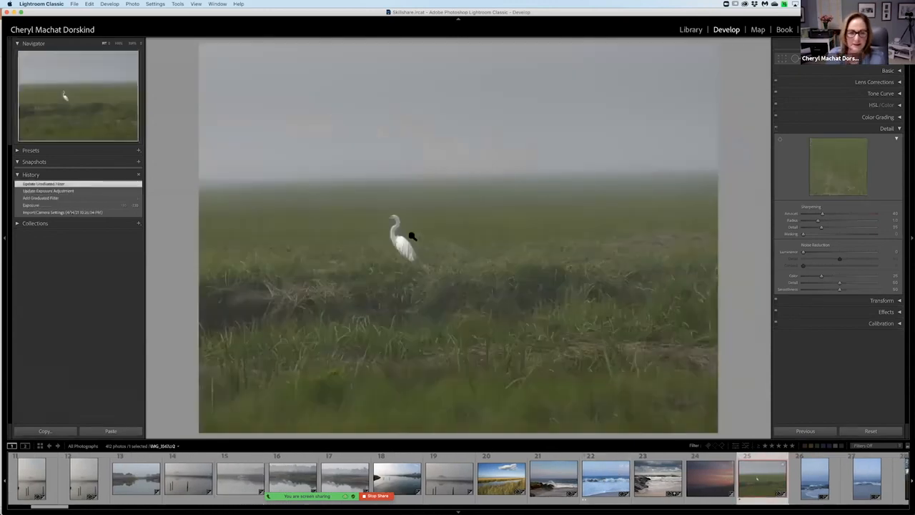
click(386, 225)
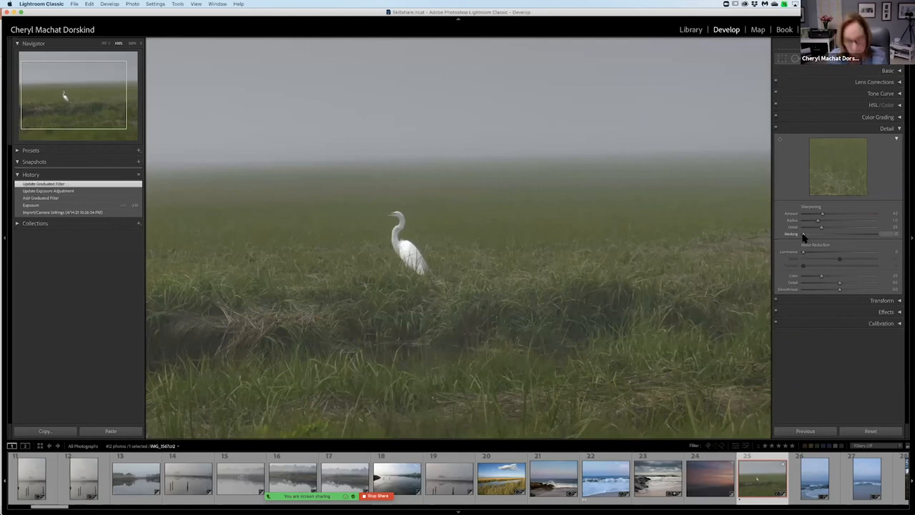
key(alt)
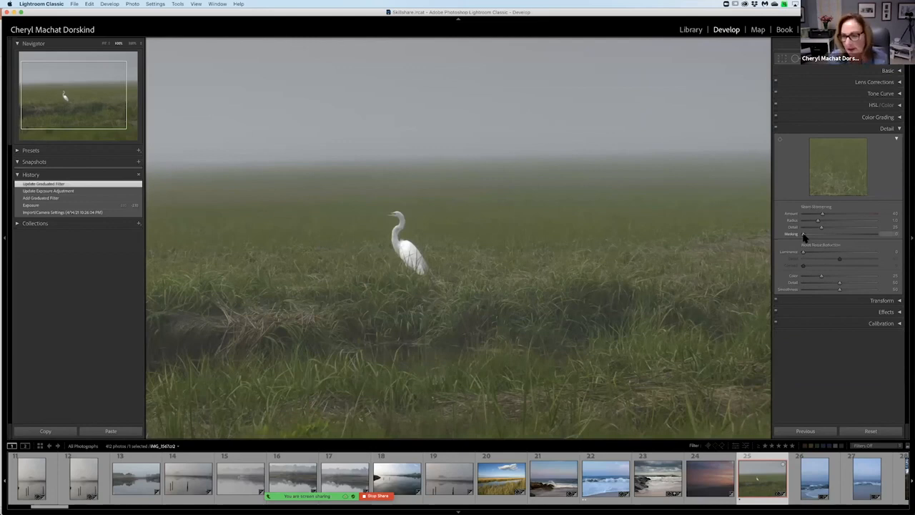
drag(804, 236, 881, 240)
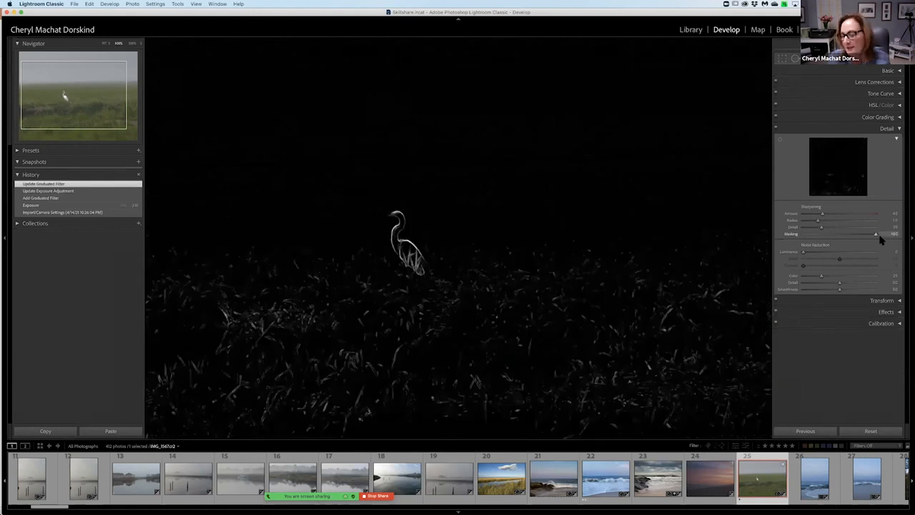
mouse_move(881, 240)
mouse_down()
mouse_move(864, 238)
mouse_move(878, 240)
mouse_up()
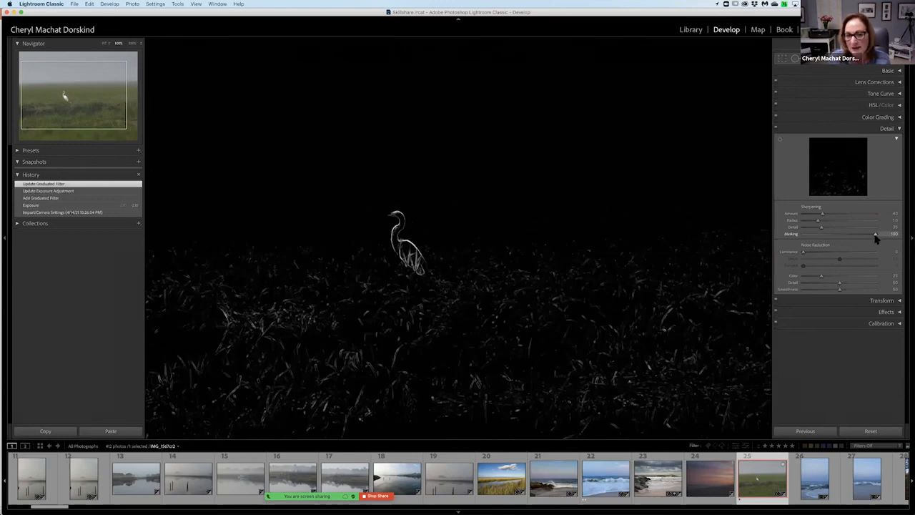
drag(876, 239, 849, 236)
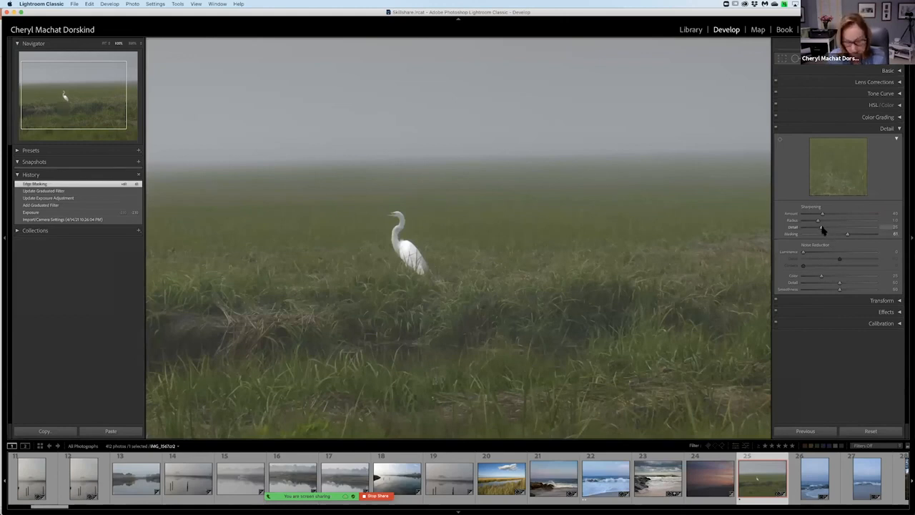
Set the egret photo's sharpening Detail to 34 and Amount to 91.
drag(822, 229, 876, 238)
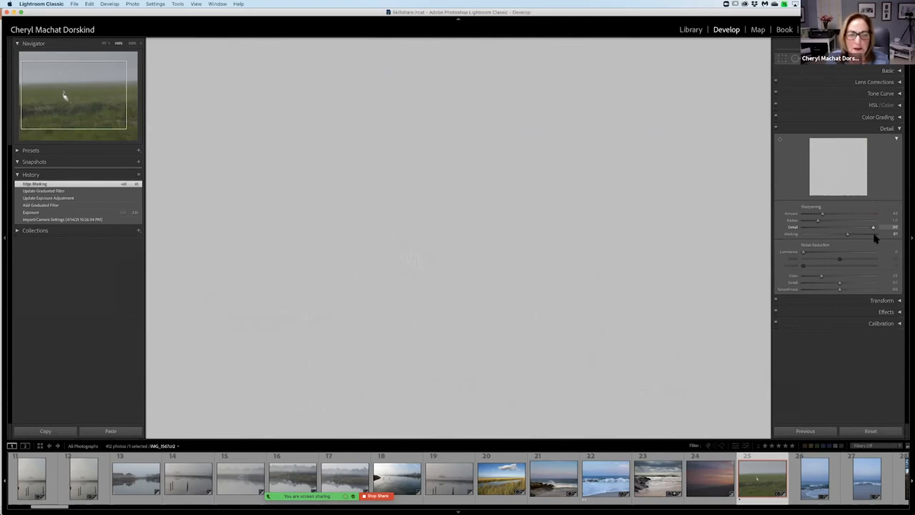
drag(873, 238, 830, 231)
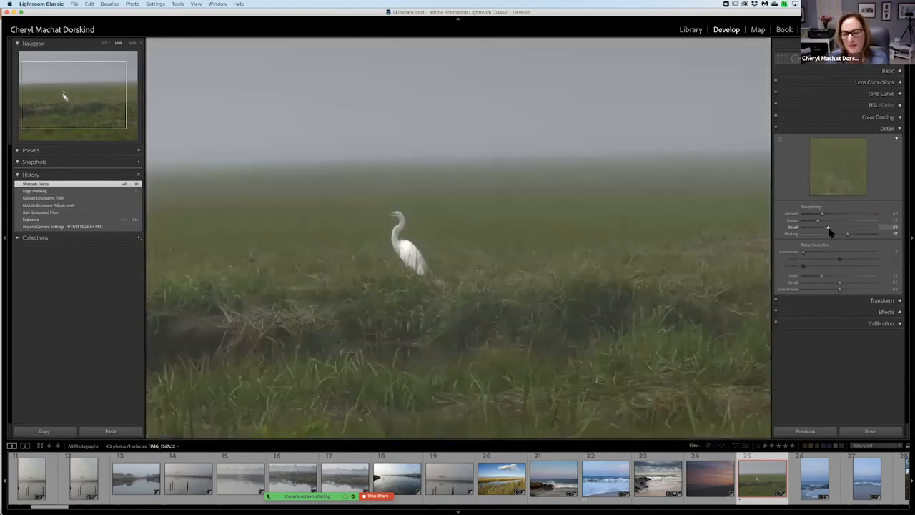
drag(825, 216, 849, 217)
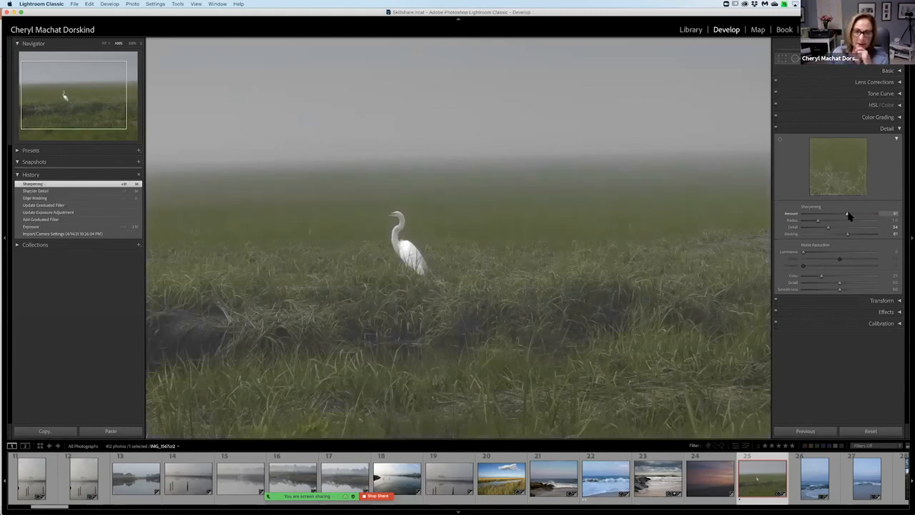
Straighten the egret photo along the marsh horizon with Constrain to Image enabled, and apply the crop.
click(814, 72)
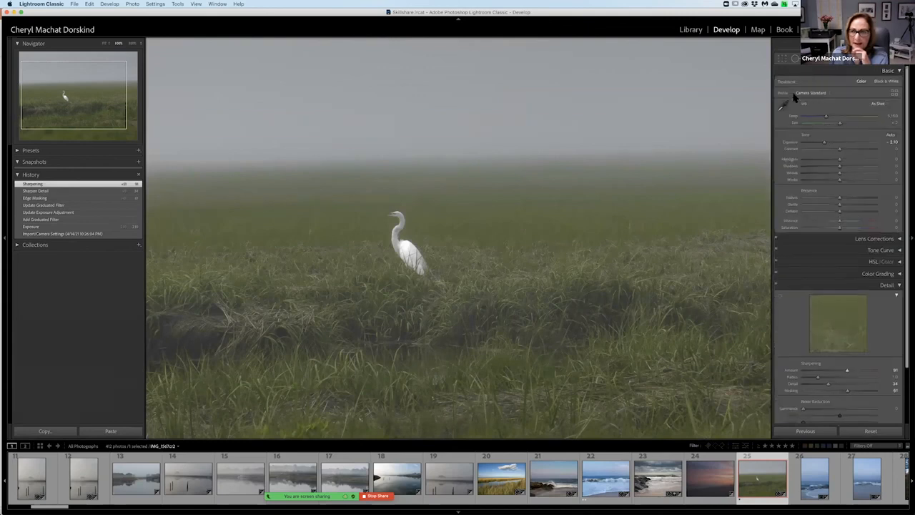
click(783, 59)
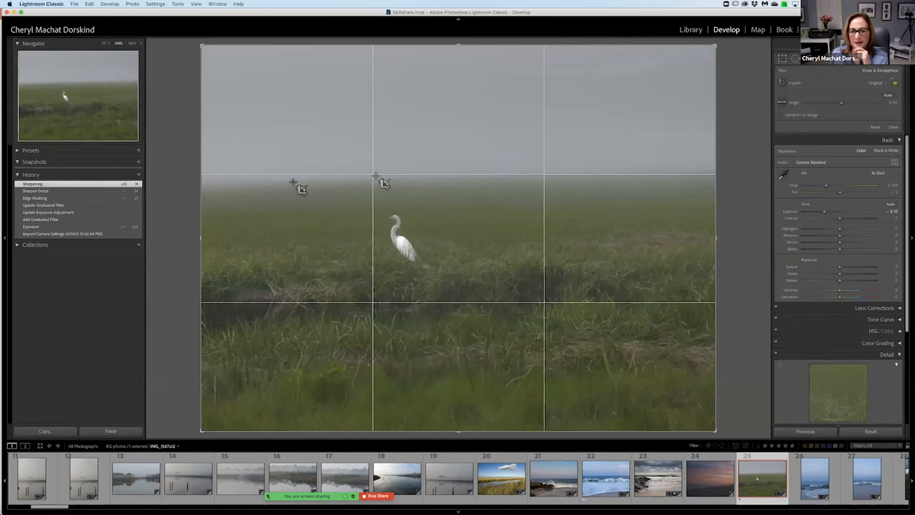
click(787, 104)
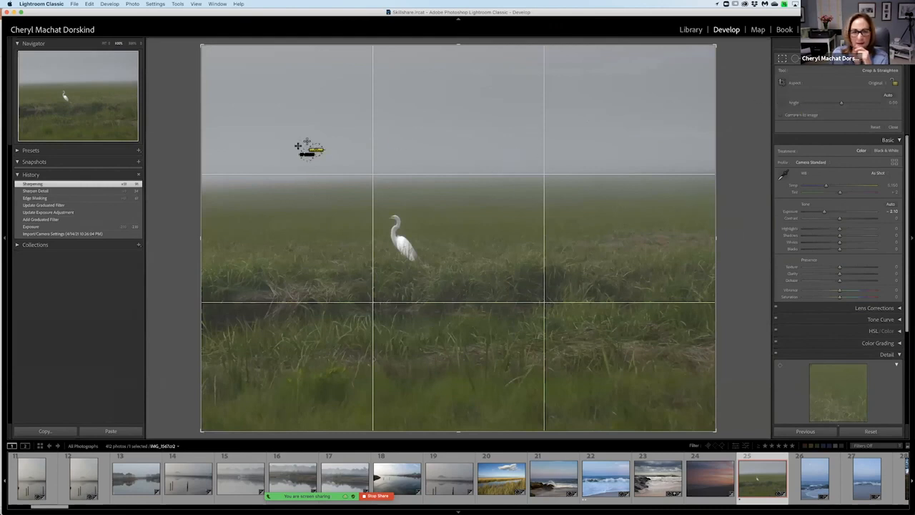
drag(232, 180, 675, 173)
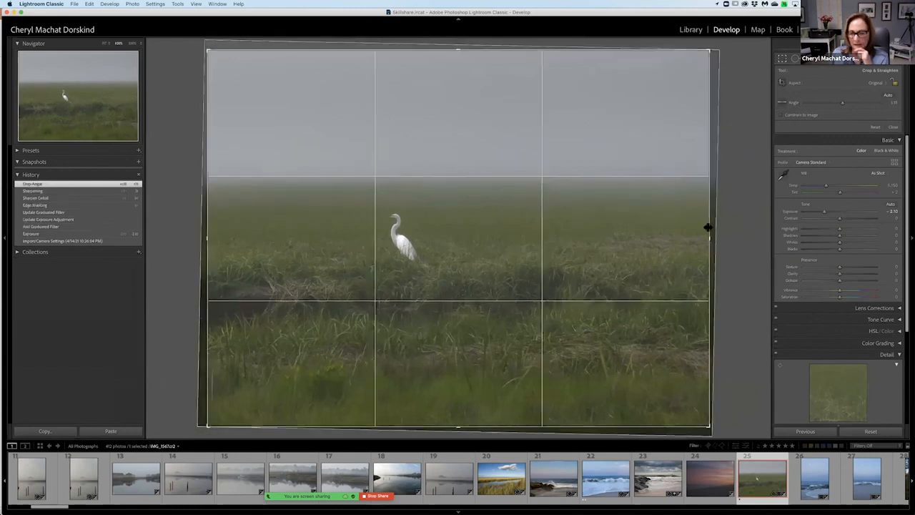
click(809, 116)
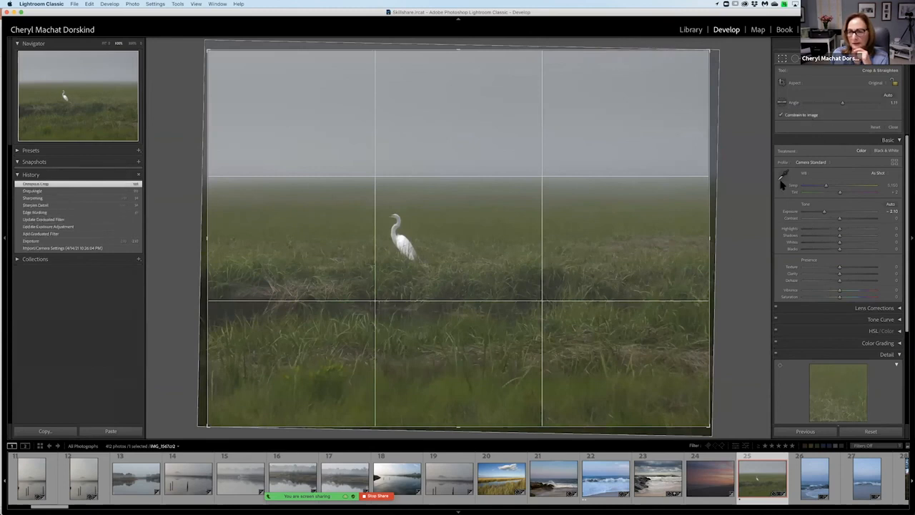
click(893, 127)
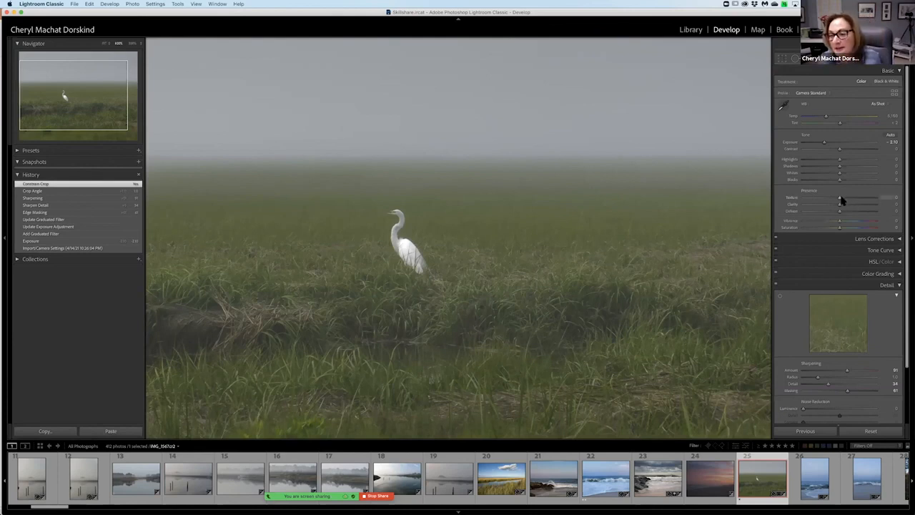
Set Texture to +32, Clarity to +14, Dehaze to +6 and Vibrance to +50, and Luminance noise reduction to 23.
drag(841, 201, 858, 221)
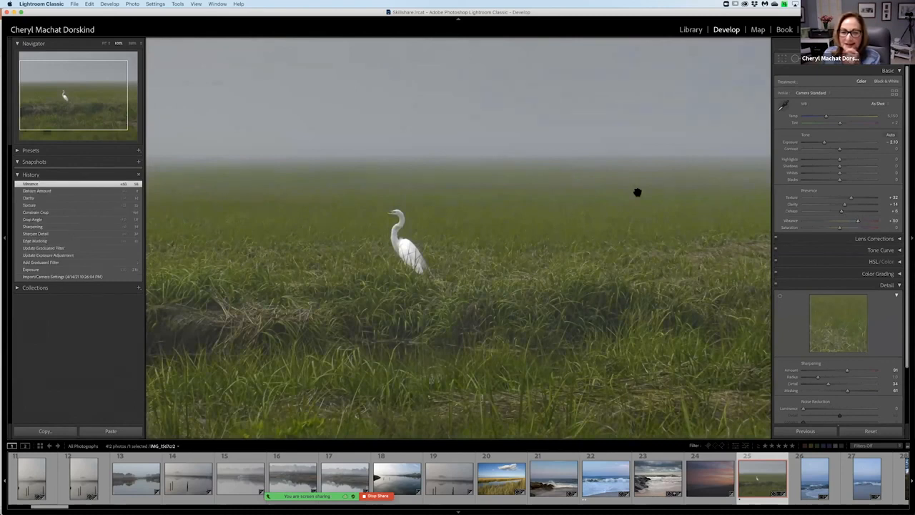
scroll(835, 337, down, 3)
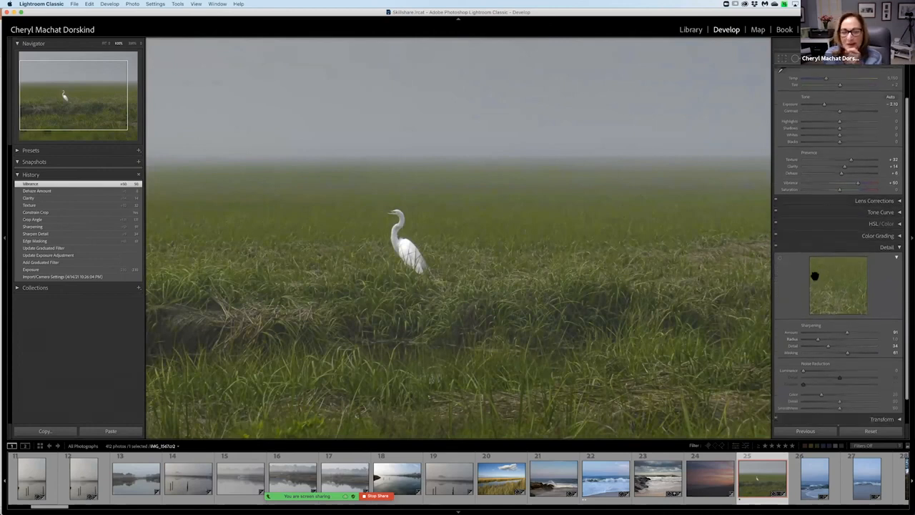
mouse_move(804, 376)
mouse_down()
mouse_move(846, 370)
mouse_move(821, 370)
mouse_up()
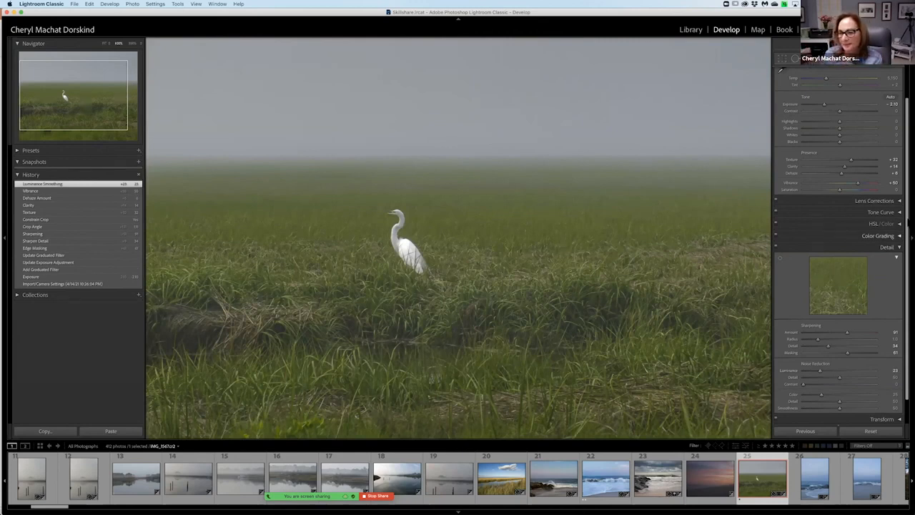
Enable Remove Chromatic Aberration and Profile Corrections for the egret photo.
click(900, 201)
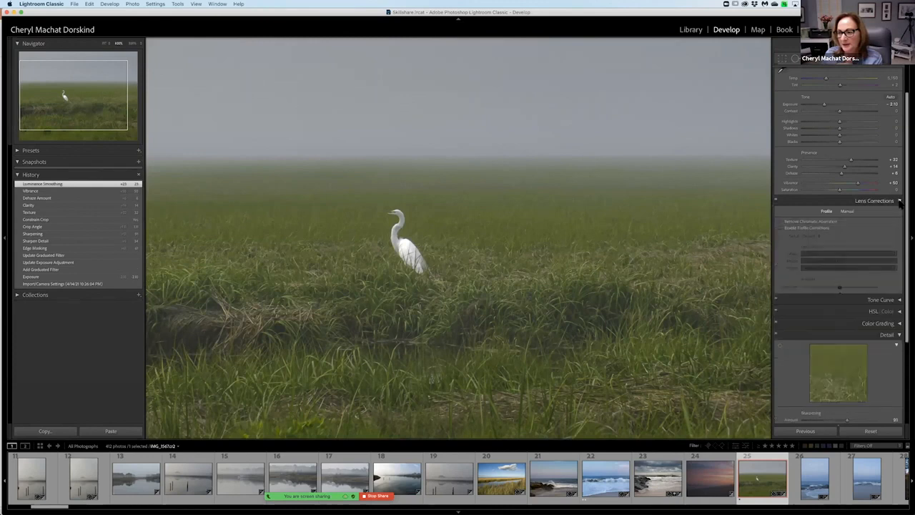
click(781, 227)
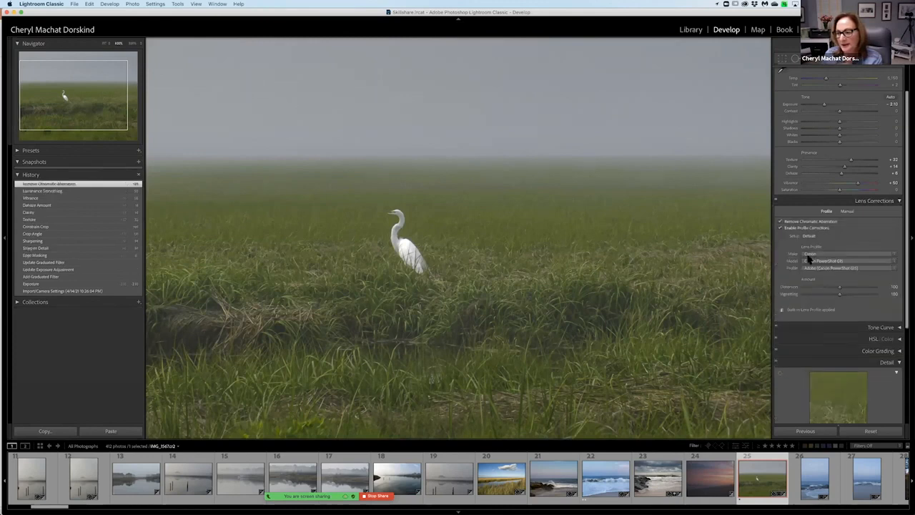
mouse_move(826, 287)
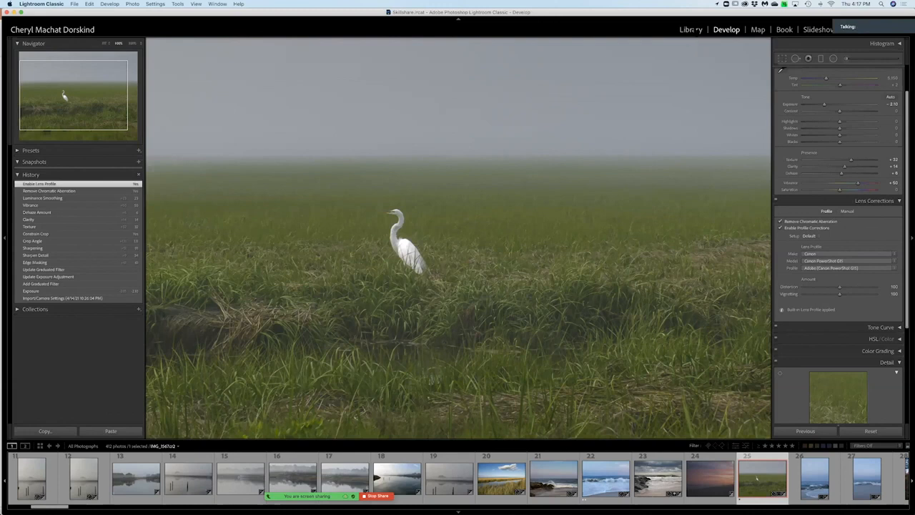
Inspect the edited egret photo in the Library module, and display the neighbouring photo of waves breaking on rocks.
click(691, 29)
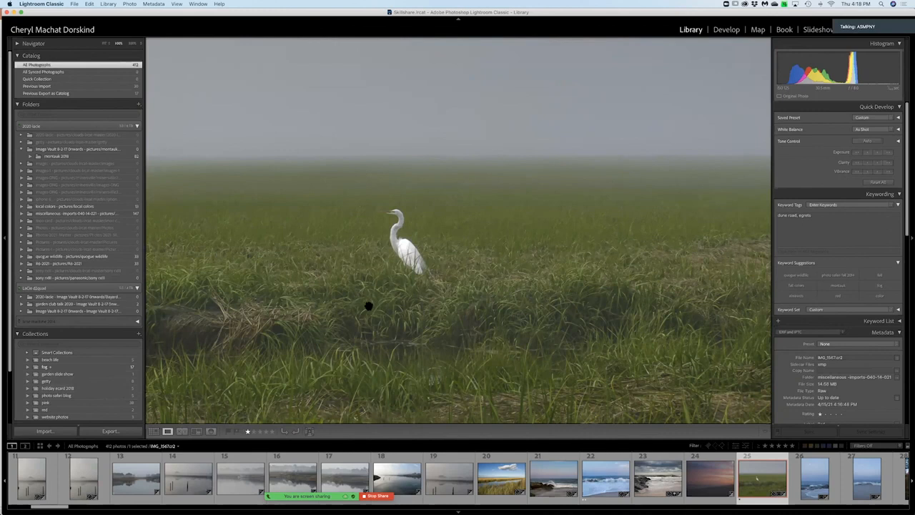
scroll(369, 306, down, 5)
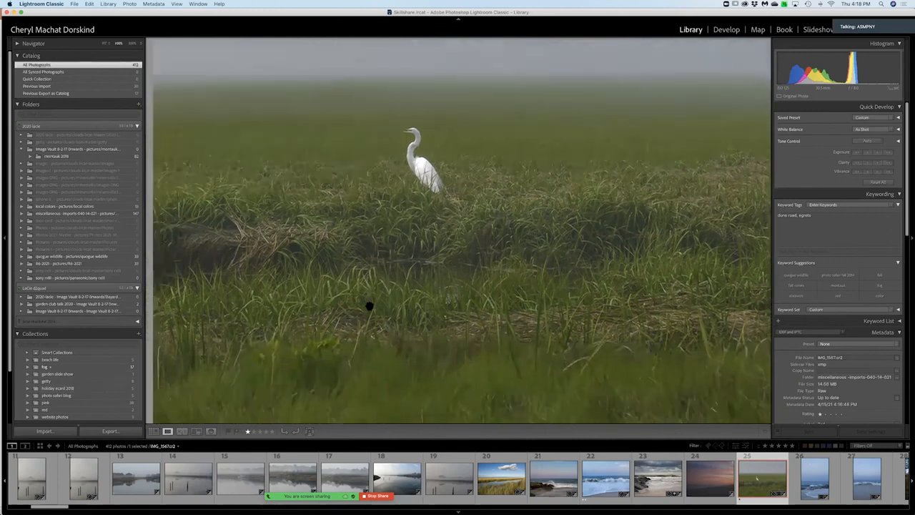
scroll(369, 306, right, 2)
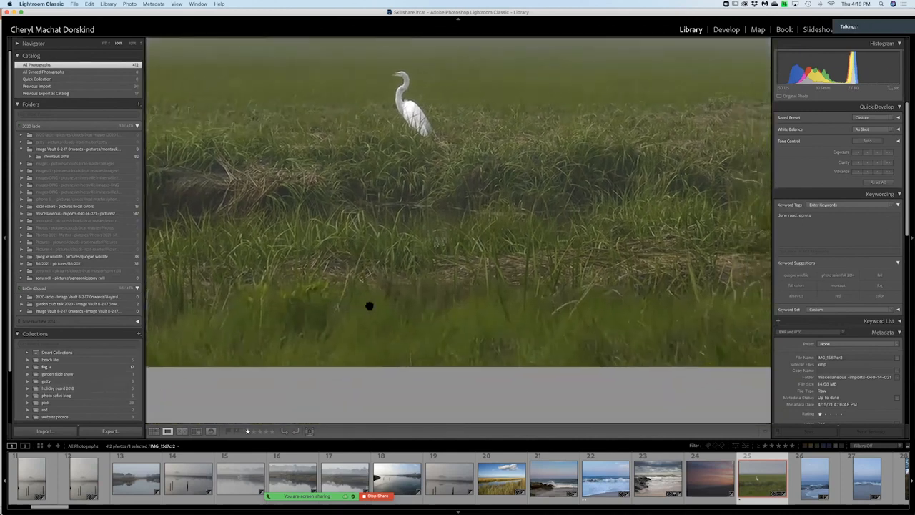
scroll(369, 307, up, 6)
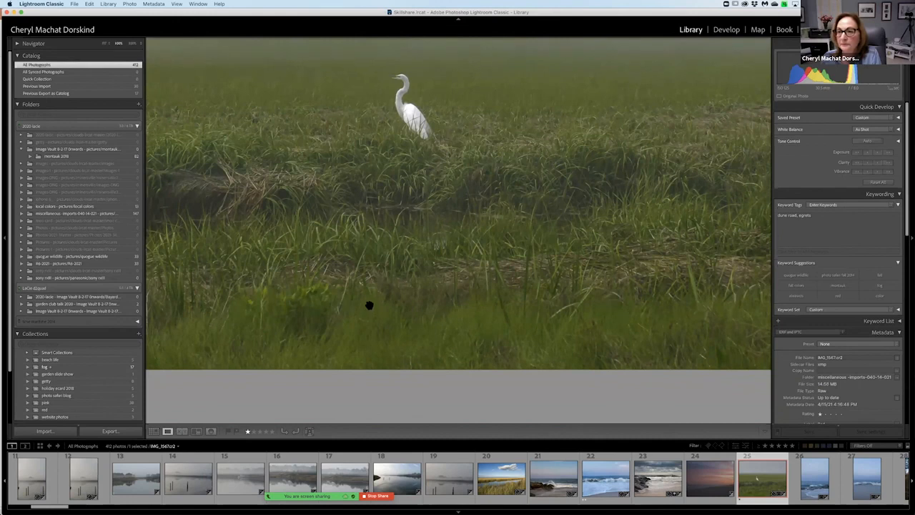
scroll(369, 307, up, 2)
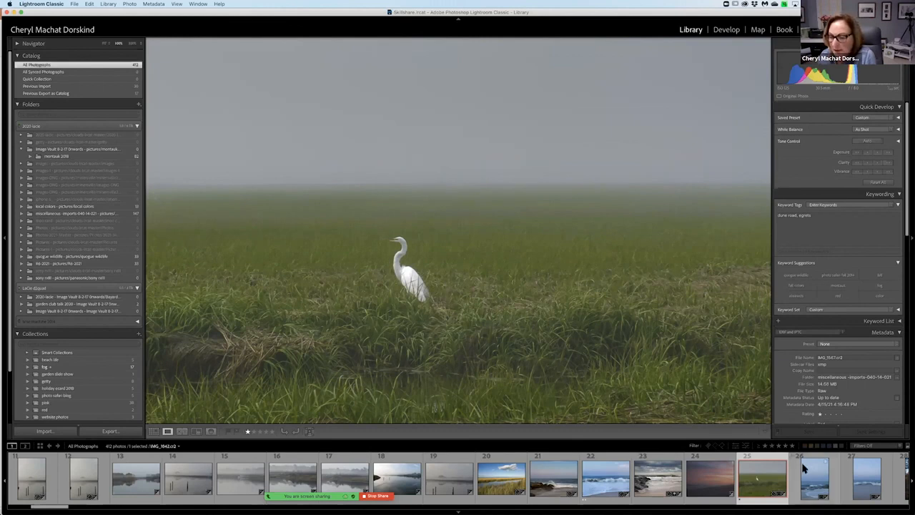
click(804, 468)
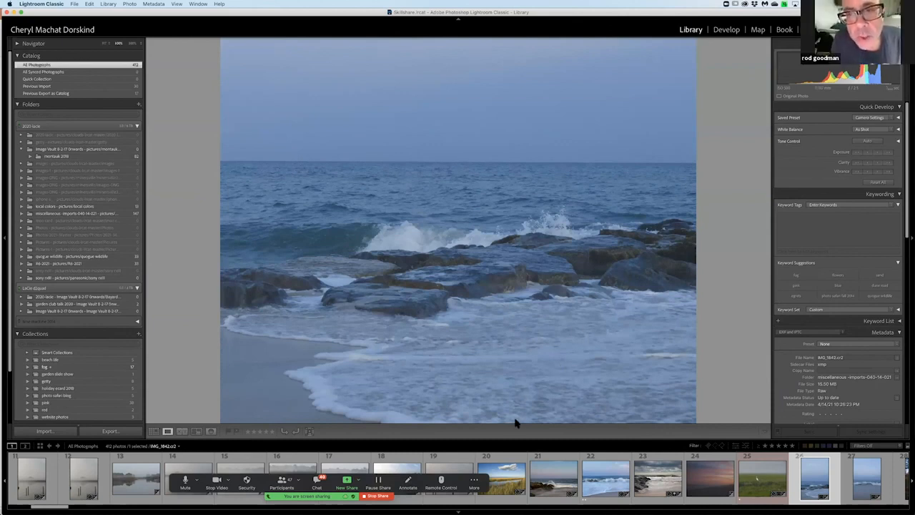
Switch to the Lightroom workflow presentation in PowerPoint, showing the Import Module Review slide.
mouse_move(565, 505)
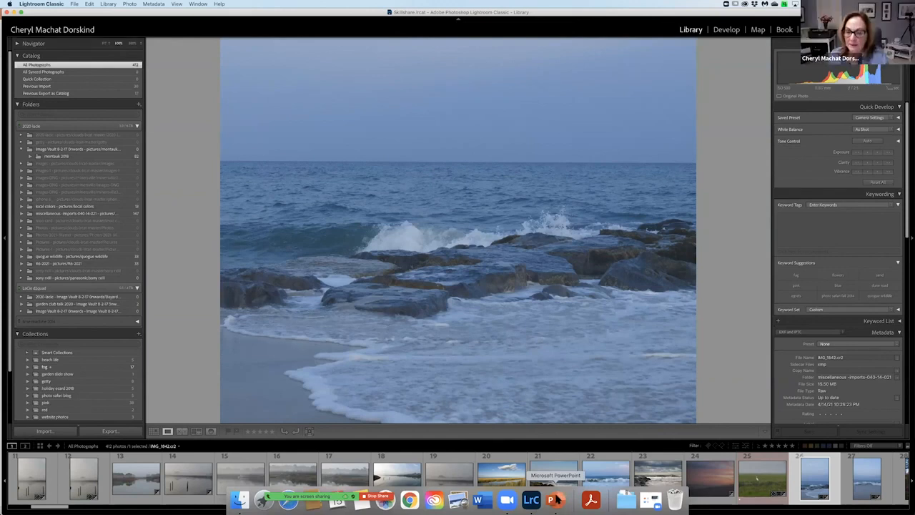
click(560, 501)
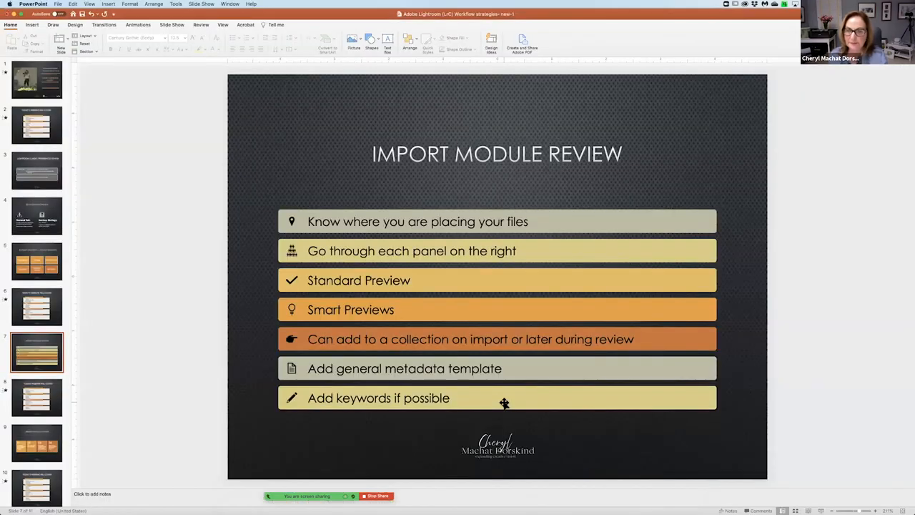